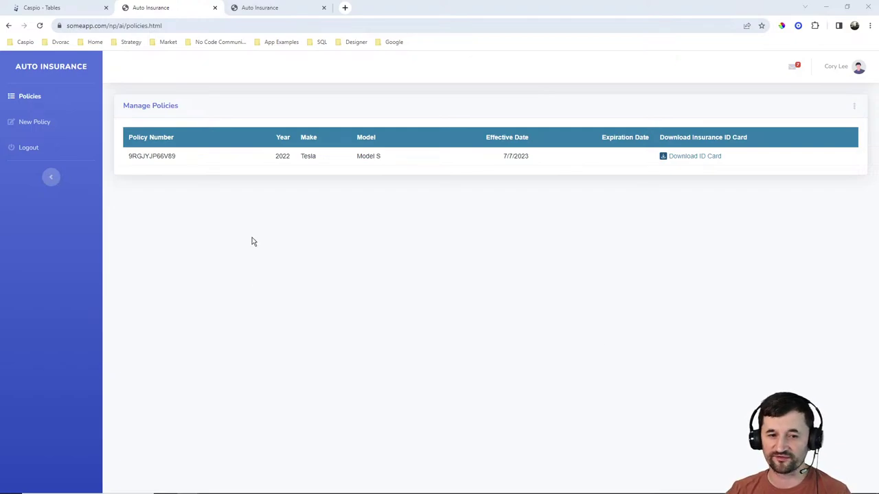
Download the 2022 Tesla Model S policy's insurance ID card and open the PDF.
click(33, 124)
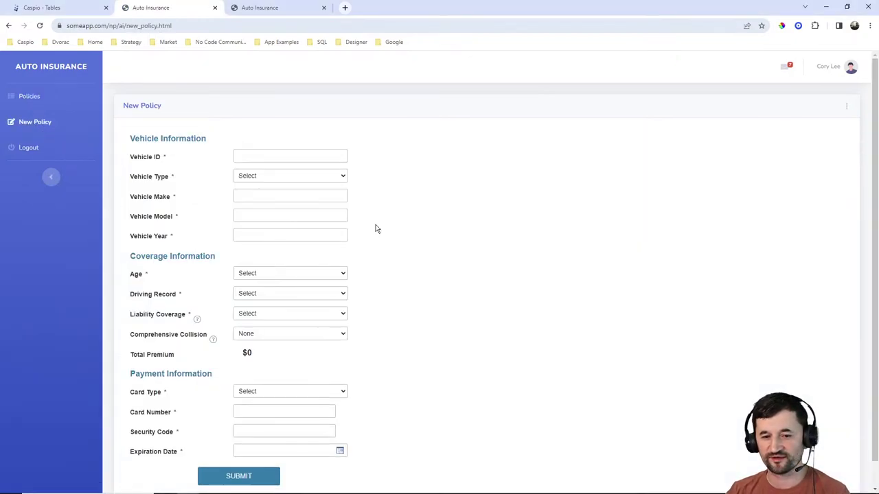
click(33, 97)
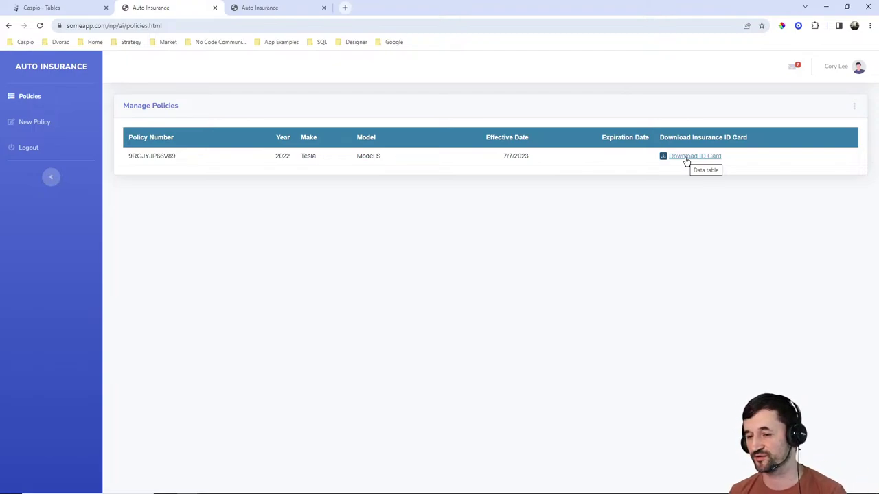
click(685, 158)
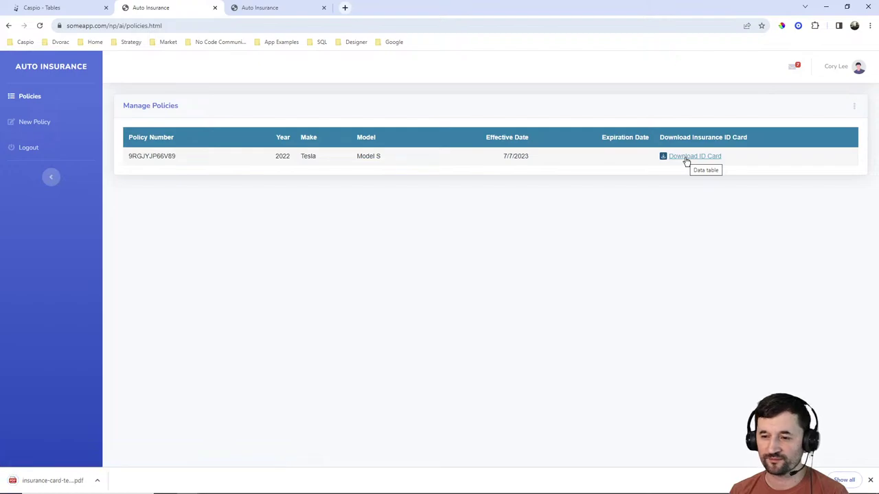
click(42, 481)
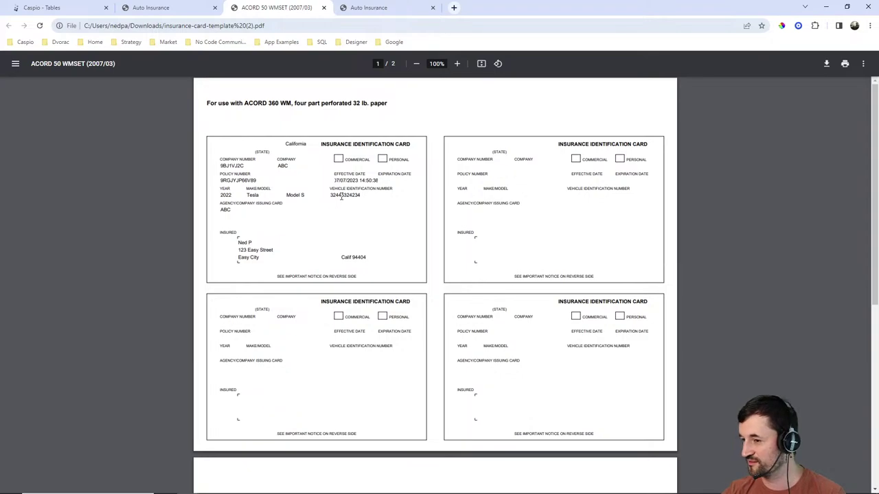
Close the ID card PDF tab to return to the Manage Policies list.
click(324, 7)
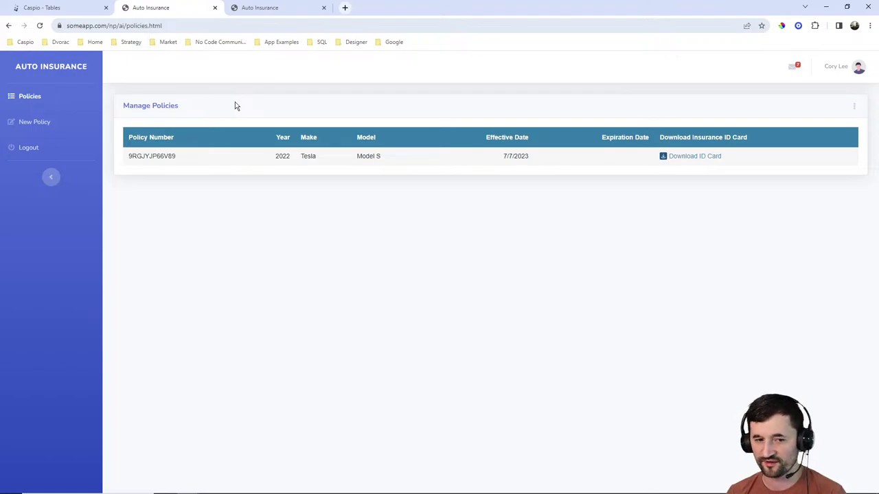
Start a new policy with a vehicle ID for a Sports Car, a 2022 Honda Accord.
click(42, 123)
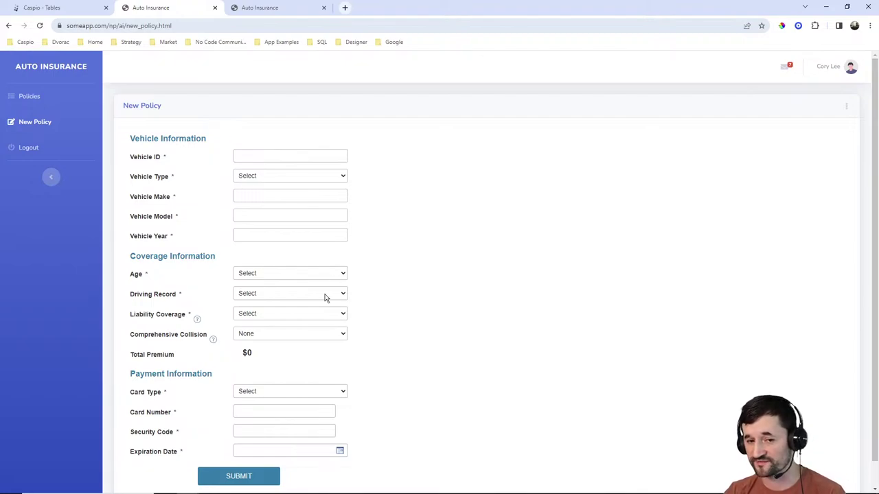
click(270, 157)
text(34534534543)
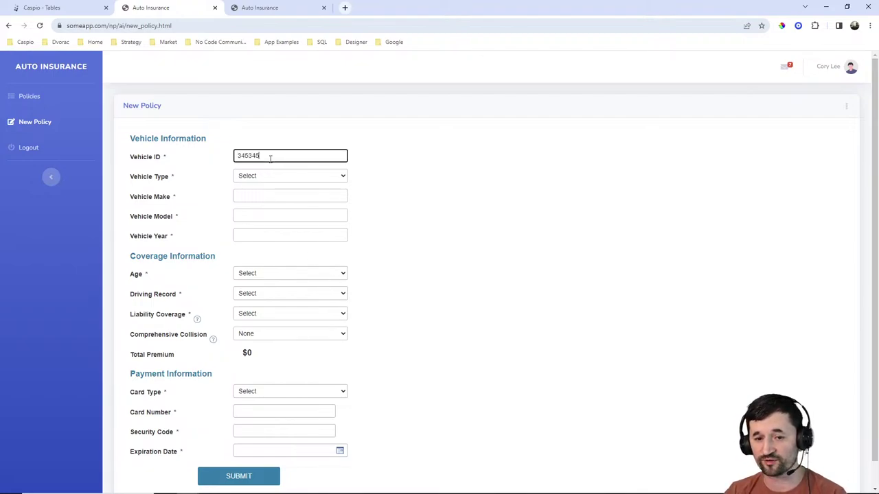
click(254, 176)
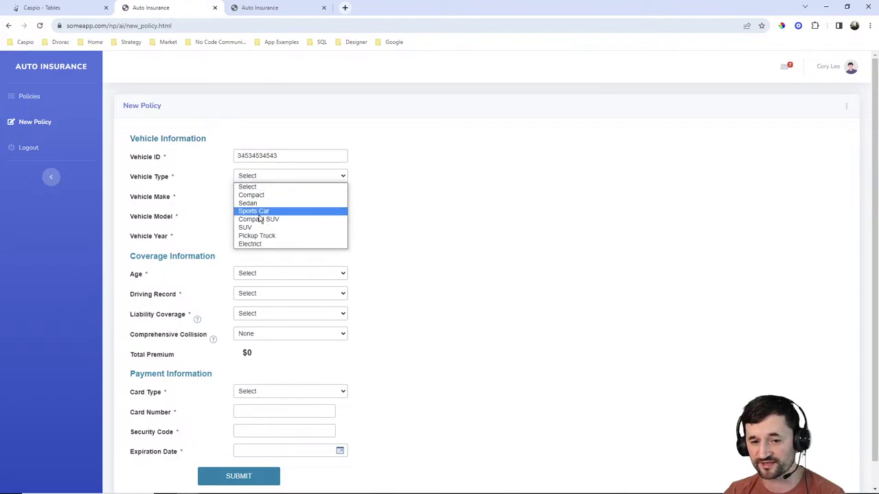
click(260, 210)
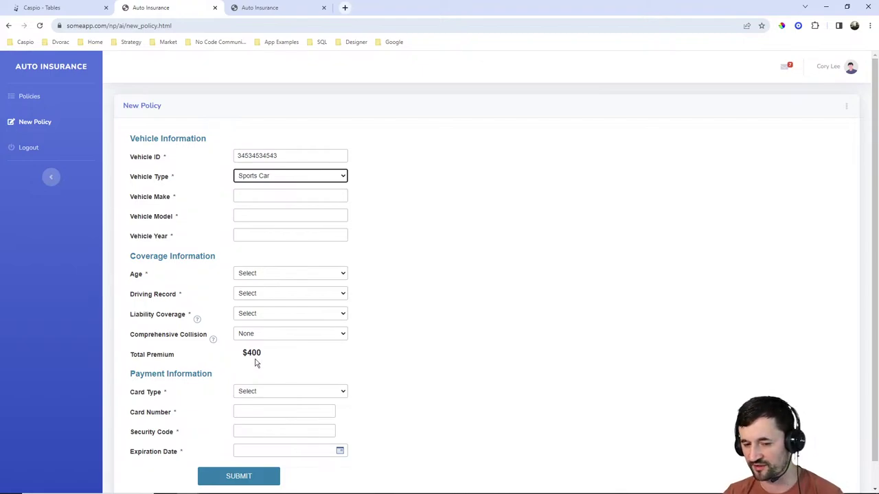
click(272, 197)
text(Honda)
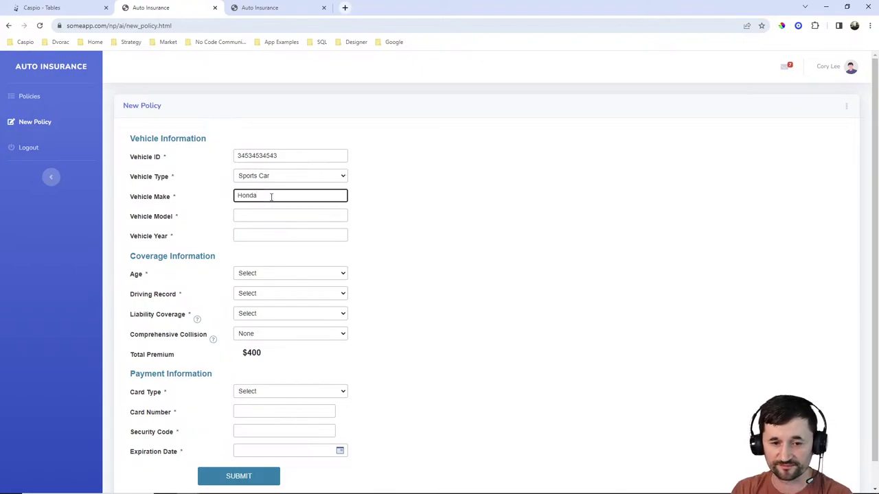
key(Tab)
text(Accord)
key(Tab)
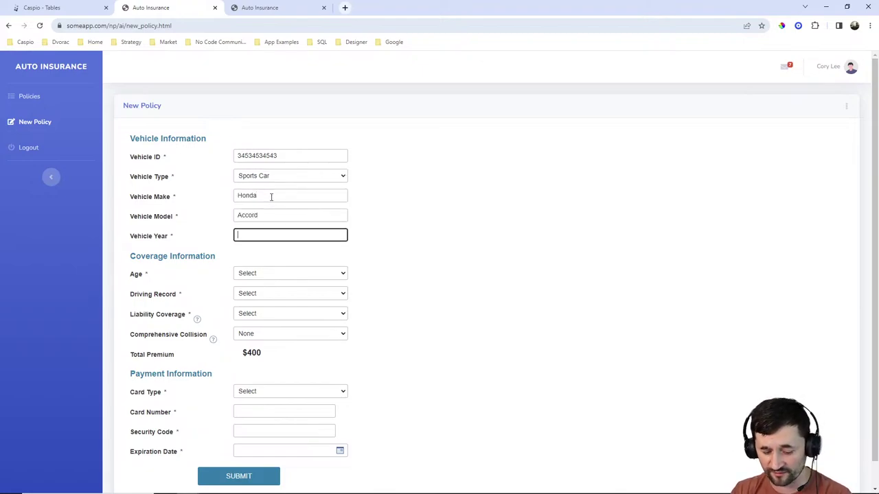
text(2022)
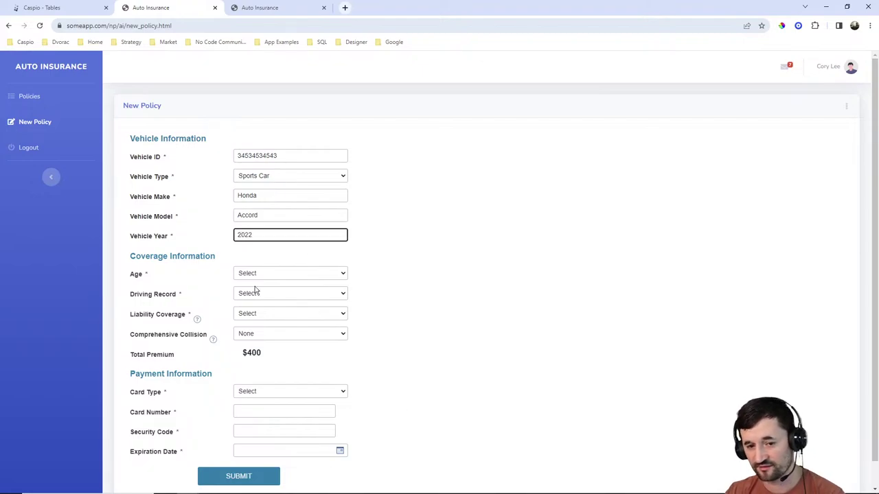
Choose age band 16-20, Clean record, 50/100/50 liability and None for comprehensive collision.
click(254, 274)
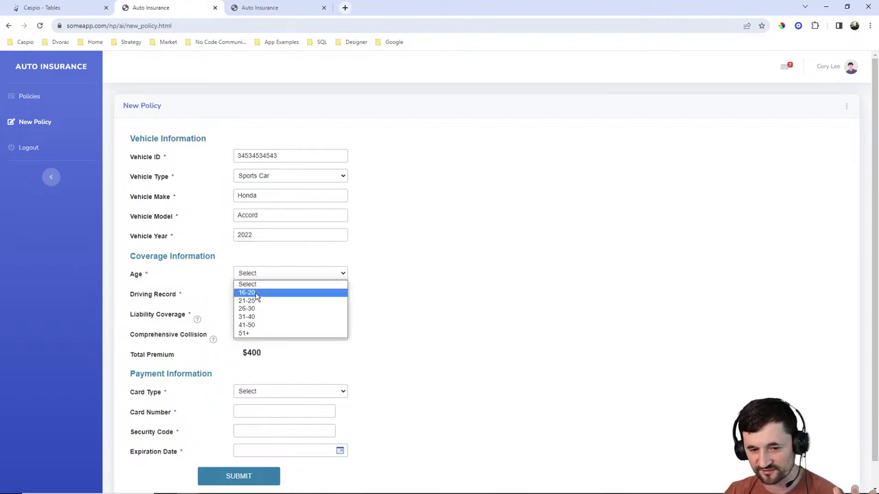
click(256, 293)
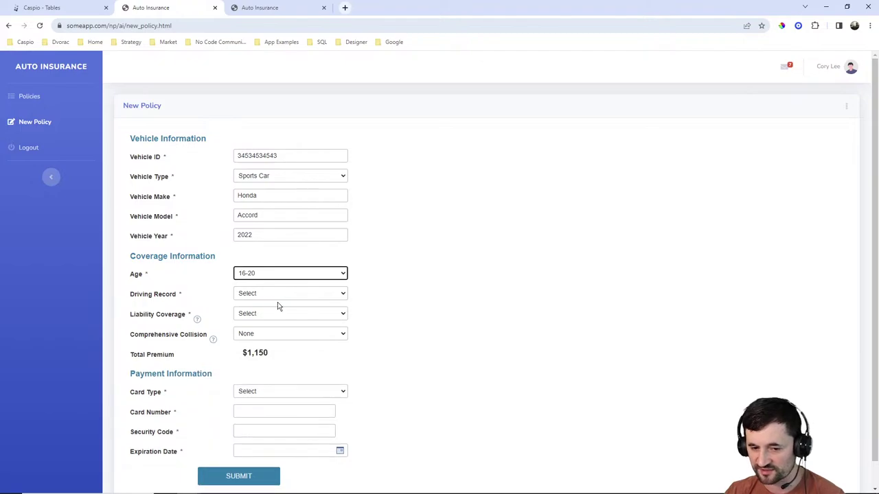
click(273, 295)
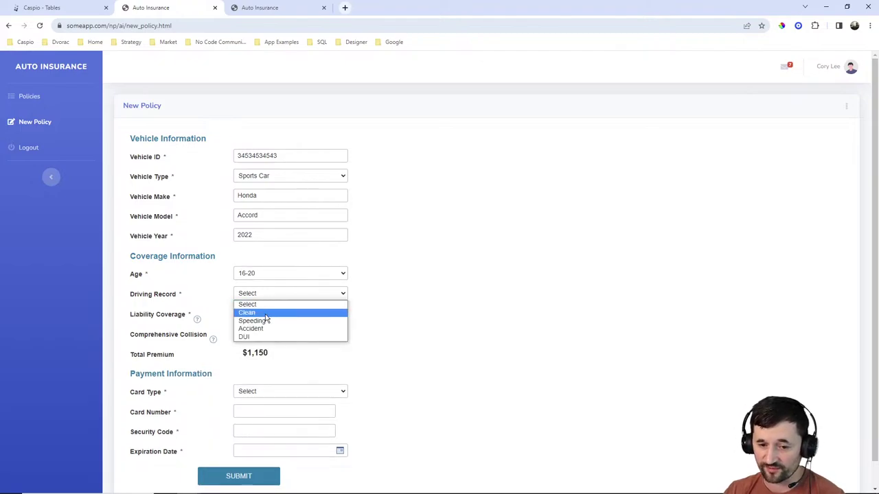
click(264, 312)
click(266, 314)
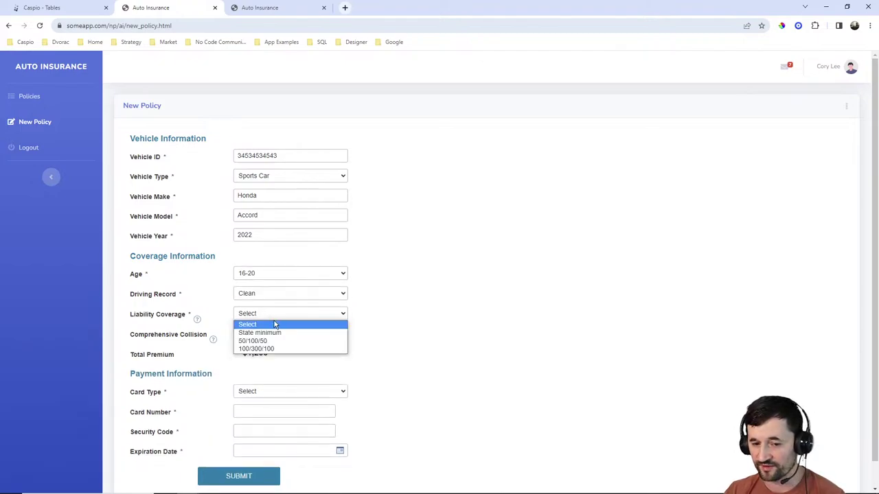
click(283, 341)
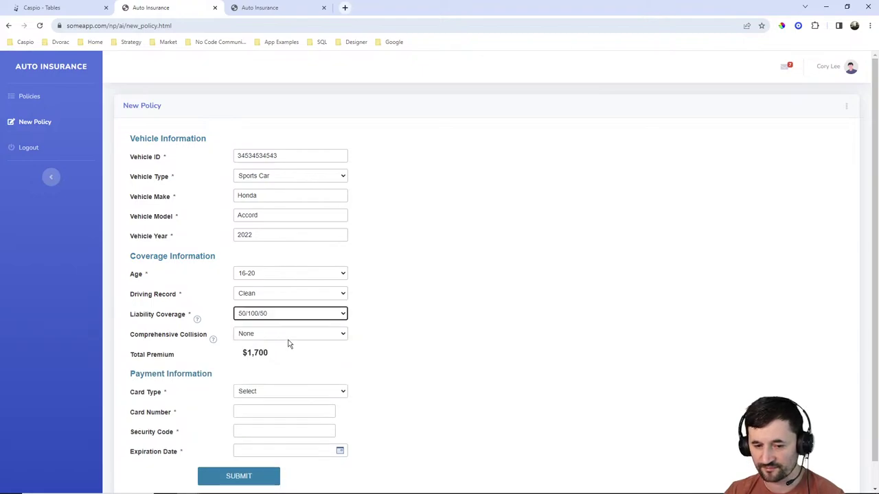
click(289, 334)
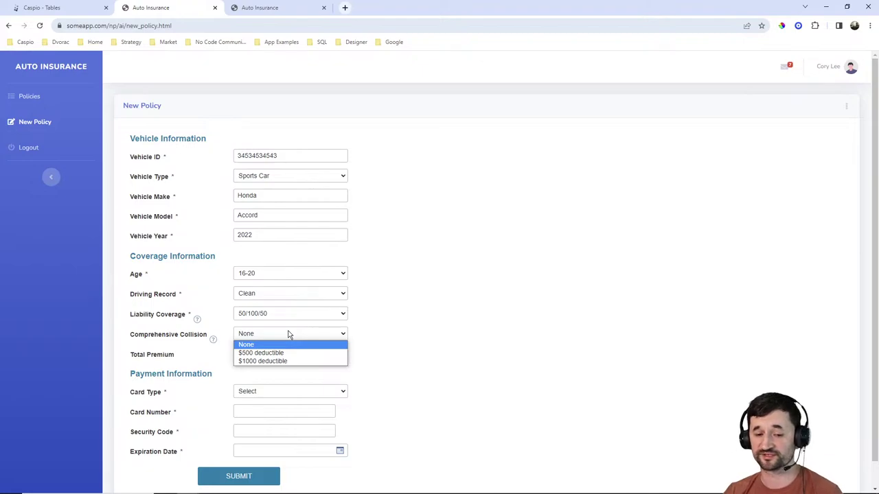
click(216, 342)
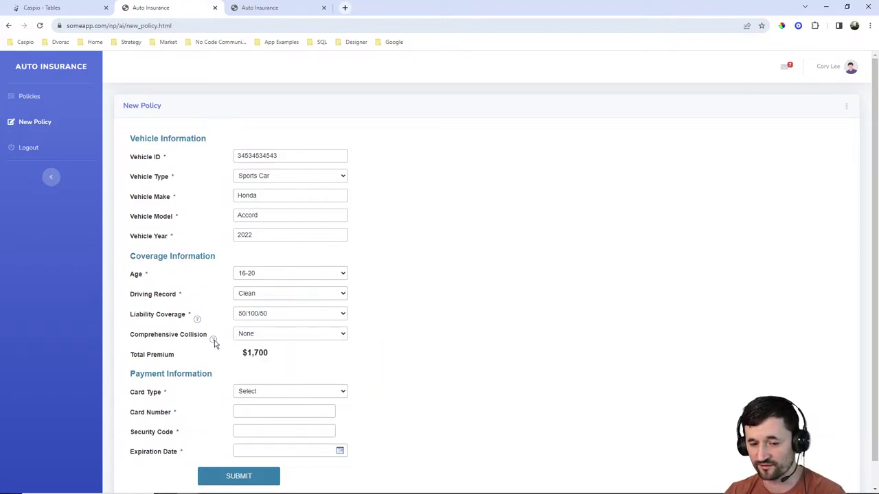
mouse_move(197, 320)
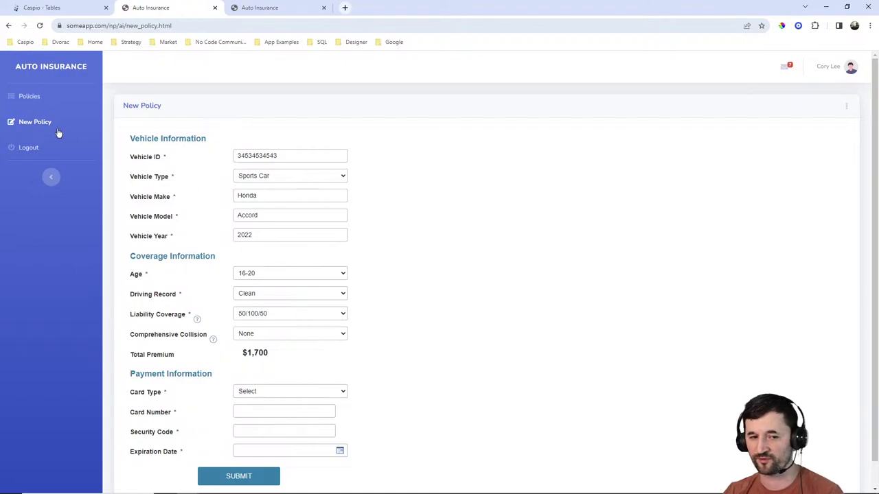
Return to the Manage Policies list, leaving the New Policy form unfinished.
click(31, 96)
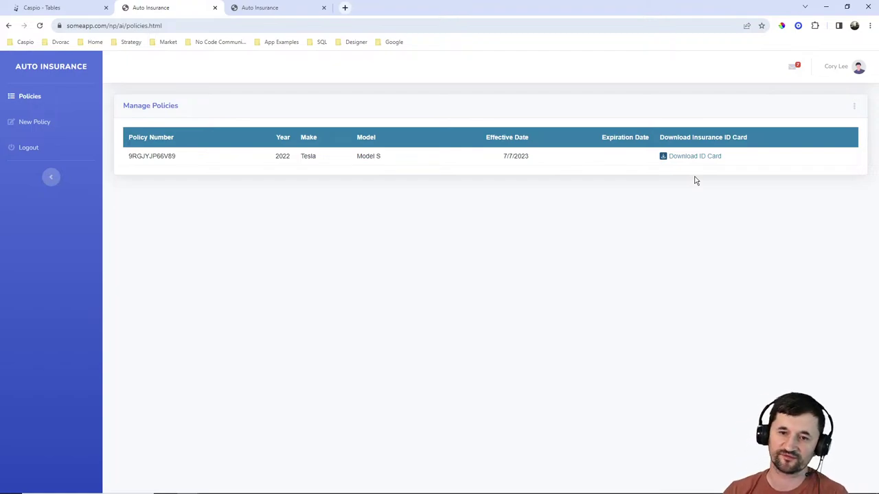
Check the live app's New Policy and Policies pages, then switch to the Caspio Tables list.
click(275, 11)
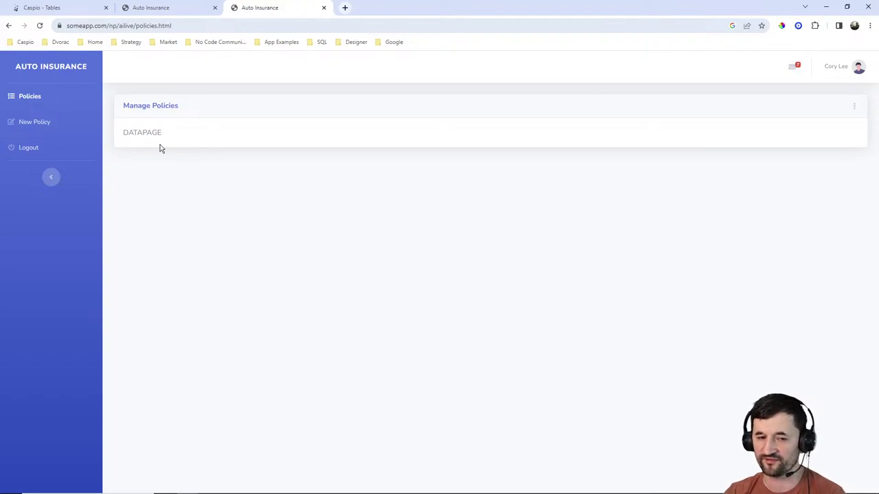
click(59, 131)
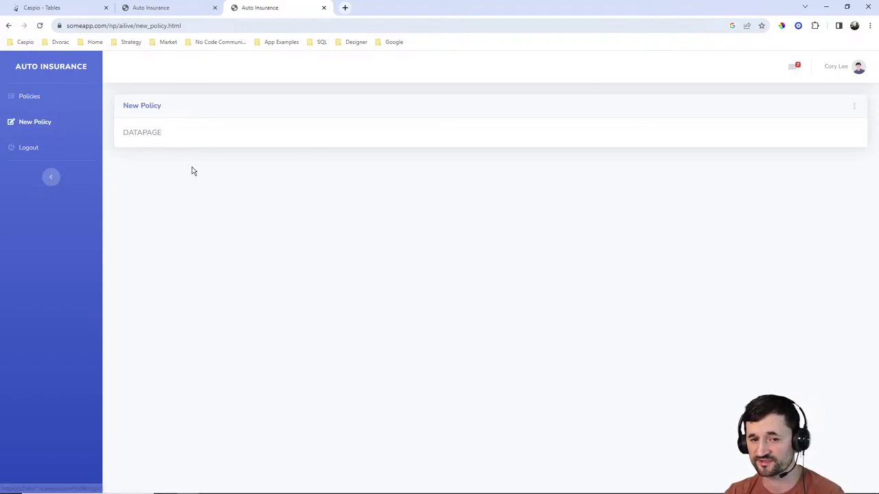
click(29, 97)
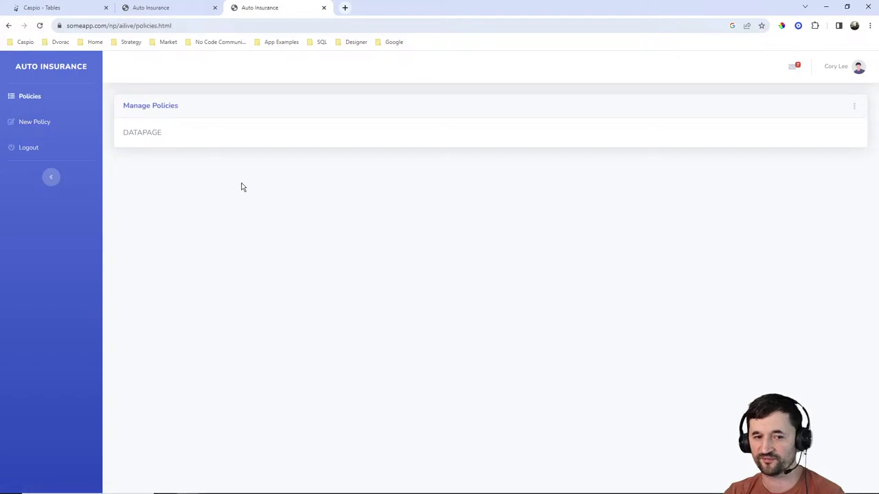
click(77, 12)
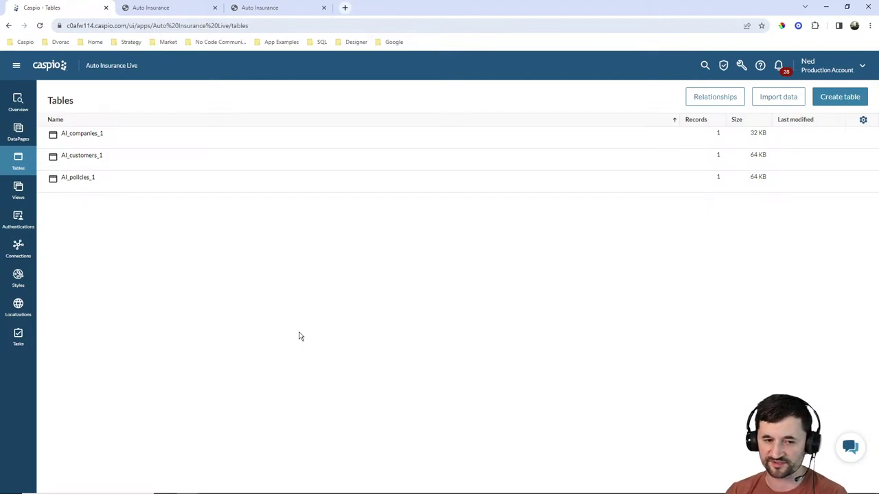
mouse_move(480, 490)
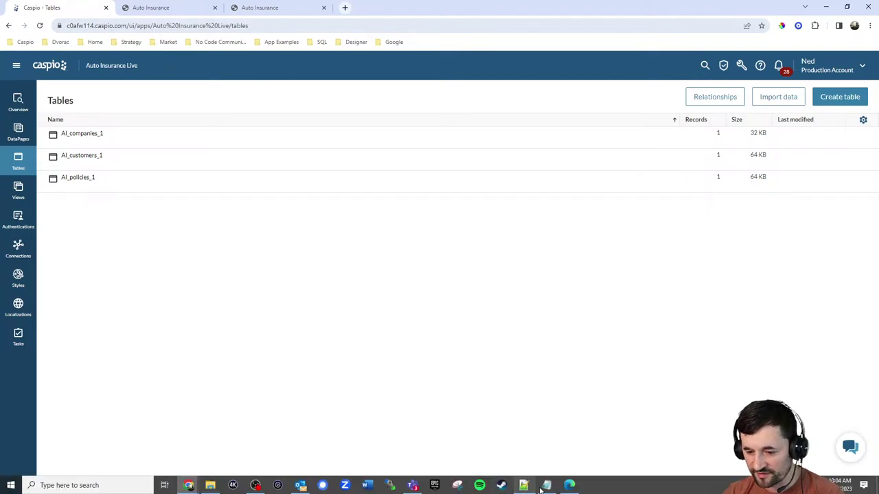
click(569, 486)
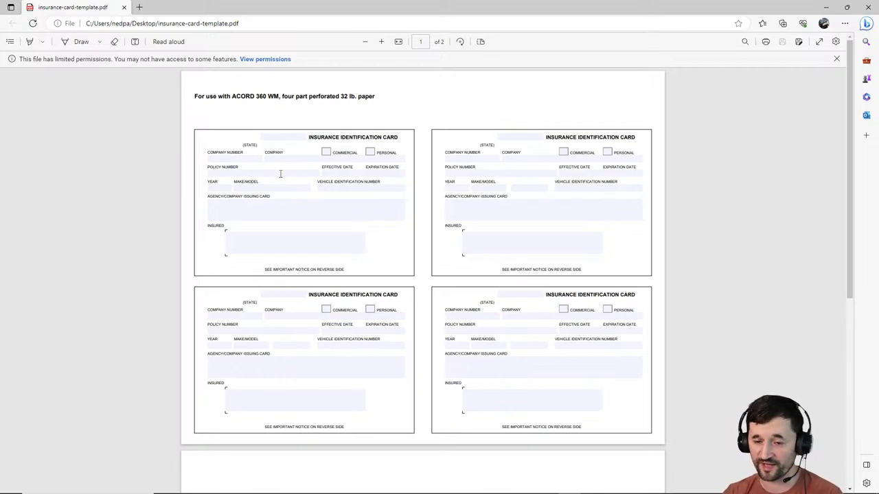
click(826, 7)
Rearrange and enlarge the AI_companies, AI_policies and AI_customers relationship boxes, then leave without saving.
mouse_move(107, 183)
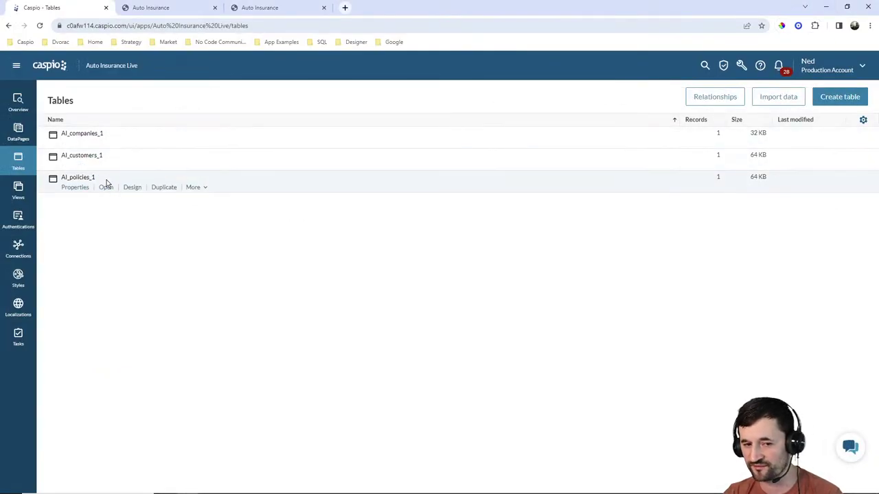
mouse_move(90, 139)
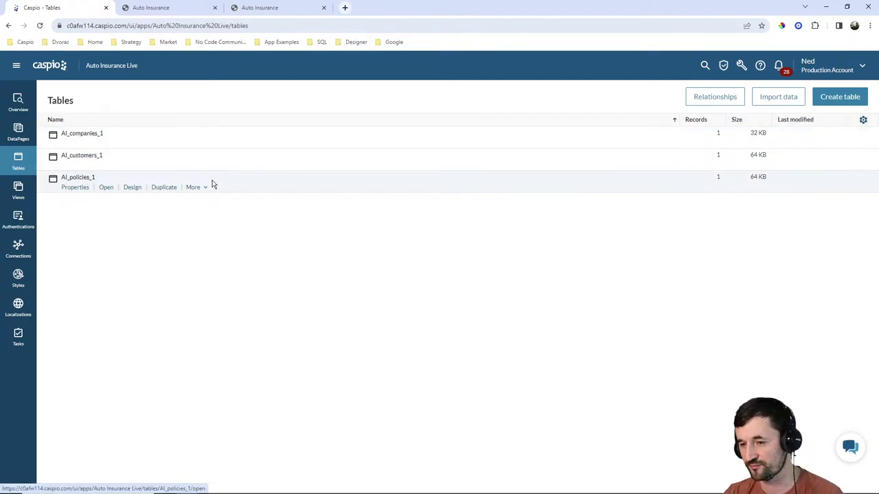
click(704, 102)
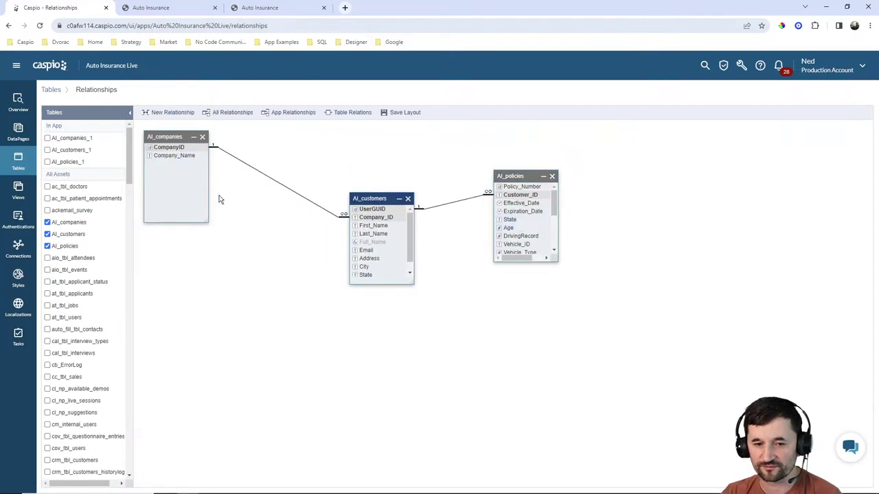
drag(169, 137, 197, 185)
drag(514, 176, 553, 201)
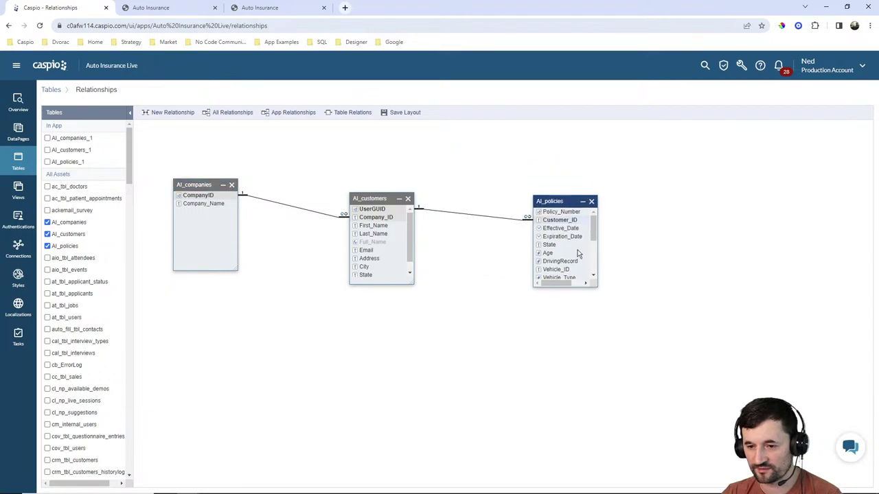
drag(597, 287, 649, 393)
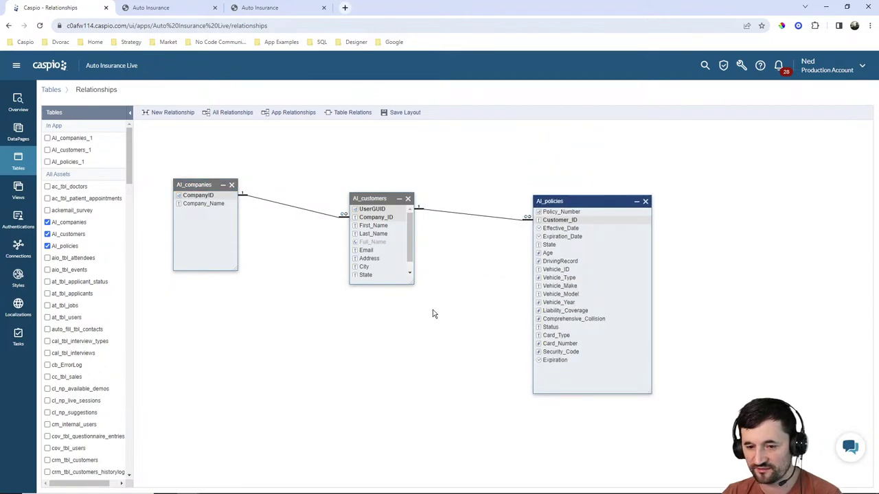
drag(413, 283, 440, 325)
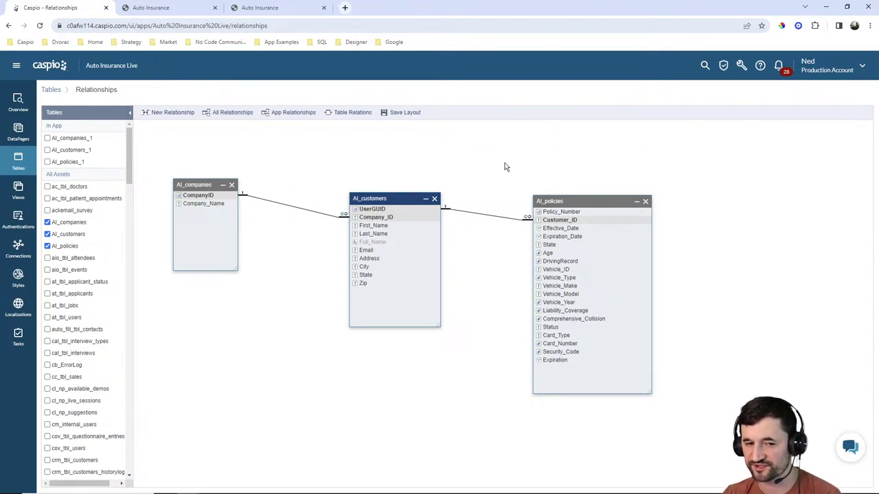
click(19, 162)
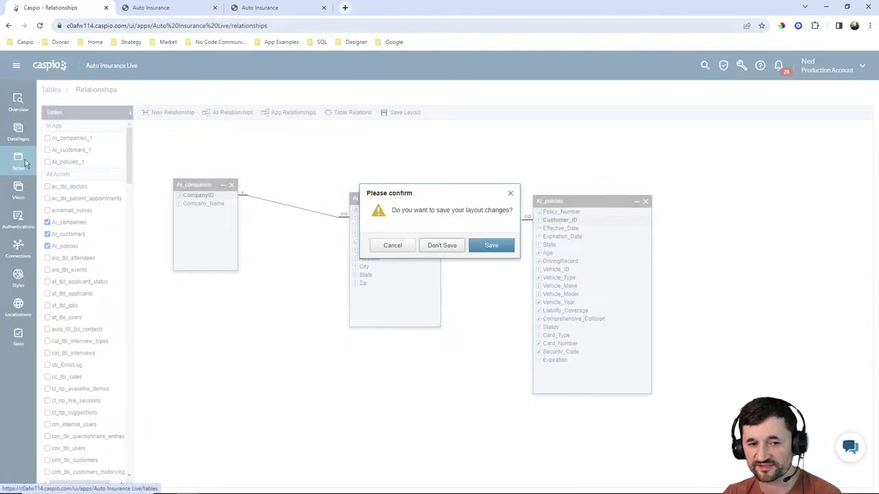
click(442, 246)
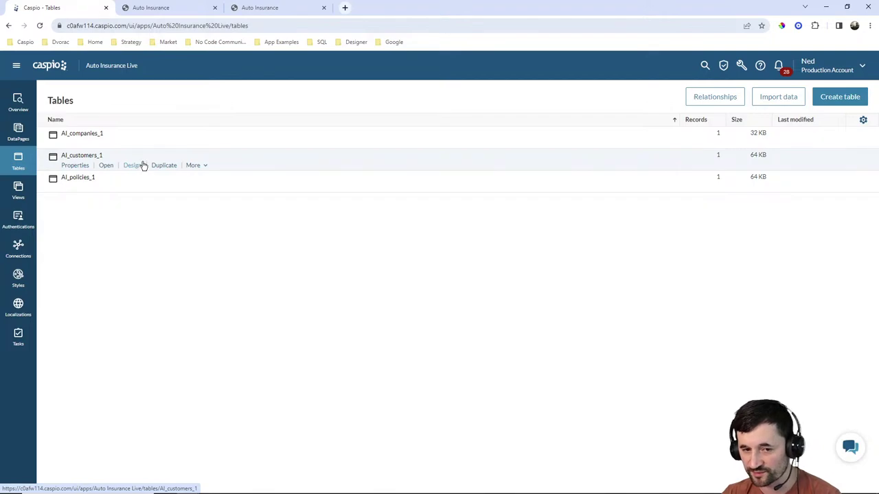
click(135, 144)
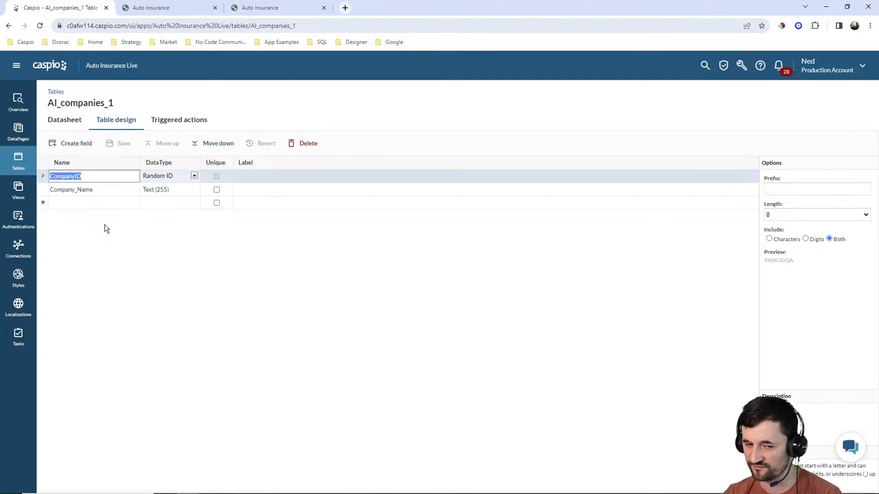
click(18, 163)
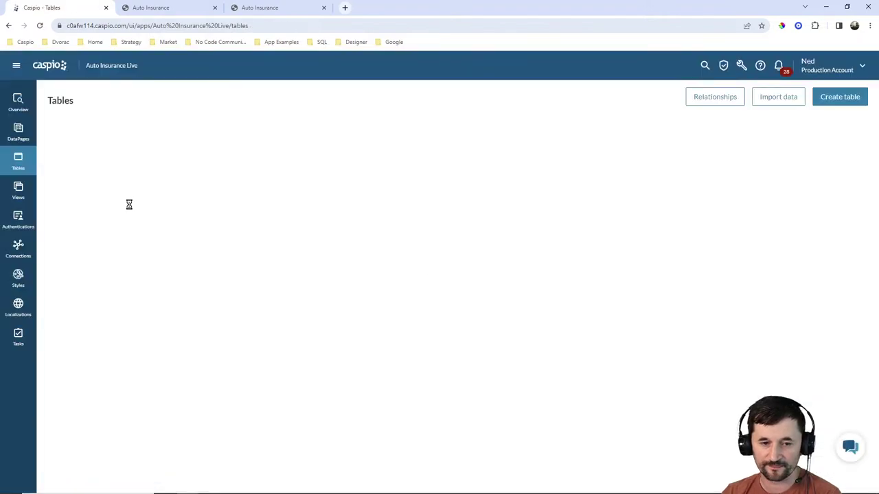
click(137, 166)
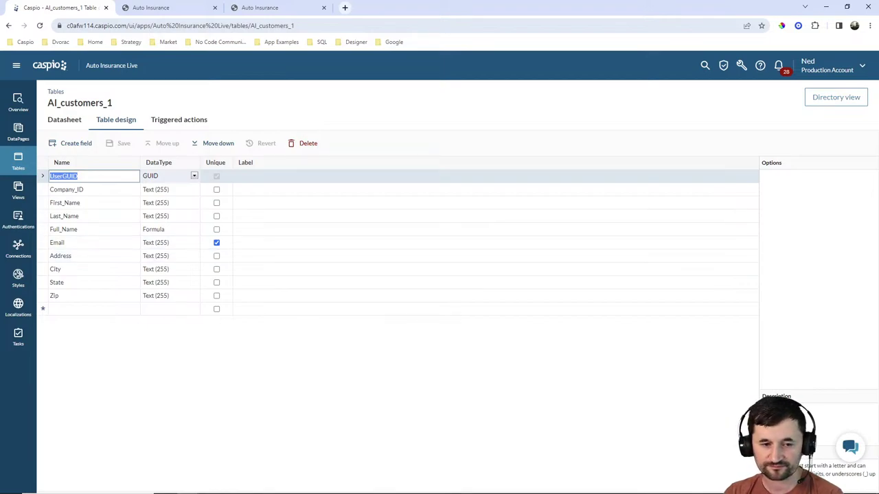
click(18, 161)
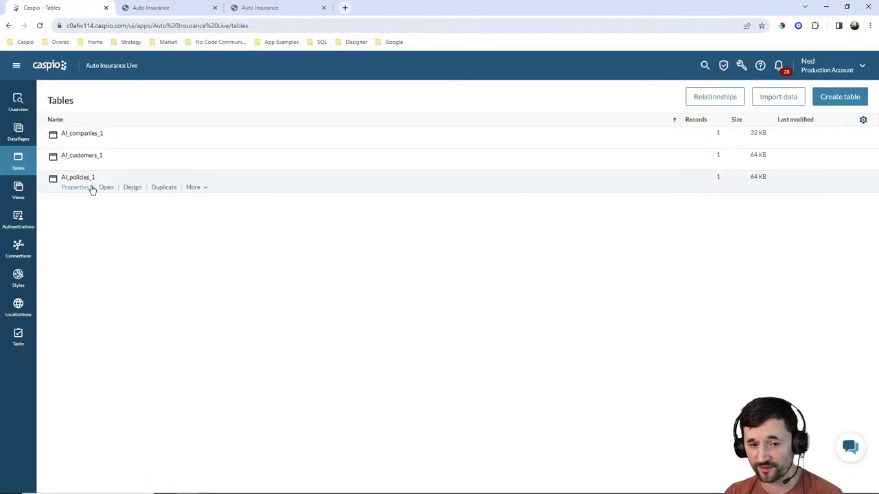
Open the AI_policies_1 table design.
click(130, 187)
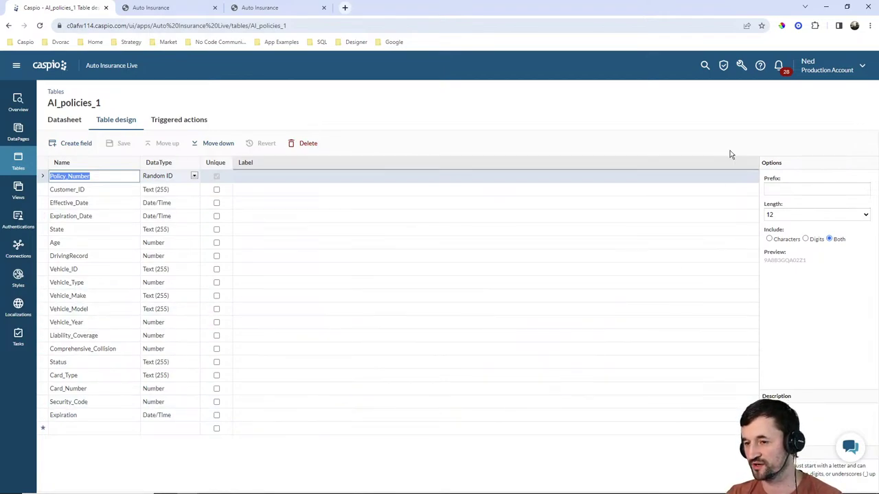
Show the data tools menu with Import, Export and Payment processors over AI_policies_1's design.
click(741, 66)
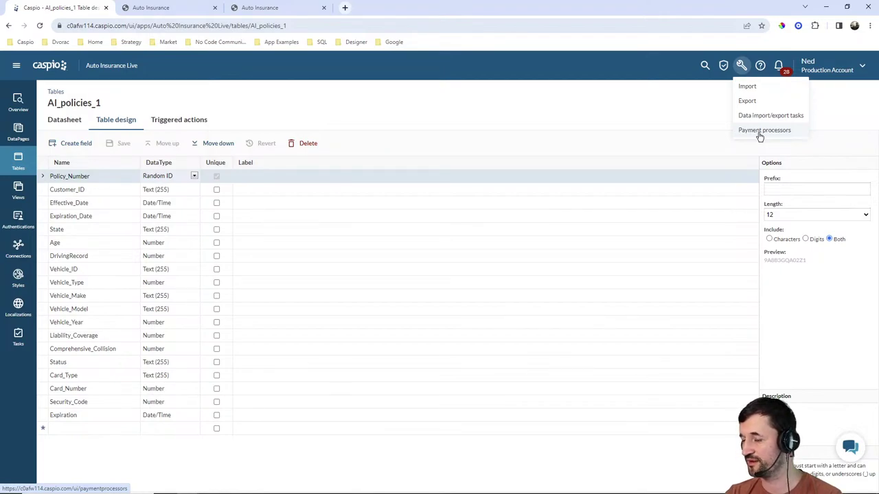
Dismiss the tools menu and go back to the Auto Insurance Live Tables list.
click(687, 115)
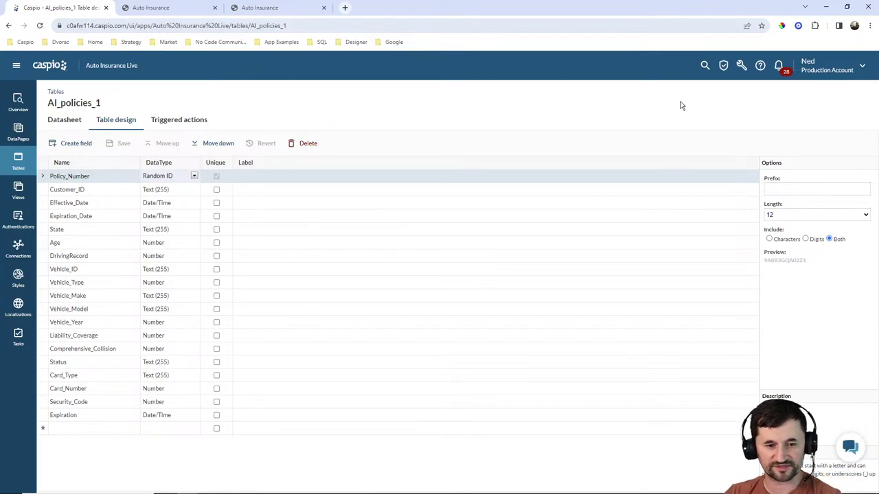
click(22, 165)
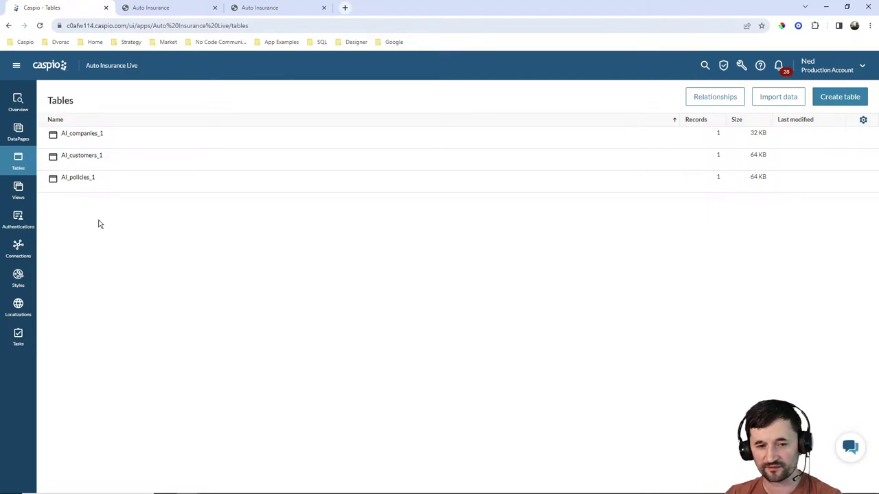
Review AI_CompCustPolicies_1's inner joins in the view editor, then cancel without changes.
click(18, 191)
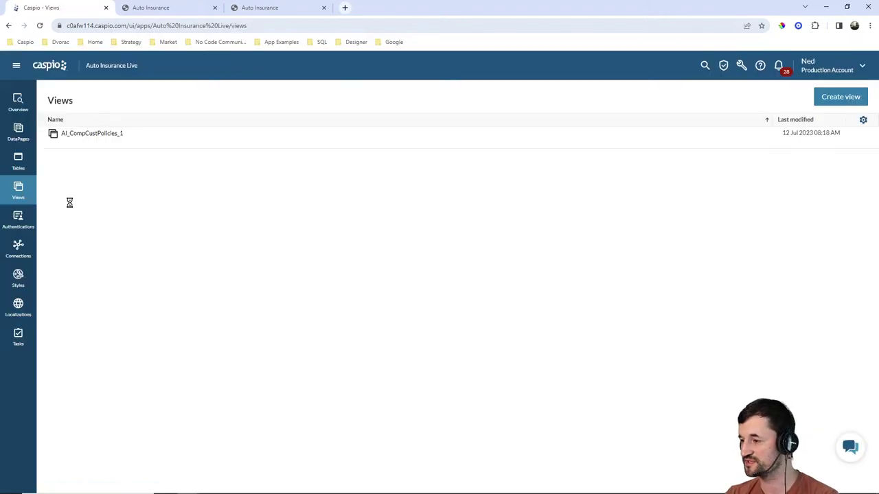
click(127, 145)
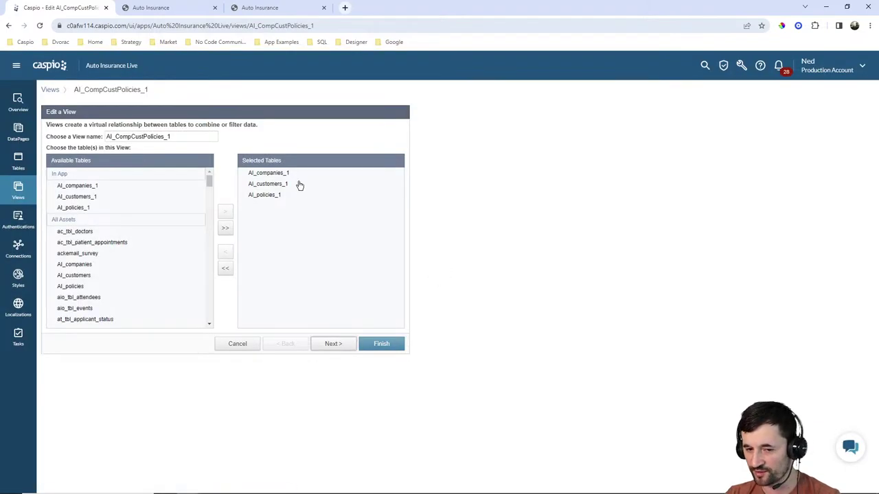
click(333, 343)
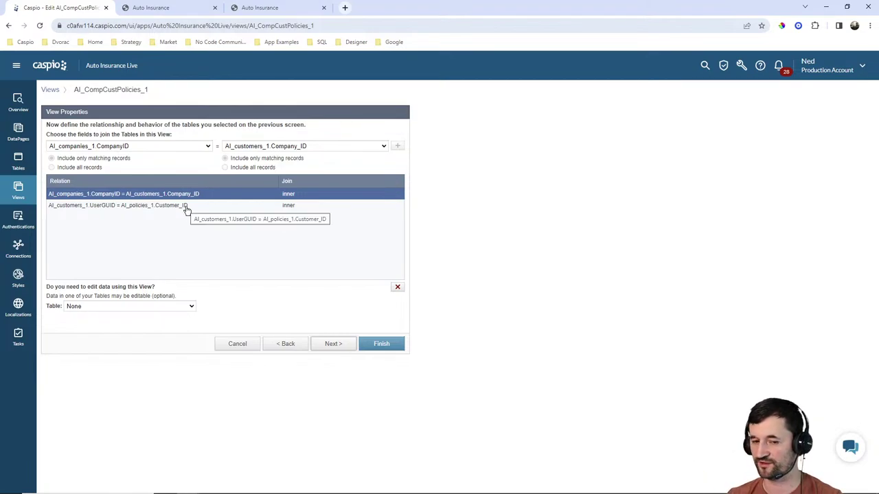
click(248, 346)
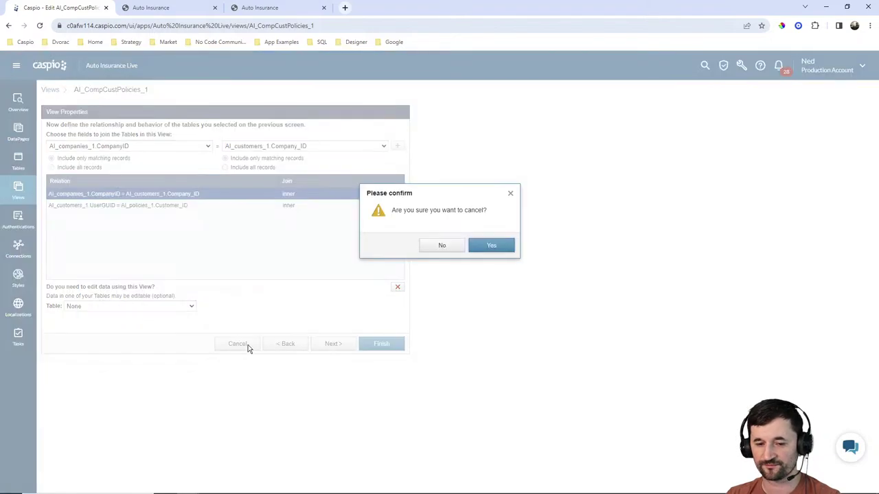
click(491, 247)
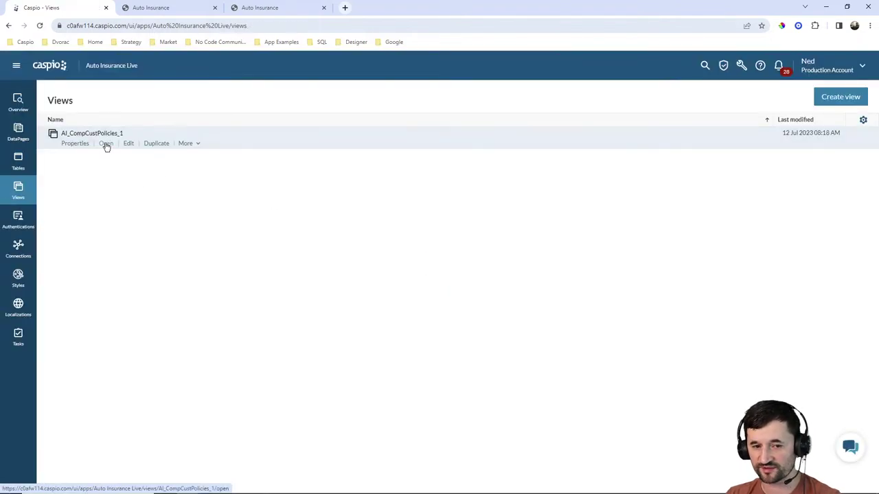
Open the AI_CompCustPolicies_1 view's data and scroll across its joined ABC / Tesla Model S record.
click(107, 146)
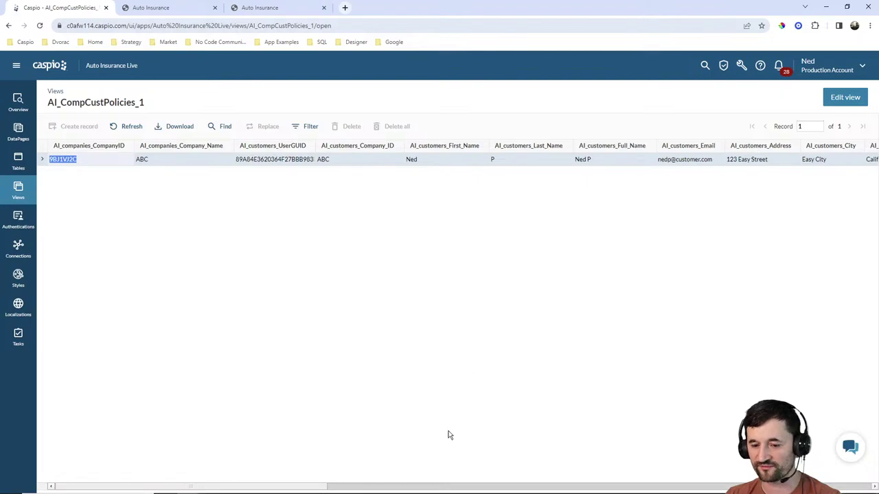
drag(290, 488, 669, 492)
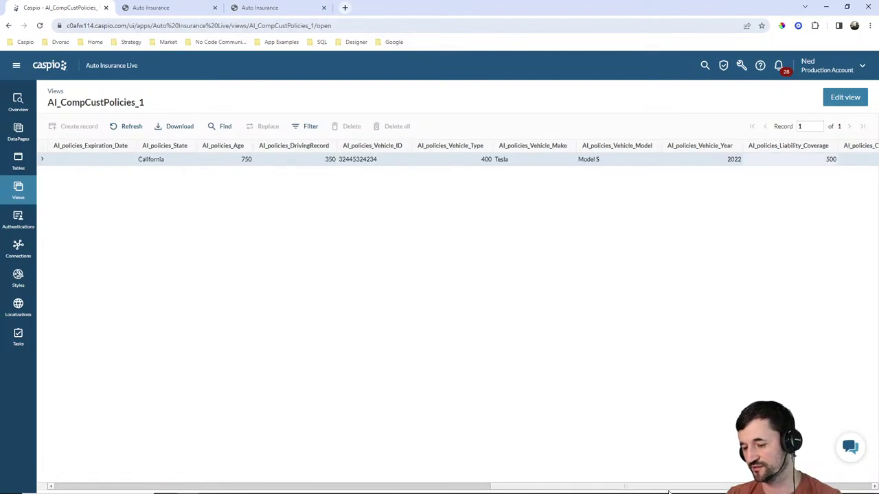
drag(726, 489, 855, 492)
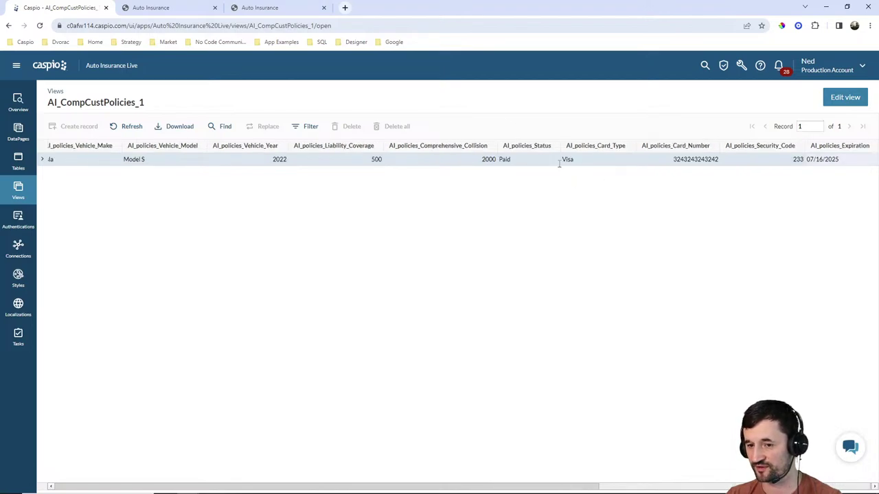
drag(721, 488, 168, 488)
click(295, 375)
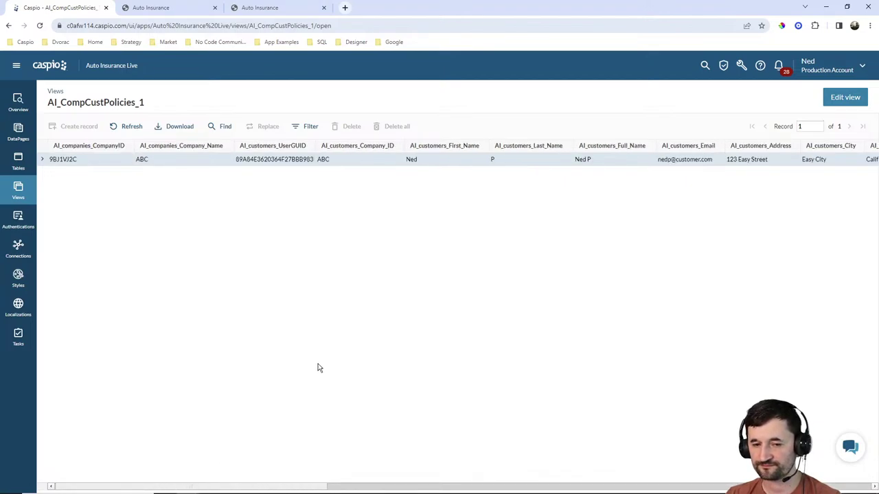
Open the AI customer login_1 authentication for editing and expand its Advanced Settings.
click(18, 219)
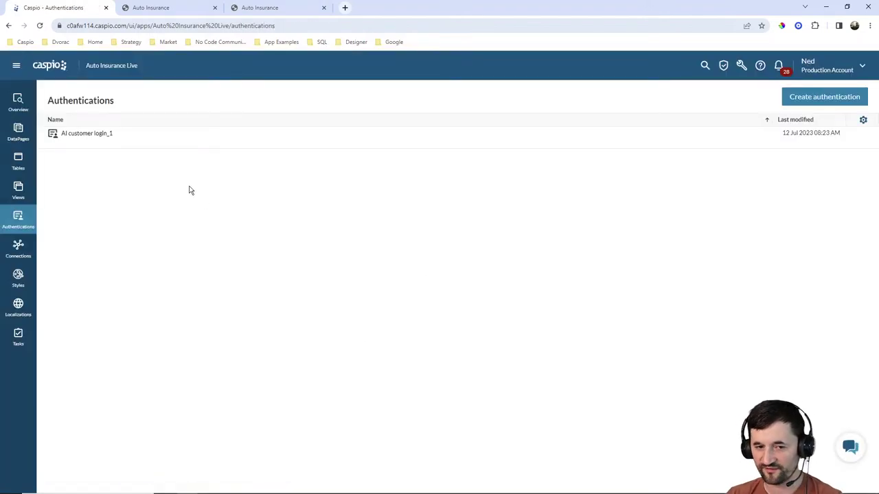
click(104, 144)
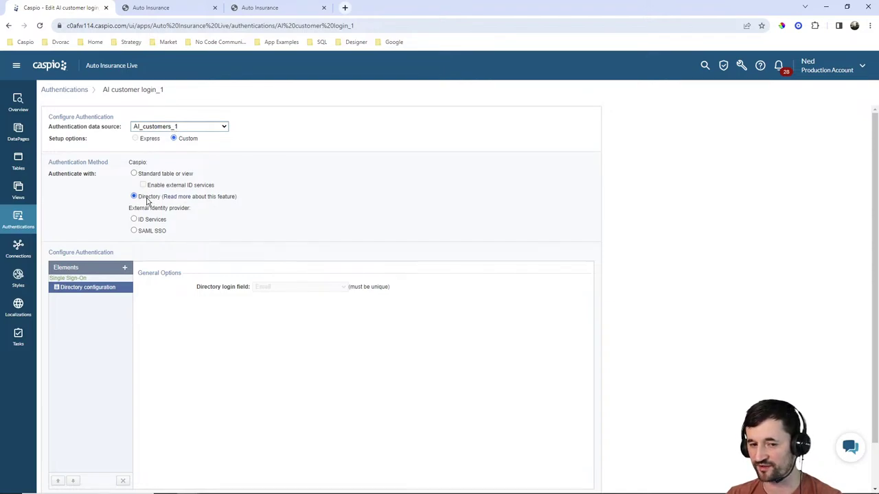
scroll(378, 254, down, 2)
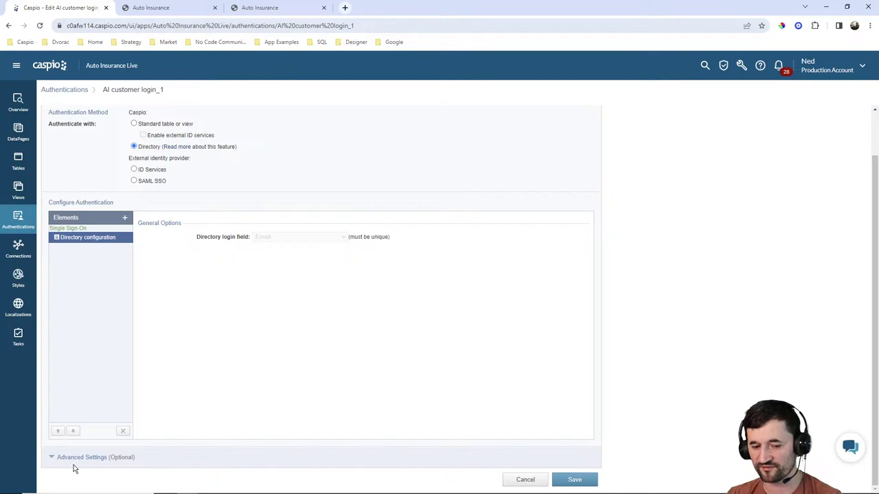
click(75, 457)
scroll(341, 308, down, 2)
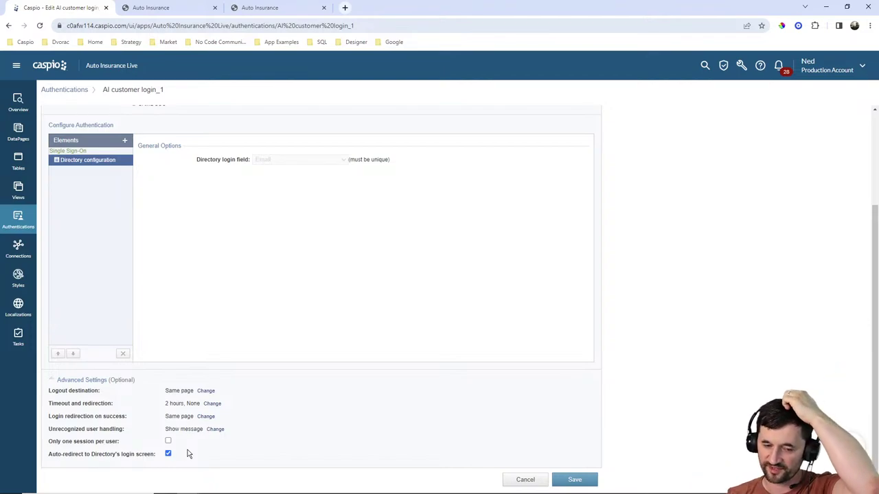
scroll(304, 286, up, 2)
scroll(305, 287, up, 1)
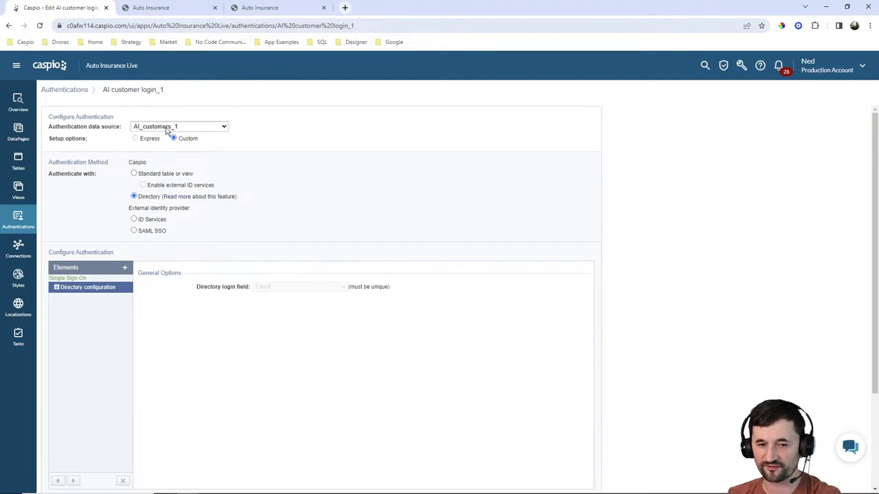
click(15, 65)
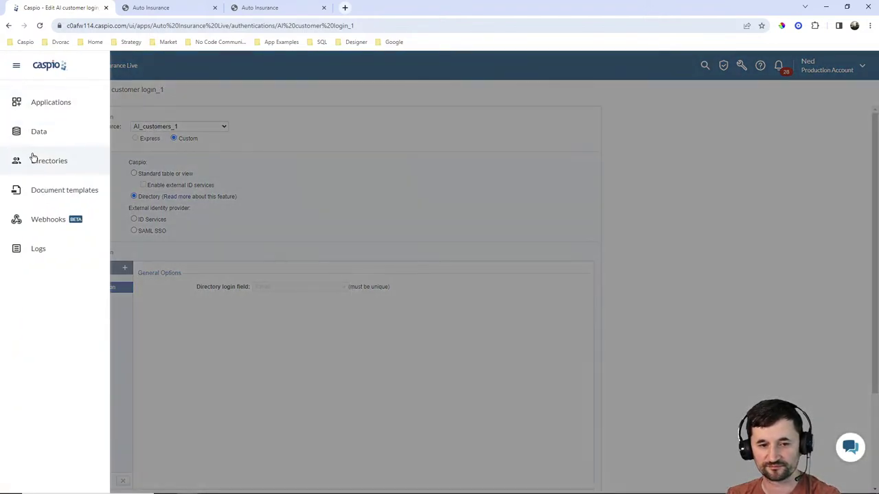
Leave the authentication unsaved and view the AI_customers_1 directory's Users list.
click(34, 160)
click(493, 247)
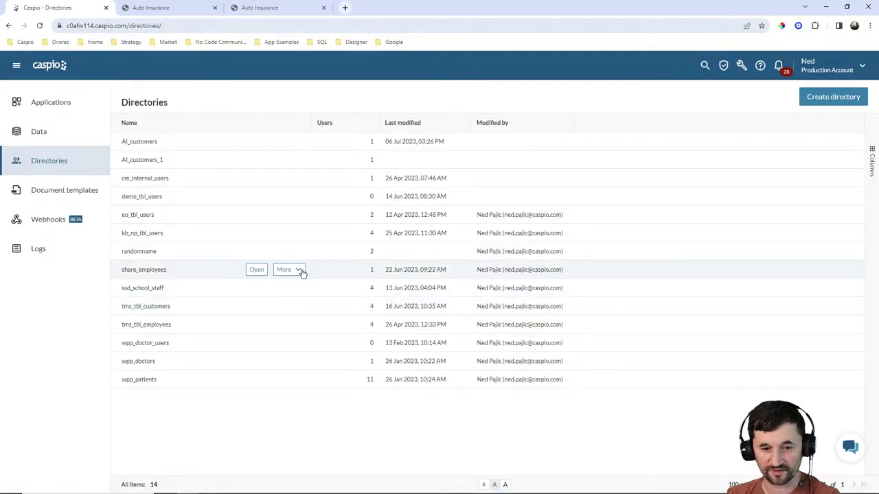
click(252, 160)
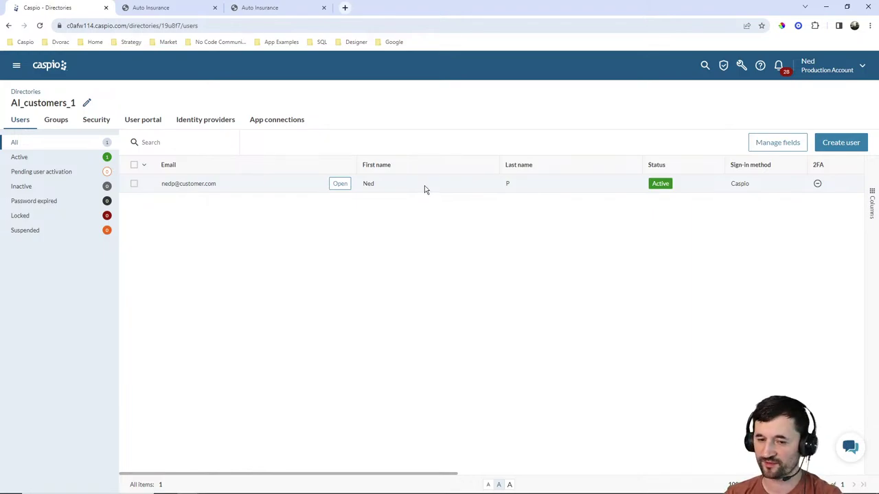
click(17, 66)
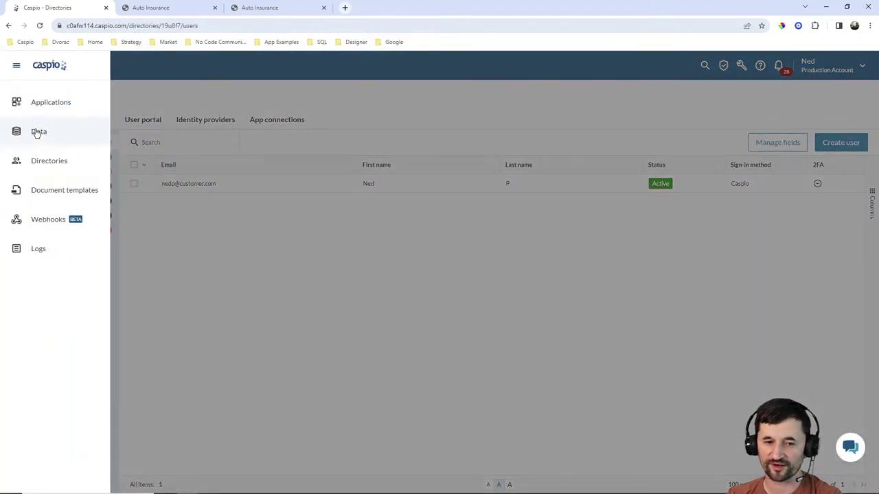
Open the Insurance ID Card document template and scale its pages to fit, at 100% browser zoom.
click(39, 195)
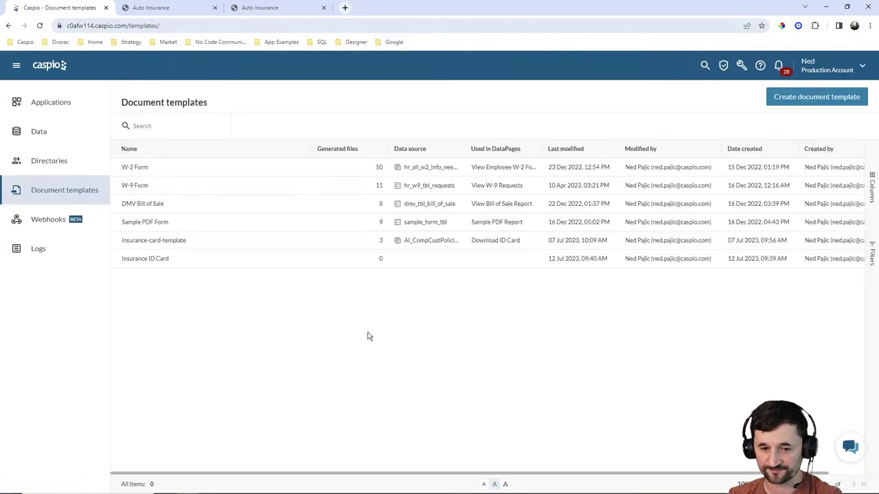
mouse_move(161, 265)
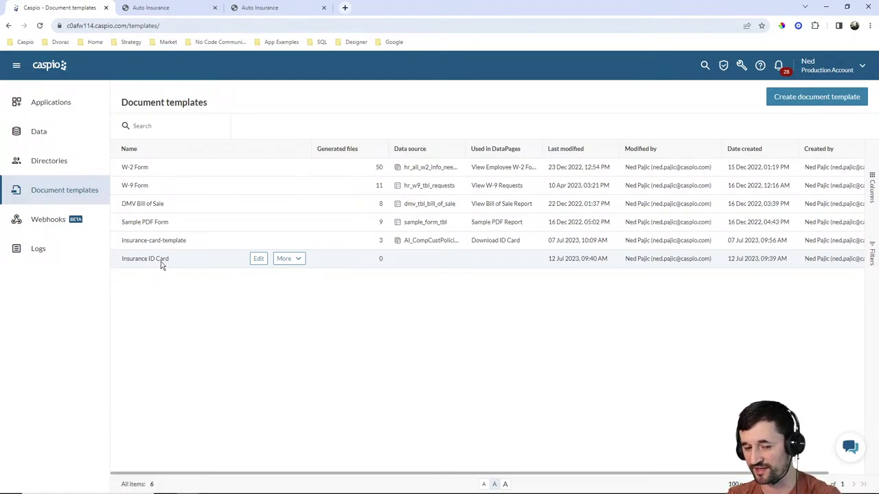
click(257, 259)
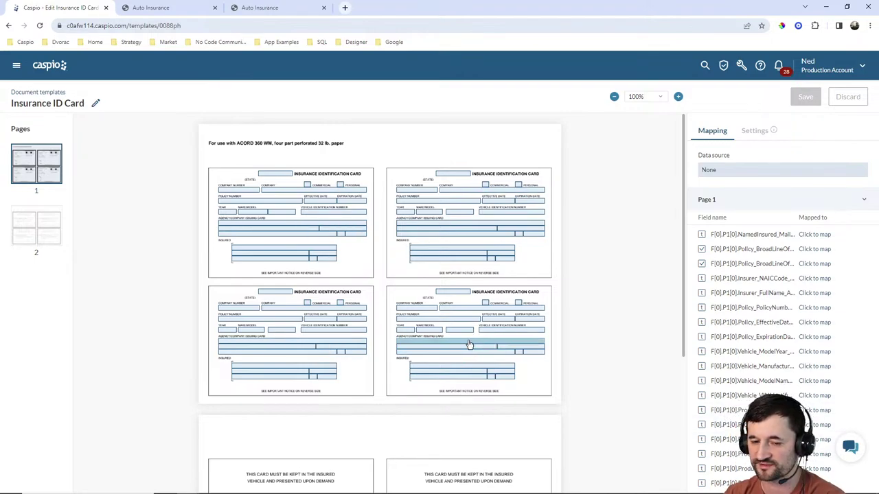
click(661, 99)
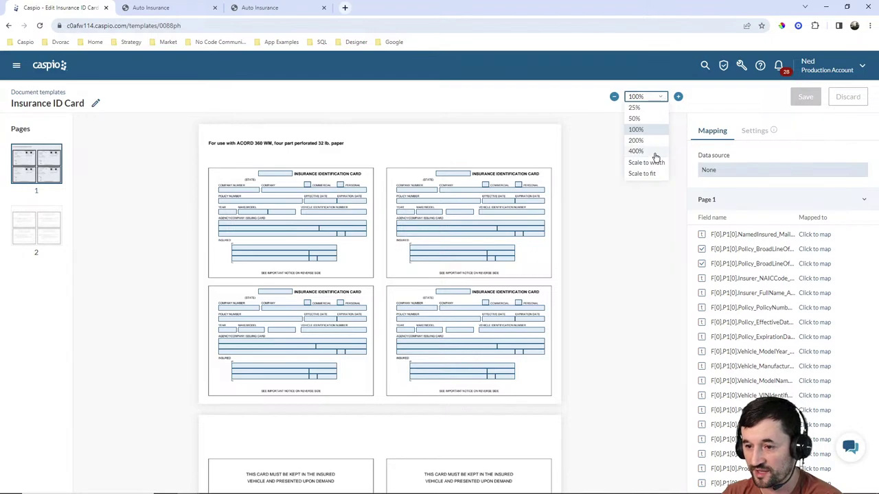
click(642, 174)
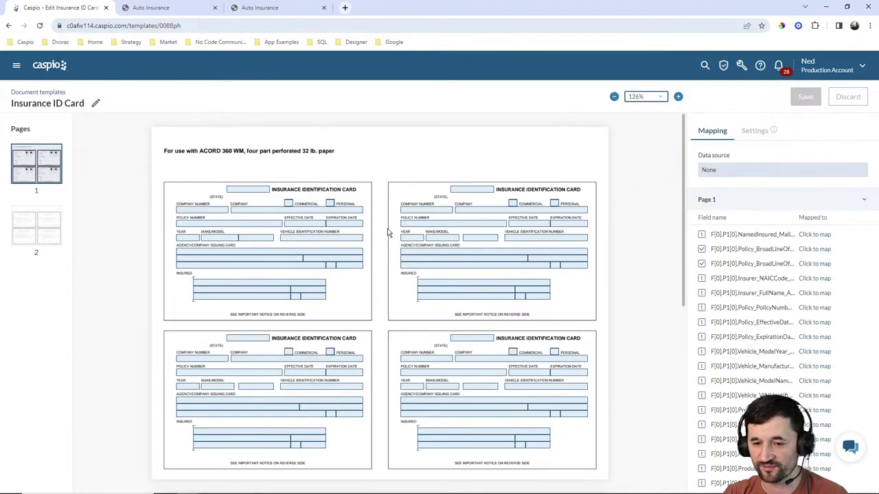
key(ctrl+0)
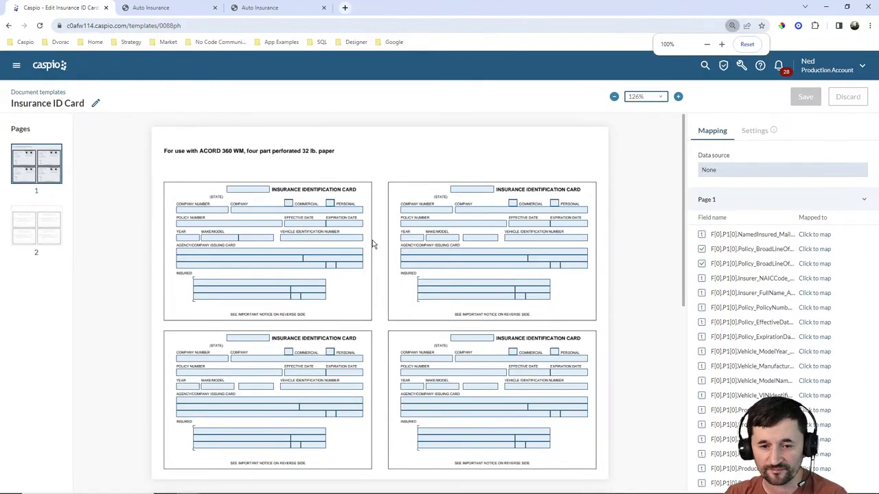
Search the data source tables for 'ai', then close the chooser leaving the source as None.
click(723, 171)
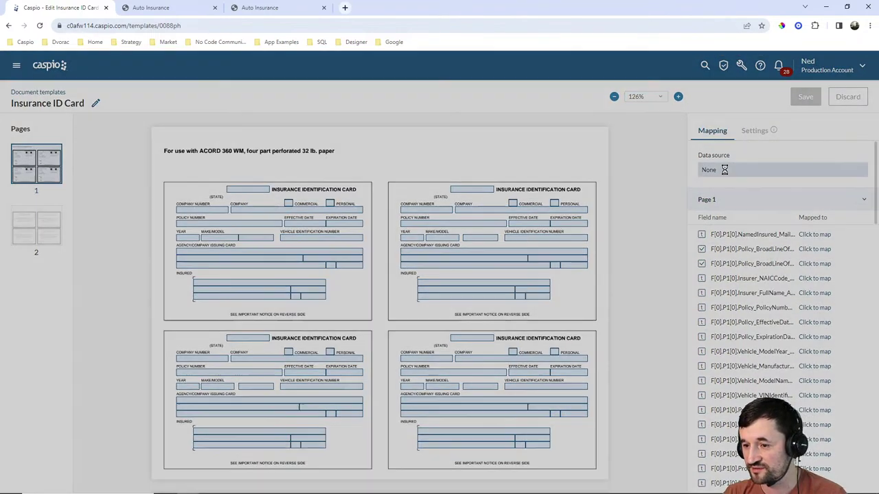
click(406, 282)
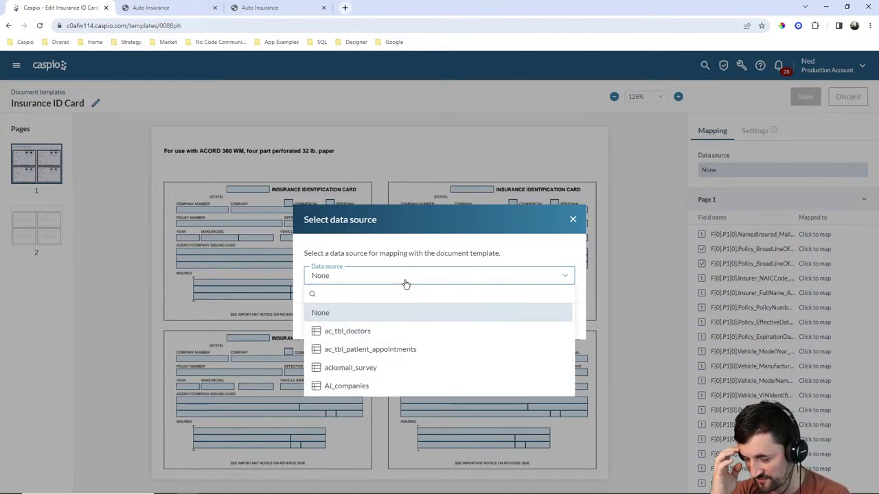
text(ai)
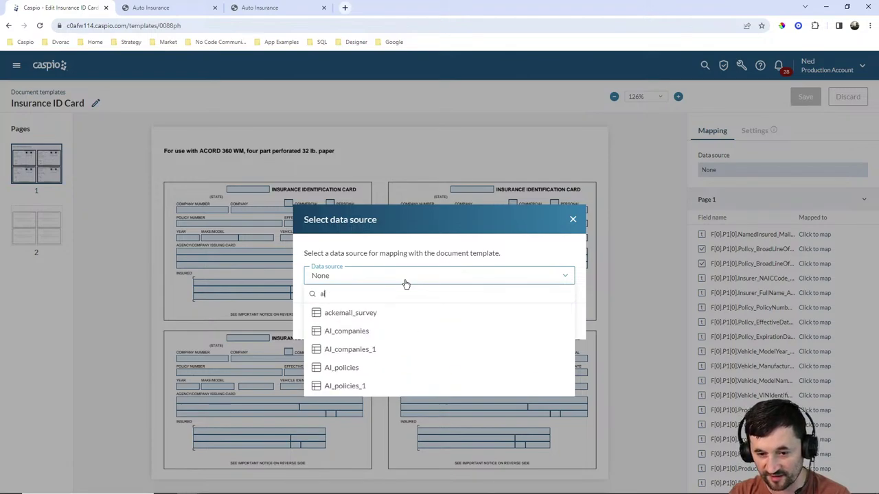
scroll(416, 339, down, 1)
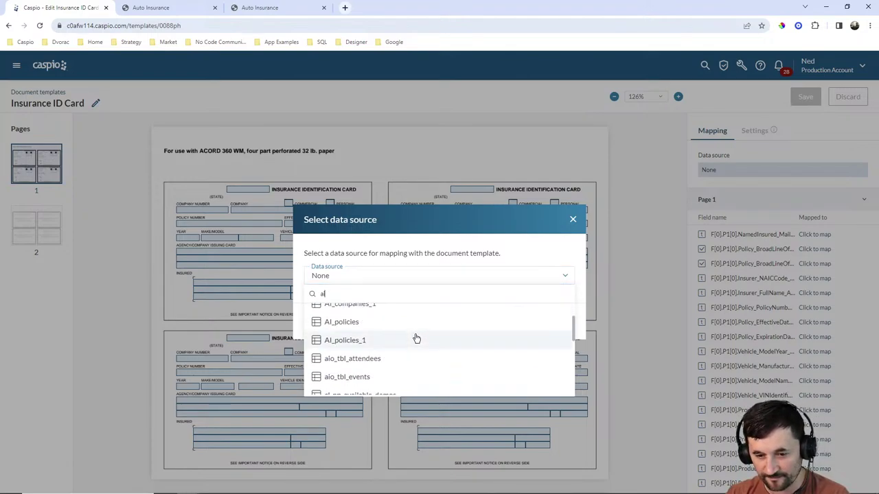
scroll(416, 339, up, 1)
click(573, 219)
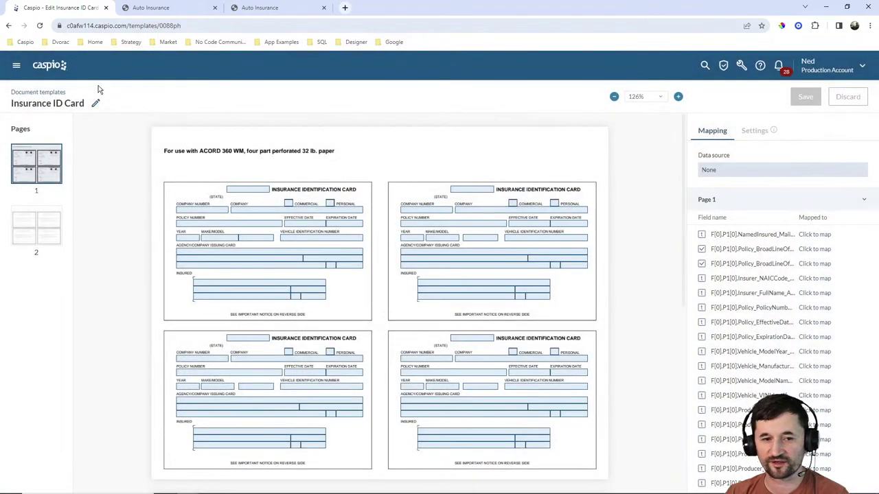
click(17, 65)
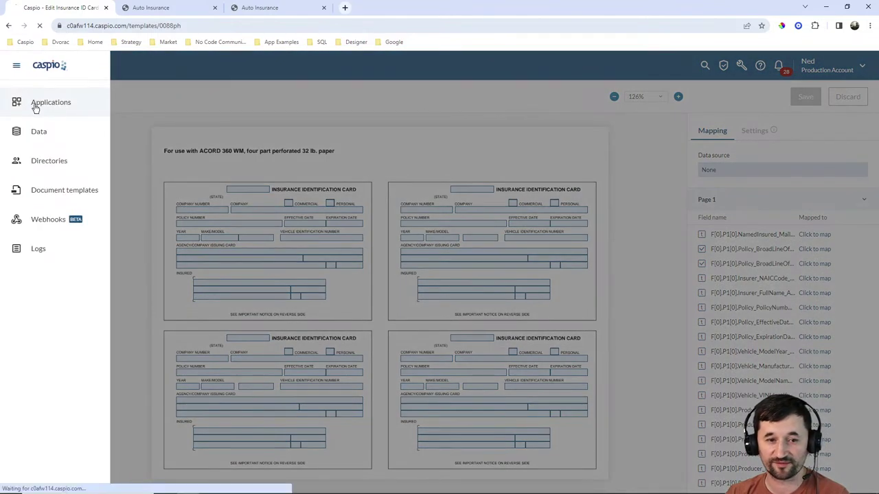
Copy the AI_CompCustPolicies_1 view name from the Auto Insurance Live Views list.
click(34, 105)
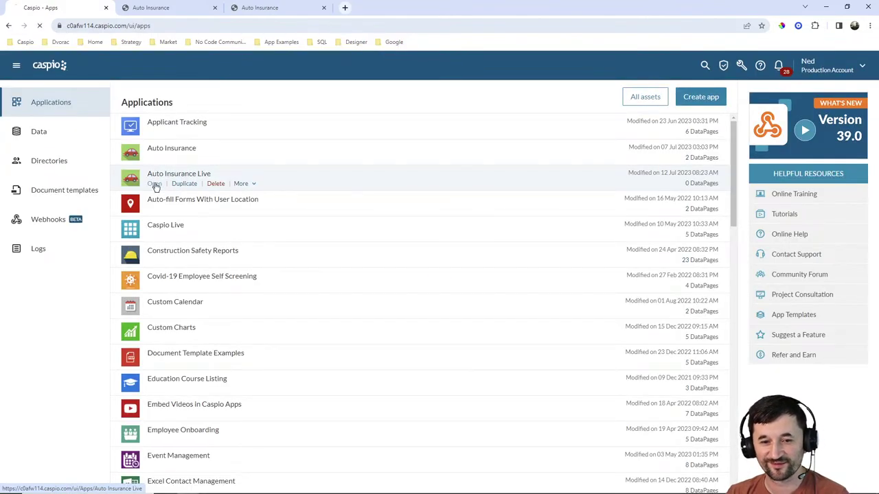
click(155, 183)
click(18, 192)
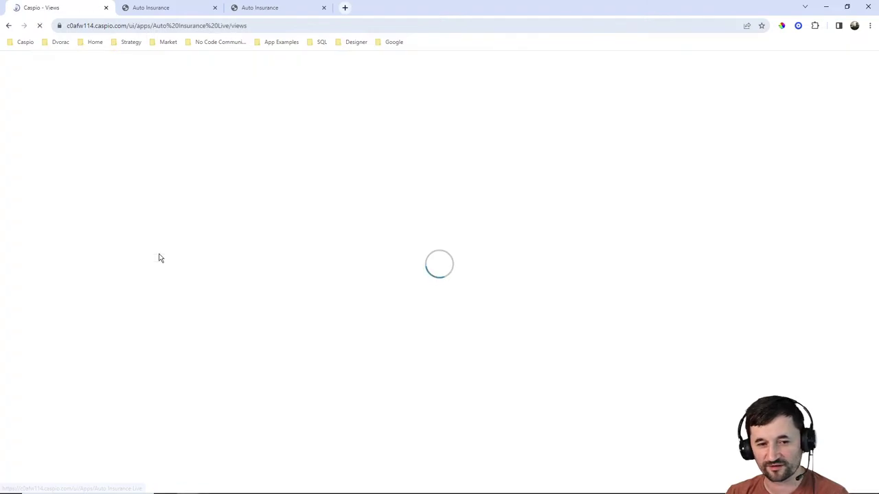
mouse_move(74, 143)
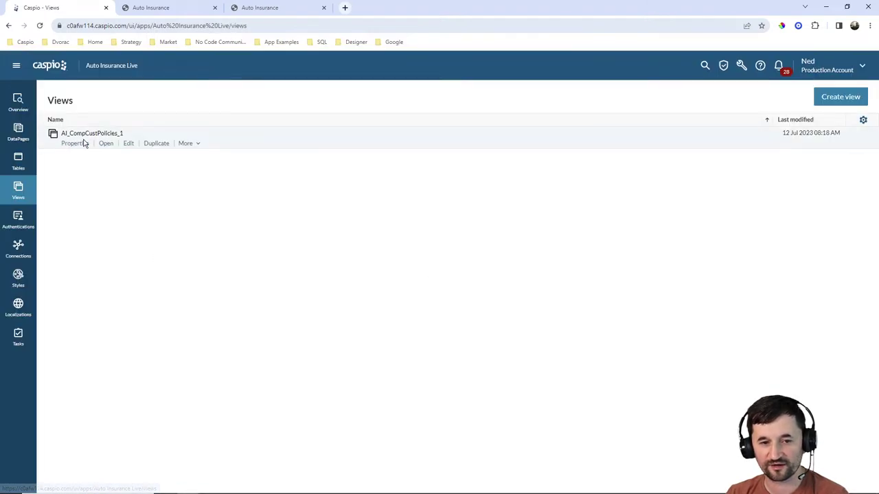
double_click(125, 135)
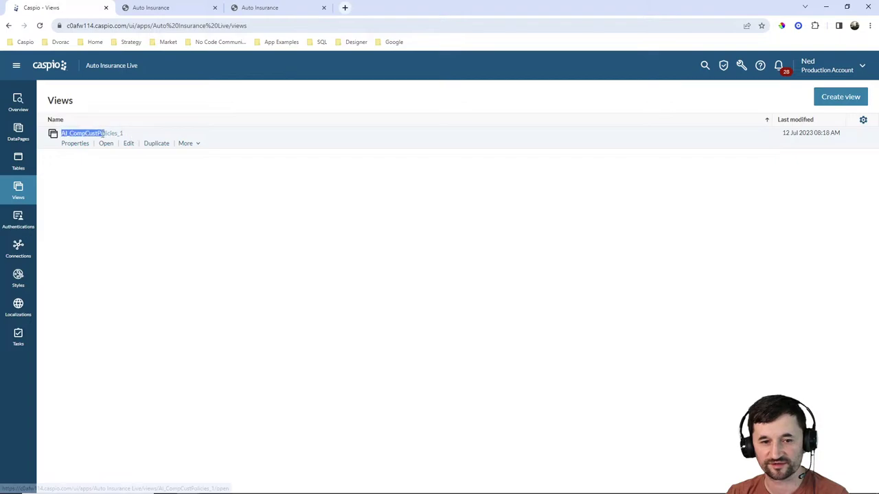
double_click(126, 135)
key(ctrl+c)
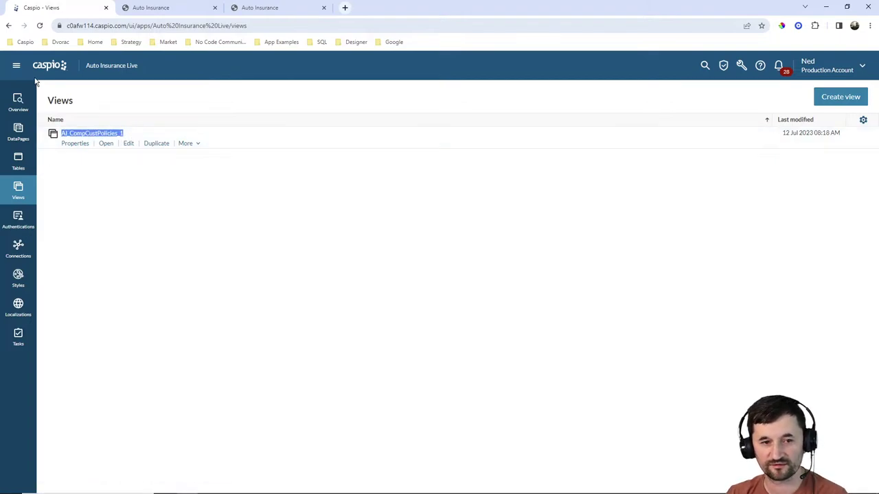
click(16, 65)
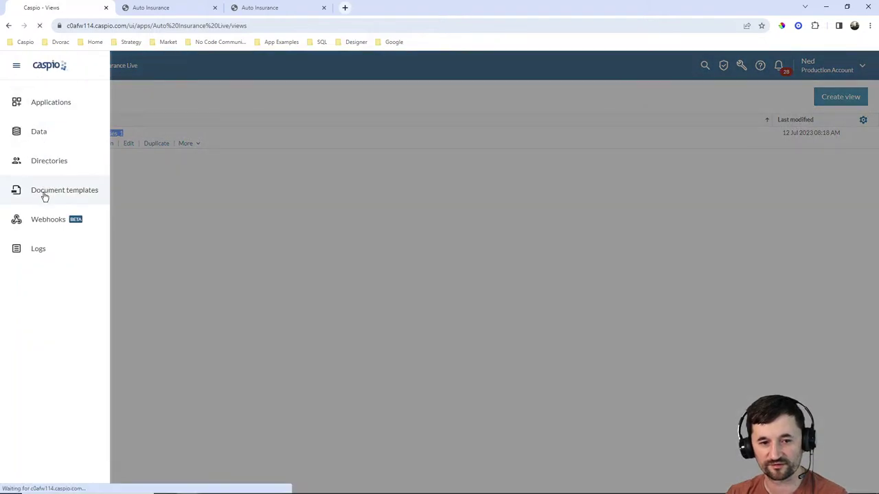
Set the Insurance ID Card template's data source to the AI_CompCustPolicies_1 view.
click(44, 196)
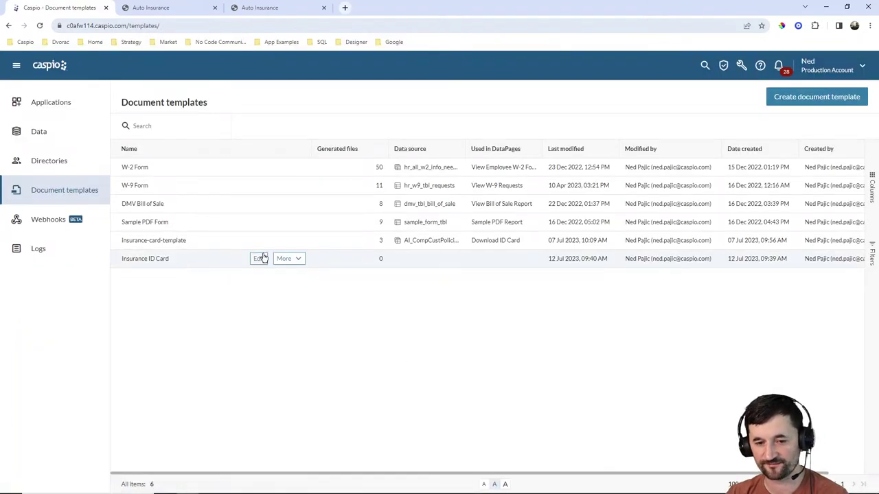
click(259, 258)
click(770, 170)
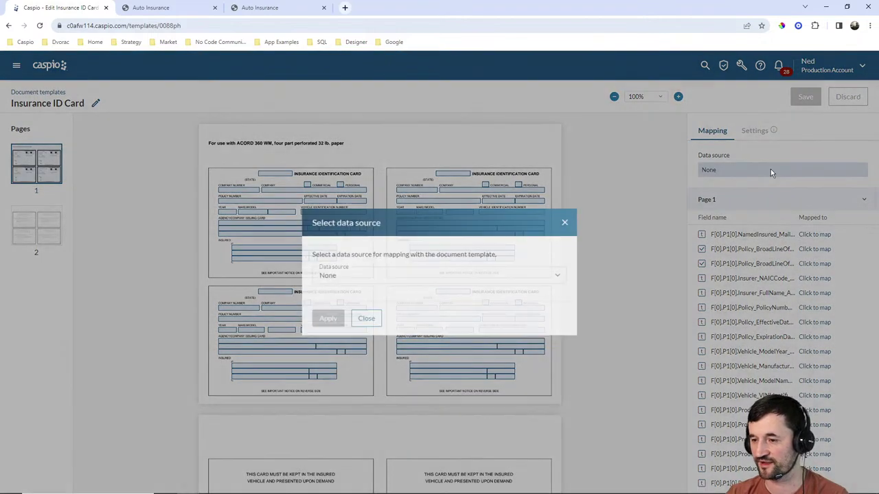
click(407, 282)
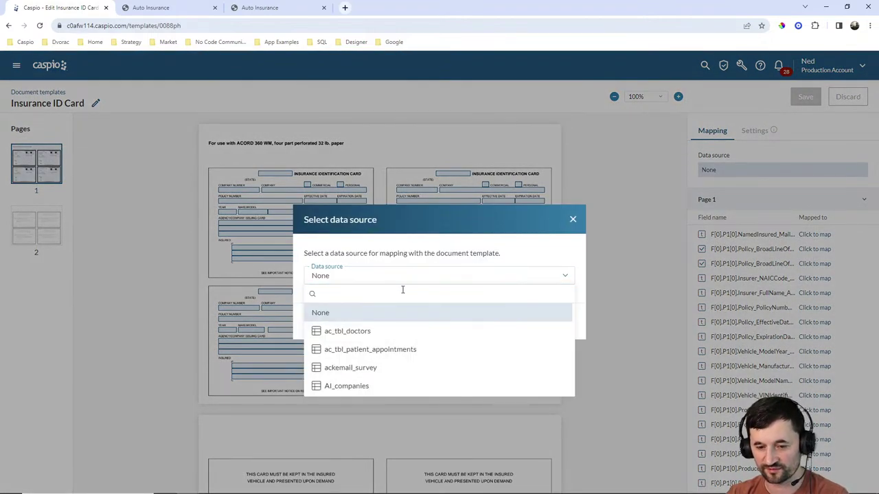
key(ctrl+v)
click(384, 314)
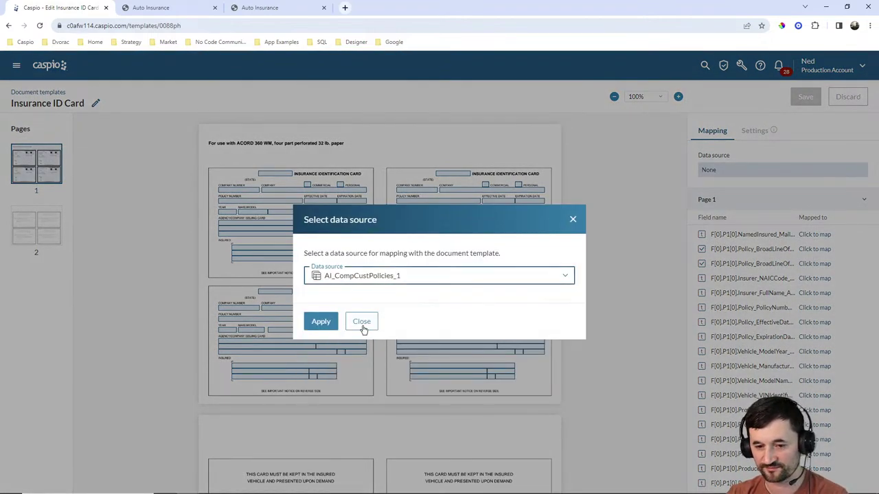
click(328, 324)
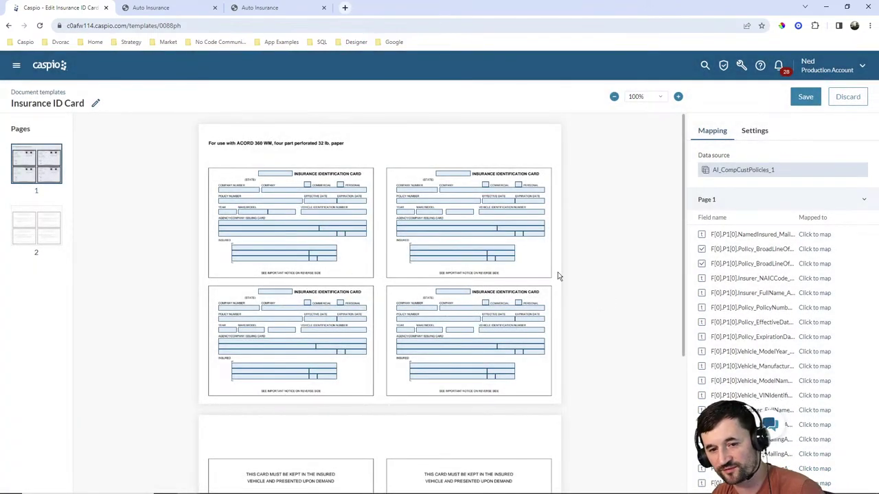
Map the first card's State field to the AI_customers_State data source field.
click(272, 177)
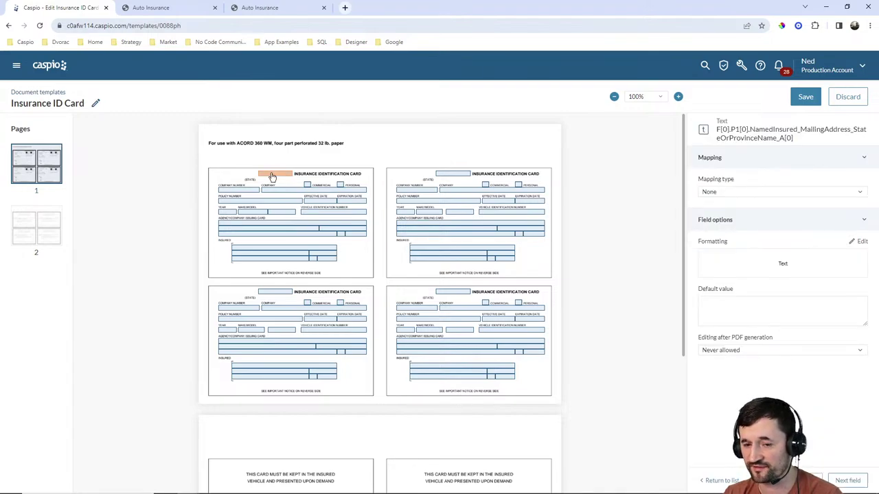
click(657, 96)
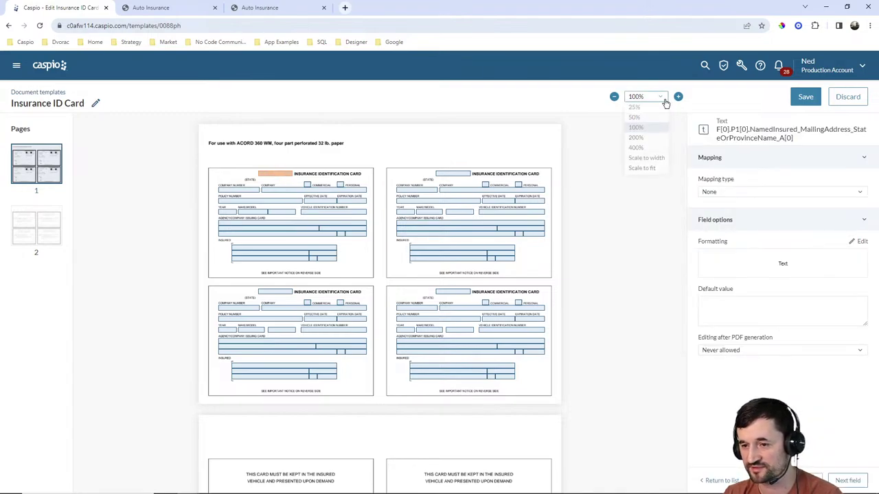
click(649, 176)
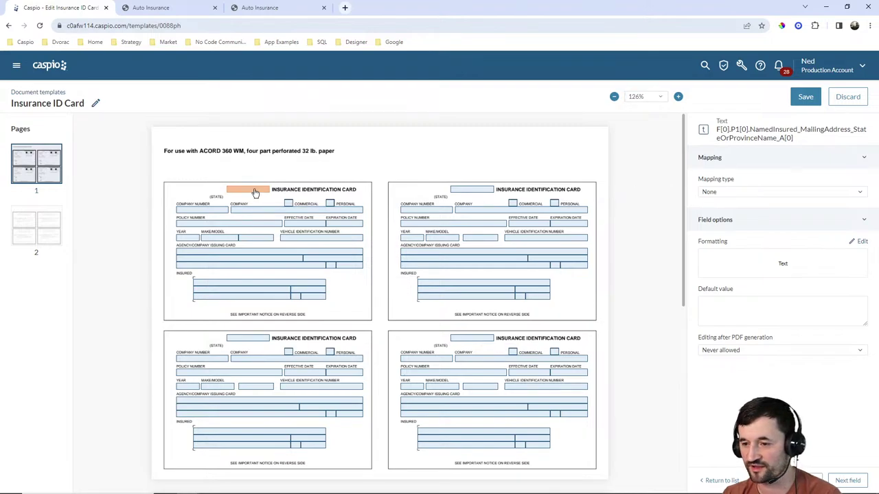
click(745, 191)
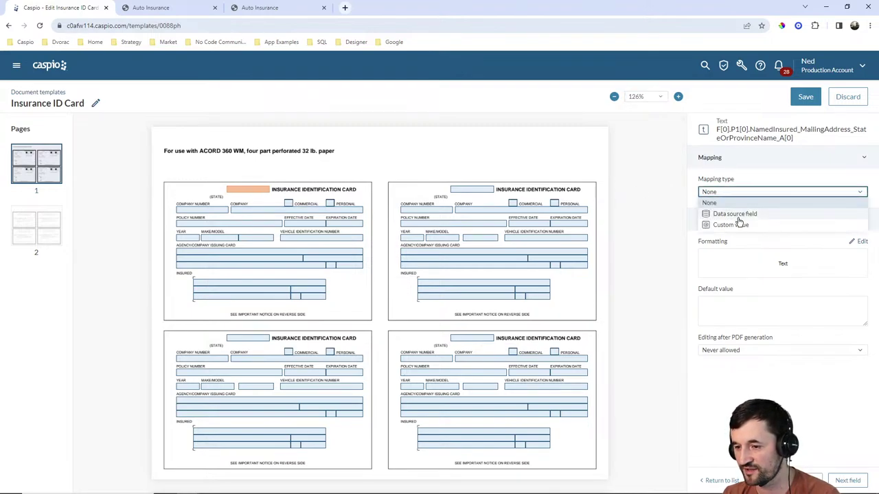
click(740, 217)
click(741, 221)
scroll(772, 285, down, 3)
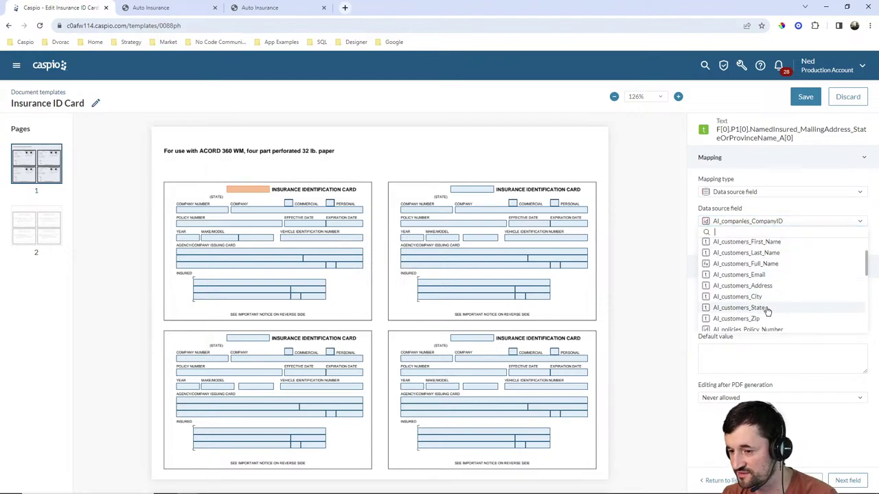
click(767, 310)
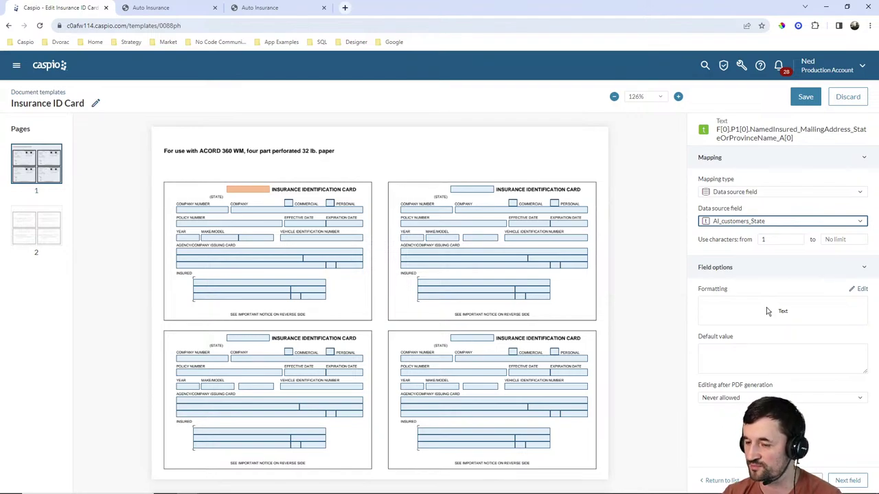
Map Company Number to AI_companies_CompanyID and Company to AI_companies_Company_Name.
click(209, 211)
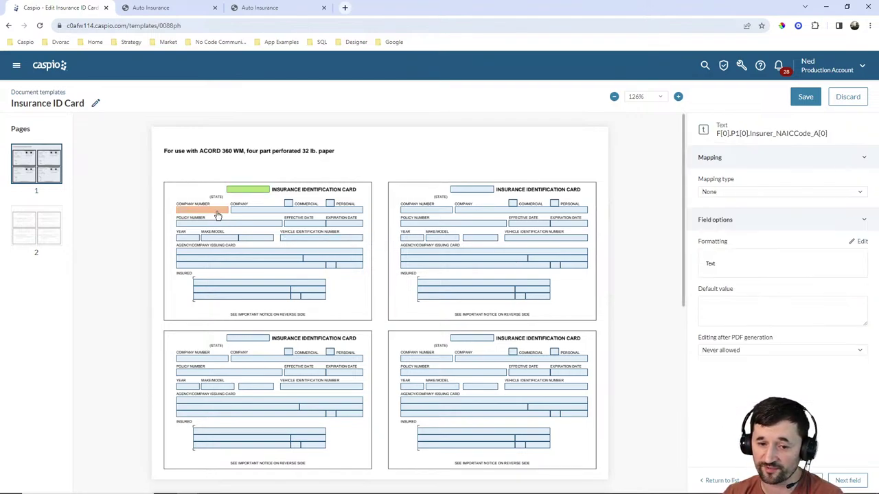
click(732, 192)
click(731, 212)
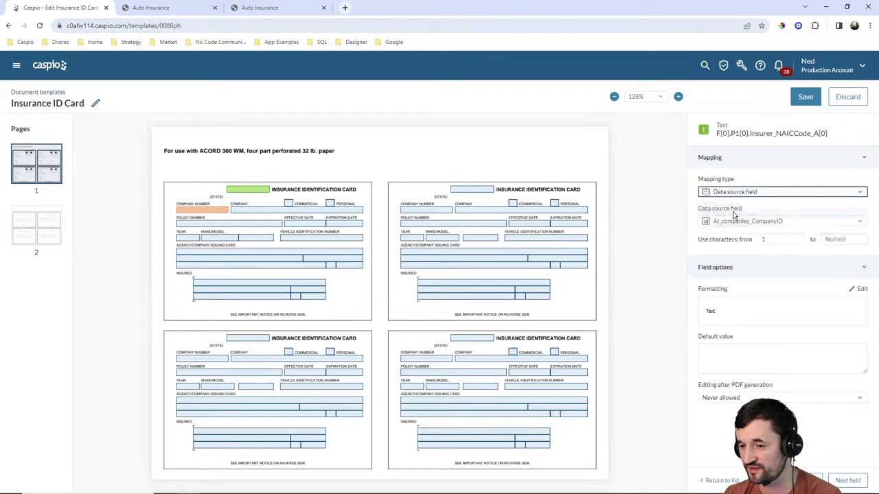
click(739, 224)
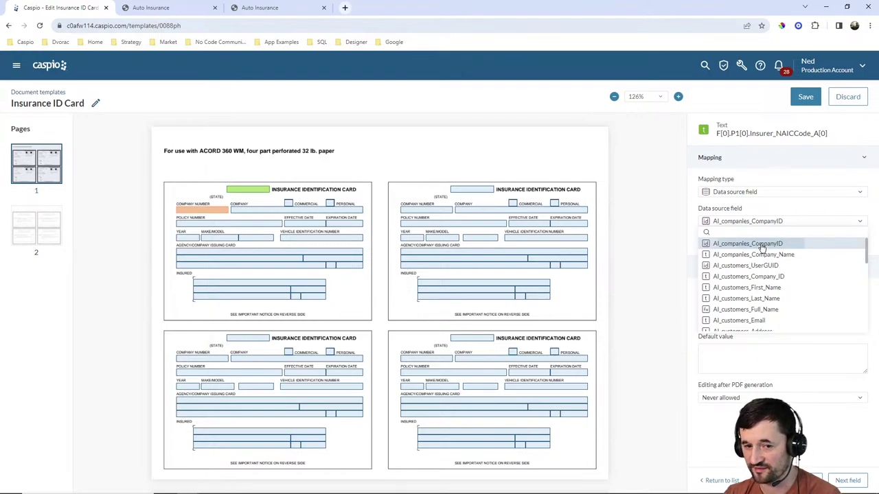
click(760, 244)
click(247, 212)
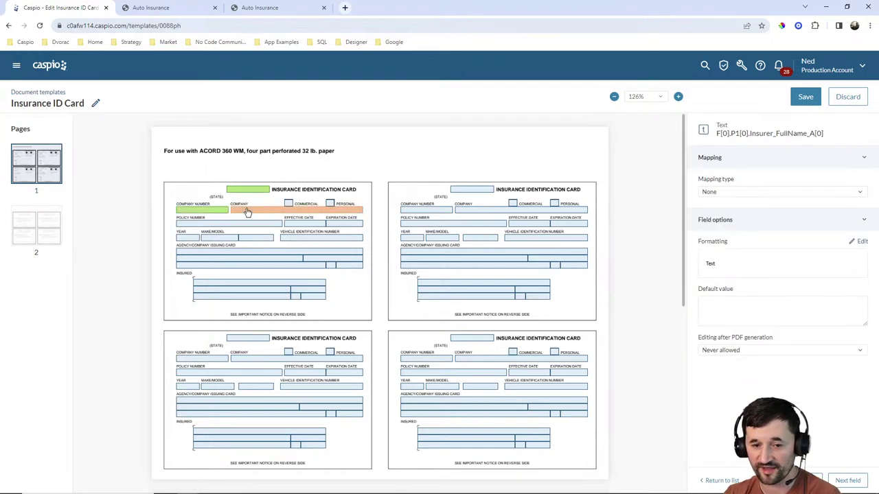
click(721, 193)
click(726, 212)
click(749, 222)
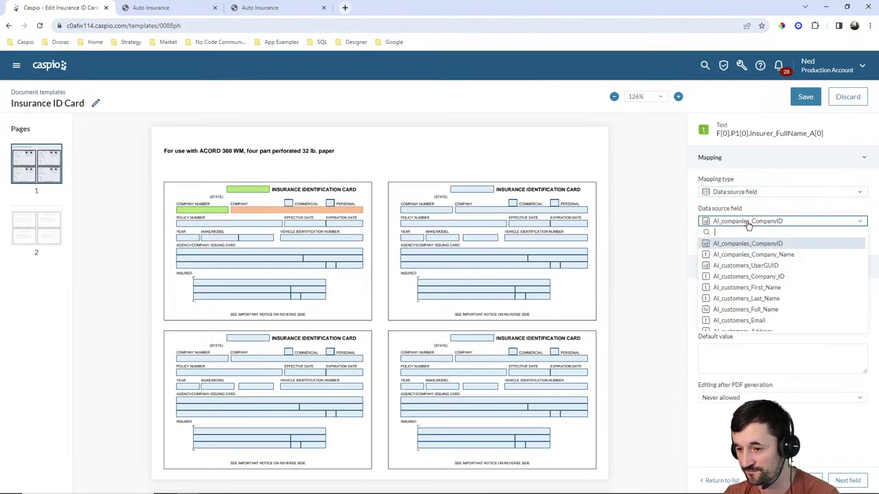
click(753, 255)
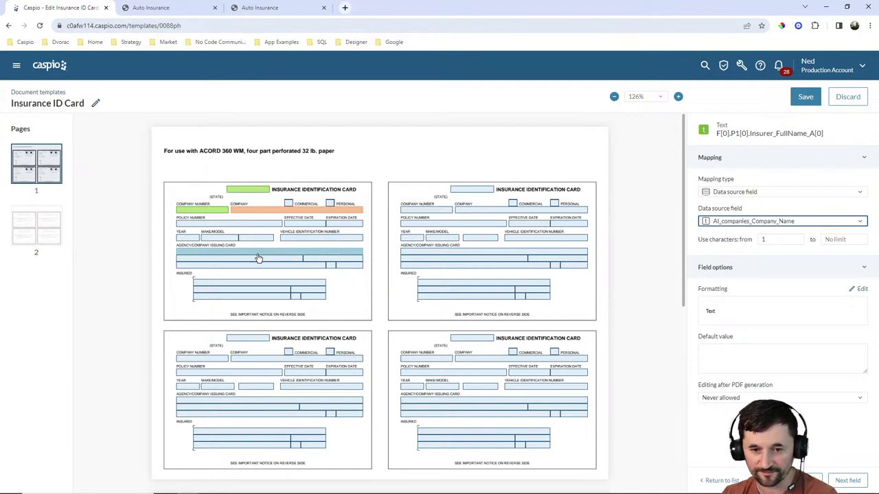
Map the first card's Policy Number field to AI_policies_Policy_Number.
click(179, 225)
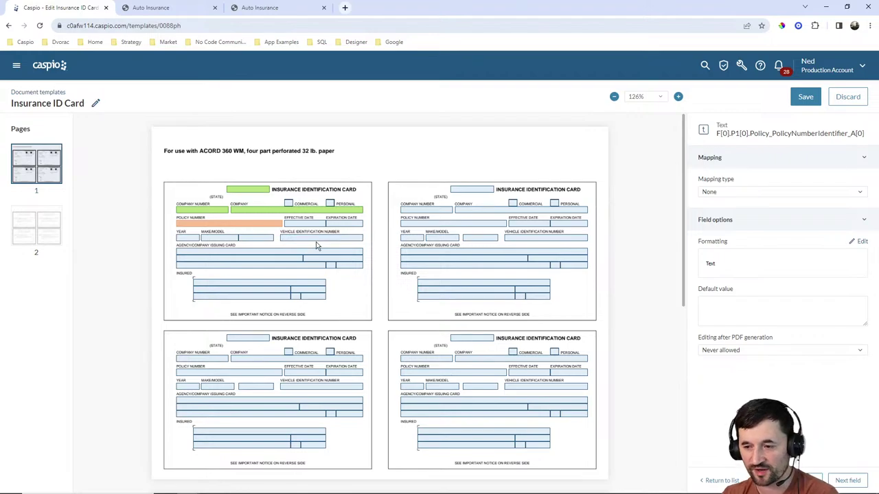
click(716, 193)
click(717, 213)
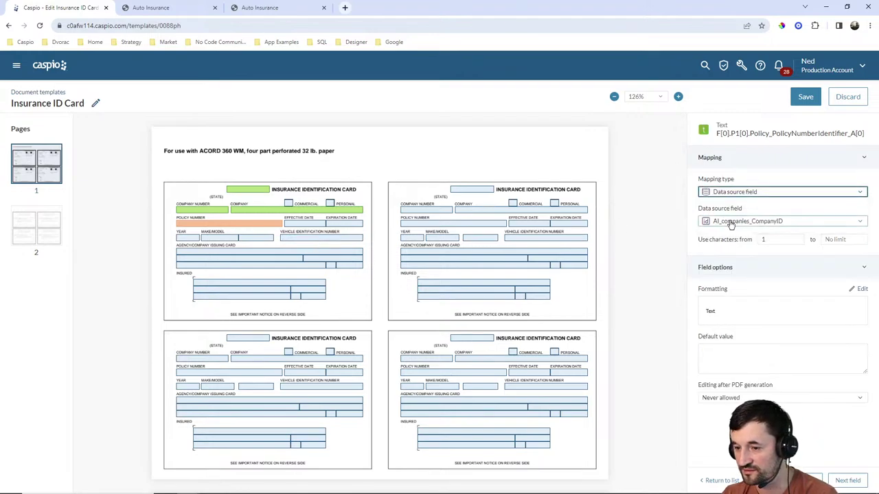
click(738, 221)
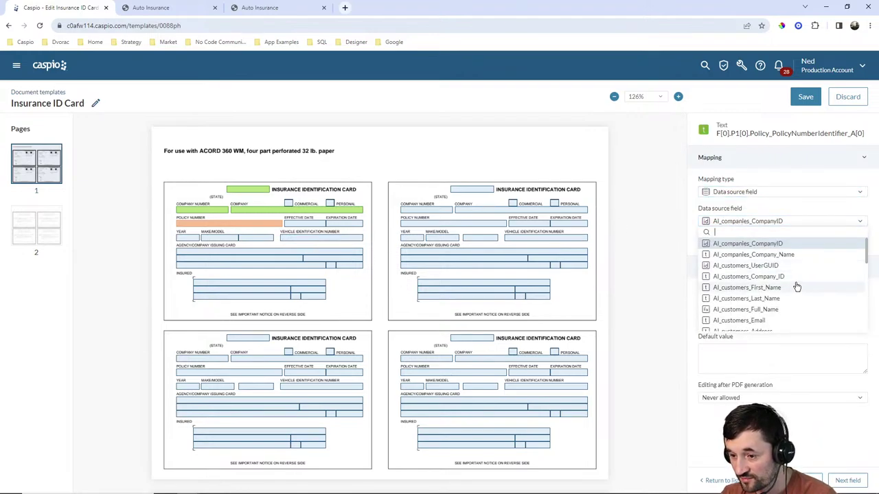
scroll(800, 280, down, 1)
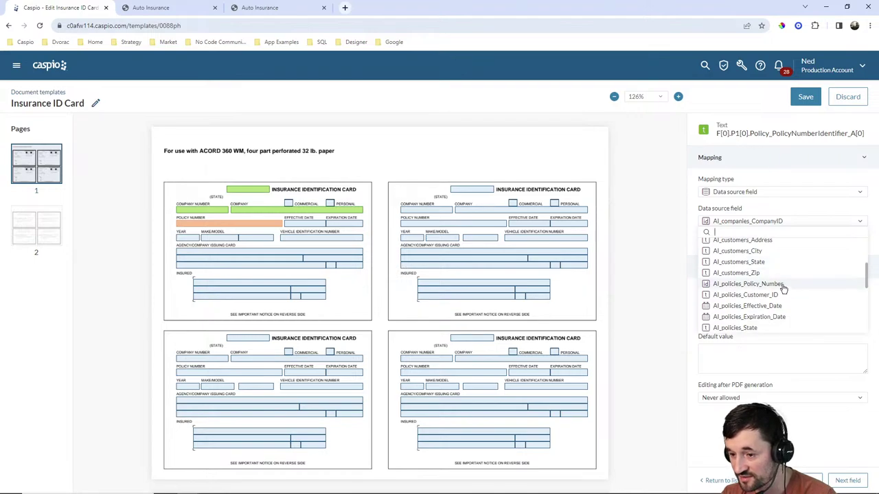
click(784, 285)
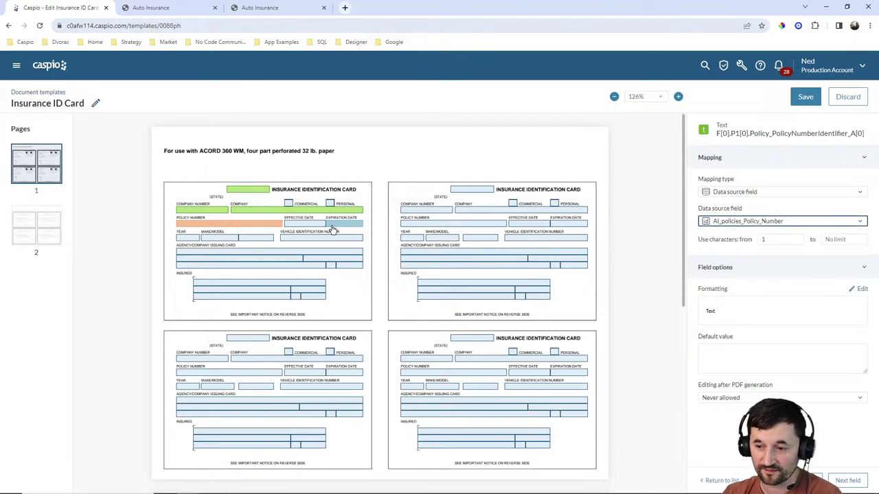
Map Effective Date and Expiration Date to AI_policies_Effective_Date and AI_policies_Expiration_Date.
click(296, 224)
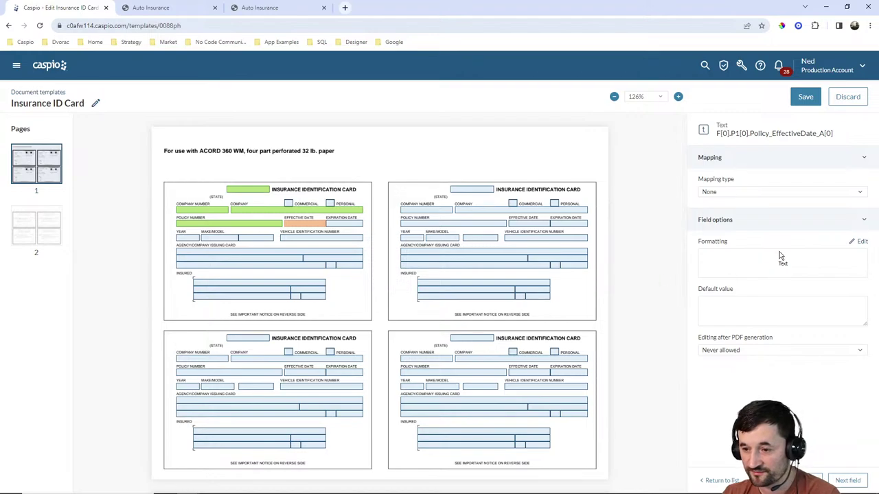
click(746, 194)
click(745, 211)
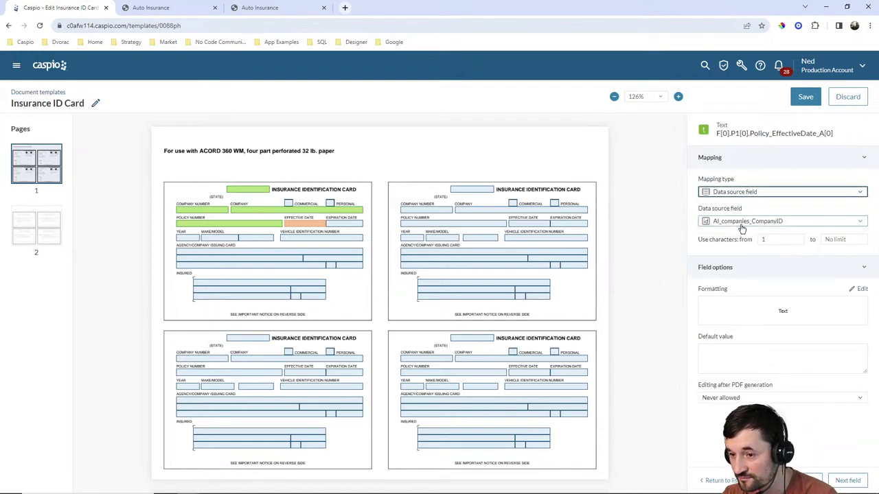
click(741, 222)
scroll(761, 287, down, 2)
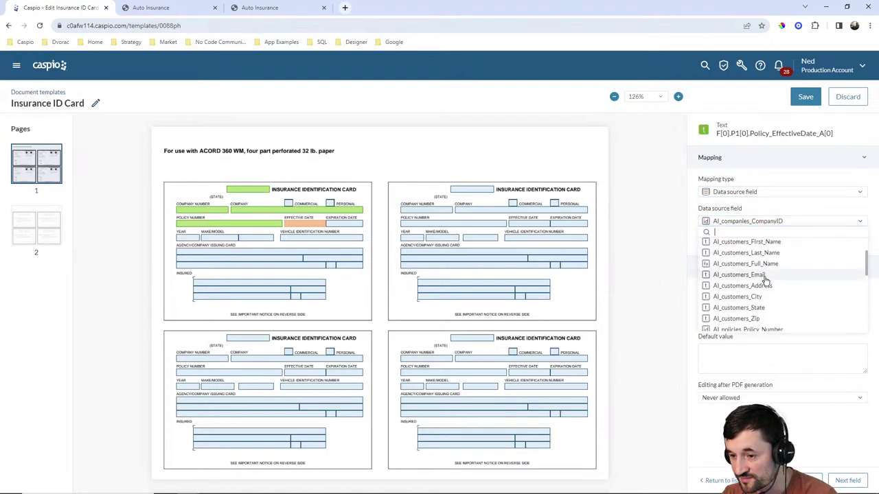
scroll(763, 279, down, 2)
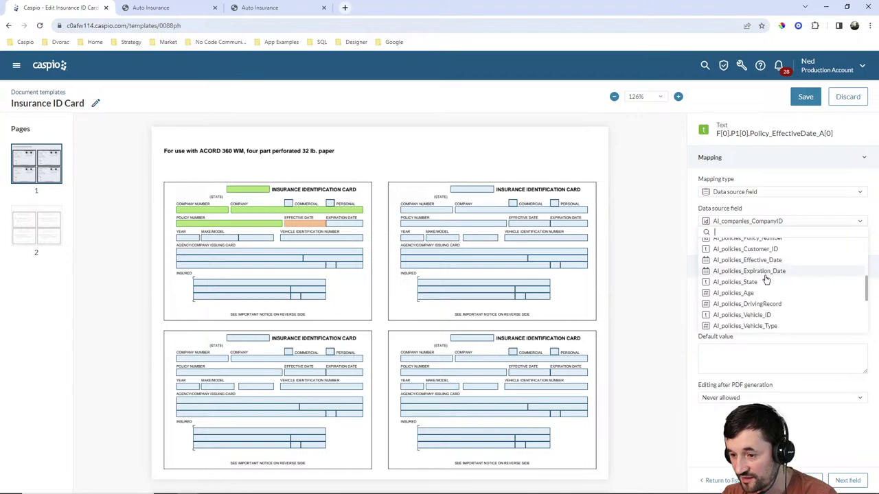
click(750, 261)
click(349, 224)
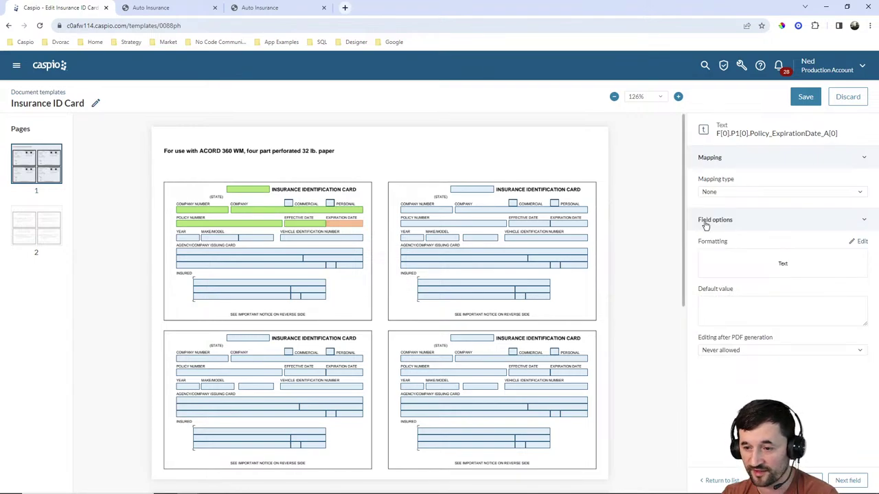
click(768, 193)
click(734, 211)
click(741, 221)
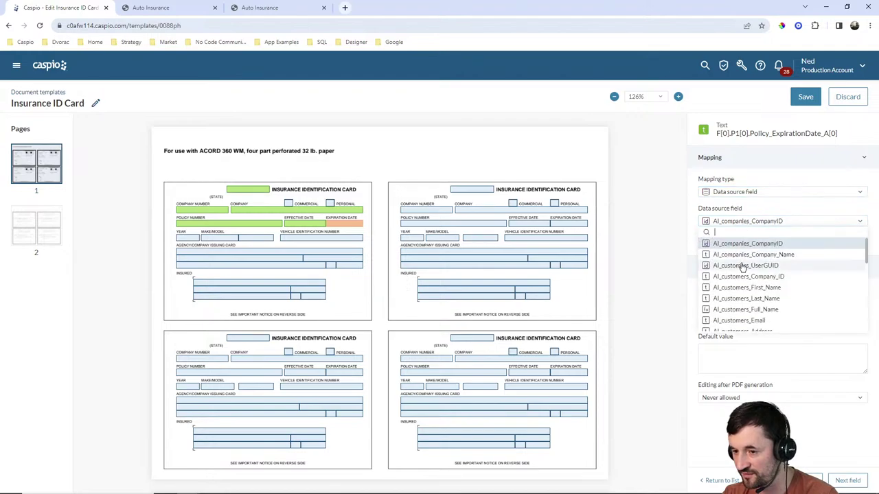
scroll(744, 274, down, 3)
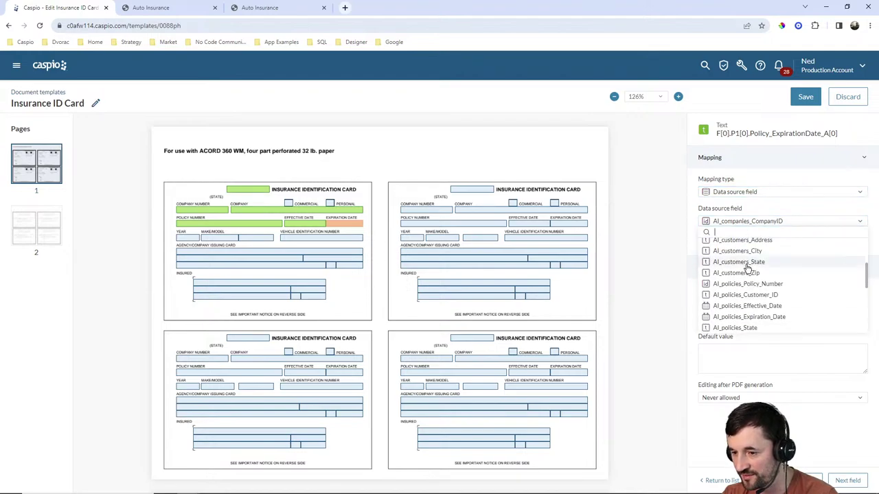
click(746, 317)
Map the first card's Year field to AI_policies_Vehicle_Year.
click(188, 239)
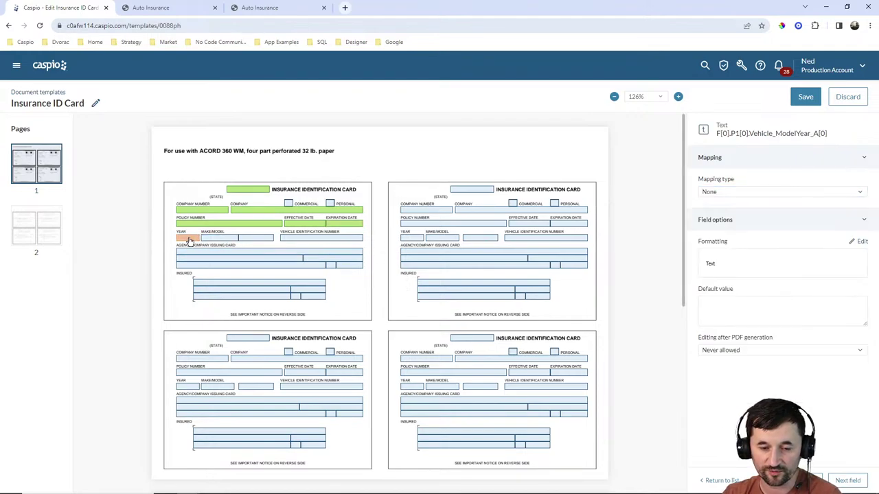
click(738, 194)
click(741, 212)
click(745, 221)
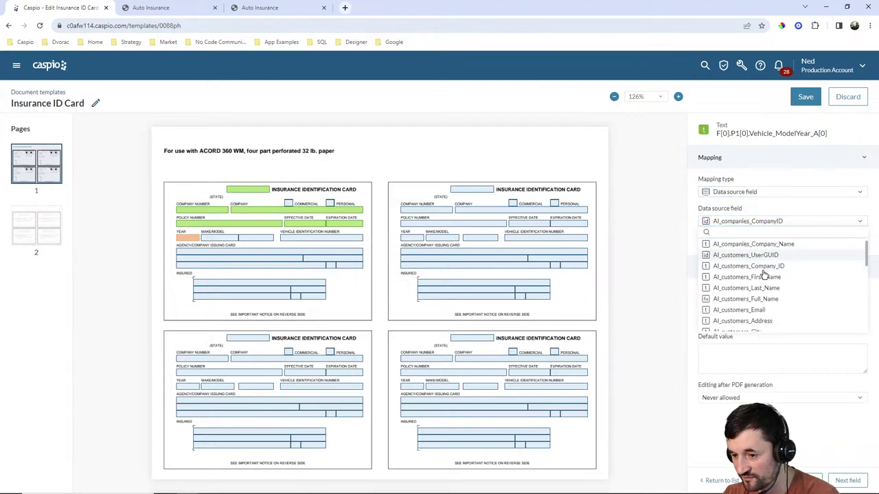
scroll(763, 275, down, 5)
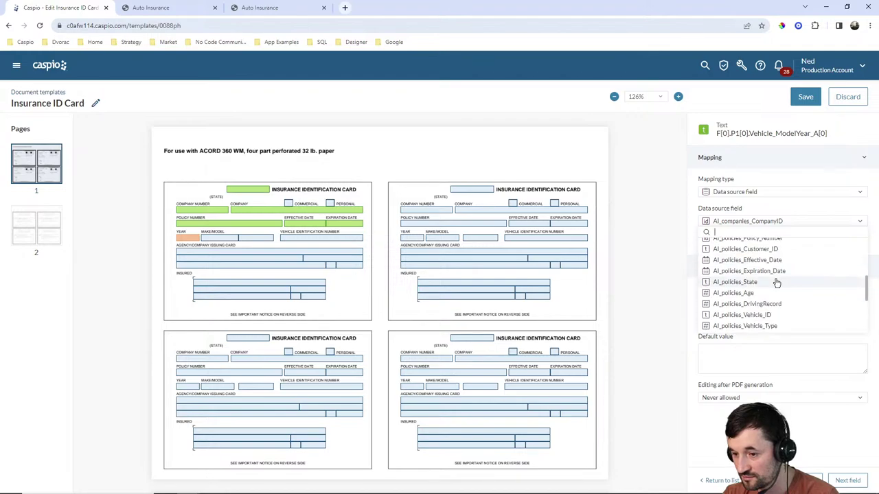
scroll(783, 292, down, 2)
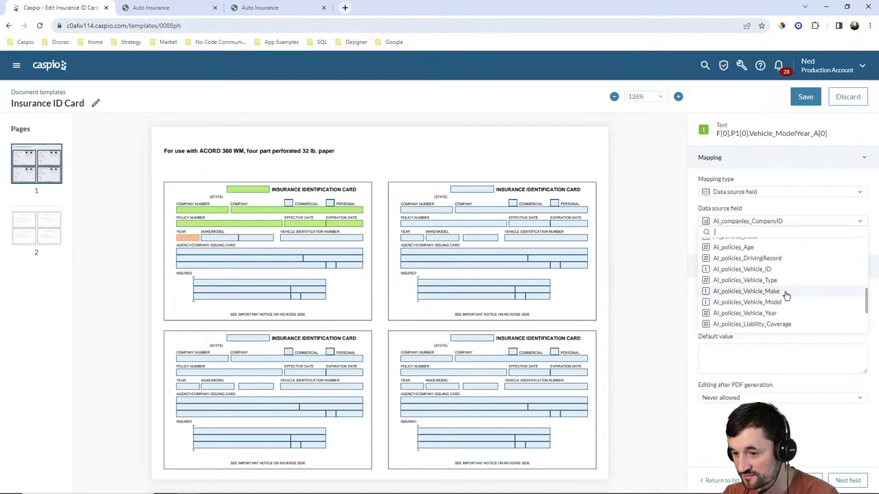
click(771, 313)
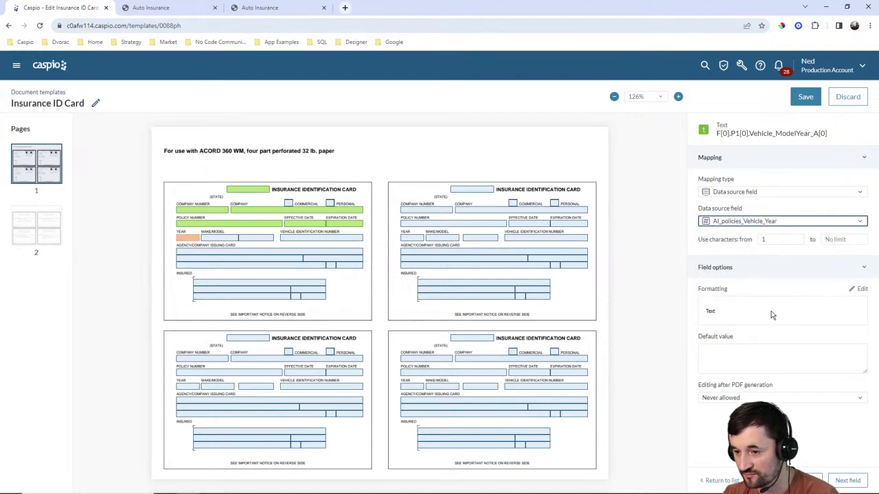
Map the Make field to AI_policies_Vehicle_Make and the Model field to AI_policies_Vehicle_Model.
click(220, 238)
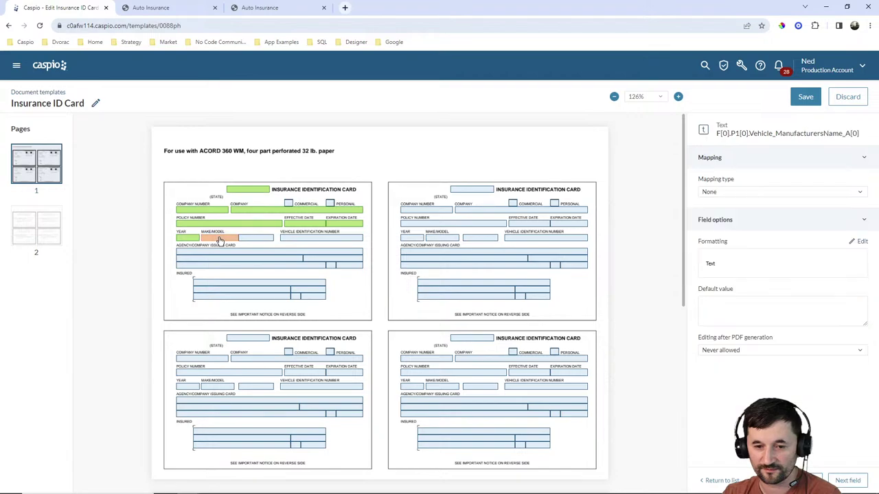
click(737, 193)
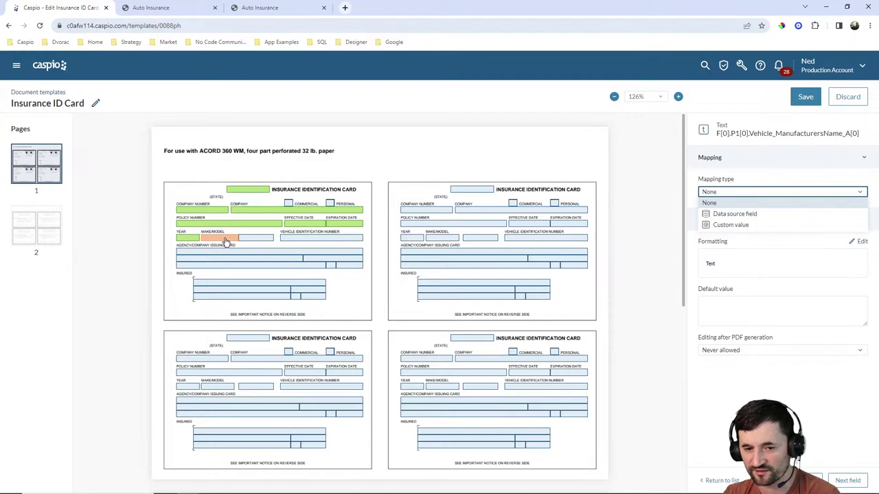
click(730, 217)
click(744, 221)
scroll(781, 295, down, 1)
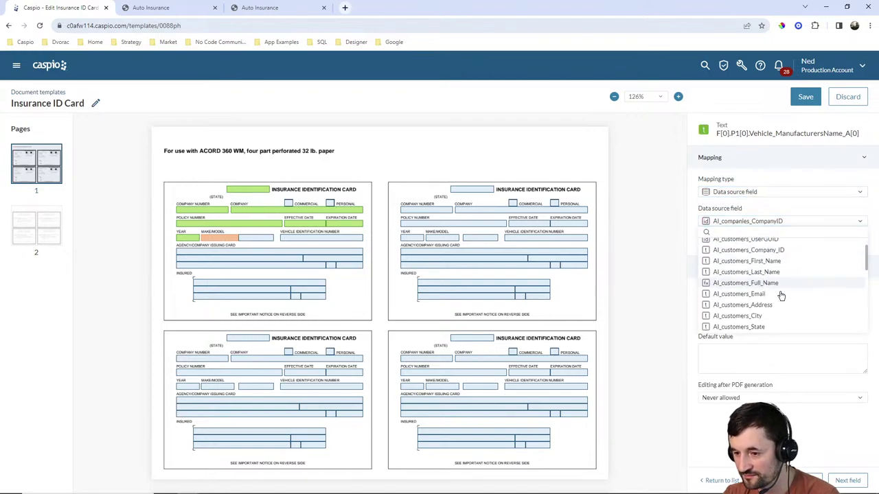
scroll(781, 295, down, 5)
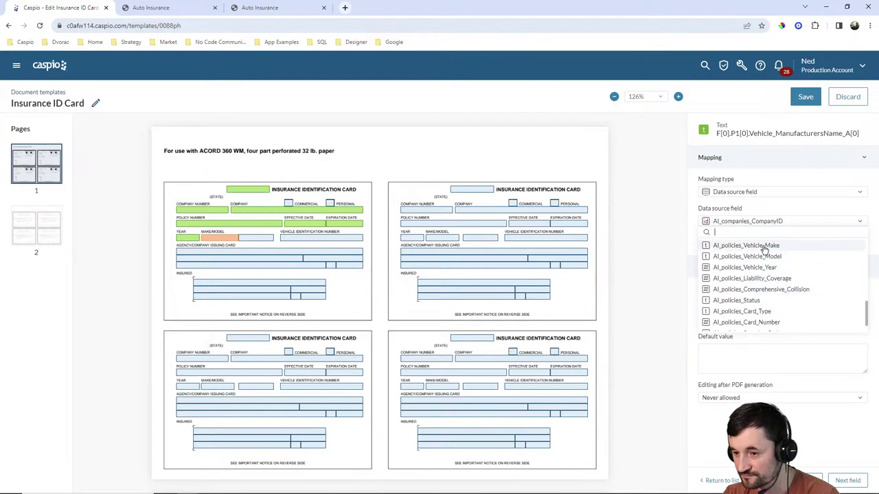
click(764, 245)
click(256, 238)
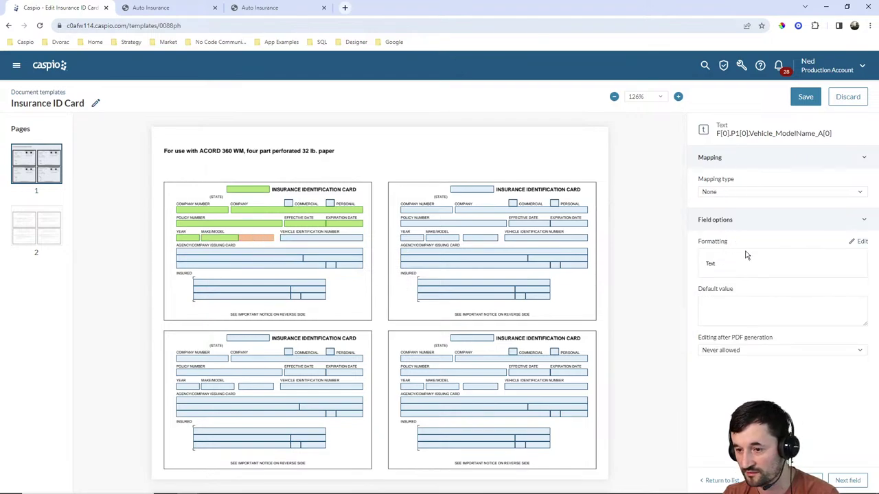
click(739, 192)
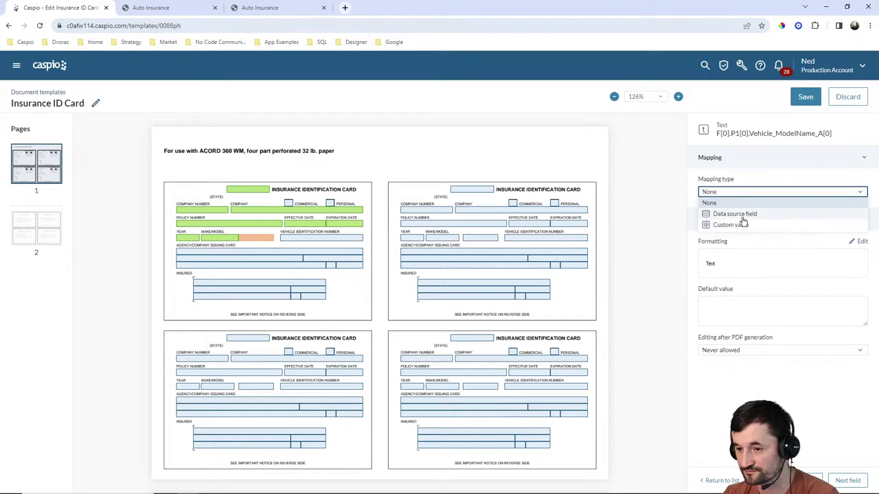
click(740, 215)
click(750, 222)
scroll(762, 278, down, 5)
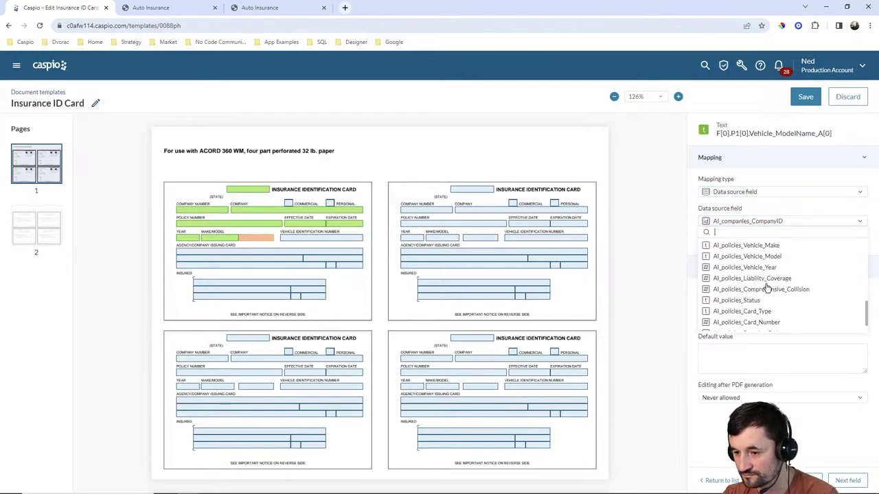
click(767, 256)
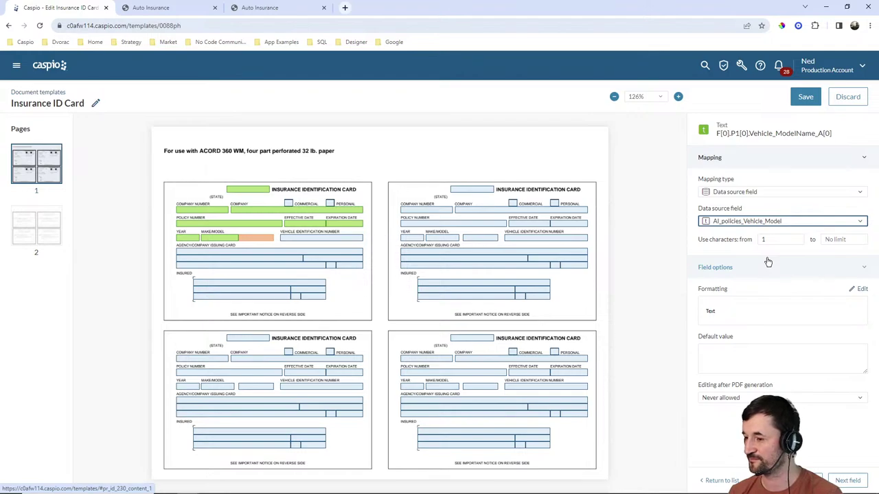
Map the first card's VIN field to AI_policies_Vehicle_ID.
click(319, 238)
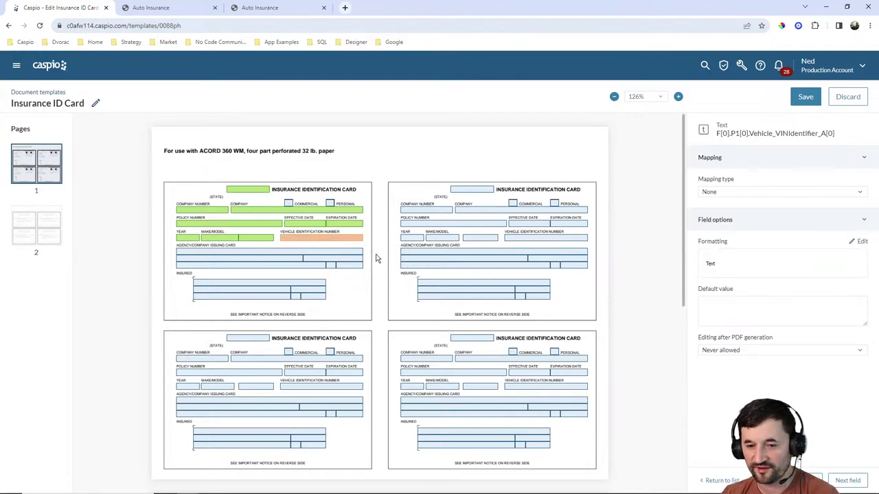
click(750, 193)
click(752, 210)
click(755, 223)
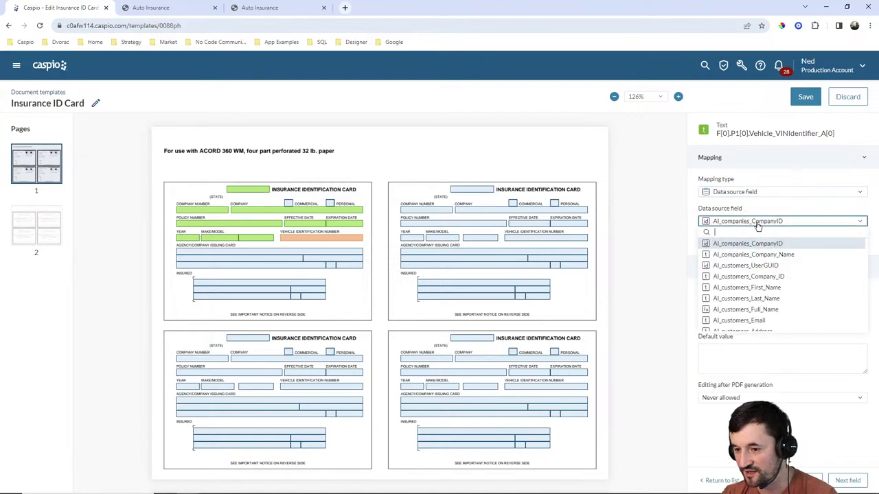
scroll(800, 274, down, 5)
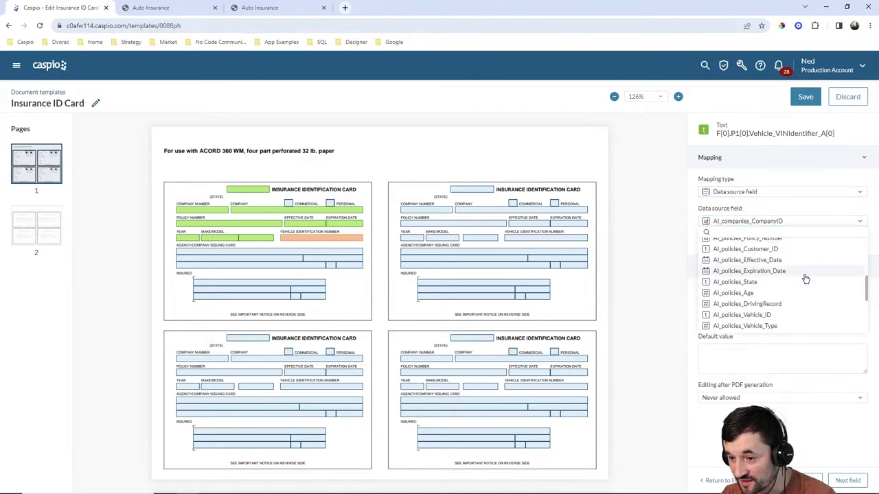
scroll(805, 279, down, 5)
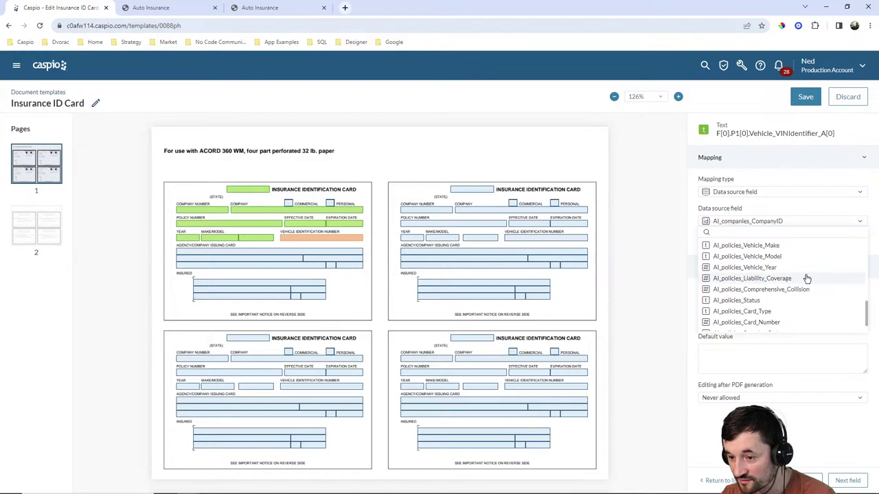
scroll(806, 275, up, 3)
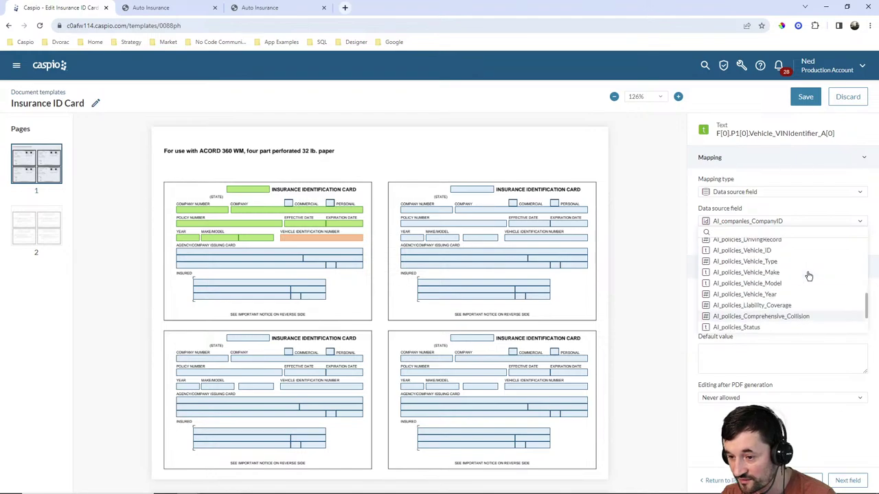
click(771, 257)
Map the issuing agency field to AI_companies_Company_Name.
click(227, 254)
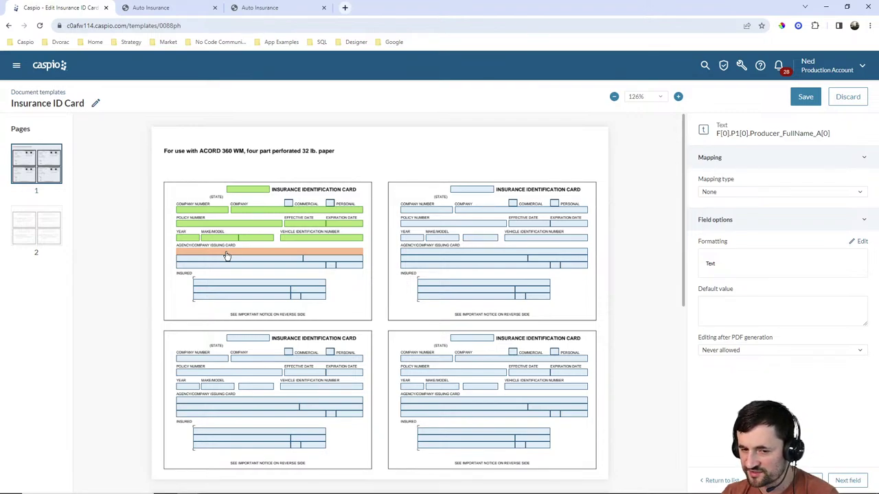
click(742, 195)
click(734, 214)
click(748, 221)
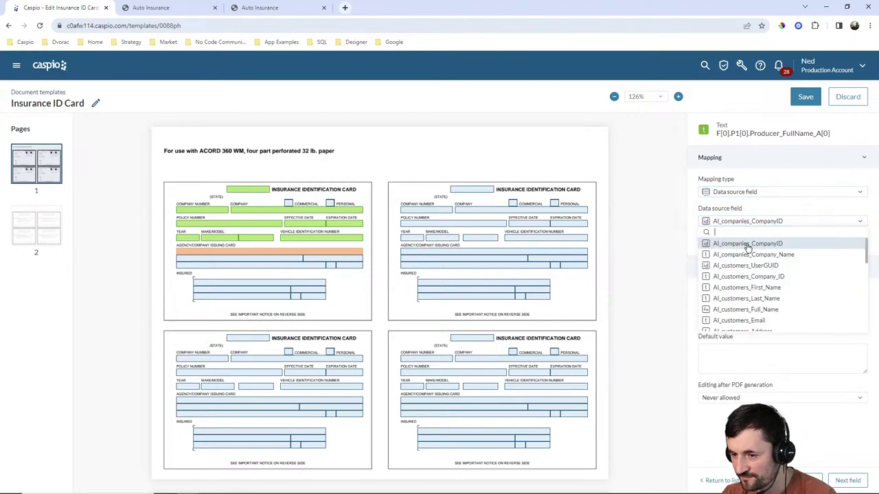
scroll(753, 291, down, 5)
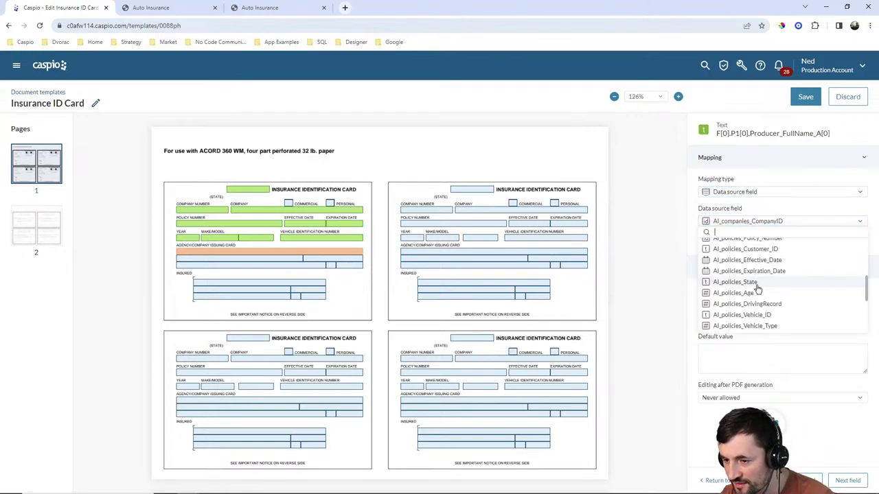
scroll(757, 289, up, 3)
scroll(759, 287, down, 8)
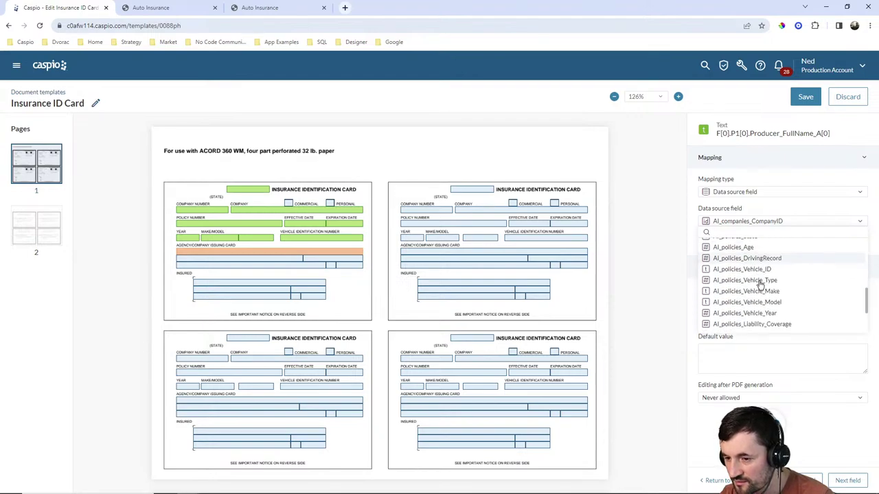
scroll(766, 280, up, 8)
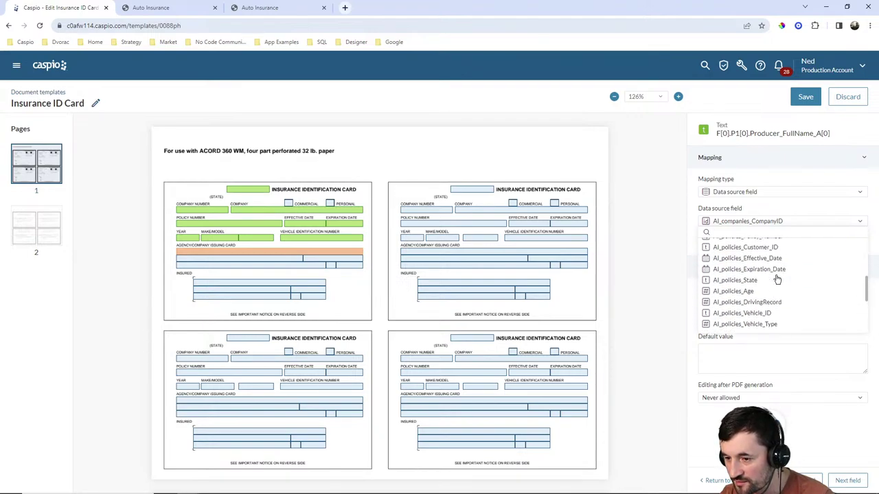
click(752, 255)
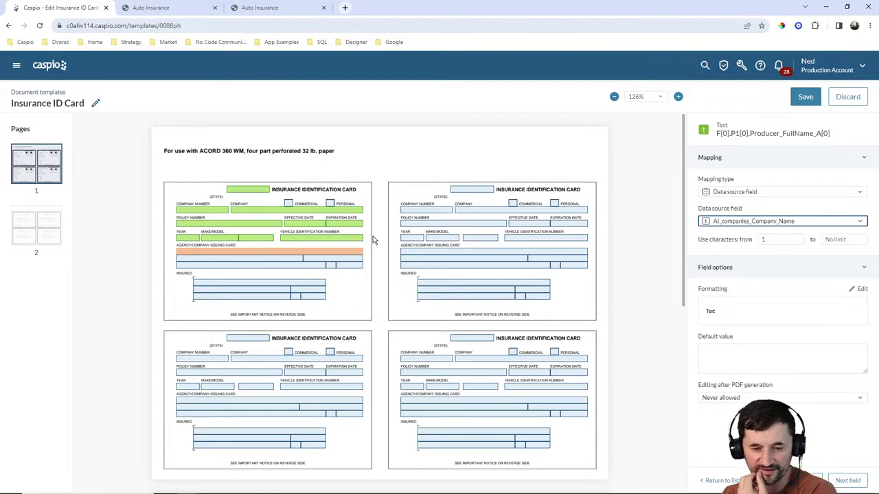
Map the insured name field to AI_customers_Full_Name.
click(224, 287)
click(745, 193)
click(748, 214)
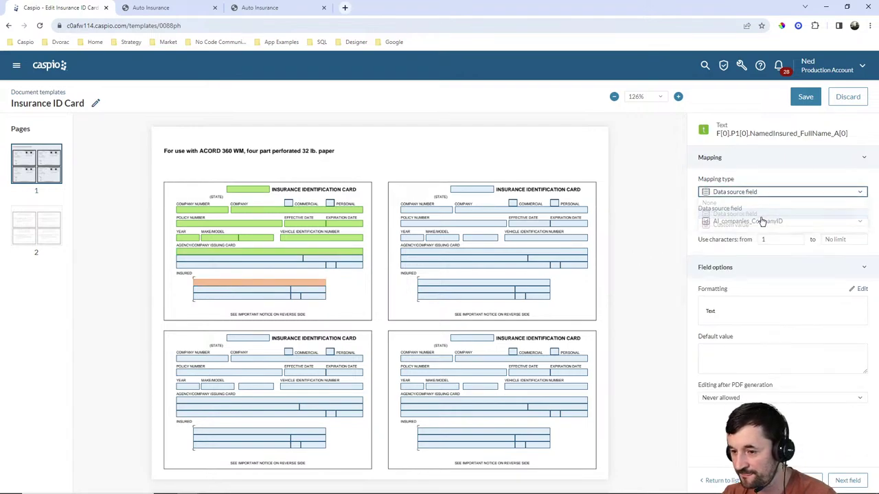
click(771, 221)
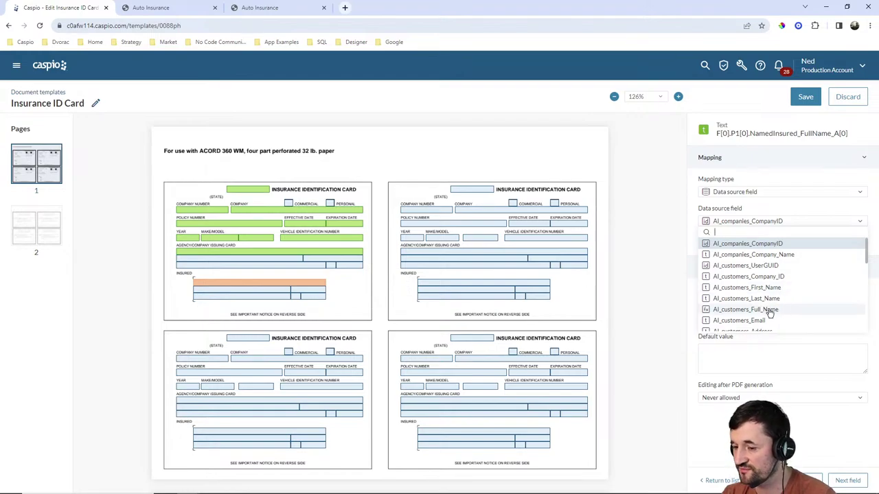
click(769, 310)
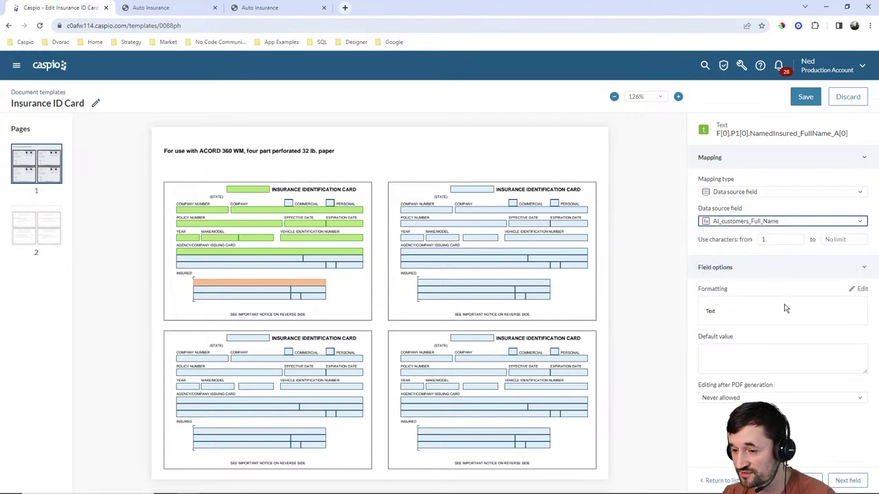
click(254, 293)
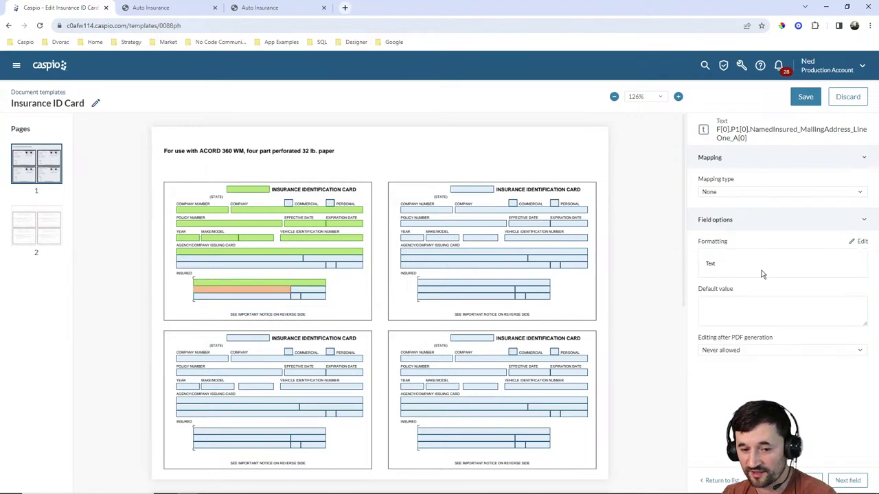
Map the insured address line to AI_customers_Address and the city to AI_customers_City.
click(747, 192)
click(747, 214)
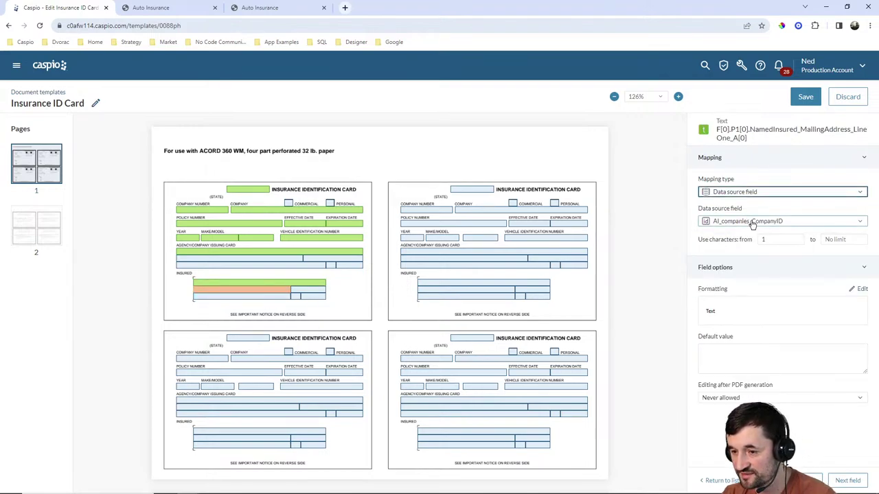
click(747, 221)
scroll(757, 289, down, 3)
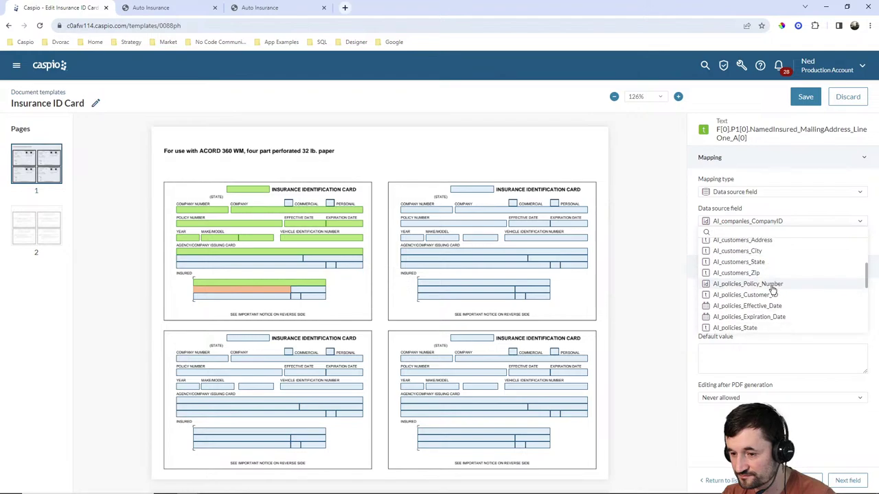
click(772, 241)
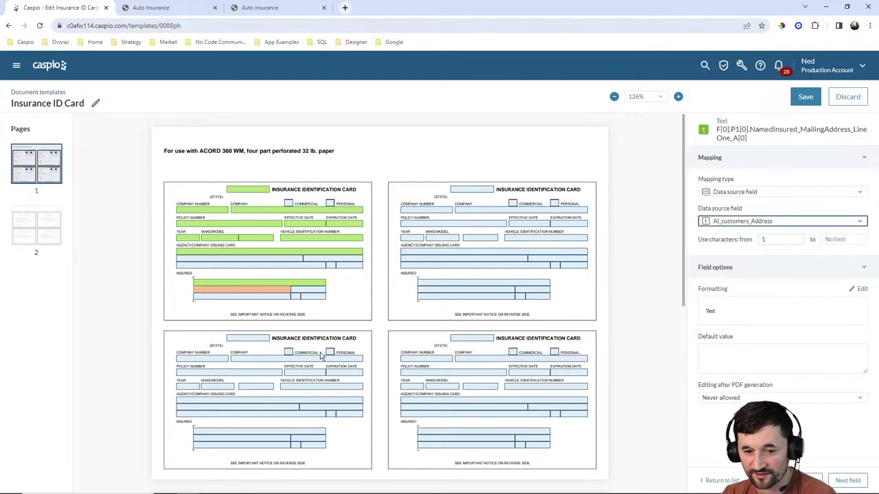
click(256, 298)
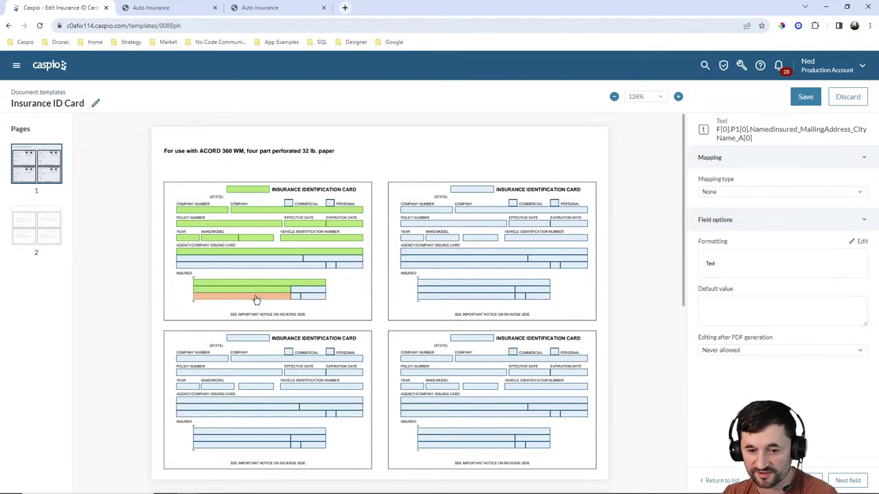
click(740, 193)
click(735, 213)
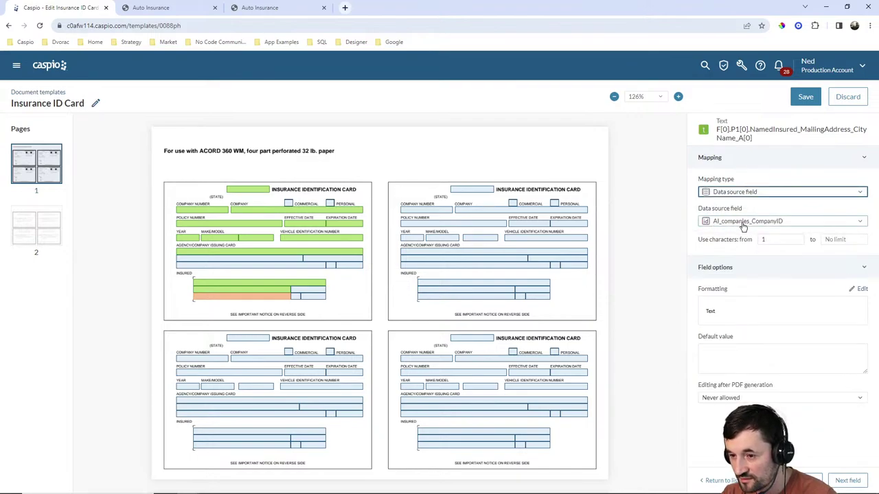
click(745, 221)
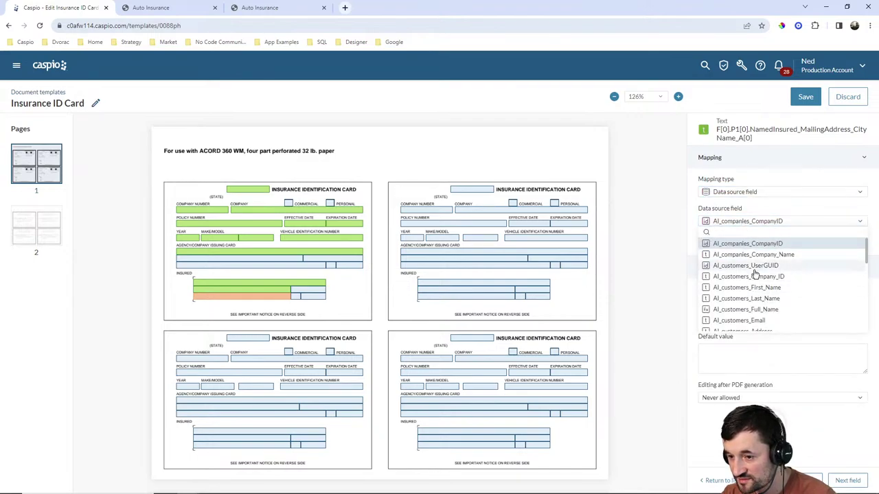
scroll(759, 283, down, 1)
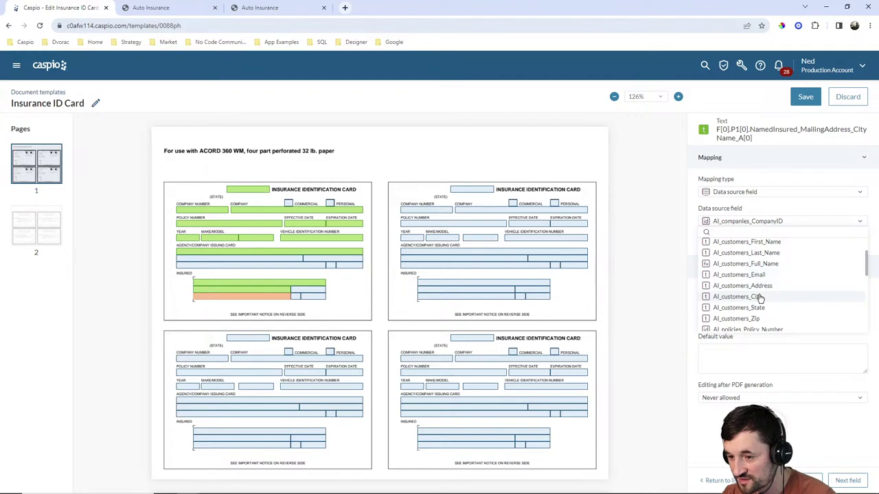
click(761, 298)
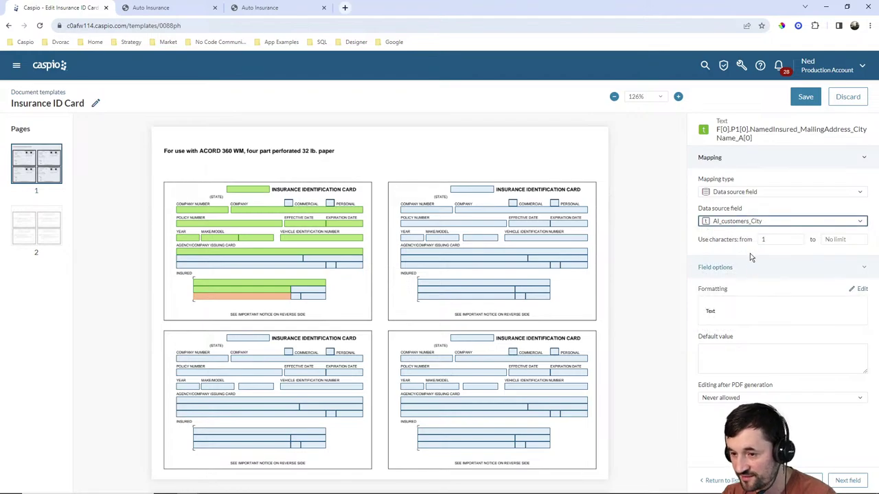
Map the insured state to AI_customers_State and the postal code to AI_customers_Zip.
click(297, 298)
click(741, 191)
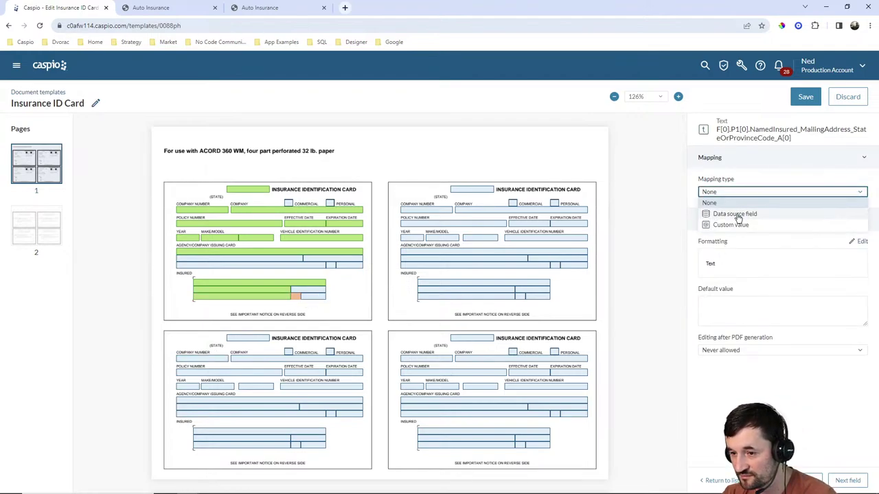
click(738, 214)
click(755, 221)
scroll(759, 274, down, 3)
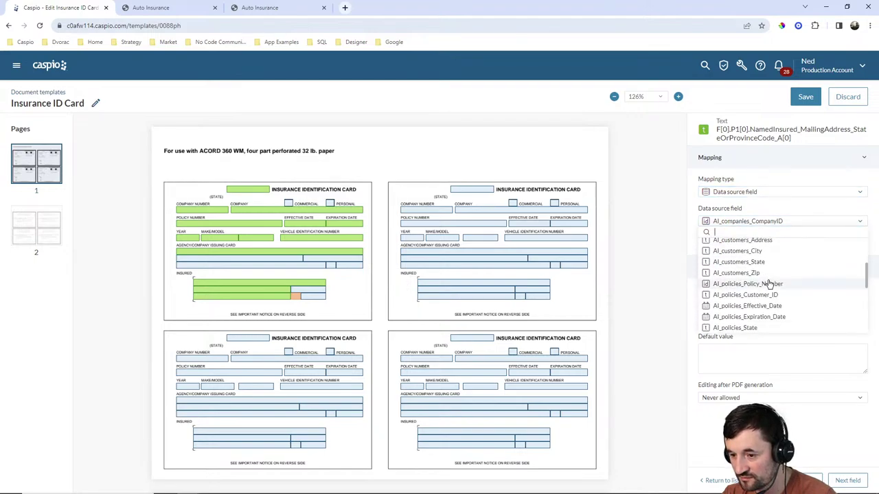
click(739, 262)
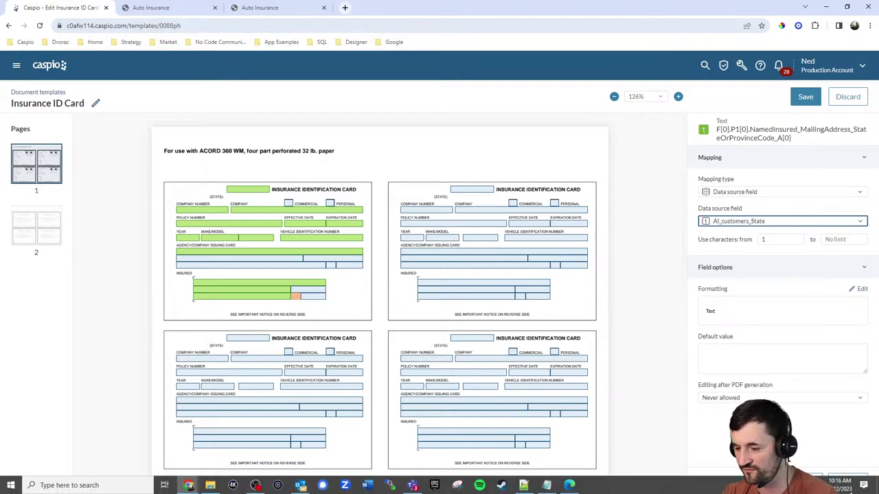
click(847, 480)
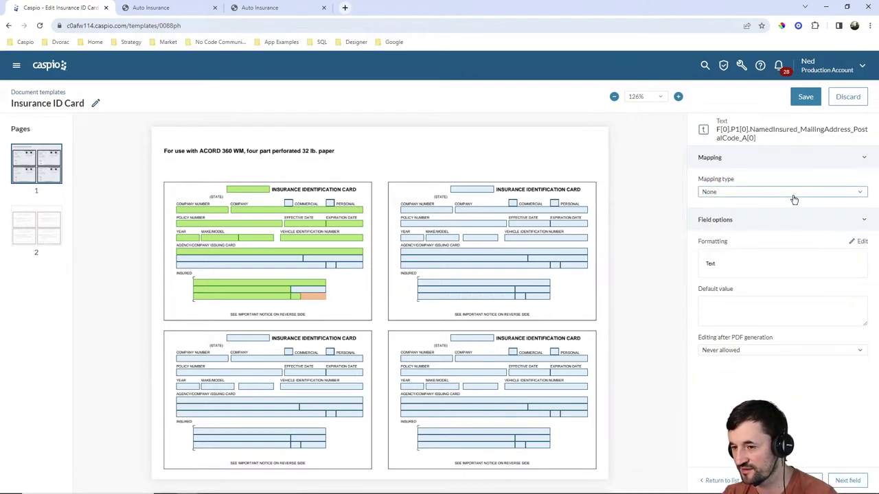
click(772, 192)
click(750, 213)
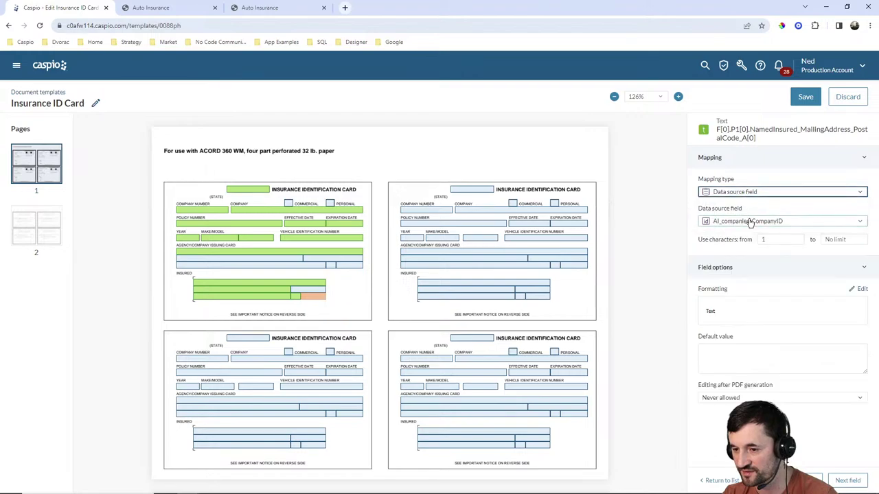
click(750, 221)
scroll(776, 280, down, 2)
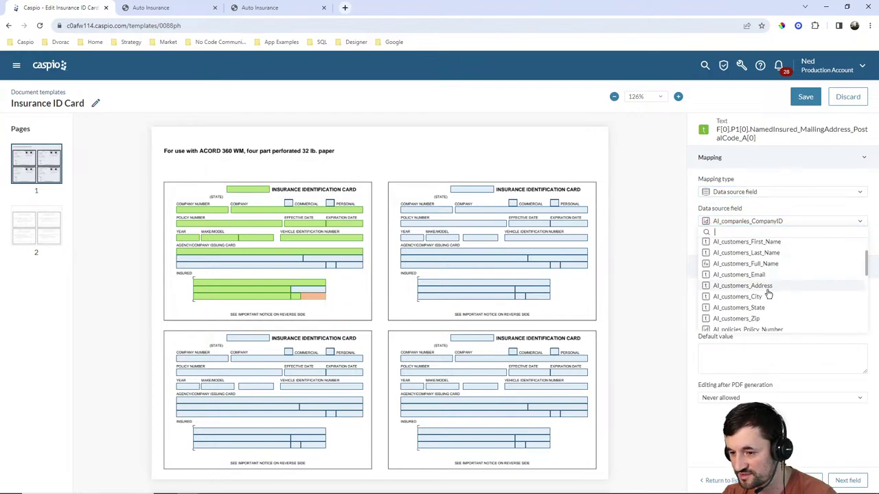
click(755, 319)
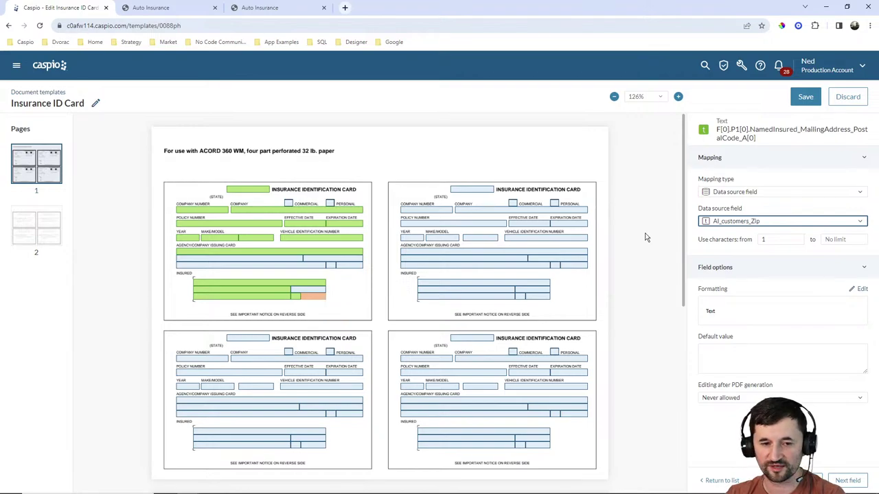
Save the Insurance ID Card template's field mappings and dismiss the confirmation.
click(801, 101)
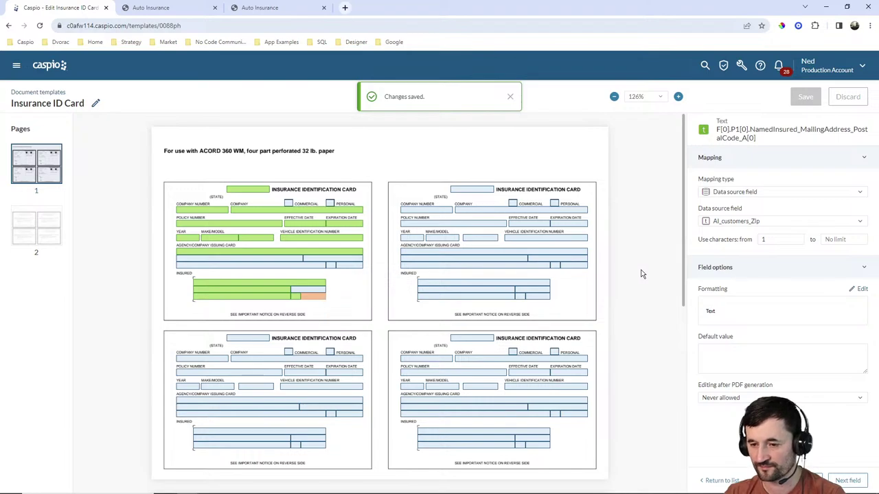
click(510, 96)
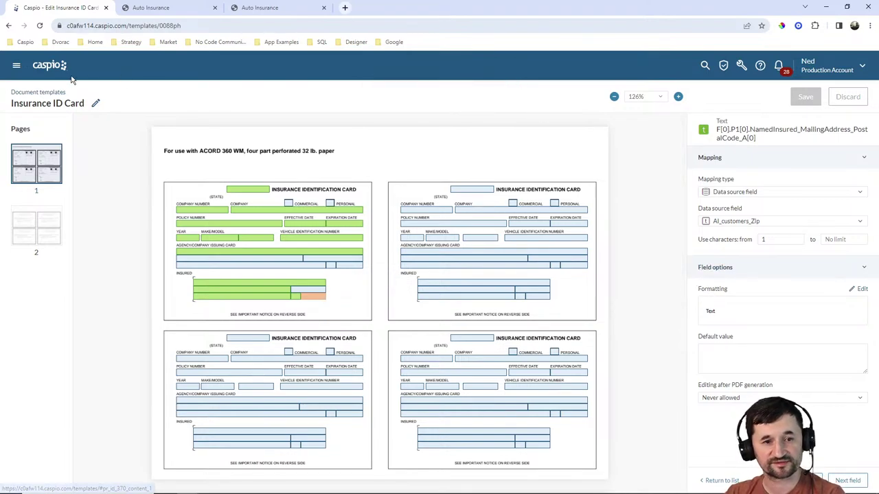
click(16, 66)
Start a new DataPage in the Auto Insurance Live app's DataPages.
click(34, 102)
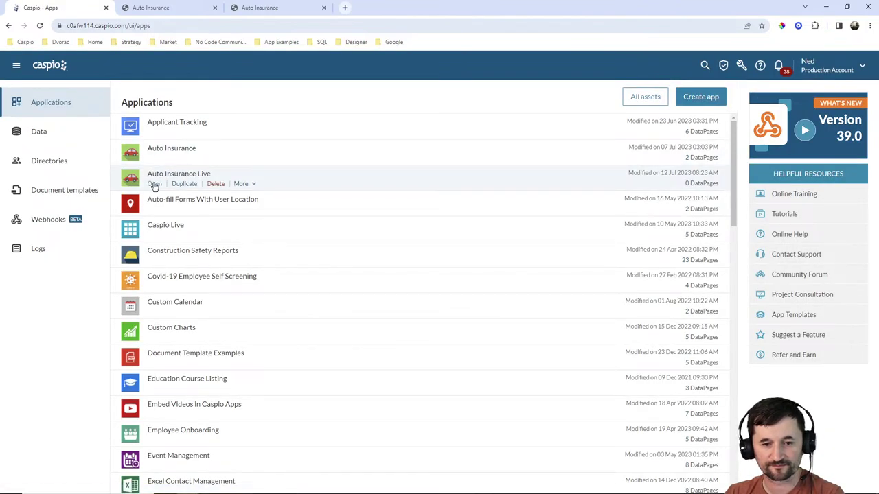
click(154, 184)
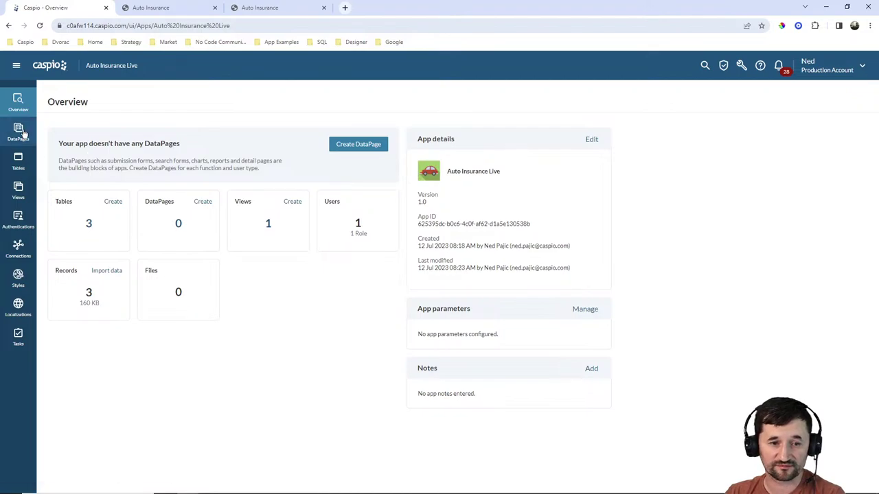
click(21, 133)
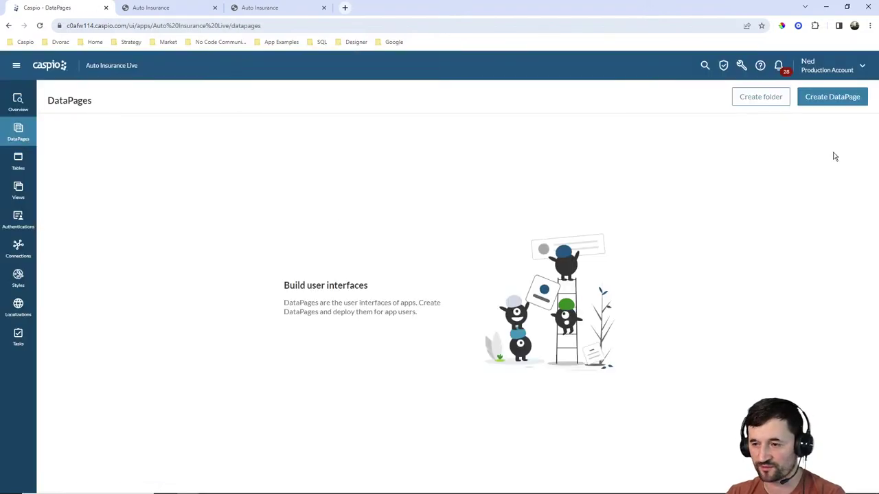
click(833, 100)
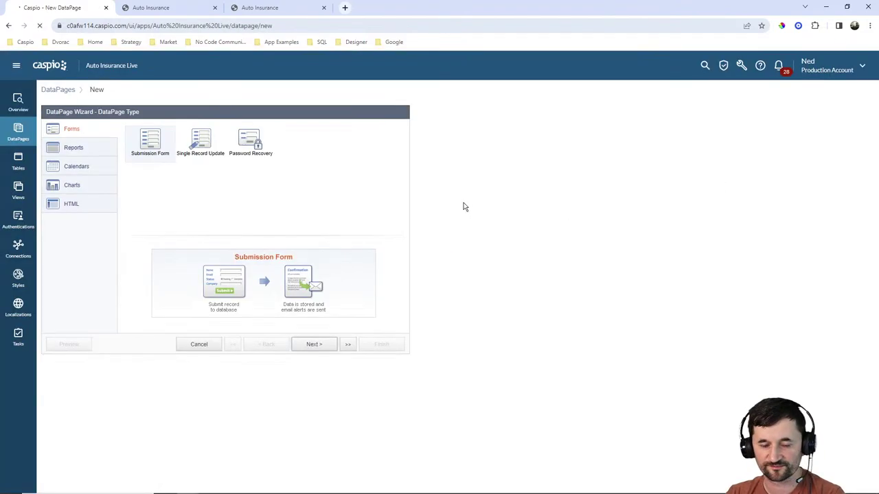
Choose a Submission Form on AI_policies_1 and name it Create a policy.
click(321, 347)
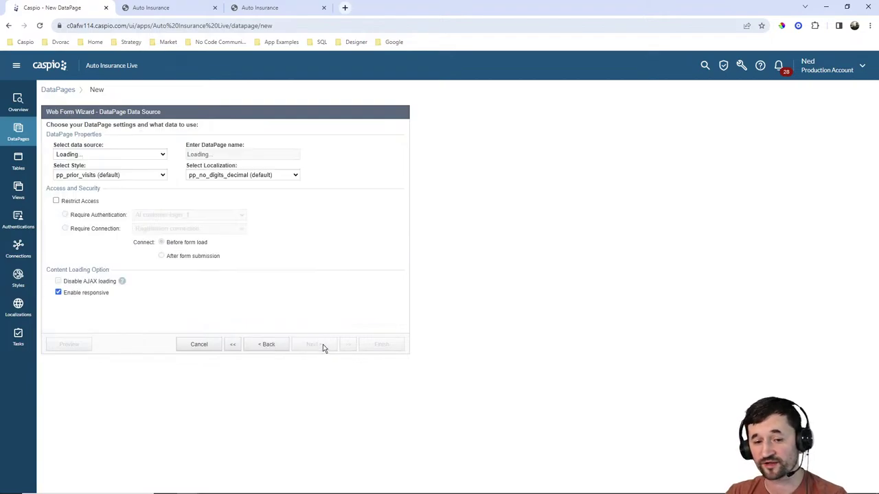
click(112, 155)
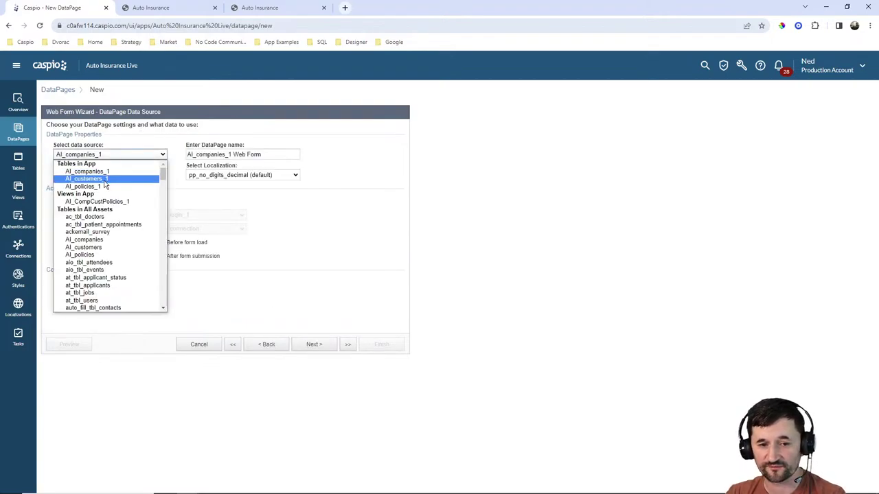
click(101, 187)
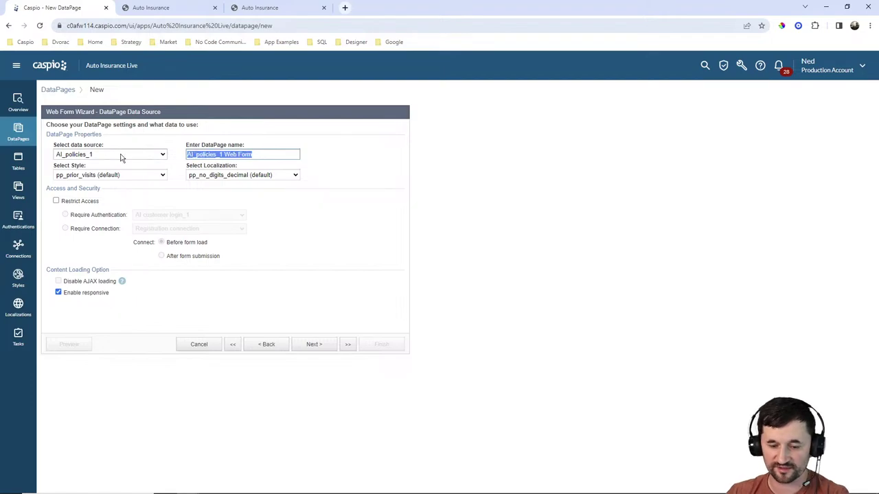
text(Create4)
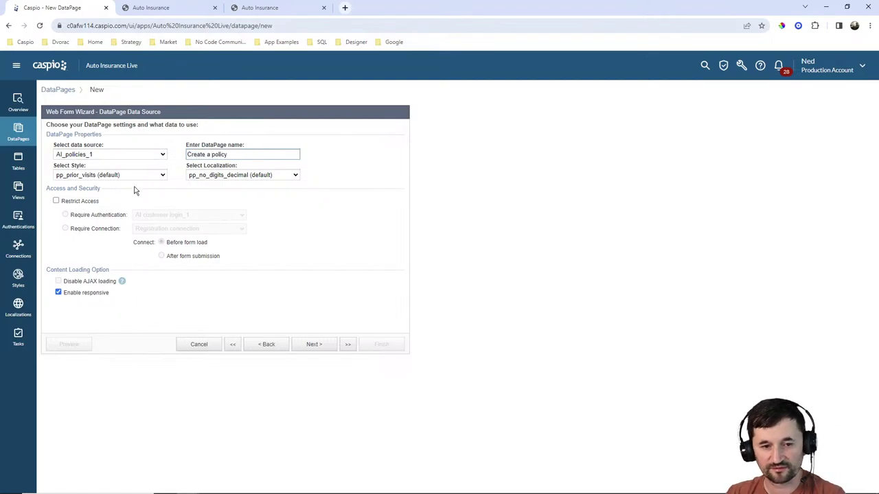
Apply Caspian style and English localization, restrict access to logged-in users, and continue.
click(122, 176)
scroll(88, 205, up, 10)
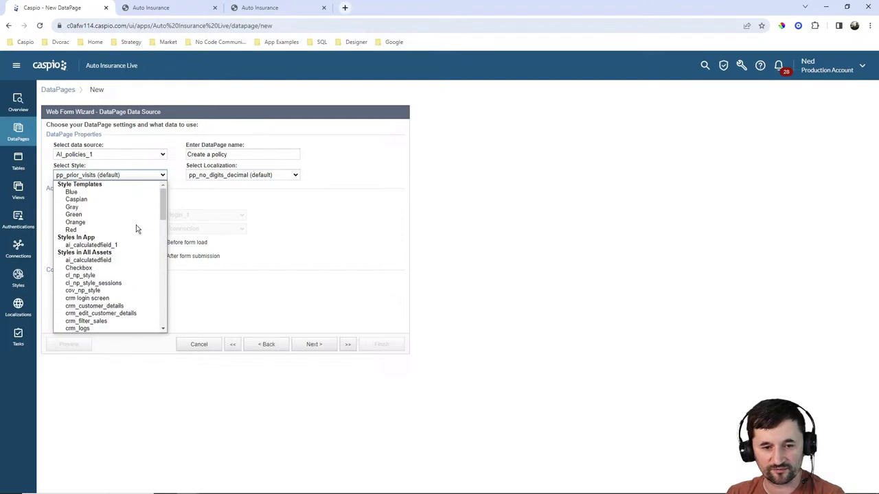
click(89, 200)
click(251, 175)
scroll(245, 239, up, 5)
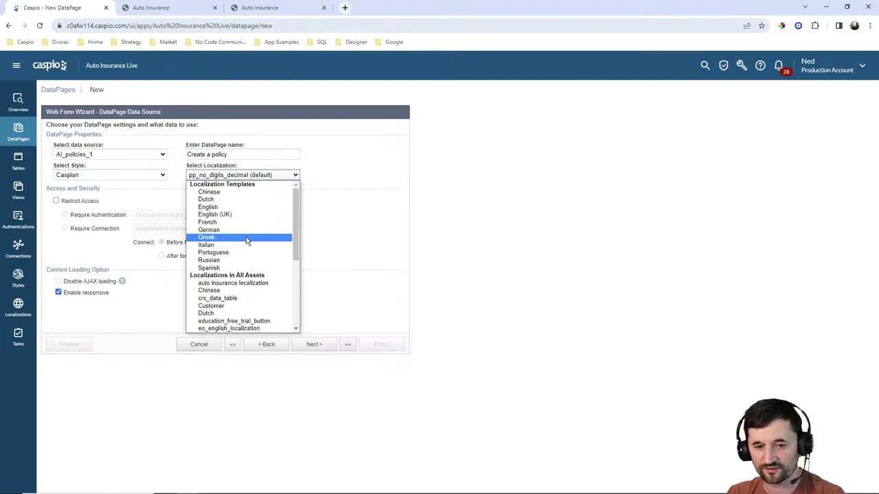
click(230, 216)
click(277, 231)
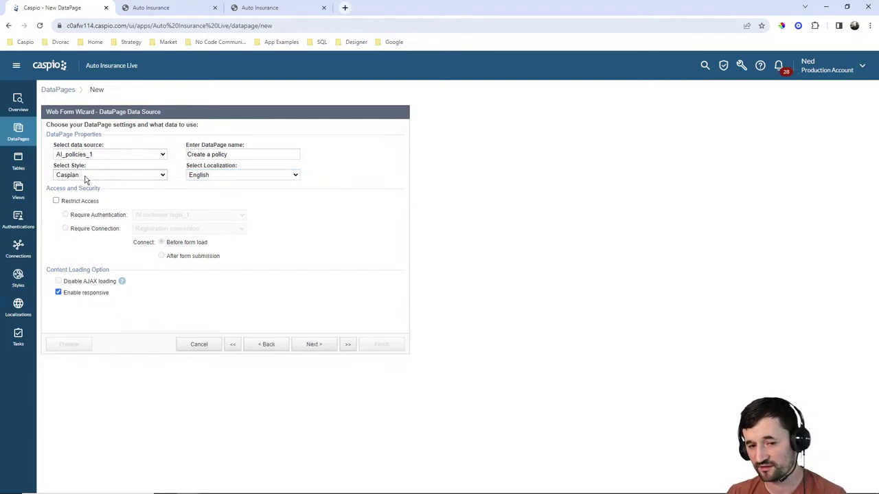
click(236, 176)
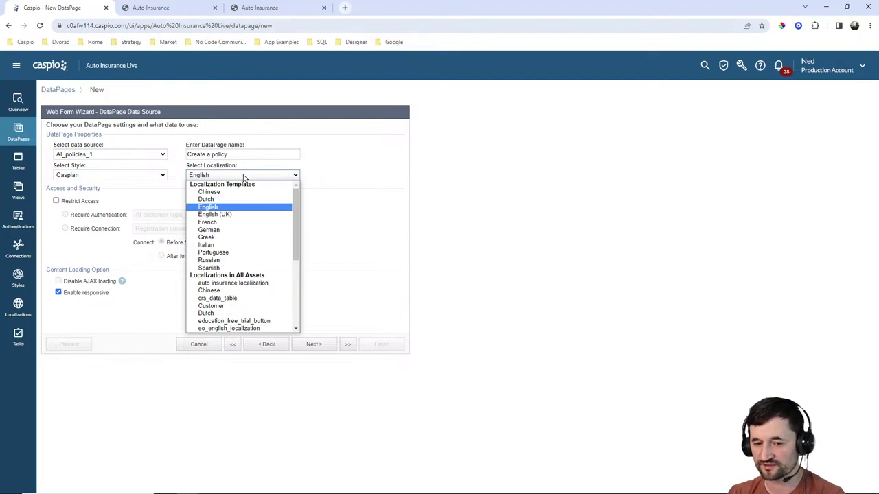
click(338, 187)
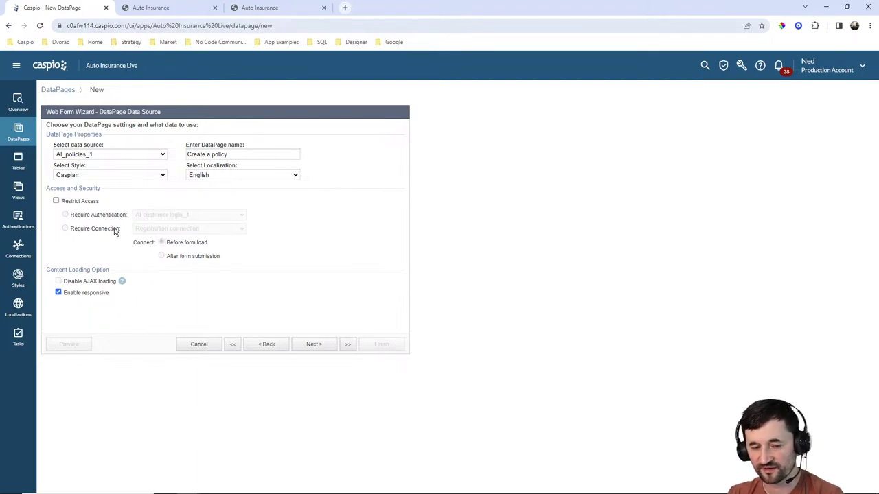
click(57, 201)
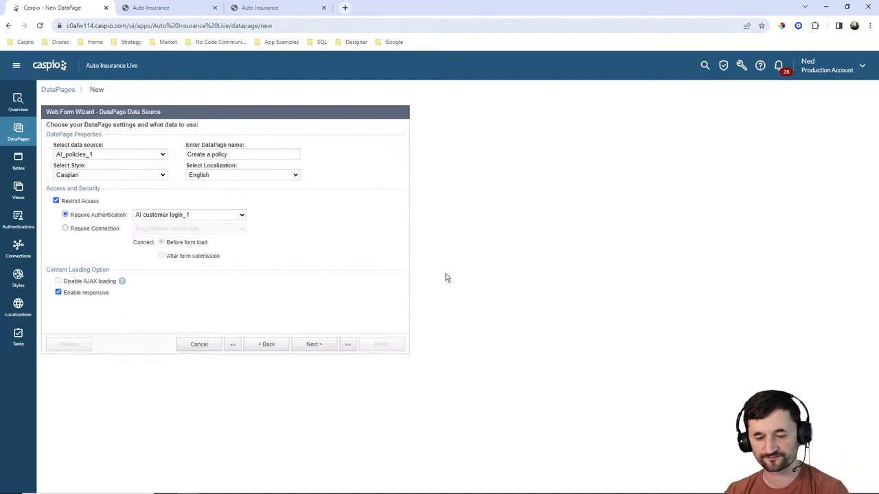
click(318, 345)
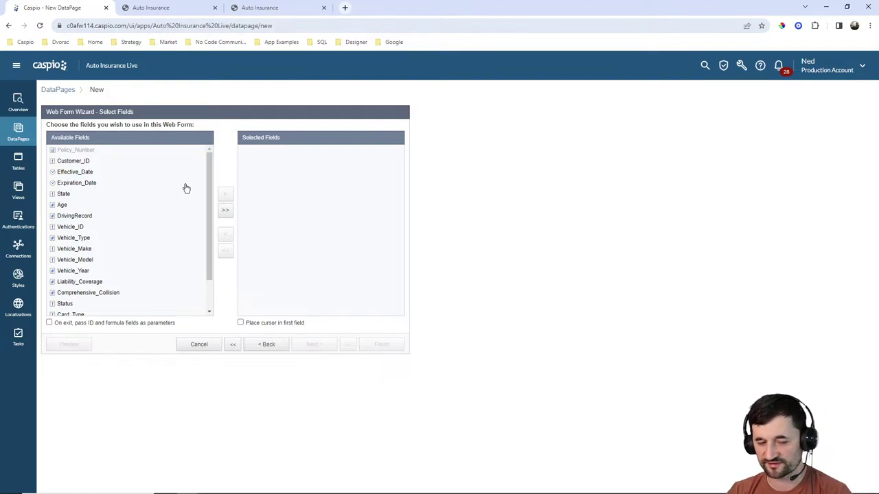
Move every policy field from Customer_ID onward, except Policy_Number, into Selected fields.
click(82, 160)
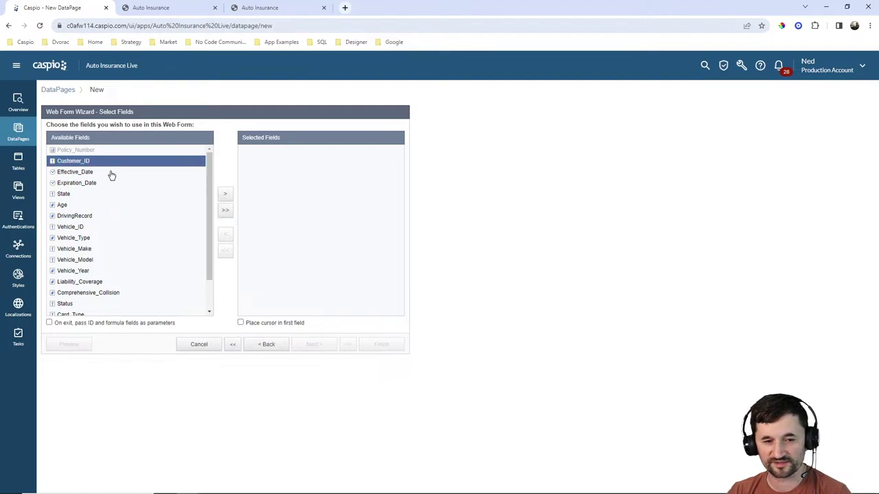
click(226, 197)
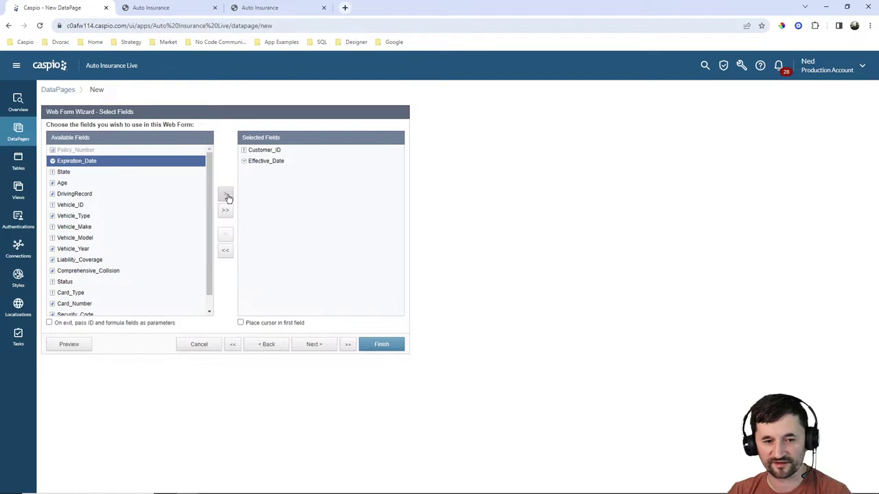
click(226, 197)
click(226, 197)
click(226, 197)
click(226, 197)
click(226, 197)
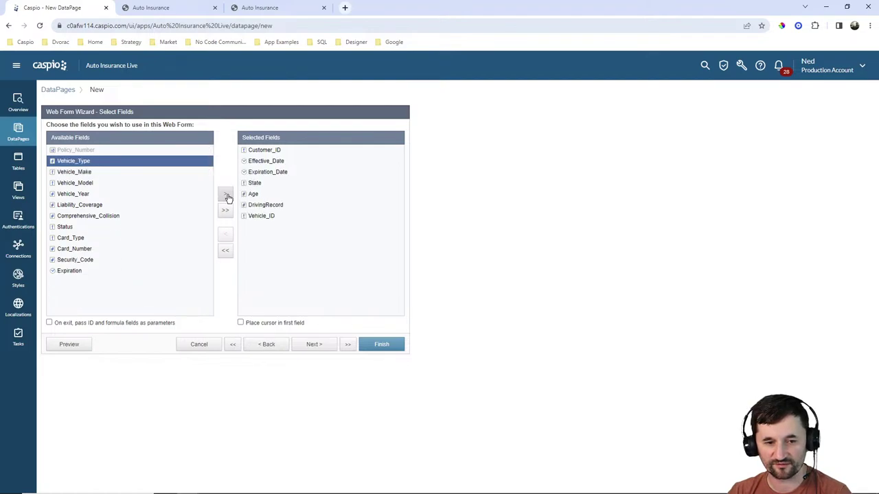
click(226, 197)
click(226, 197)
click(226, 197)
click(227, 197)
click(226, 197)
click(227, 197)
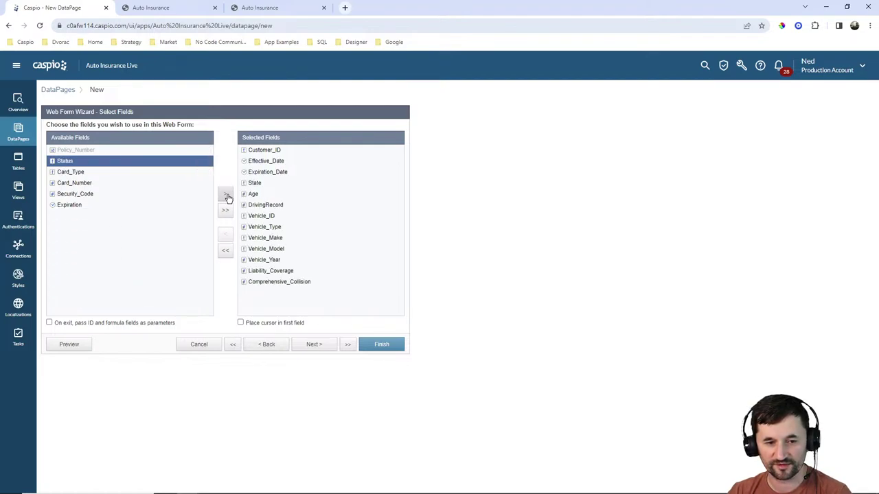
click(227, 197)
click(226, 197)
click(227, 197)
click(226, 197)
click(227, 197)
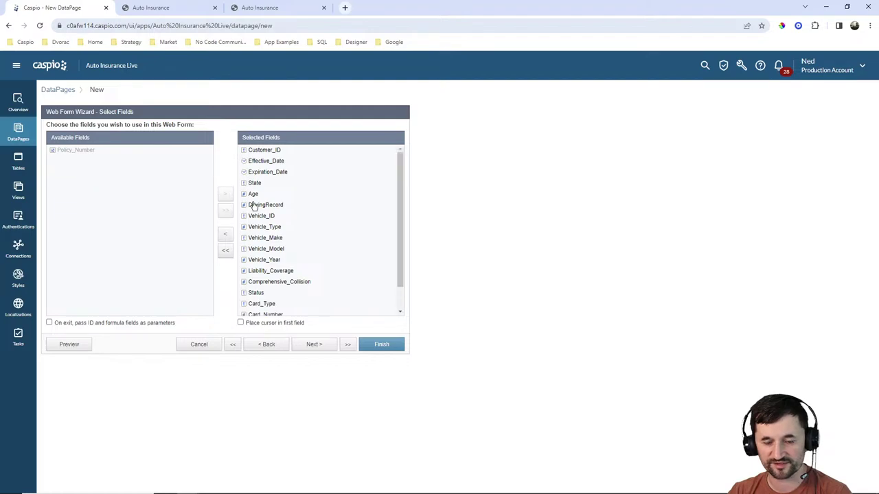
Proceed to Configure Fields and bring up Customer ID's element type choices.
scroll(312, 226, down, 2)
scroll(316, 229, up, 2)
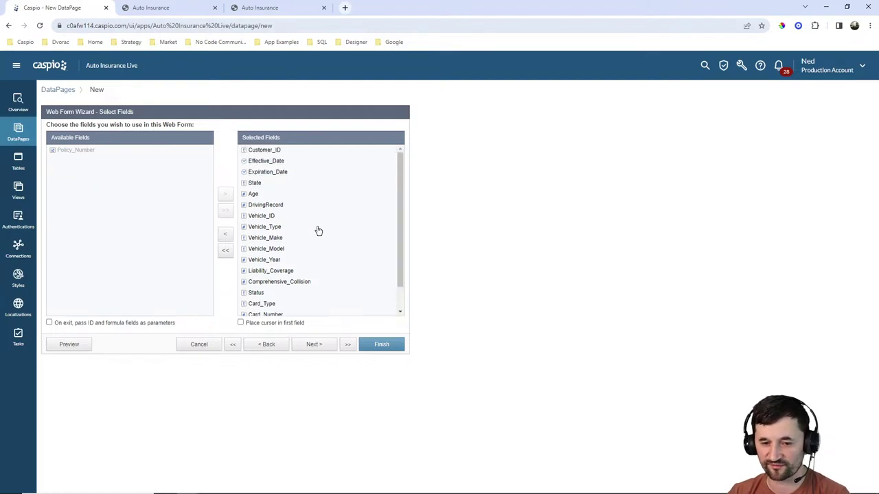
click(314, 344)
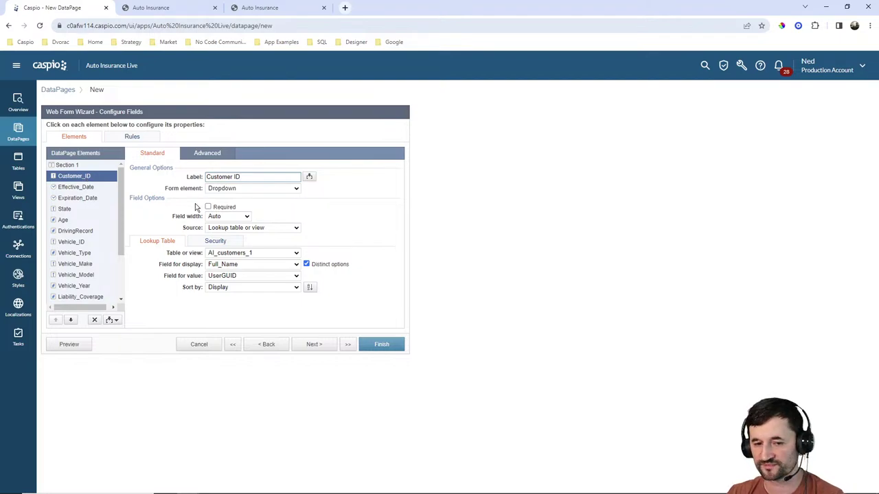
click(228, 188)
Make Customer ID a hidden field filled on load from the UserGUID authentication field.
click(228, 250)
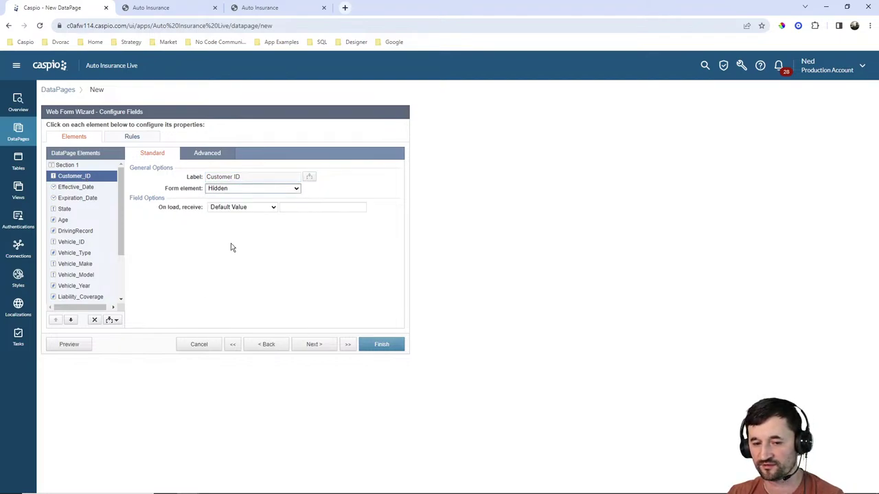
click(244, 207)
click(243, 224)
click(321, 207)
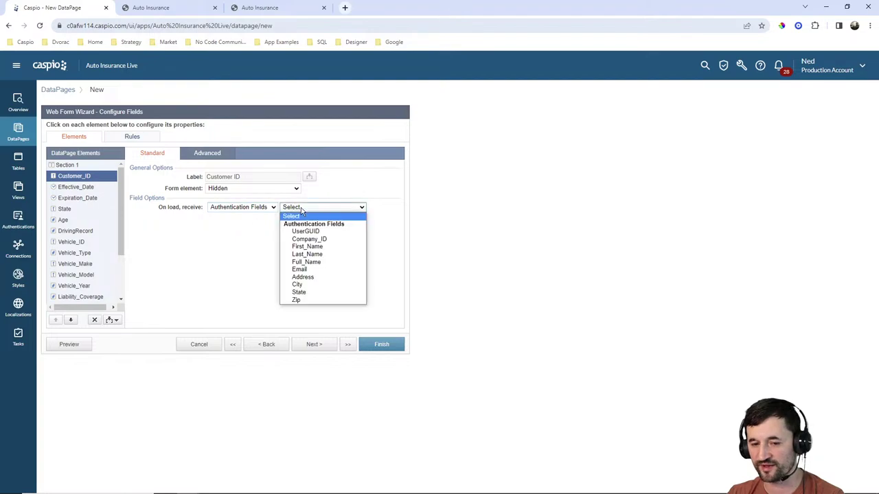
click(307, 229)
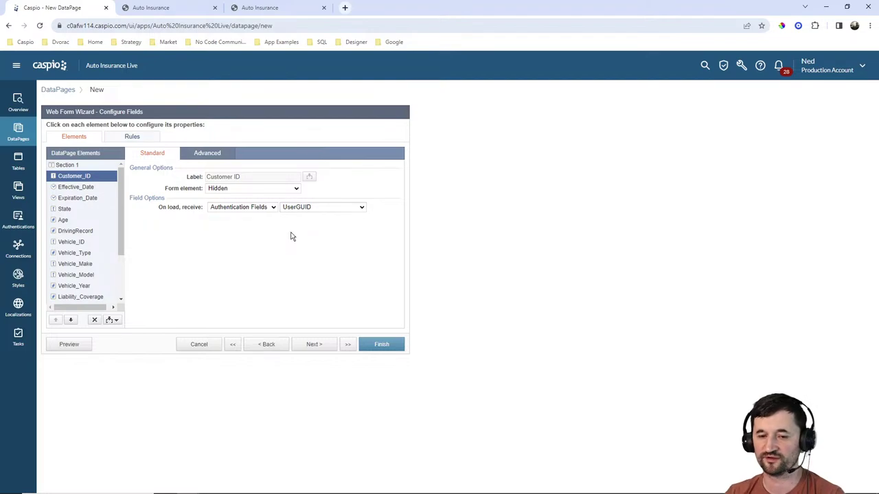
Make Effective Date a Timestamp element and review the Expiration_Date settings.
click(81, 187)
click(237, 189)
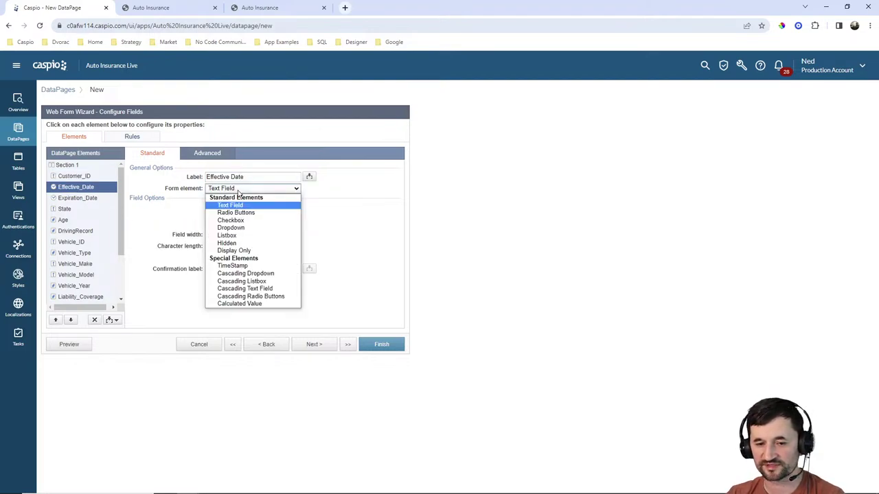
click(233, 265)
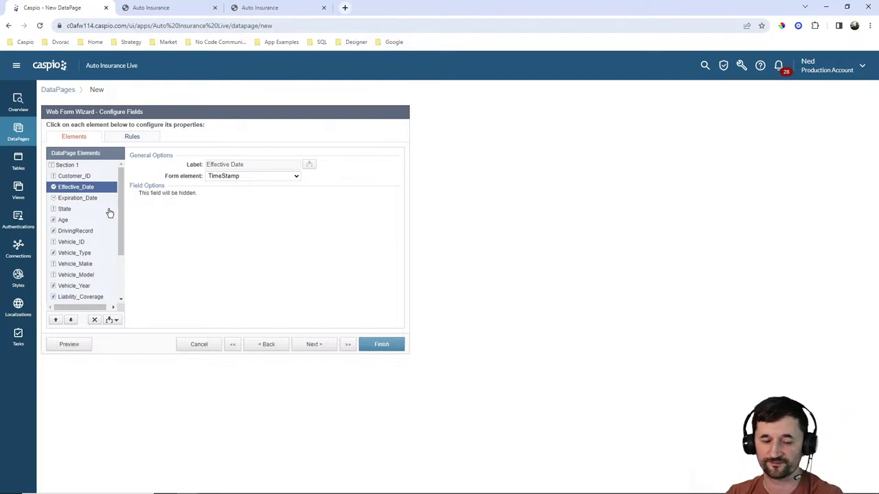
click(84, 199)
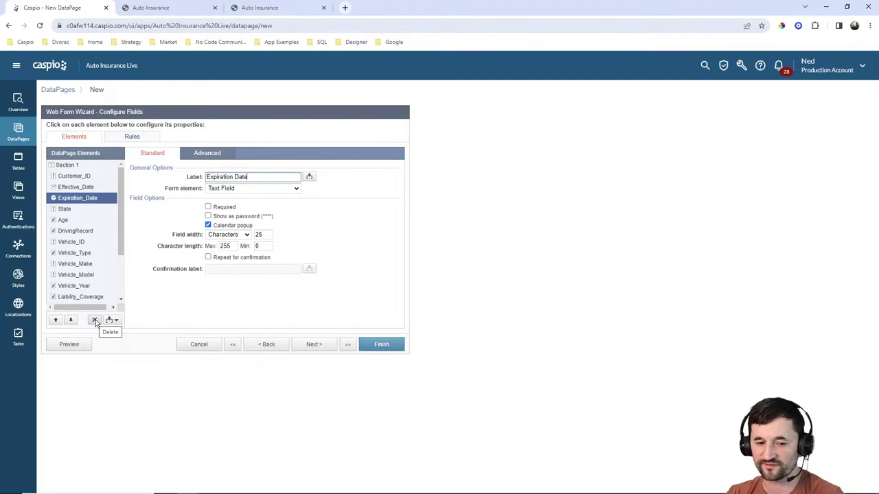
Delete Expiration_Date and make State hidden, filled from the login's State authentication field.
click(95, 320)
click(526, 246)
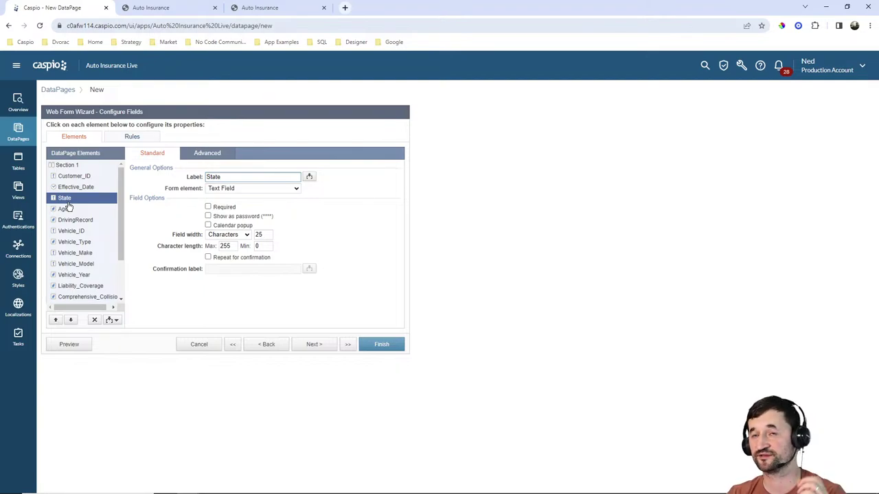
click(254, 189)
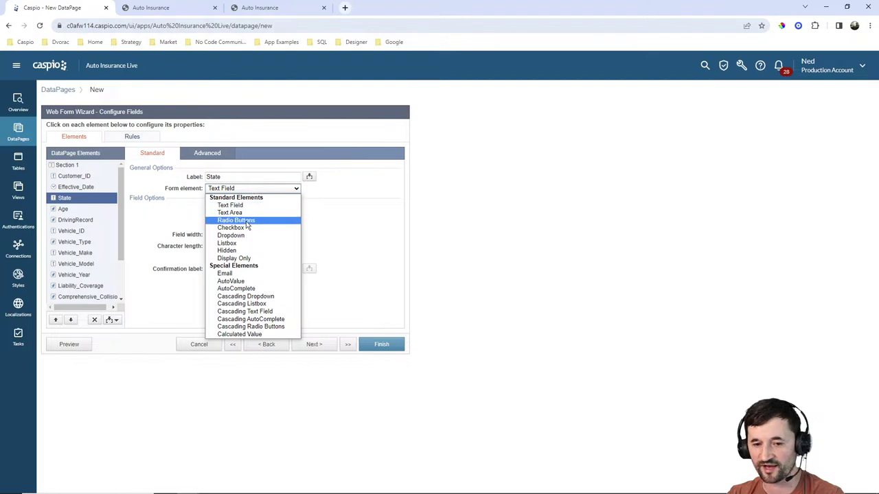
click(228, 251)
click(243, 208)
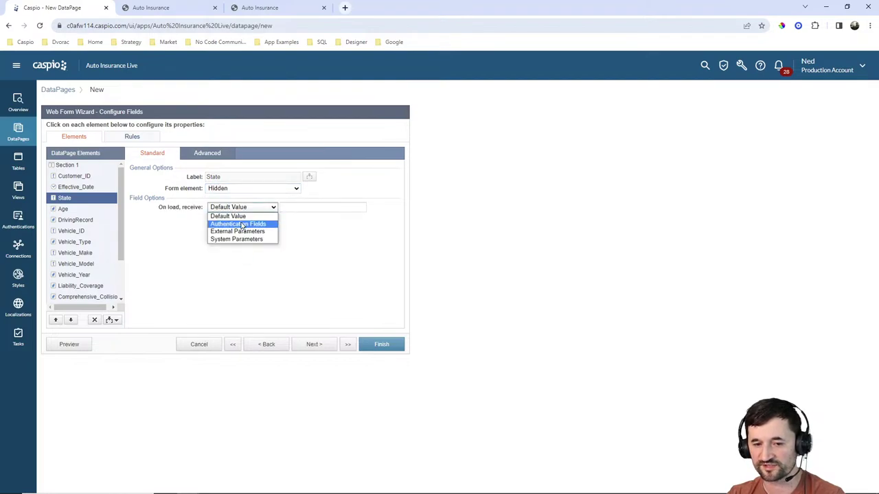
click(243, 222)
click(312, 208)
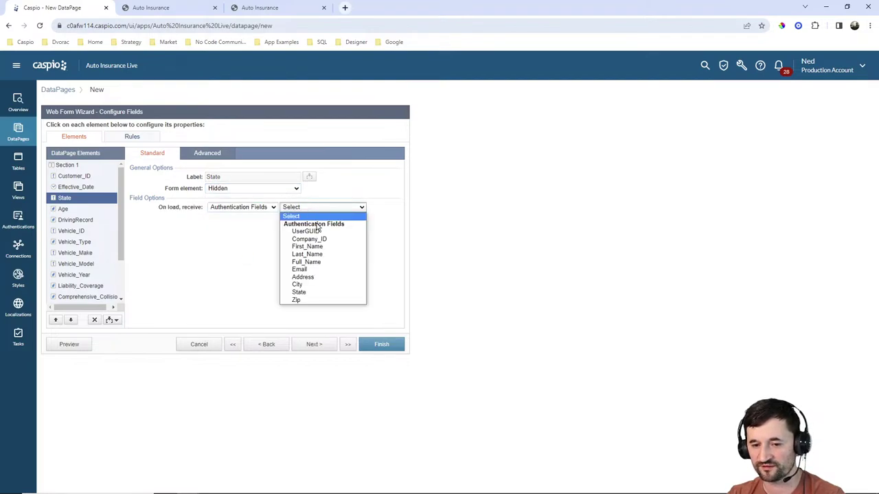
click(313, 292)
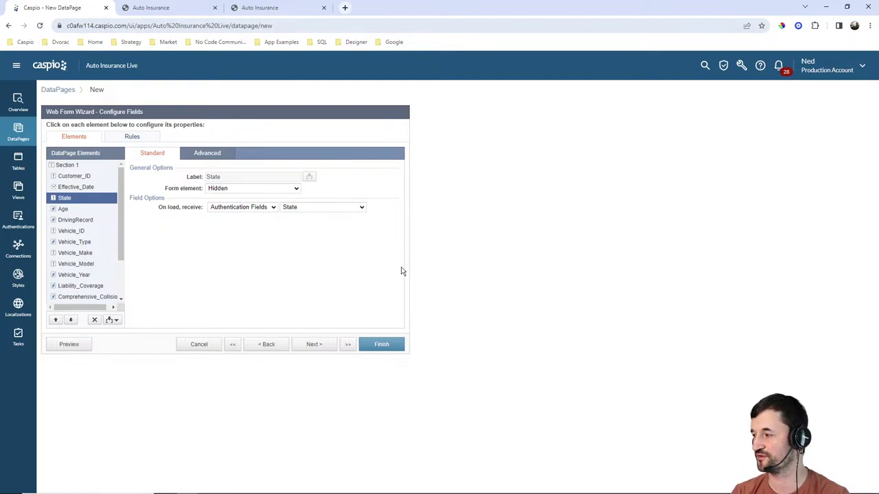
click(71, 210)
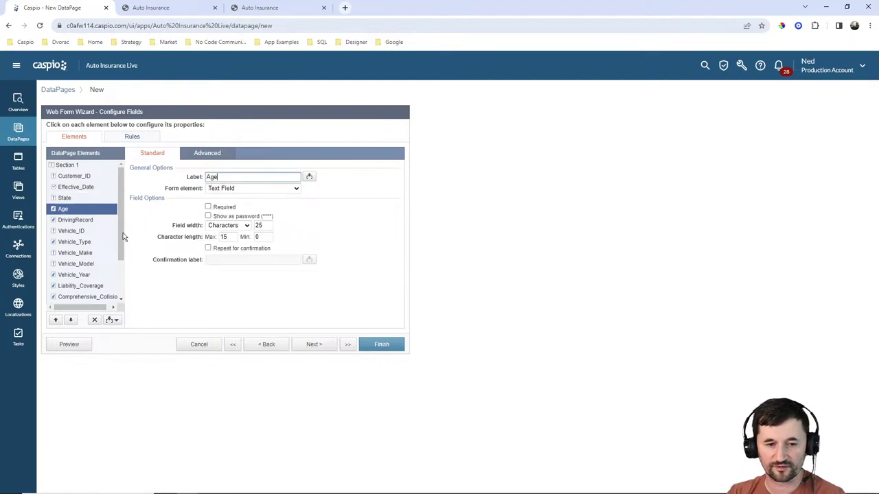
Make Age a dropdown after checking its choices on the live New Policy form.
click(230, 188)
click(231, 228)
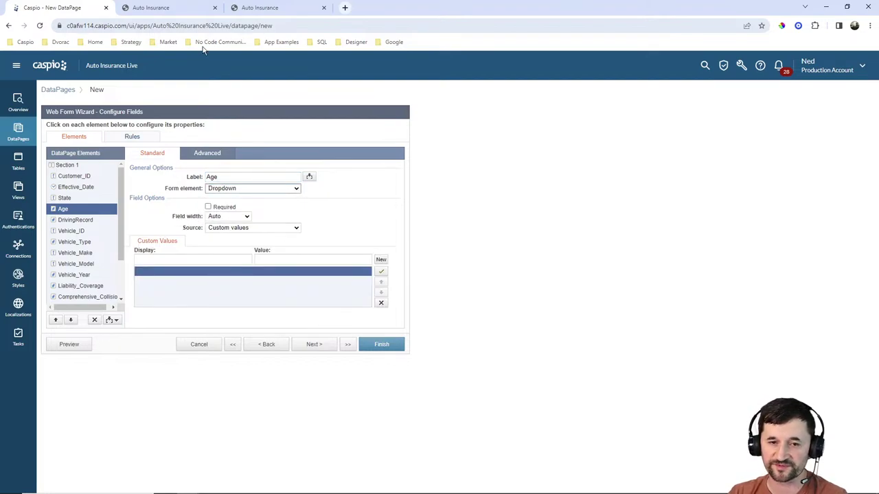
click(169, 7)
click(36, 122)
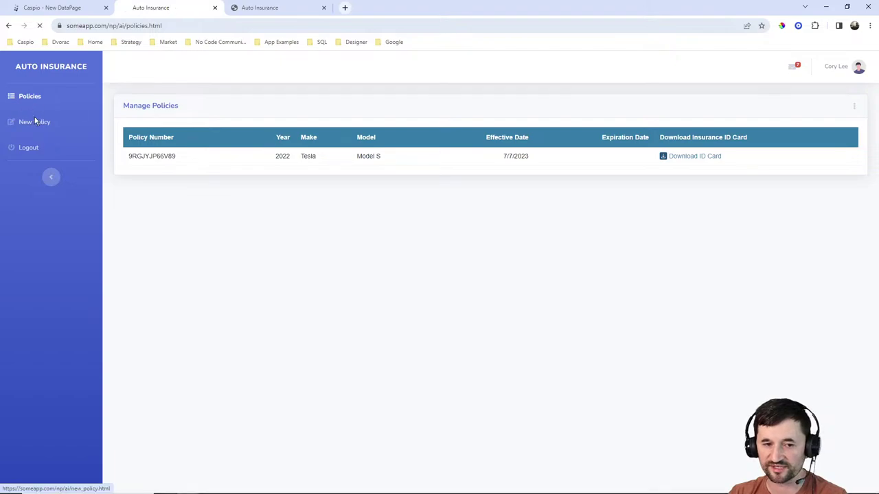
click(282, 274)
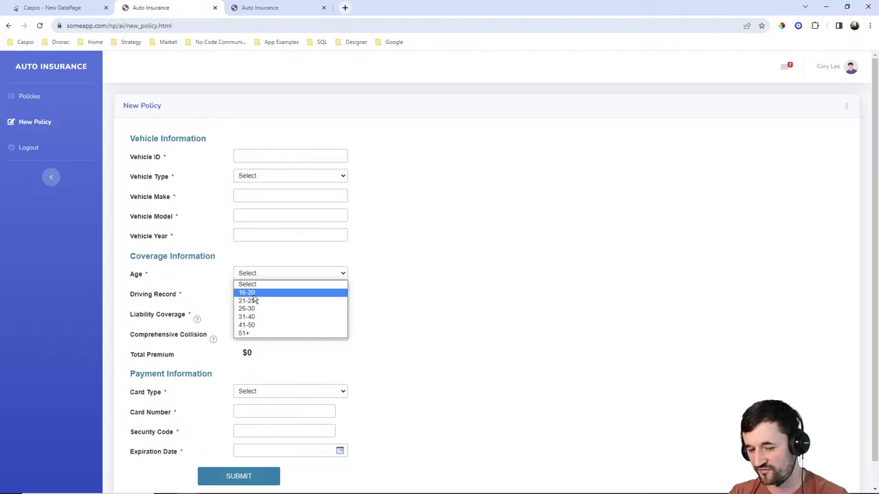
click(431, 305)
click(77, 8)
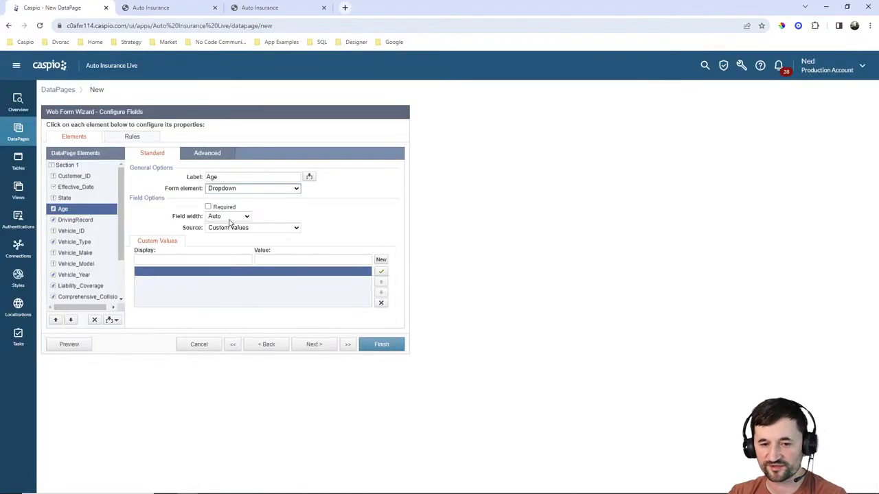
Add Age custom values 16 - 20 = 400 and 21 - 28 = 350.
click(205, 260)
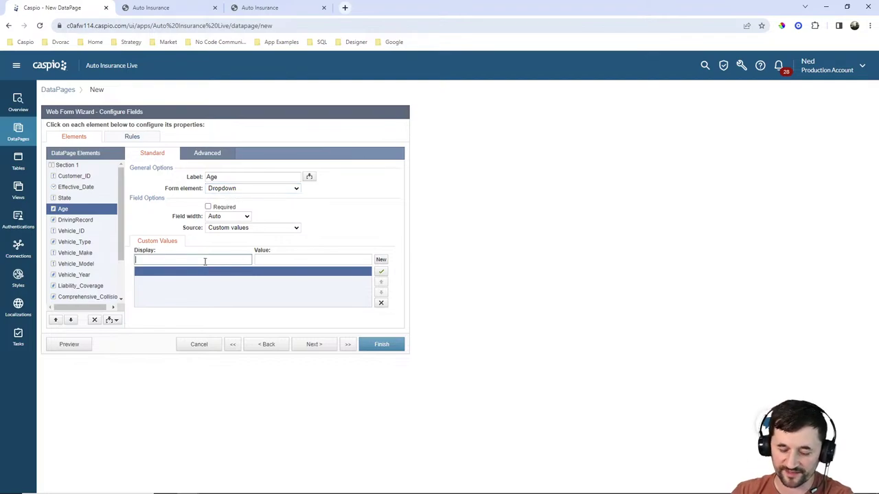
text(16 - 20)
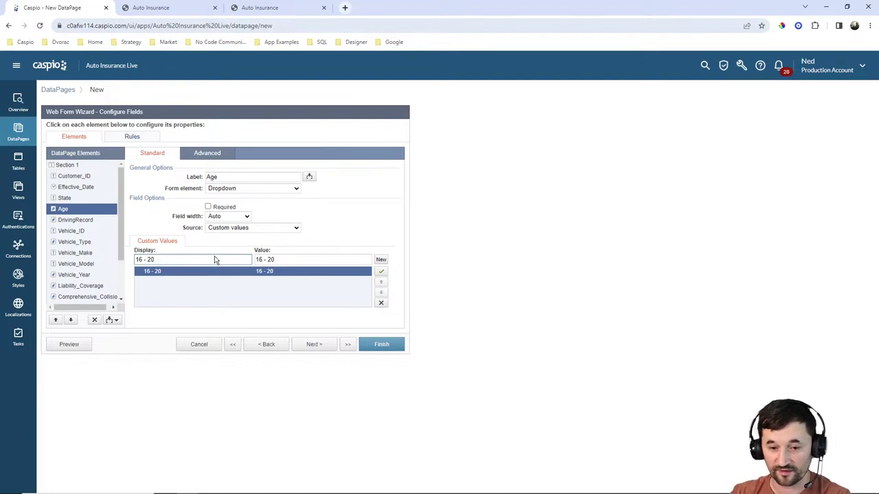
key(Tab)
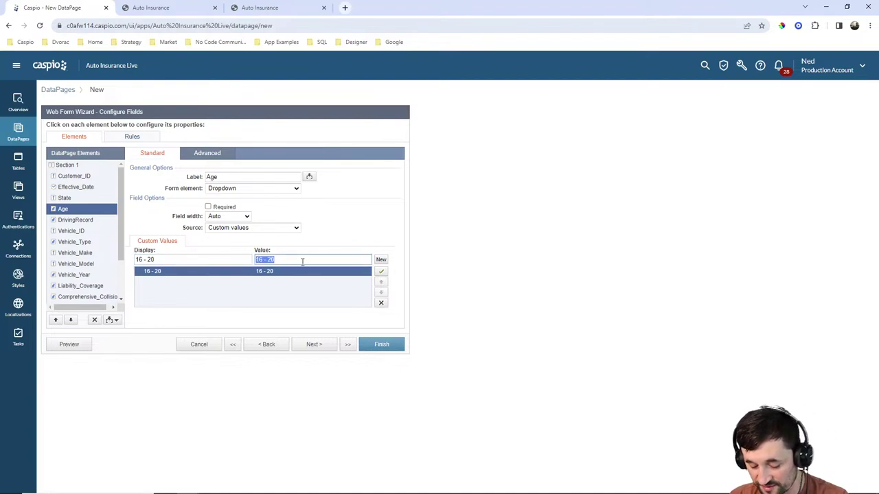
text(400)
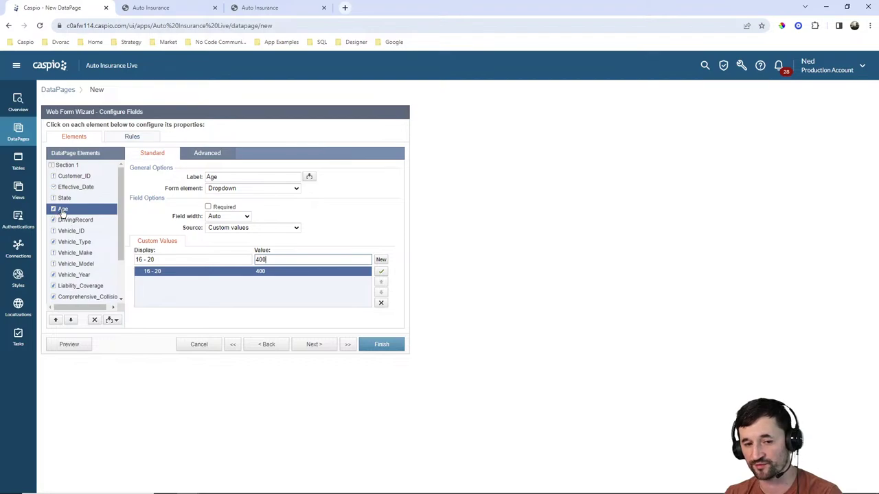
click(381, 260)
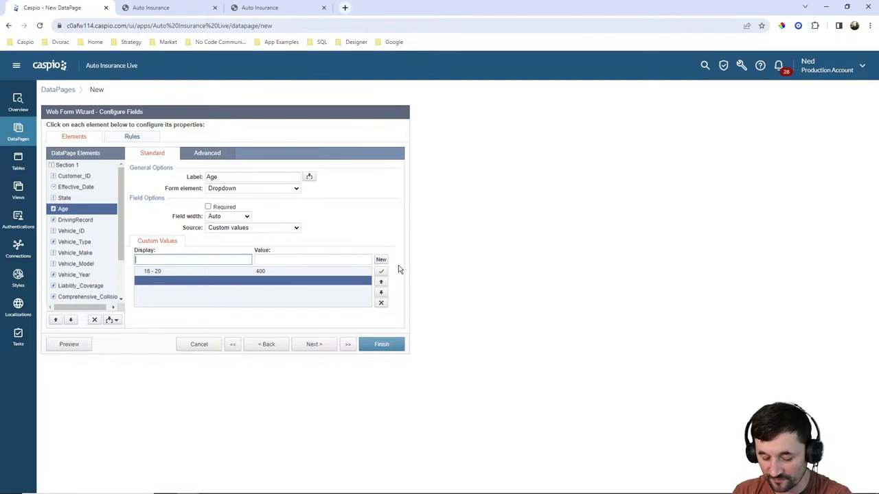
text(21)
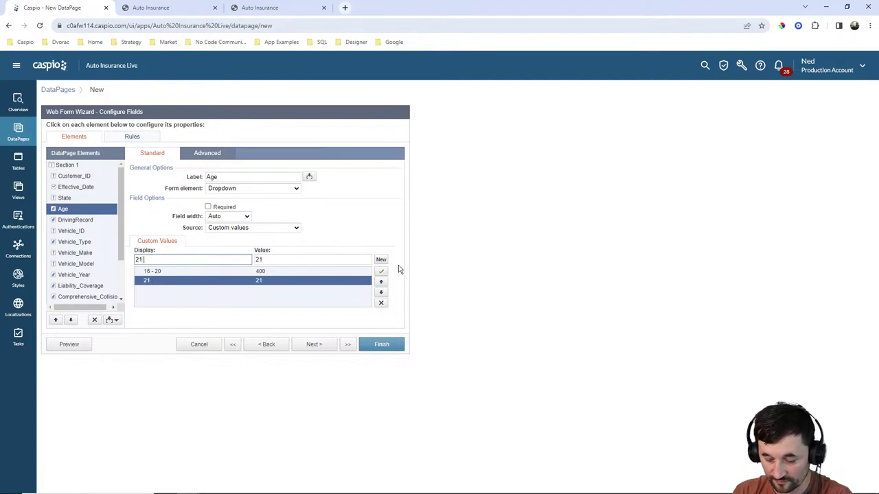
text( - 2)
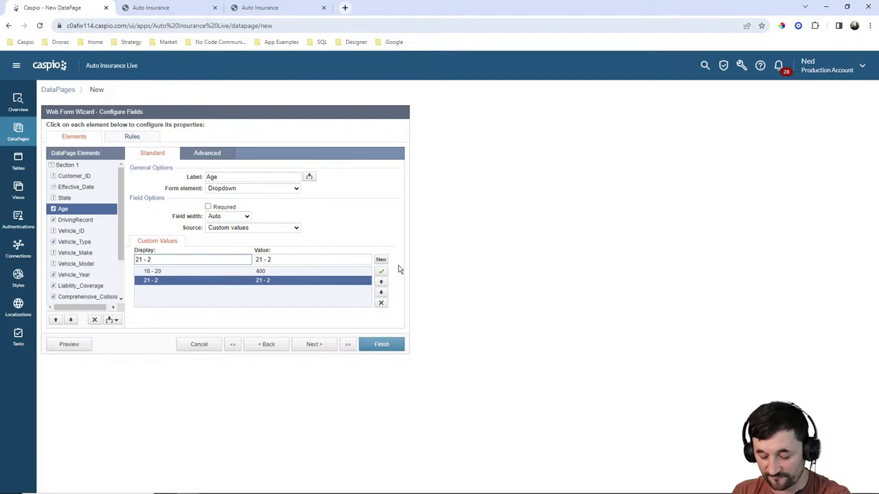
text(8)
key(Tab)
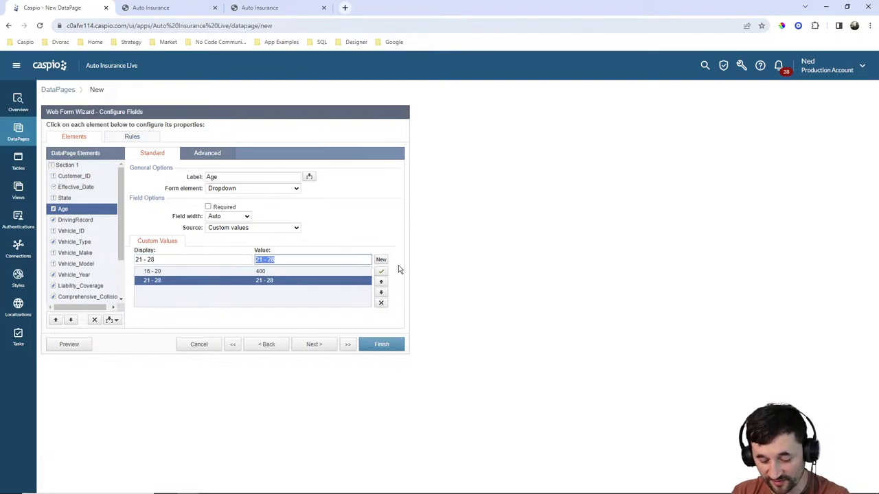
text(350)
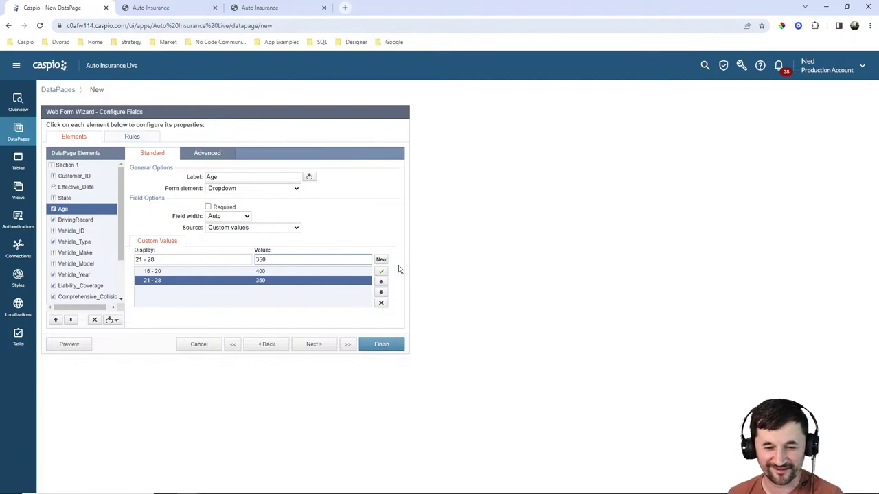
click(445, 256)
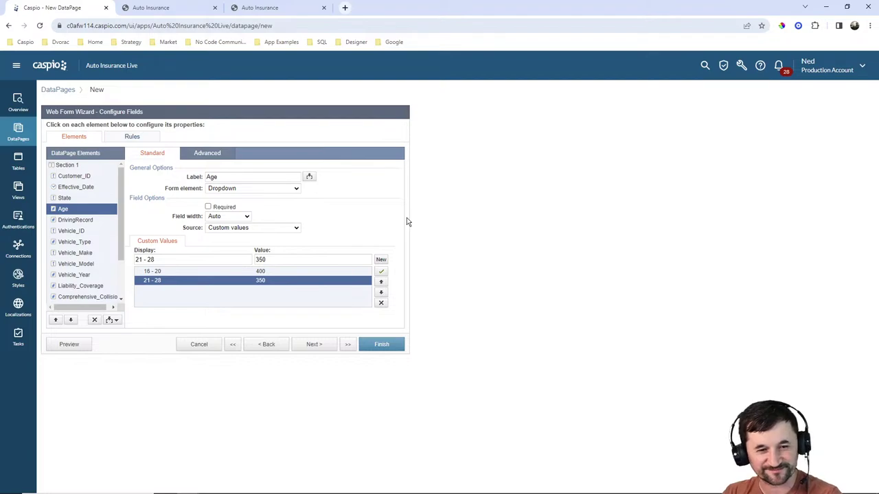
click(80, 221)
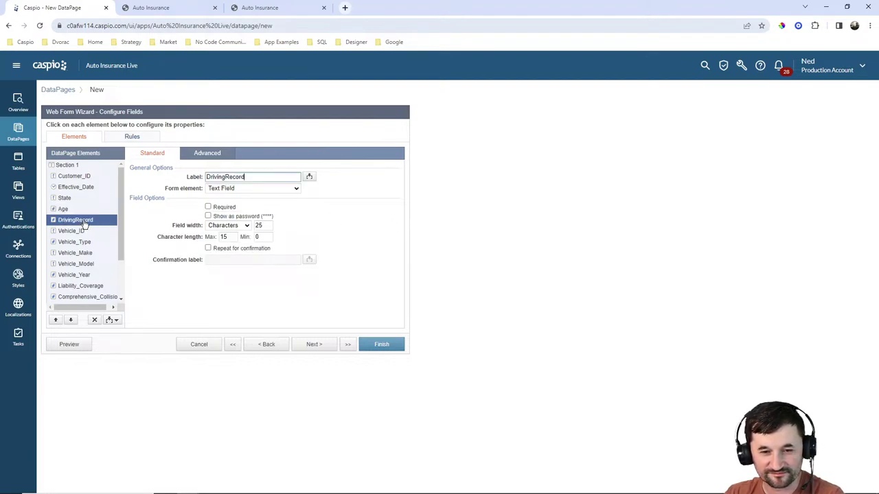
Relabel the field Driving Record and make it a dropdown, checking the live form's choices.
click(226, 177)
click(243, 190)
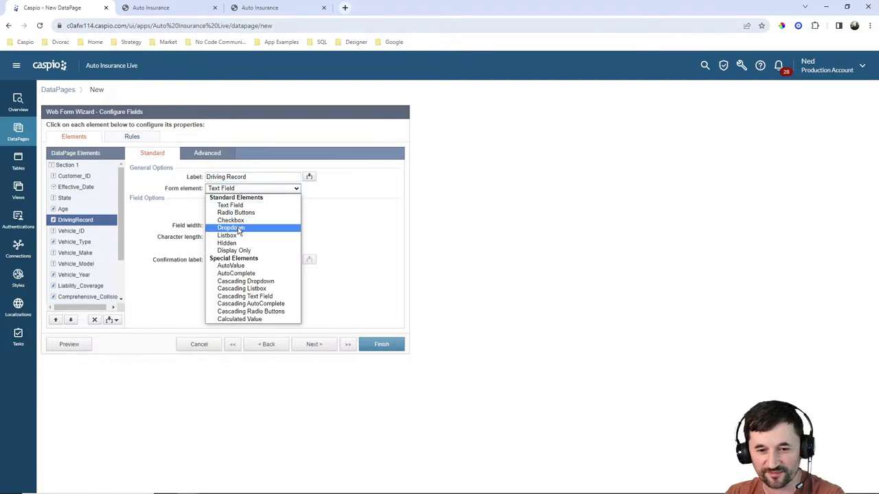
click(239, 228)
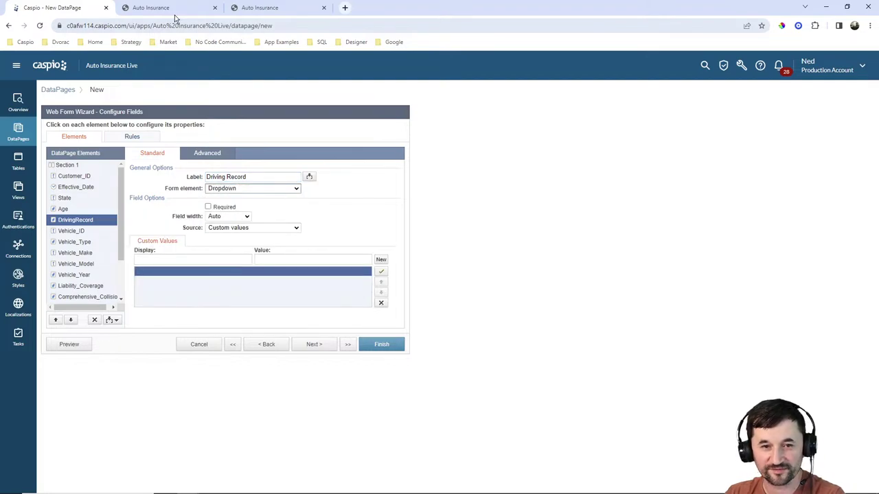
click(175, 15)
click(270, 295)
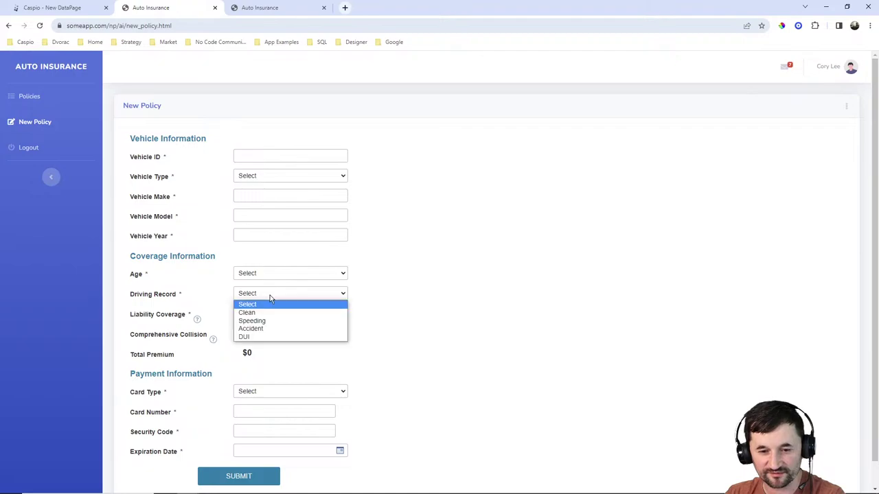
click(506, 291)
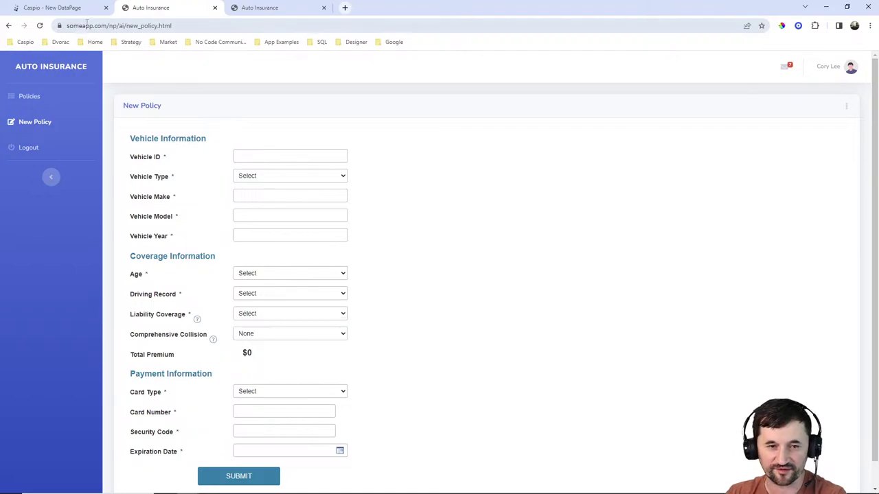
key(ctrl+Page_Up)
Add Driving Record options Clean = 0, Speeding = 100 and DUI = 400.
click(219, 260)
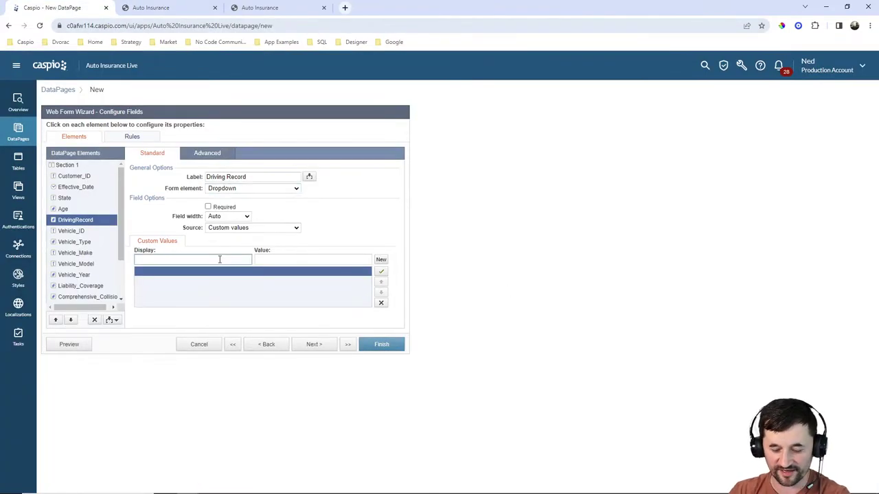
text(Clean)
key(Tab)
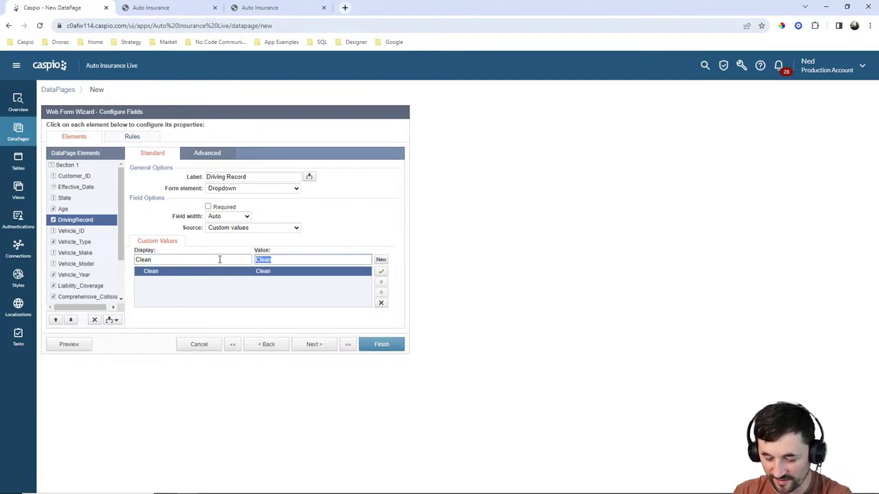
text(0)
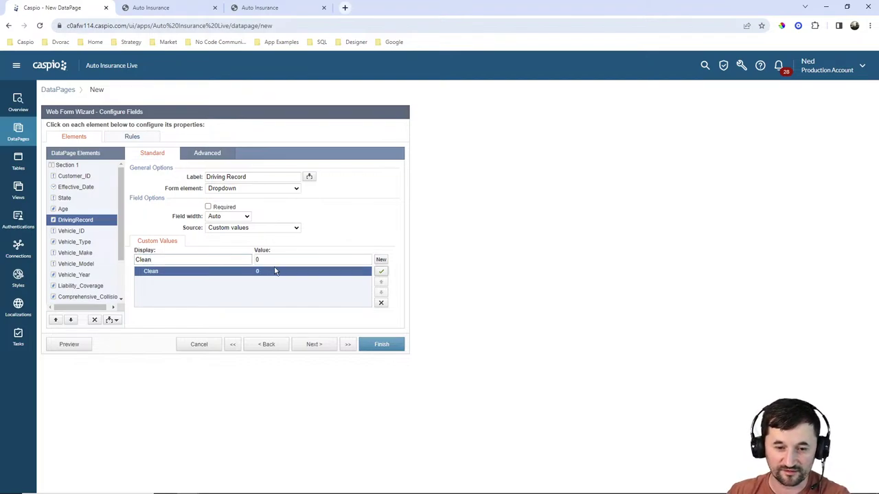
click(380, 260)
text(Spe)
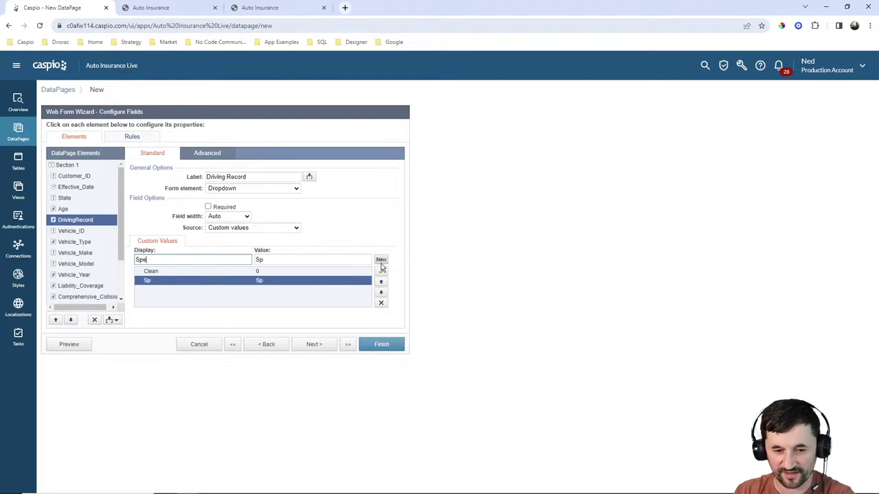
text(eding)
key(Tab)
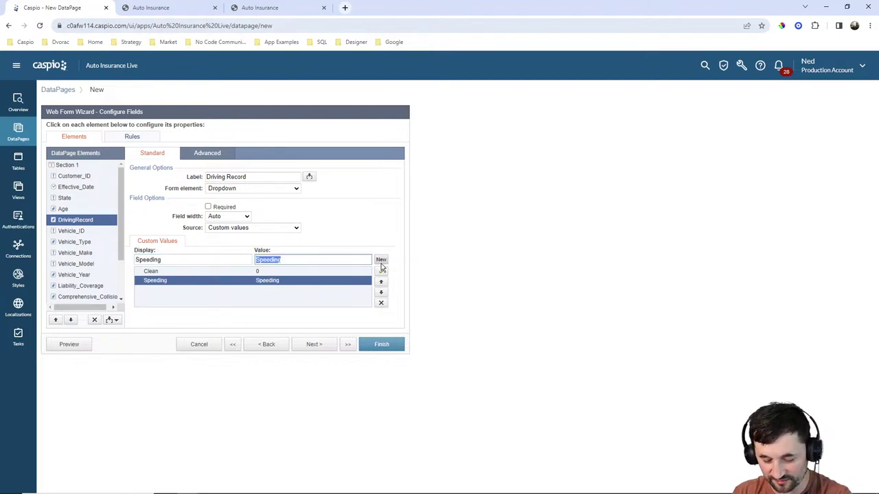
text(100)
click(381, 265)
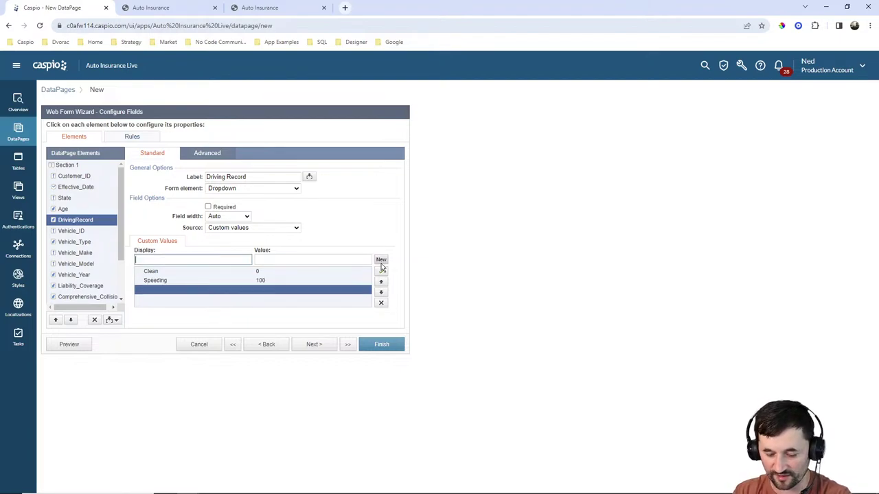
text(DUI)
key(Tab)
text(40)
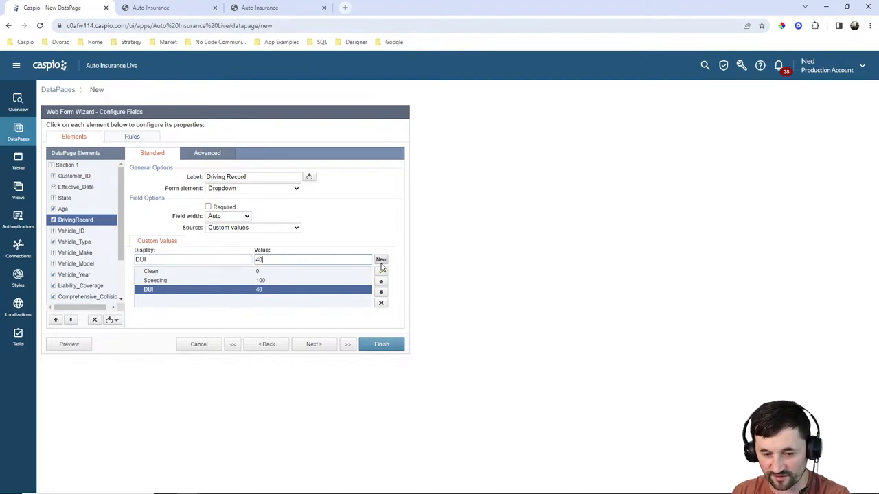
Make Vehicle ID, Driving Record and Age required fields.
click(89, 232)
click(208, 206)
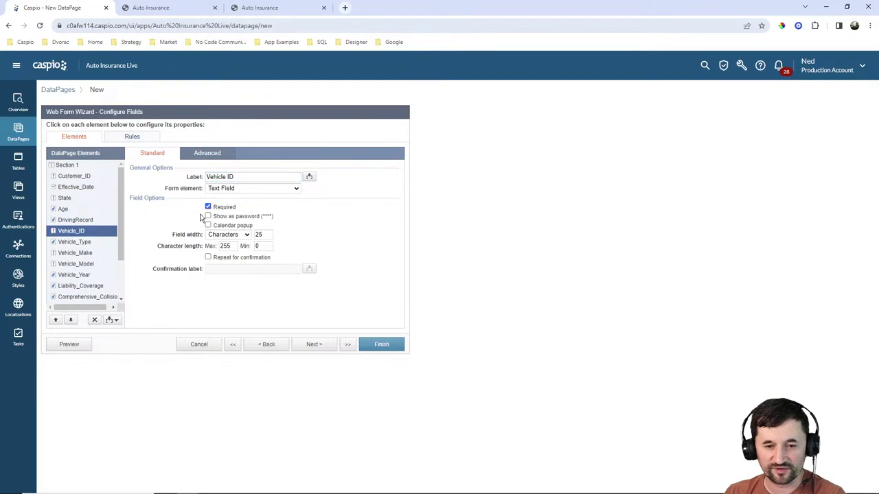
click(81, 220)
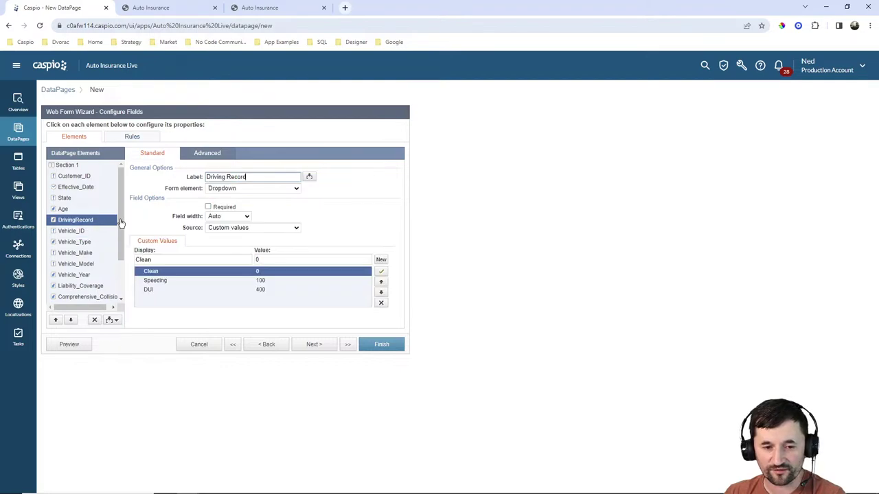
click(208, 207)
click(63, 210)
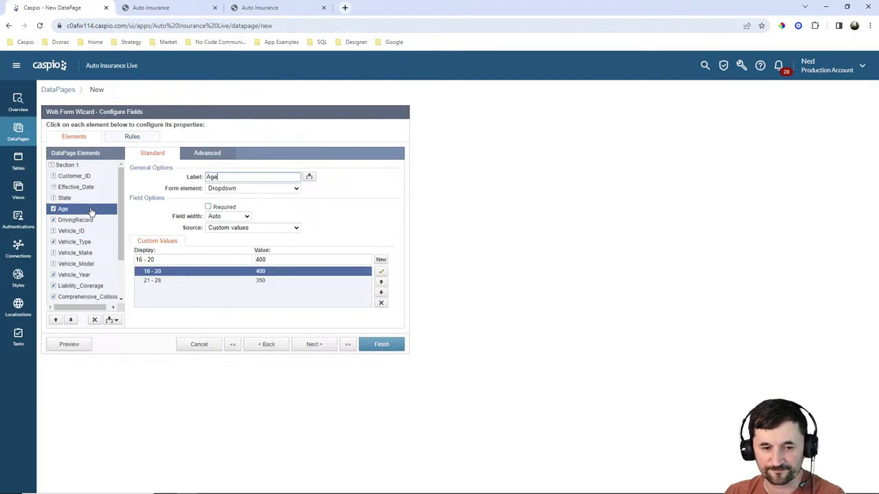
click(208, 207)
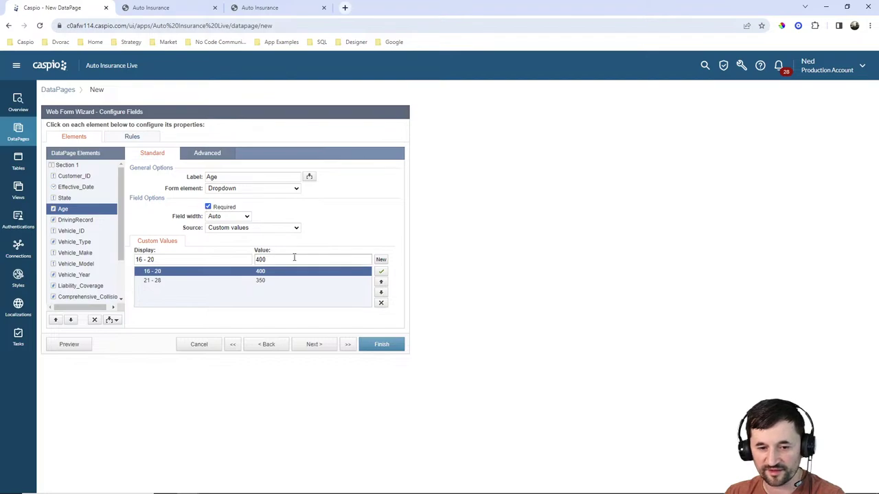
Add a Select option valued 0 at the top of the Age list.
click(381, 260)
click(381, 282)
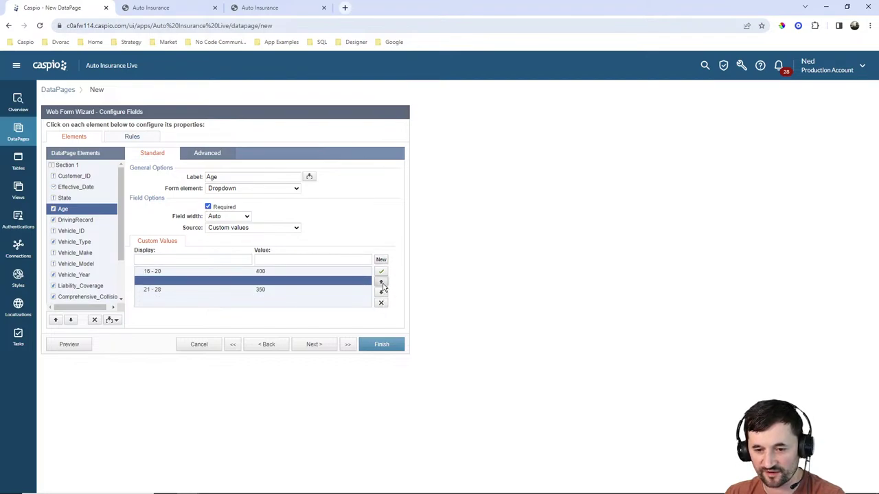
click(381, 282)
click(225, 260)
text(Sele)
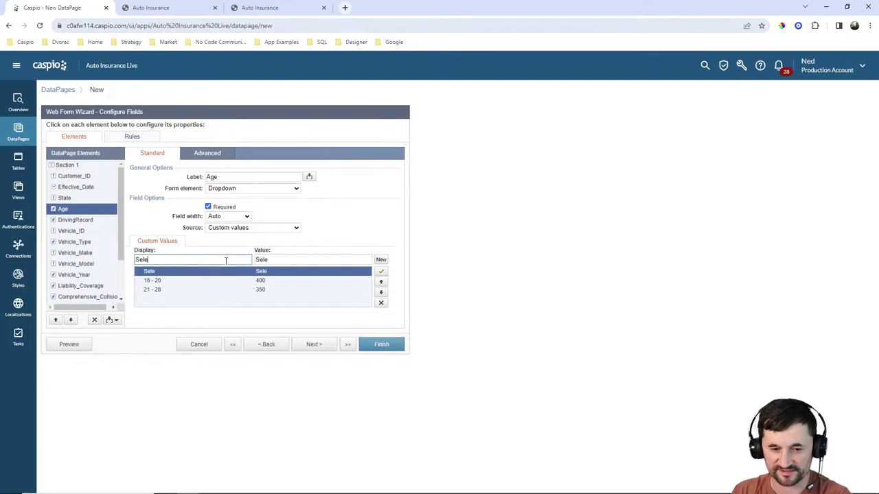
text(ct)
key(Tab)
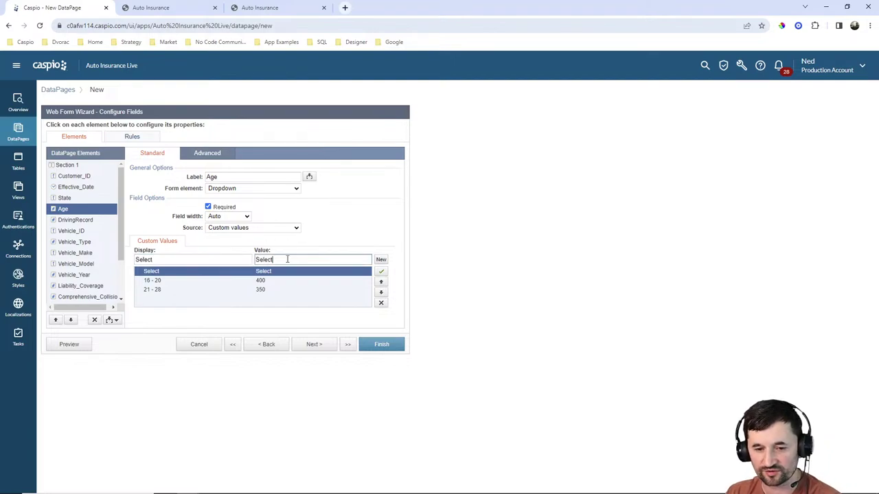
key(BackSpace)
text(0)
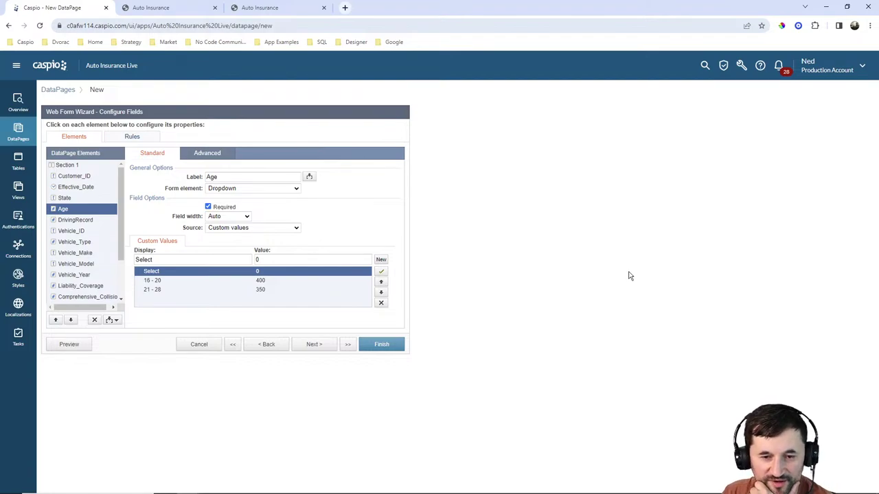
click(75, 221)
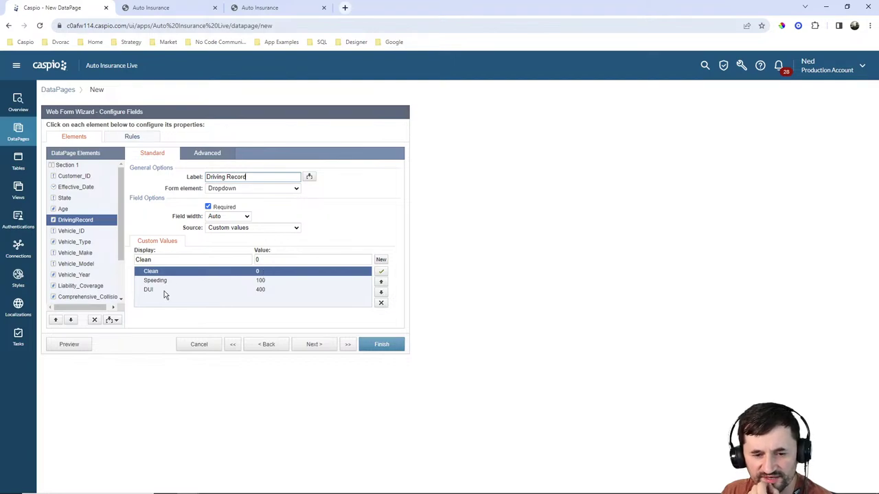
Select the Vehicle_Type field and change its form element to Dropdown.
click(88, 232)
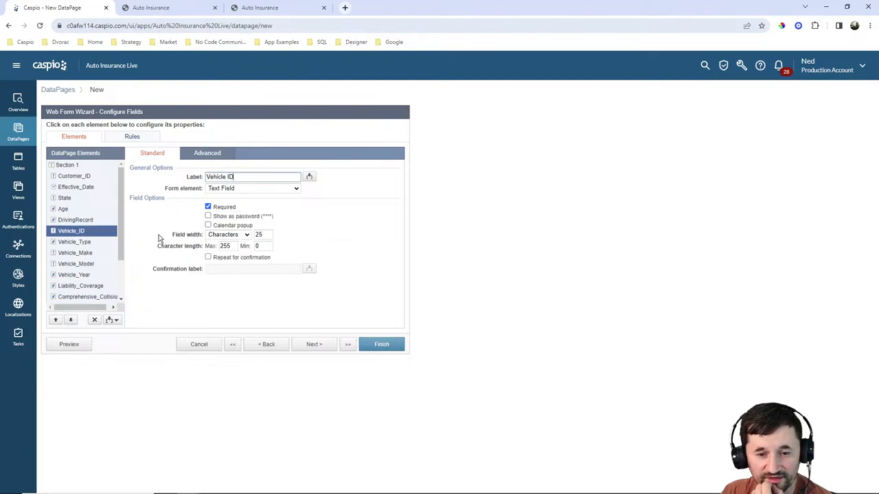
click(98, 243)
click(237, 190)
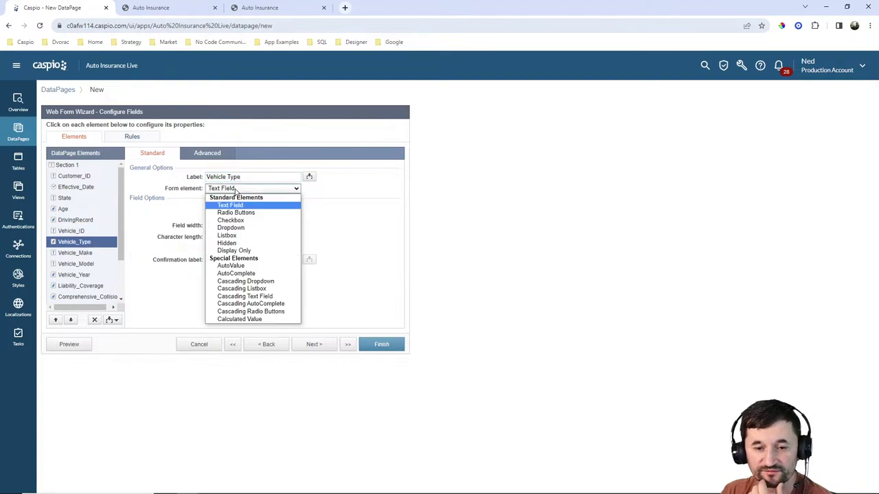
click(236, 229)
Add custom dropdown options Sports car = 200, Sedan = 50 and SUV = 100.
click(228, 260)
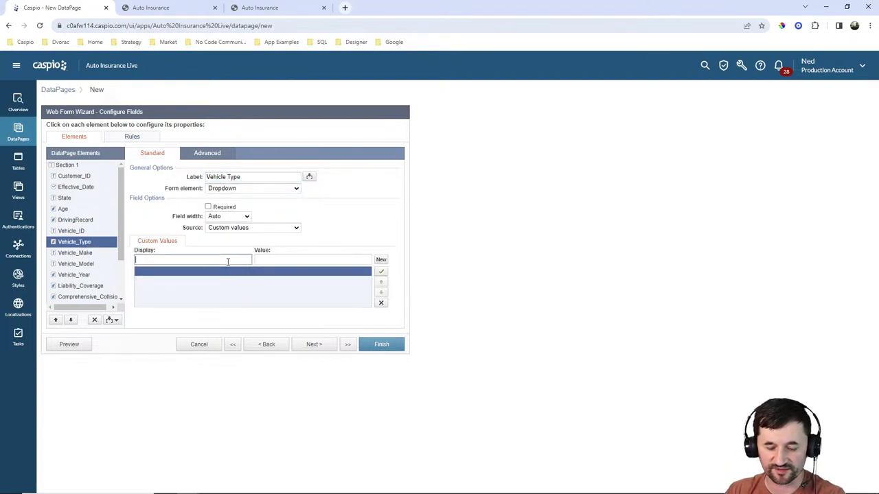
text(Sports c)
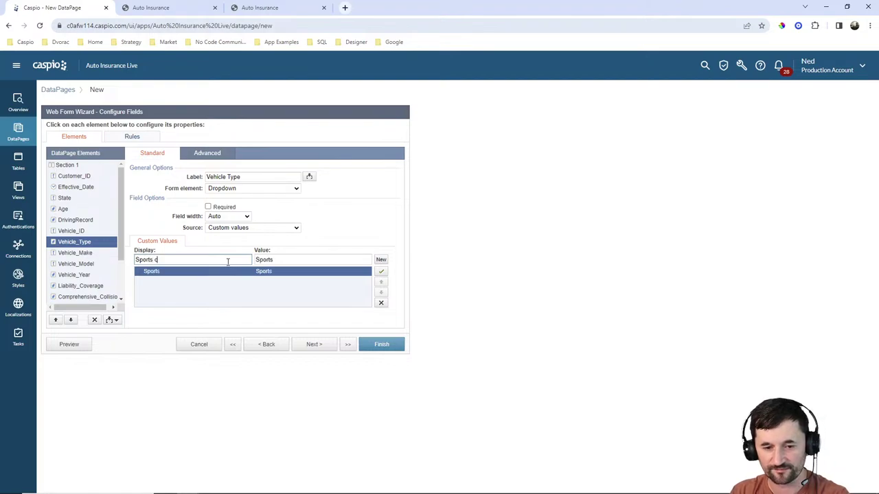
text(ar)
key(Tab)
text(200)
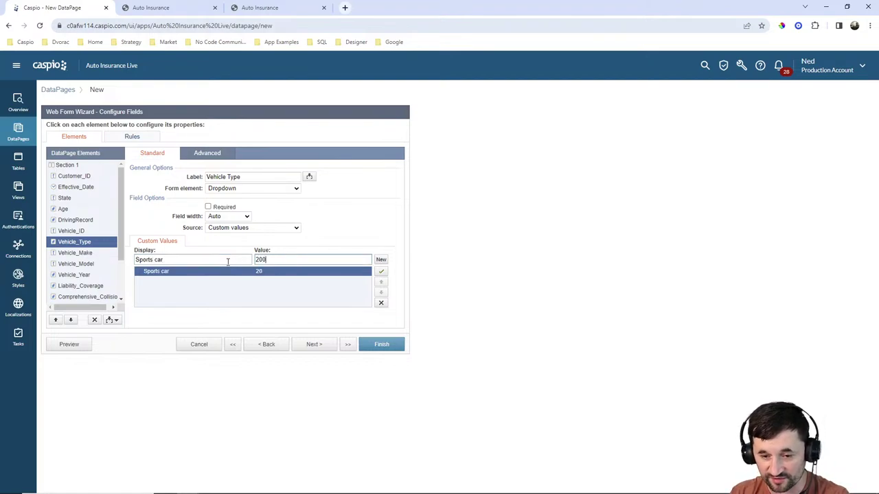
click(381, 259)
text(Sedan)
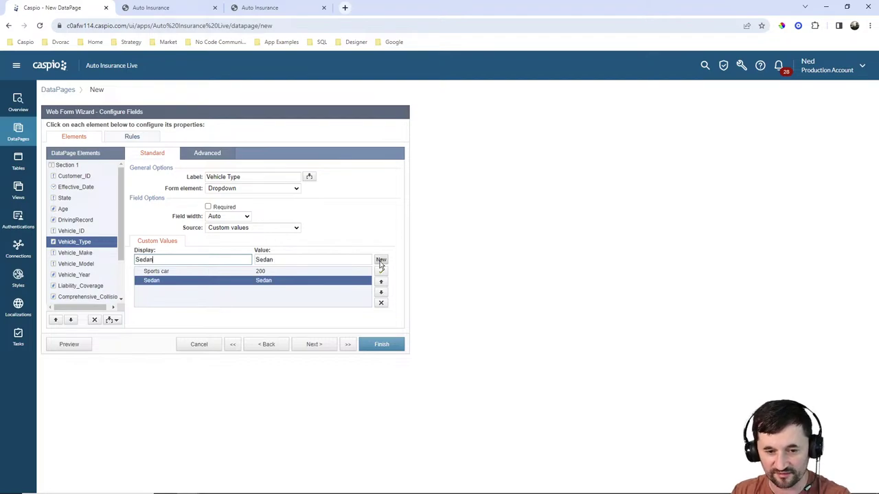
key(Tab)
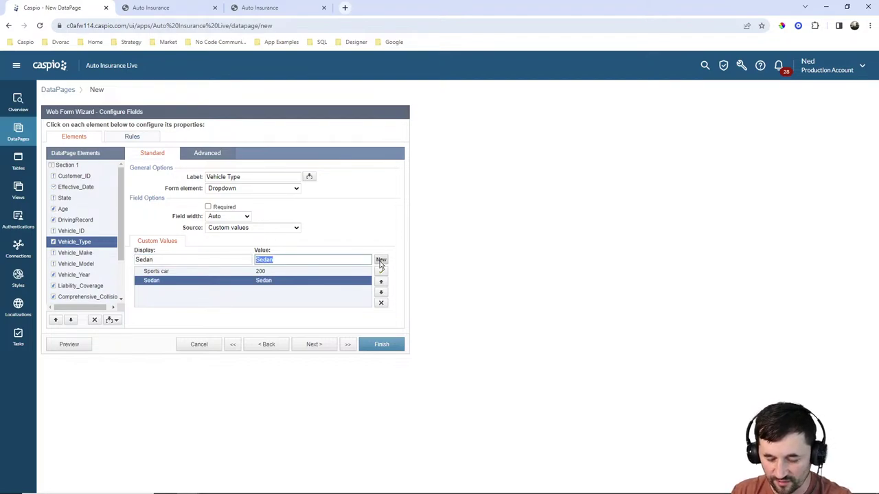
text(50)
click(381, 261)
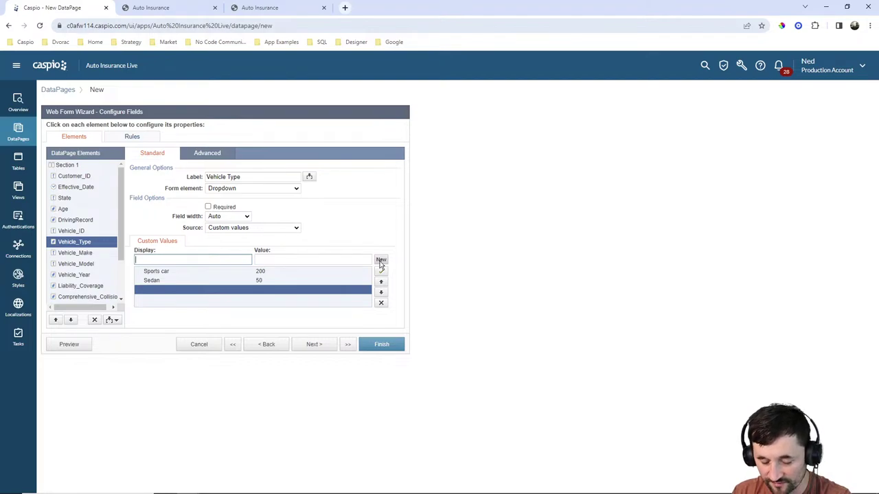
text(SUV)
key(Tab)
text(100)
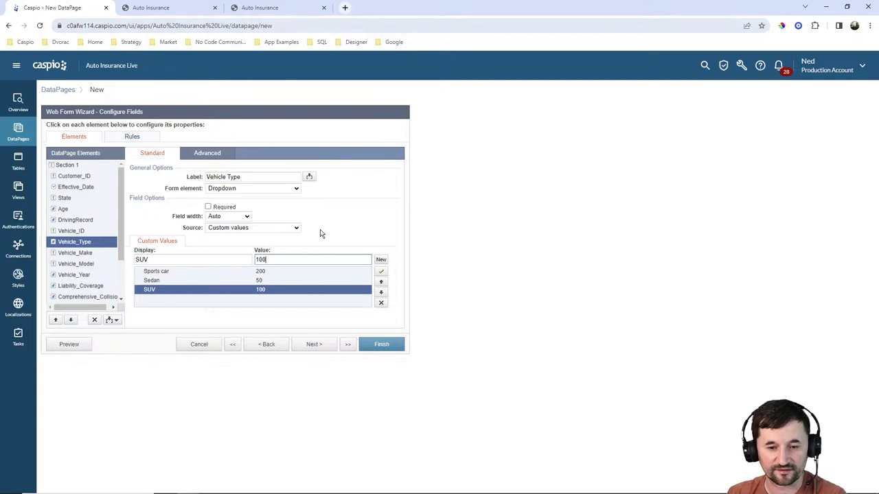
Tick Required for the Vehicle_Make and Vehicle_Type fields.
click(71, 253)
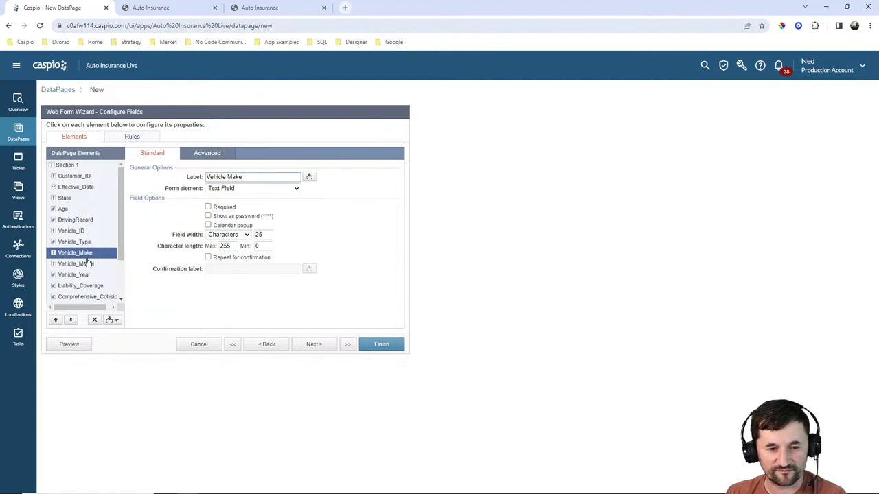
click(227, 208)
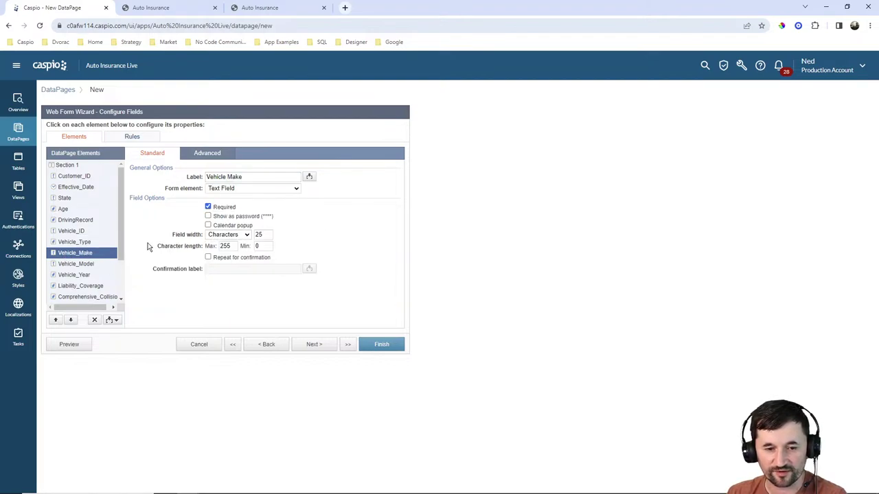
click(90, 242)
click(214, 207)
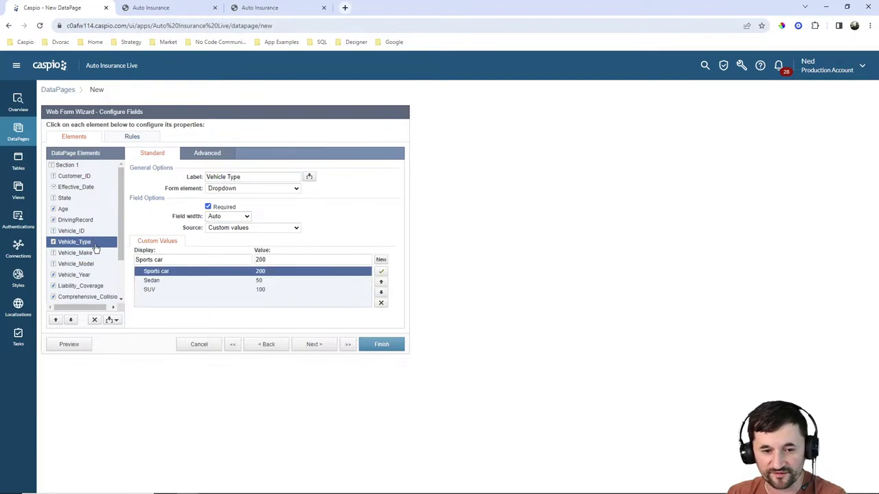
click(75, 253)
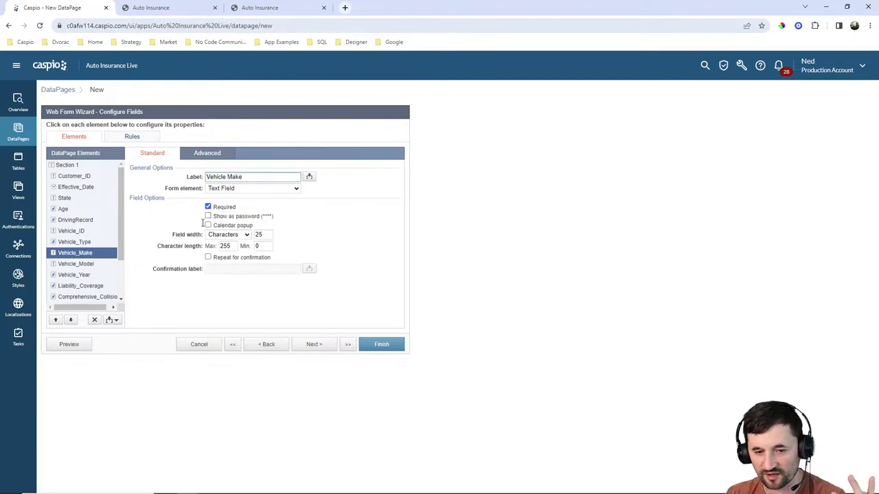
Tick Required for Vehicle_Model and Vehicle_Year, then select the Liability_Coverage field.
click(84, 264)
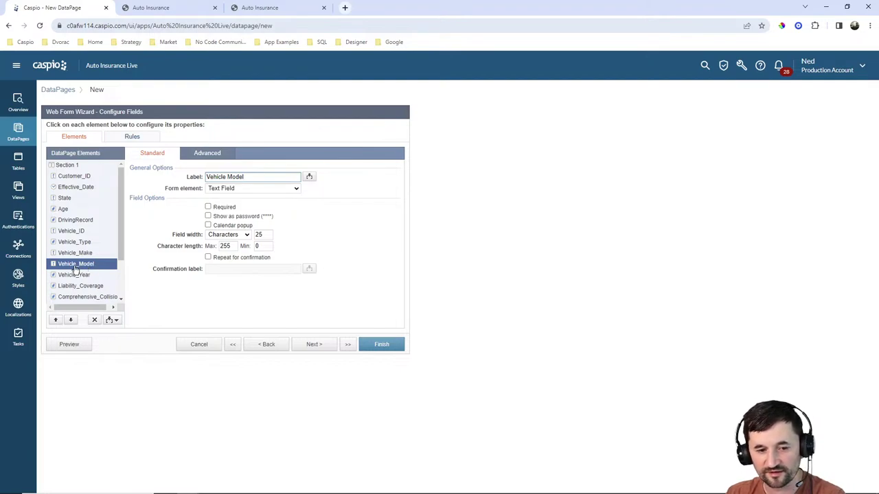
click(217, 208)
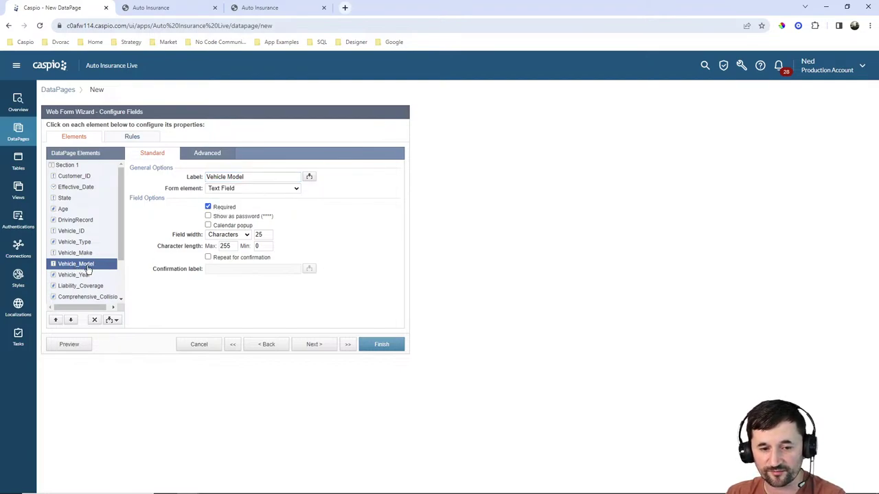
click(77, 276)
click(223, 210)
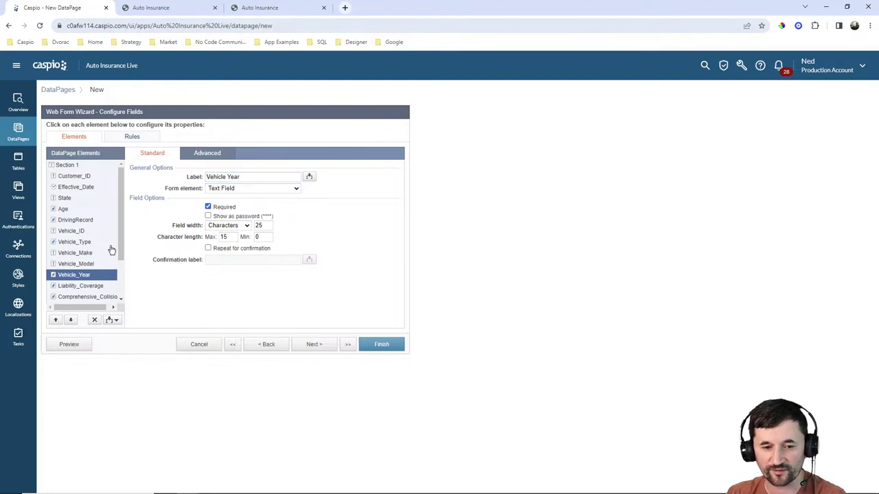
scroll(106, 253, down, 2)
click(81, 232)
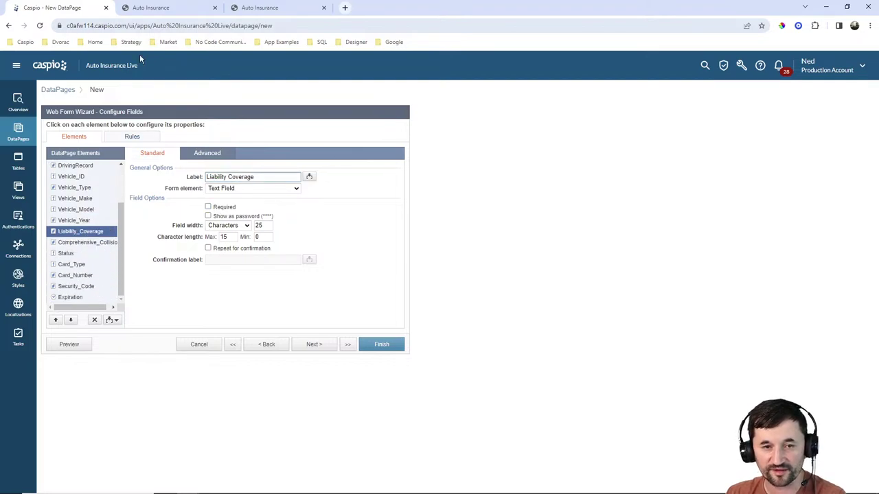
Check the Liability Coverage and Comprehensive Collision options on the live New Policy form.
click(161, 9)
click(272, 334)
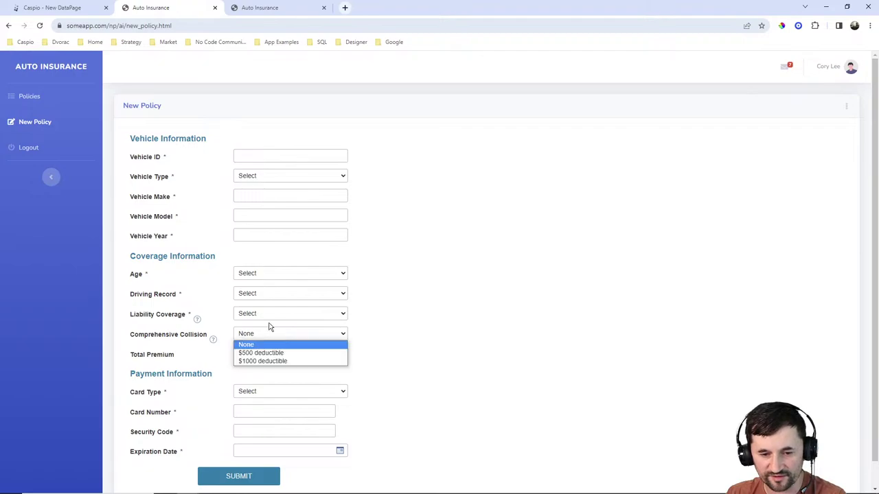
click(268, 315)
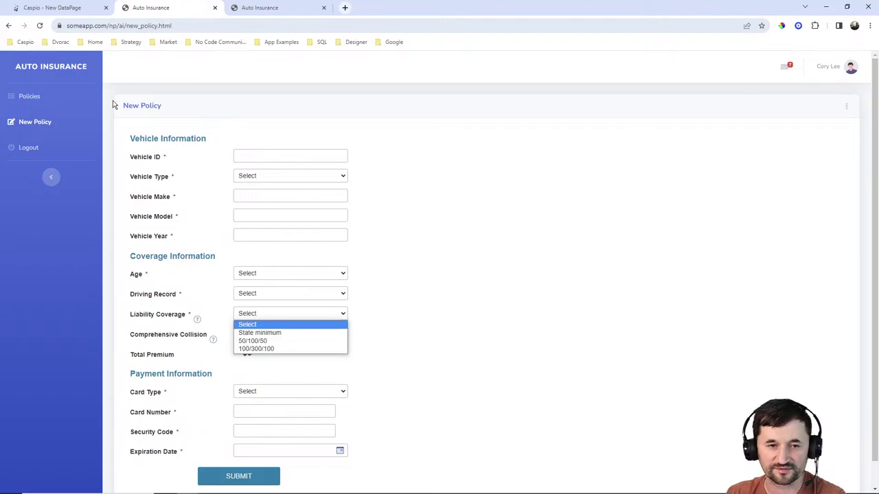
click(62, 8)
Make Liability_Coverage a dropdown with a first custom option State Min = 200.
click(250, 188)
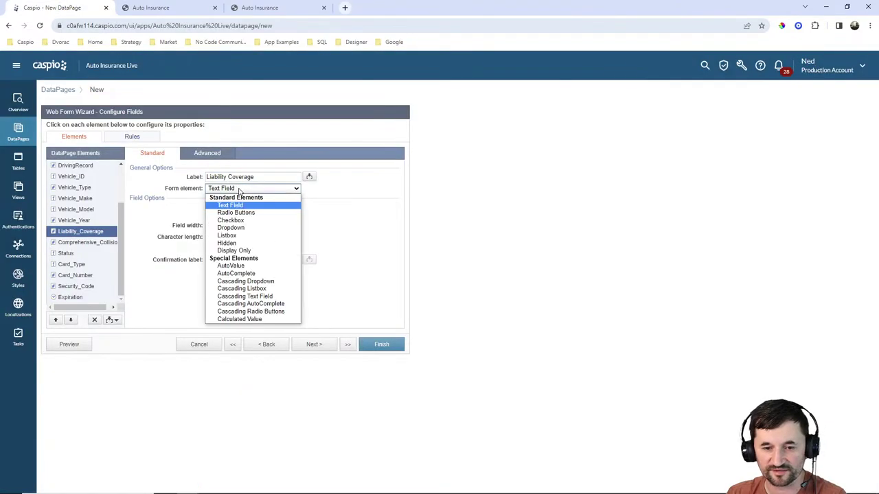
click(238, 232)
click(234, 259)
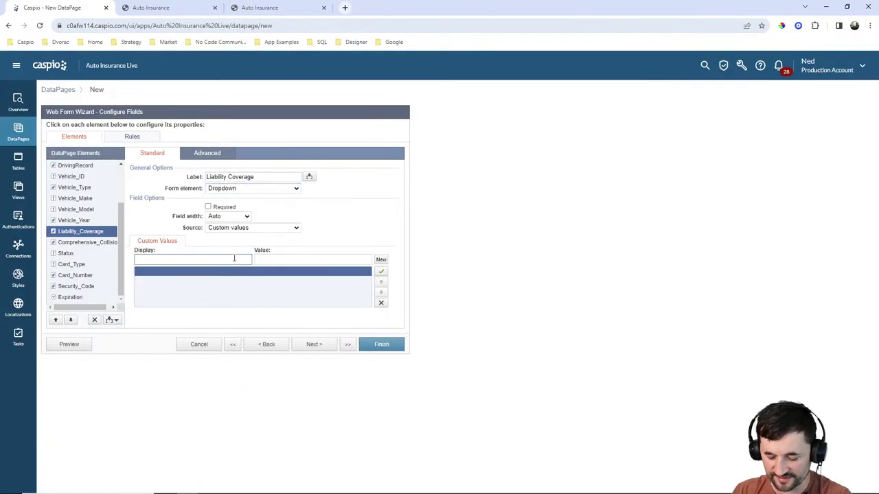
text(State Min)
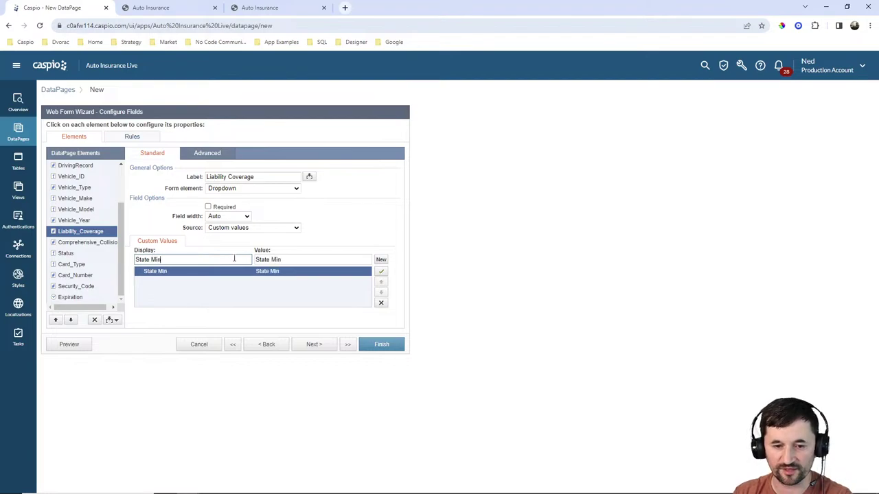
key(Tab)
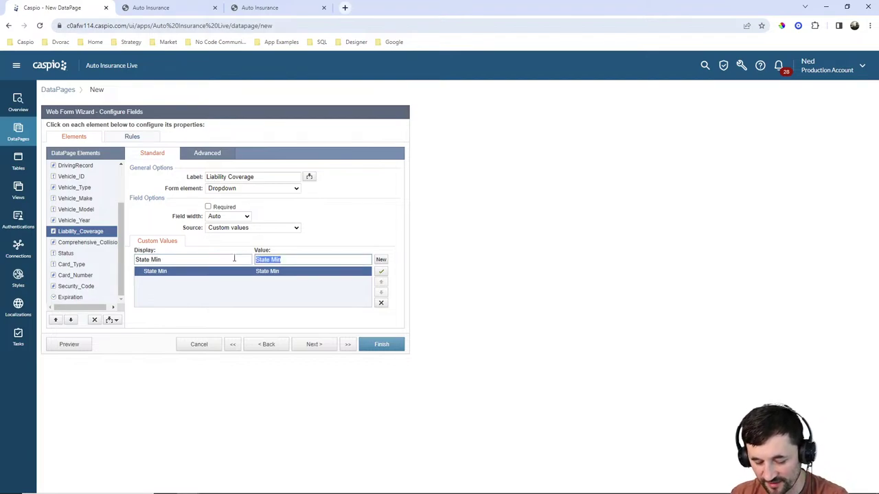
text(200)
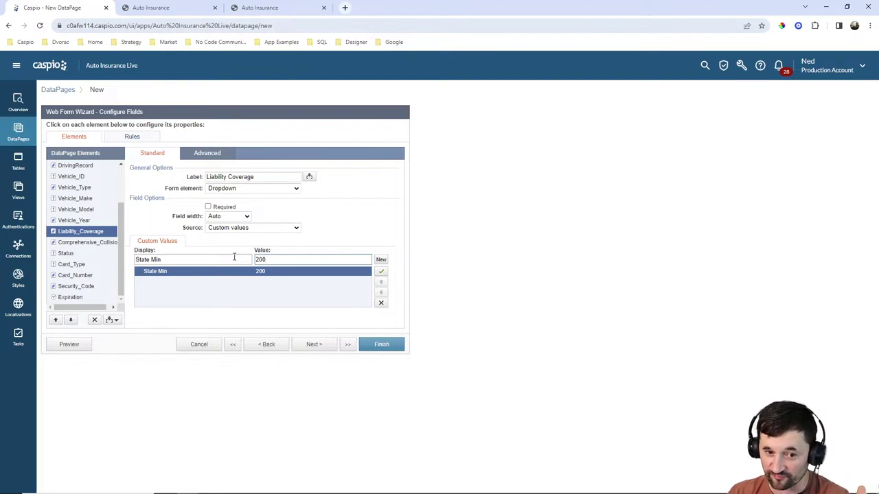
Add options 50/100/50 = 500 and 100/300/100 = 1000, then select Comprehensive_Collision.
click(382, 261)
text(5)
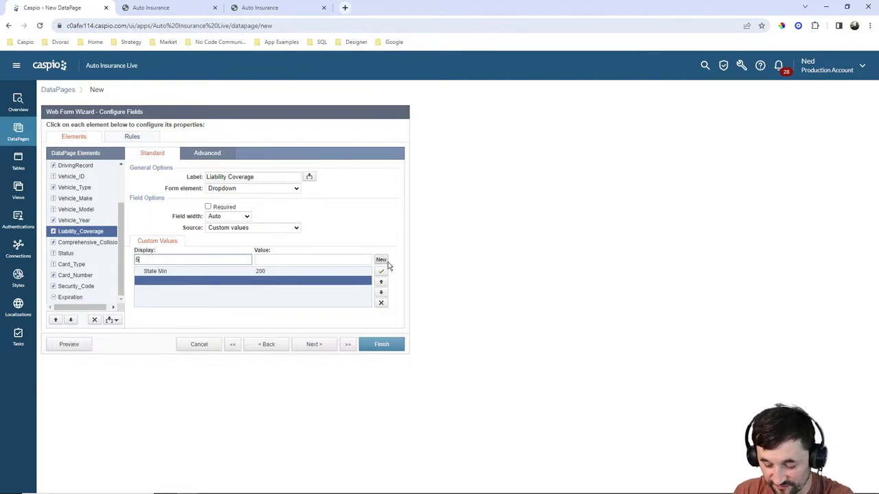
text(0/100)
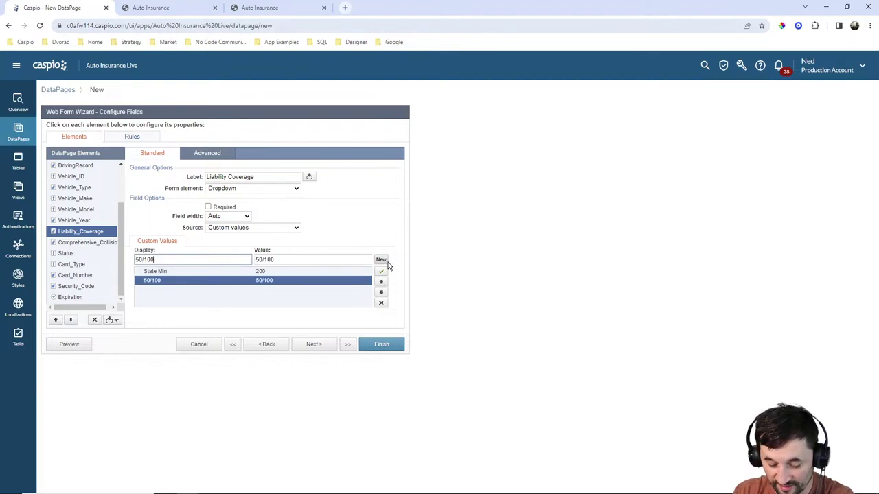
text(/50)
key(Tab)
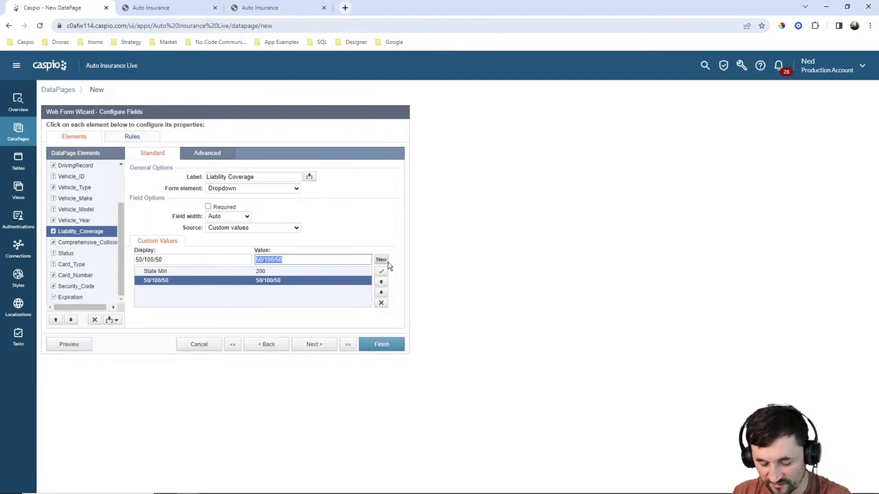
text(500)
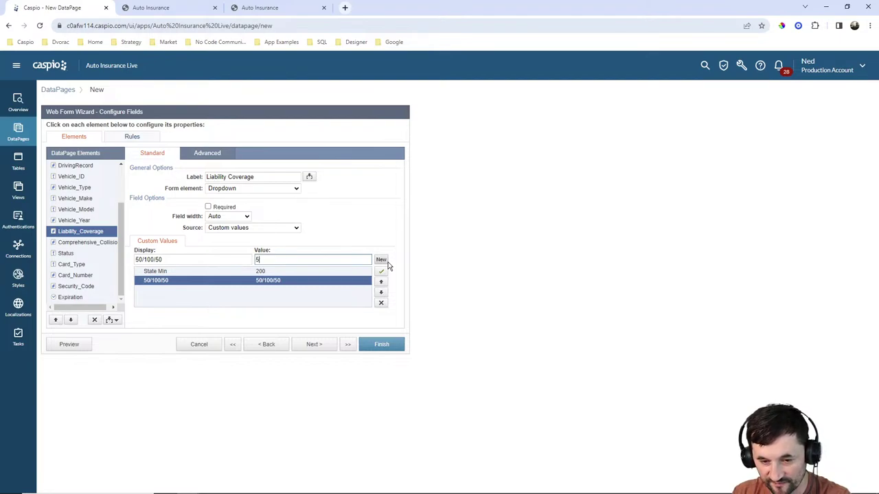
click(382, 261)
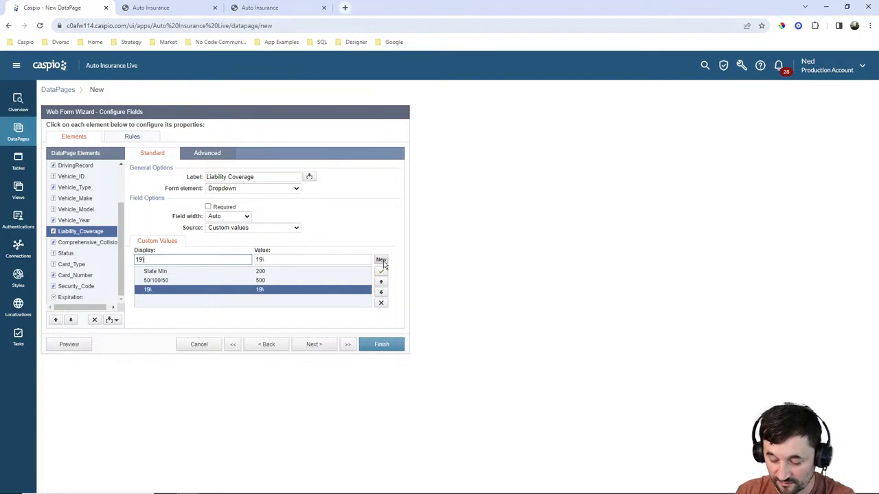
text(100)
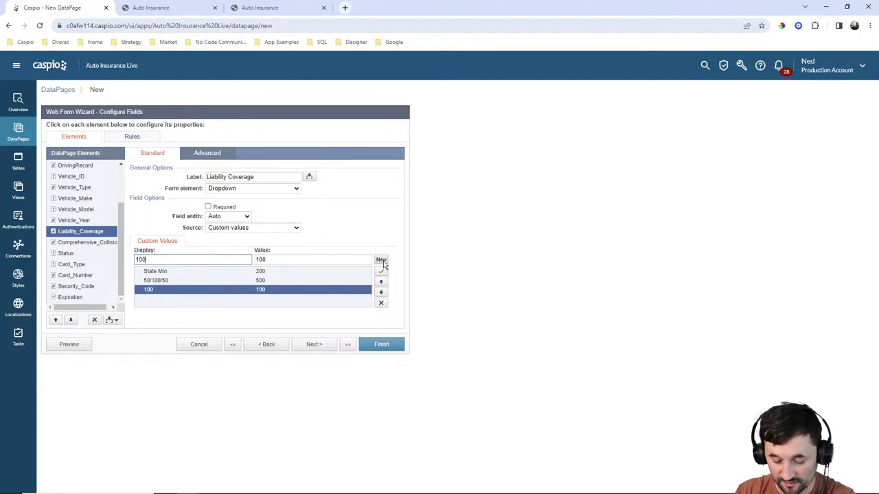
text(/300/)
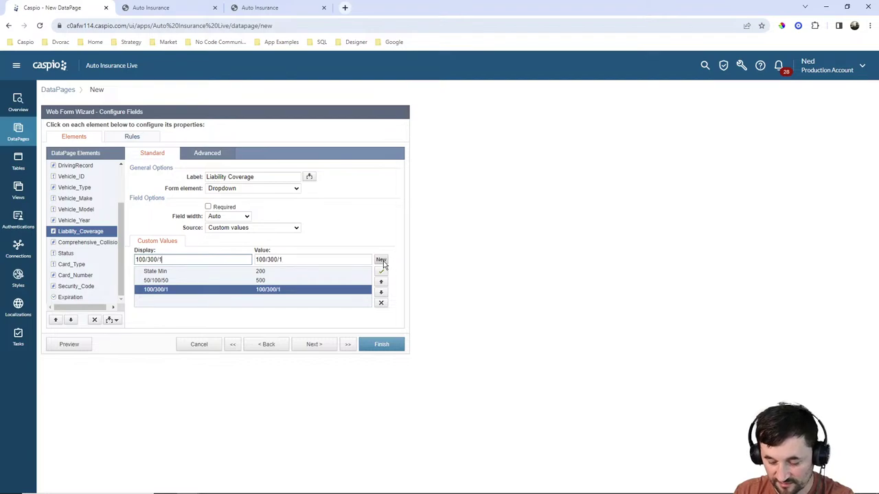
text(100)
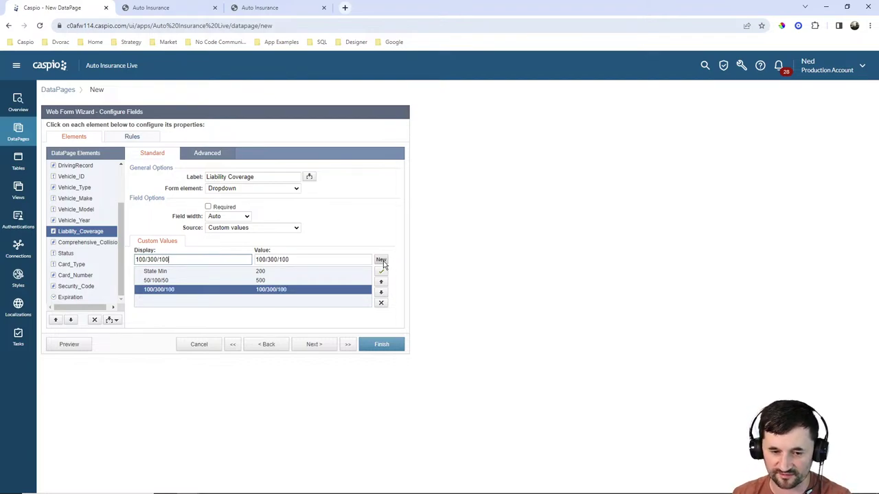
key(Tab)
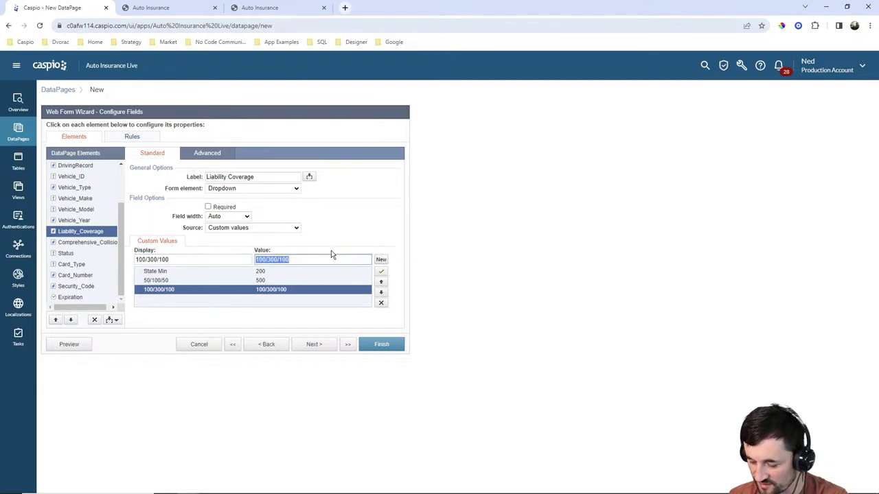
text(1000)
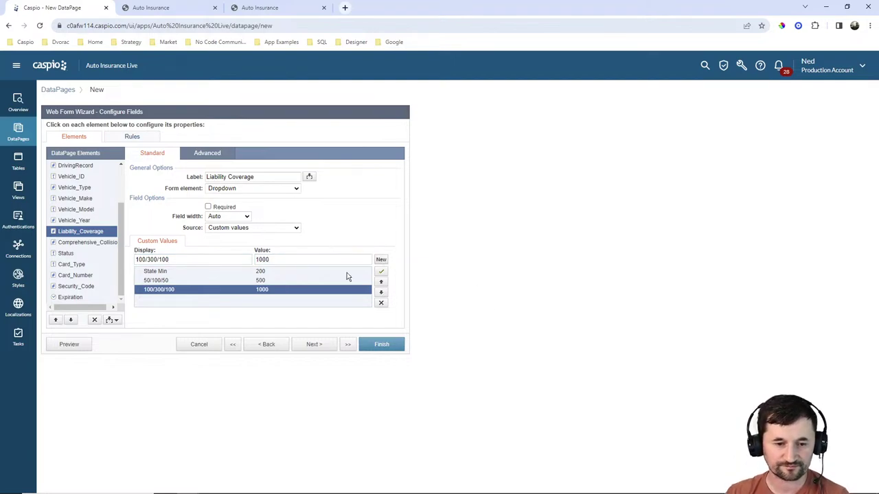
click(83, 243)
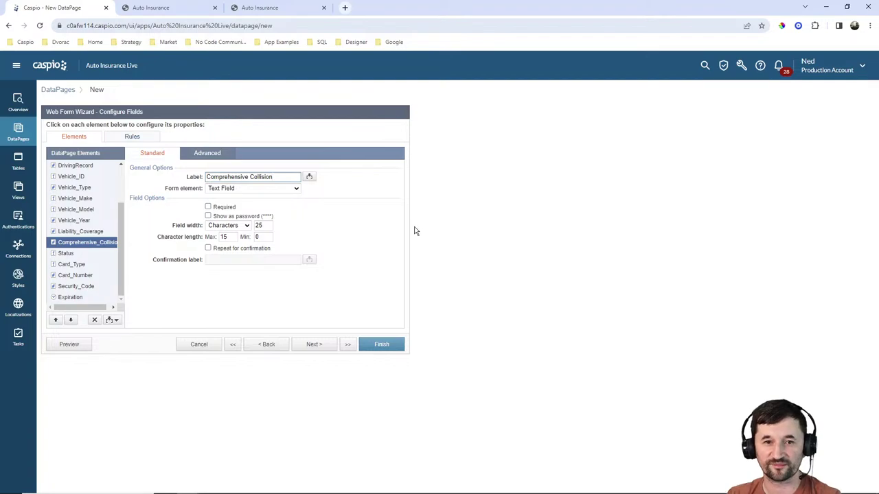
Review the Manage Policies page and the live New Policy form.
click(274, 11)
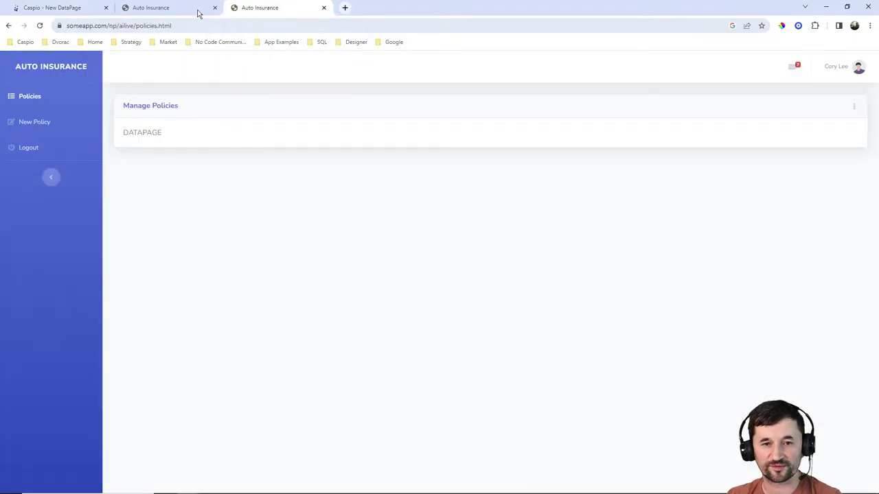
click(144, 11)
scroll(396, 284, down, 1)
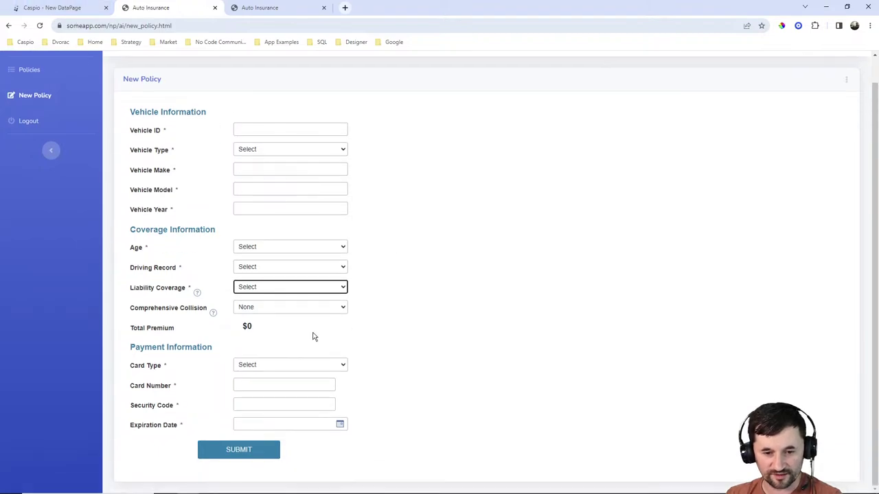
Insert a virtual field, Virtual1, and move it below Comprehensive_Collision.
click(58, 9)
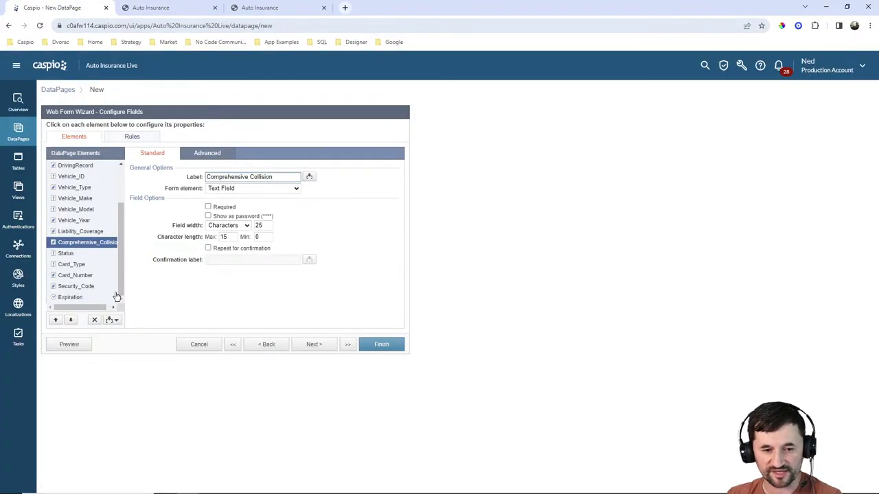
click(114, 320)
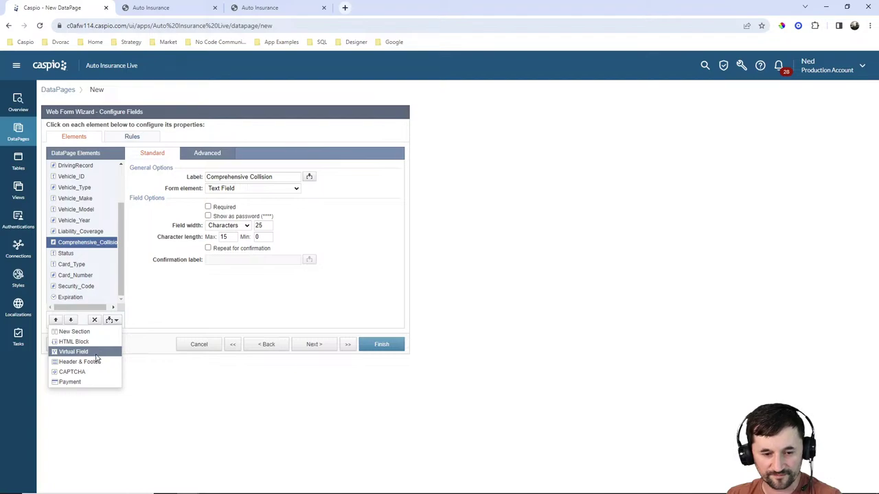
click(73, 353)
click(70, 320)
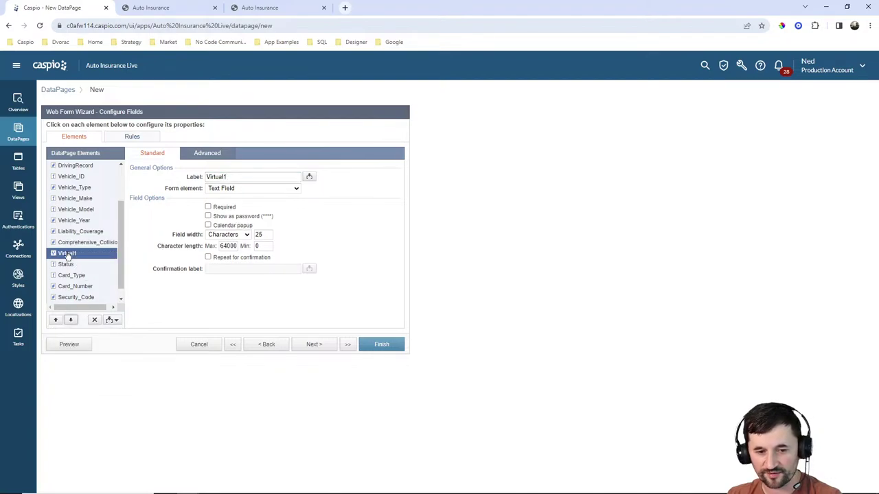
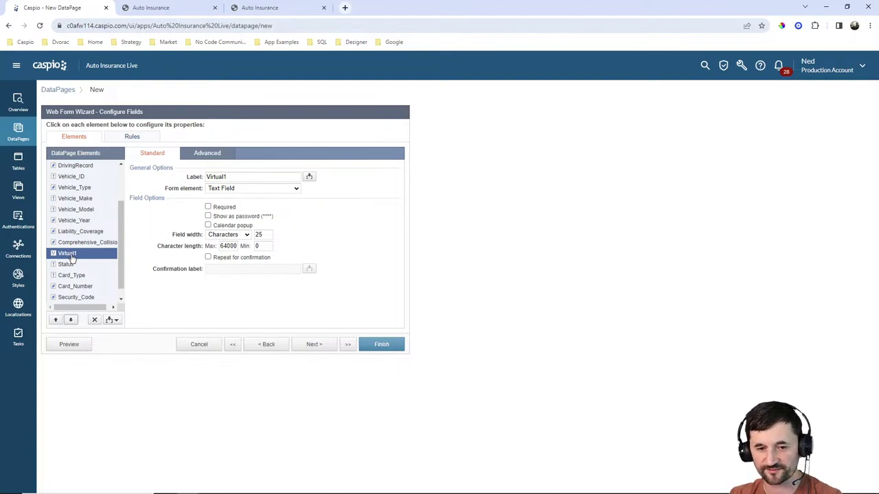
Make Virtual1 a Calculated Value and insert IsNull from Misc Functions into its formula.
click(233, 188)
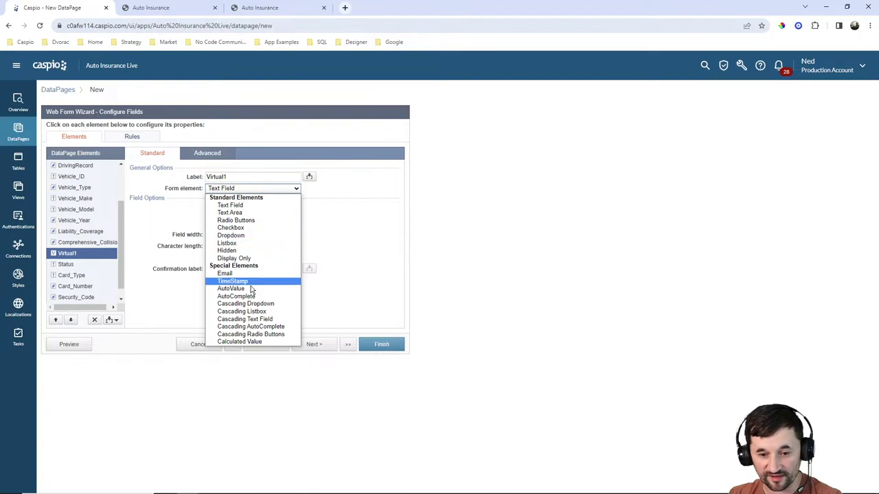
click(244, 342)
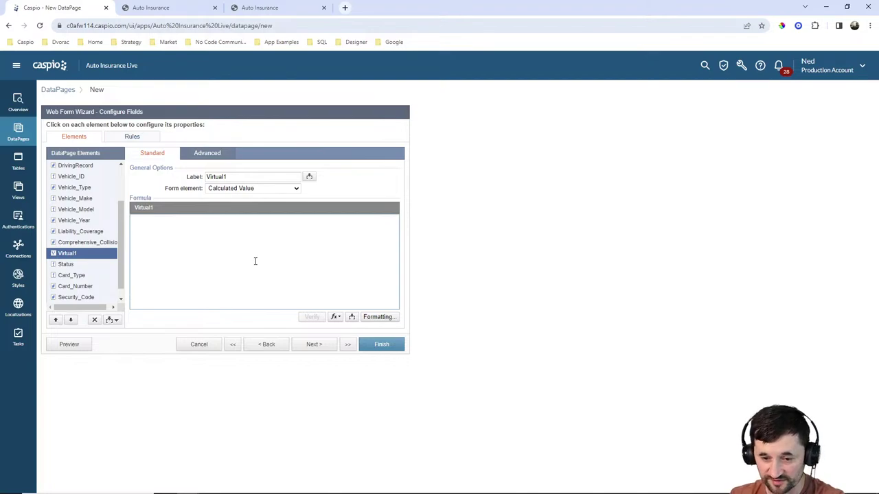
click(337, 318)
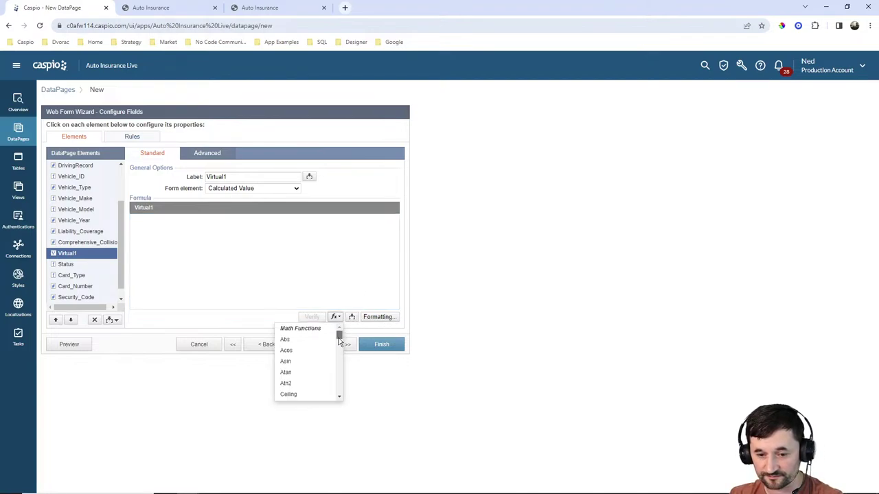
drag(339, 336, 340, 391)
click(294, 361)
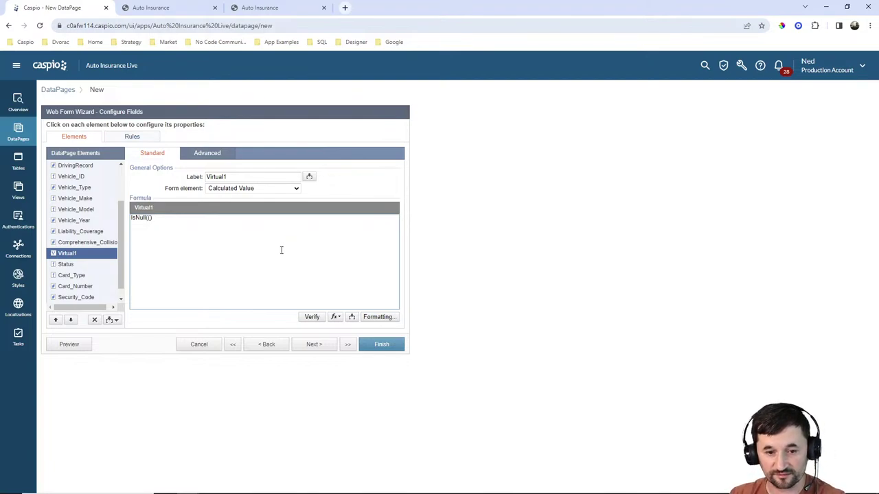
Insert the Age, DrivingRecord and Vehicle_Type fields into the IsNull formula.
click(349, 318)
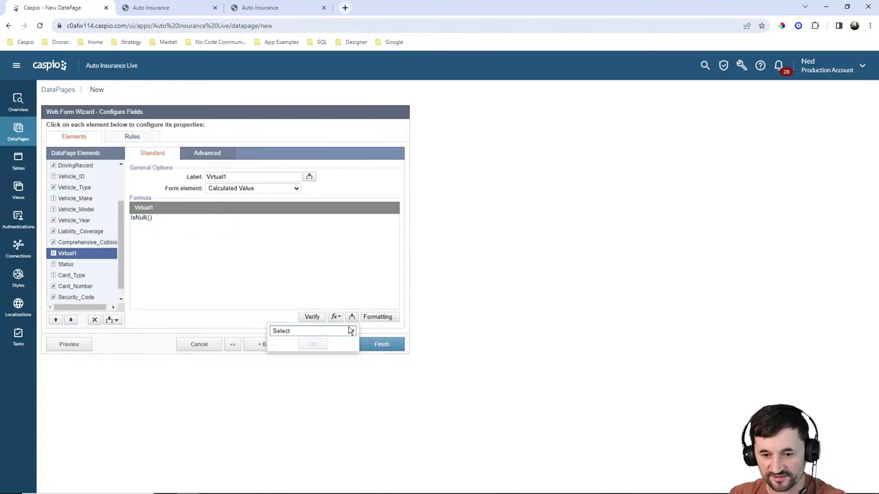
click(348, 332)
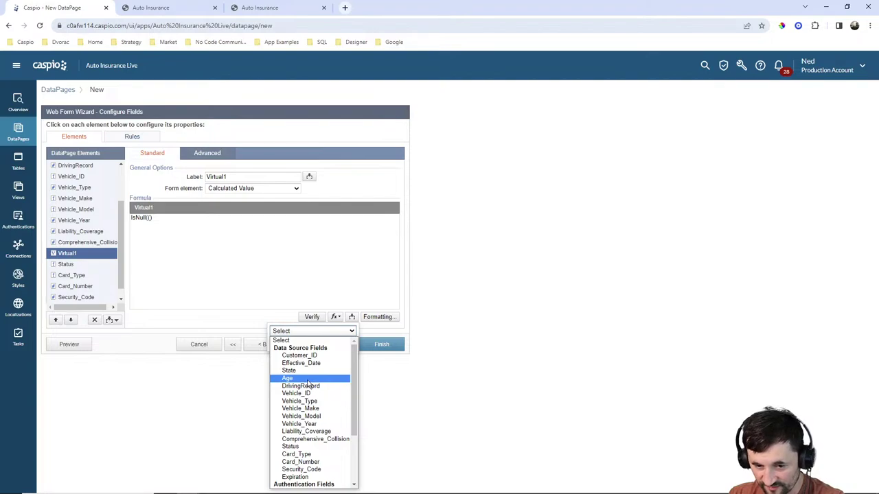
click(304, 379)
click(315, 344)
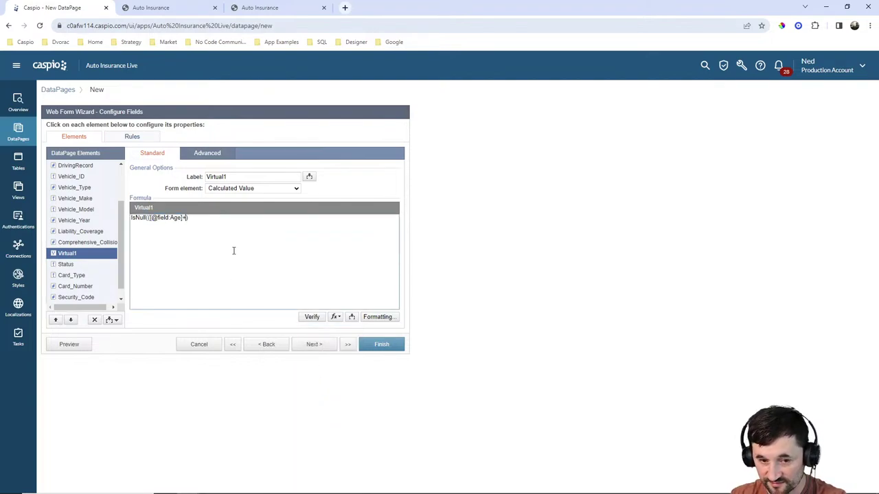
click(350, 316)
click(347, 332)
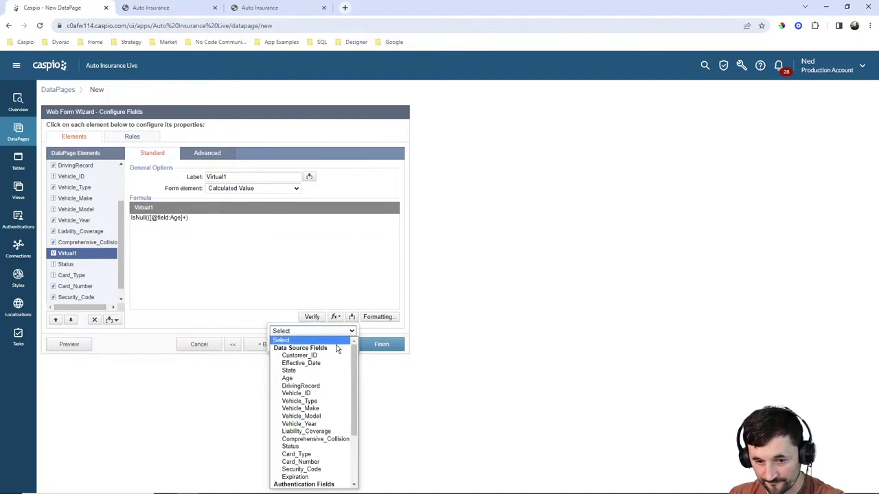
click(302, 385)
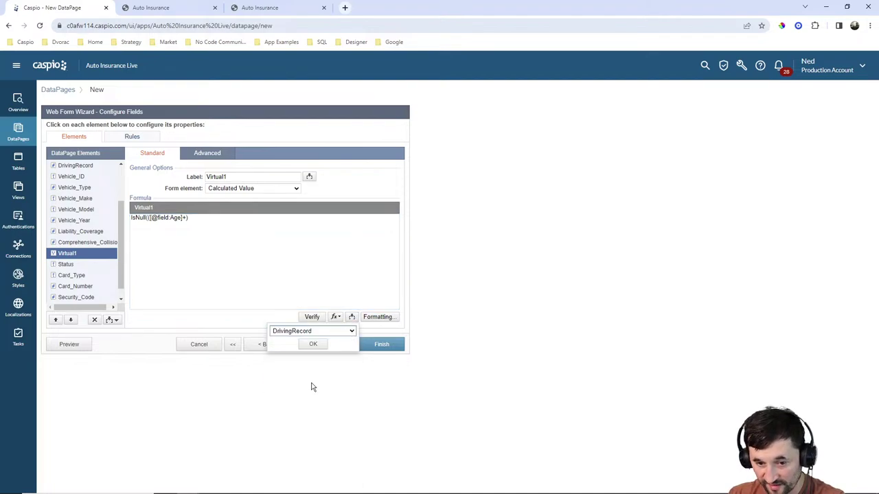
click(315, 344)
click(265, 220)
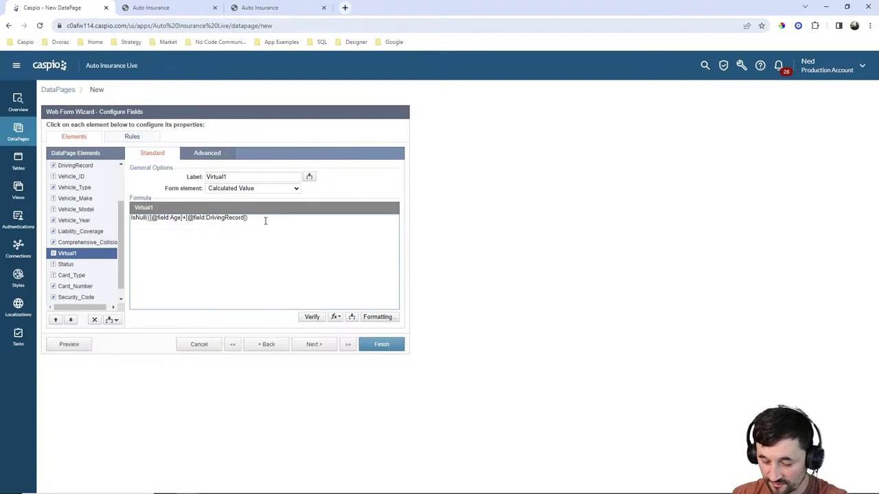
click(351, 317)
click(347, 332)
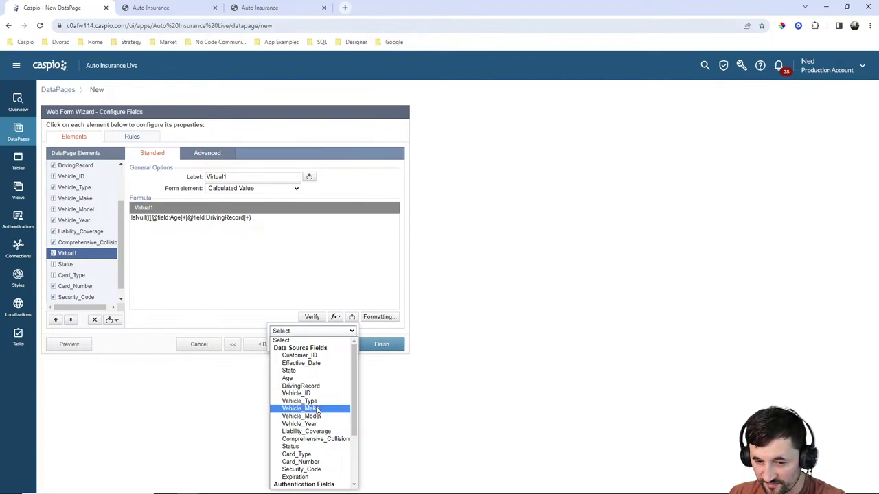
click(315, 401)
click(312, 345)
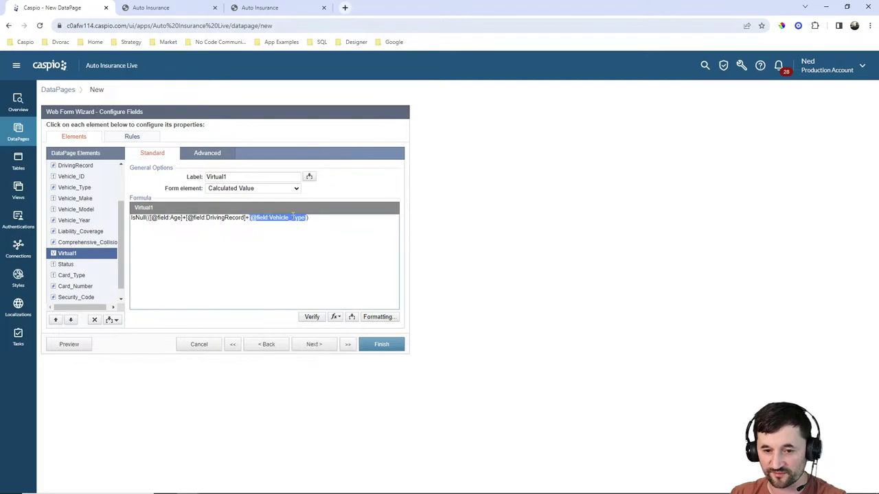
click(337, 222)
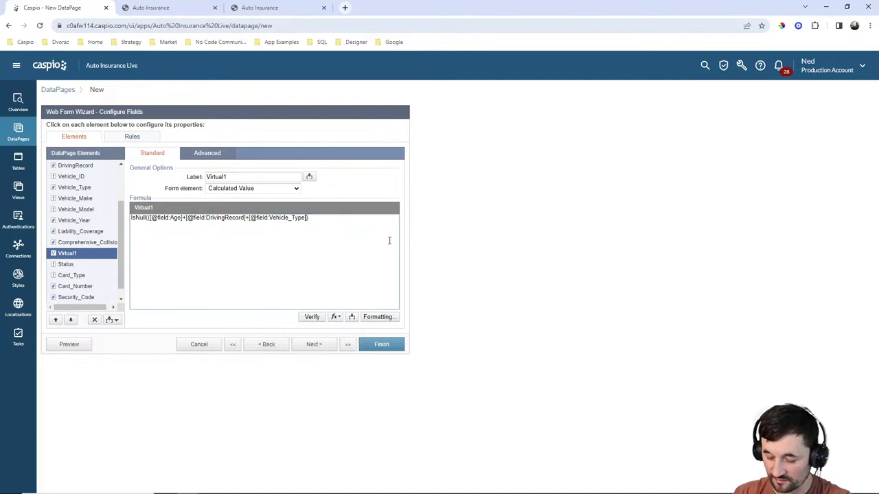
Add the Liability_Coverage and Comprehensive_Collision fields to the formula.
click(350, 316)
click(351, 331)
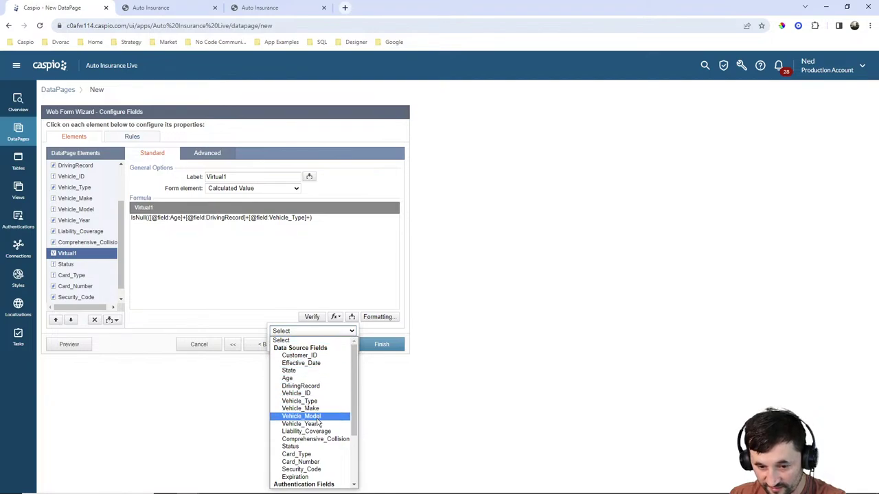
click(313, 431)
click(317, 345)
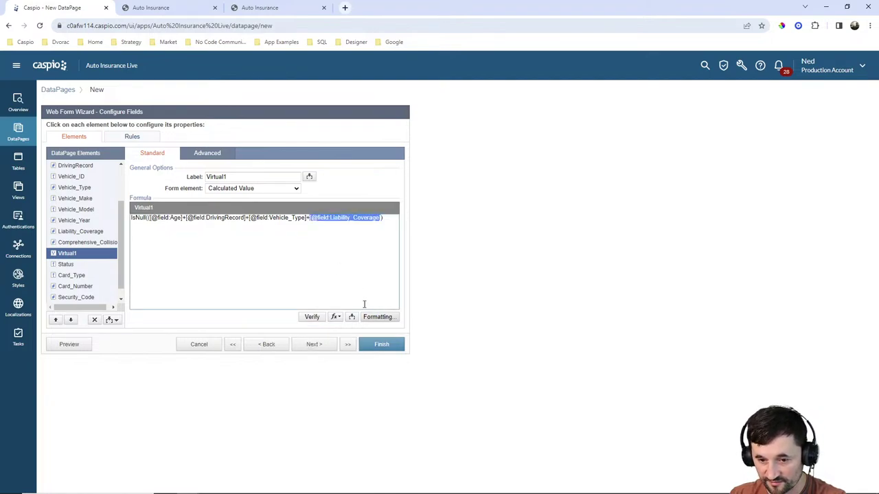
click(381, 221)
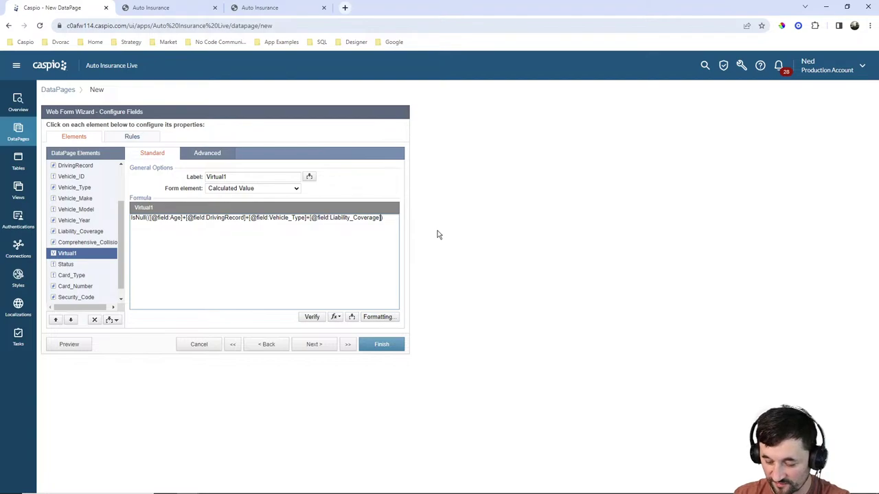
click(350, 317)
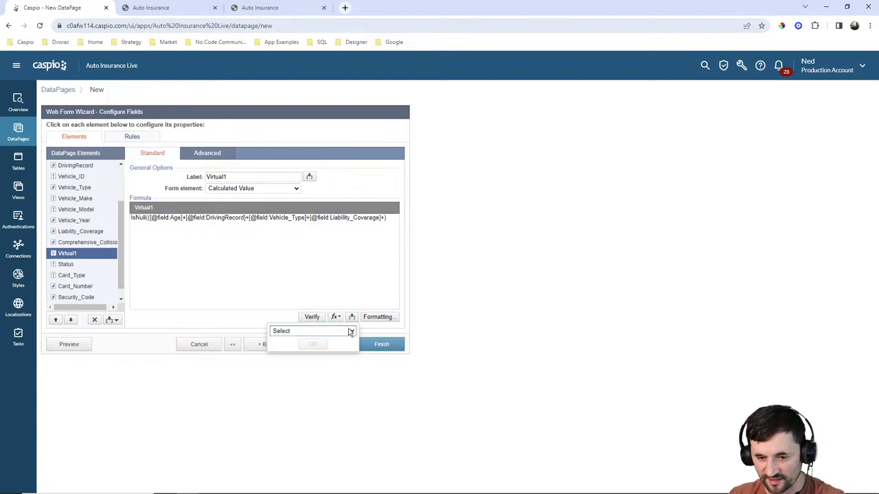
click(351, 331)
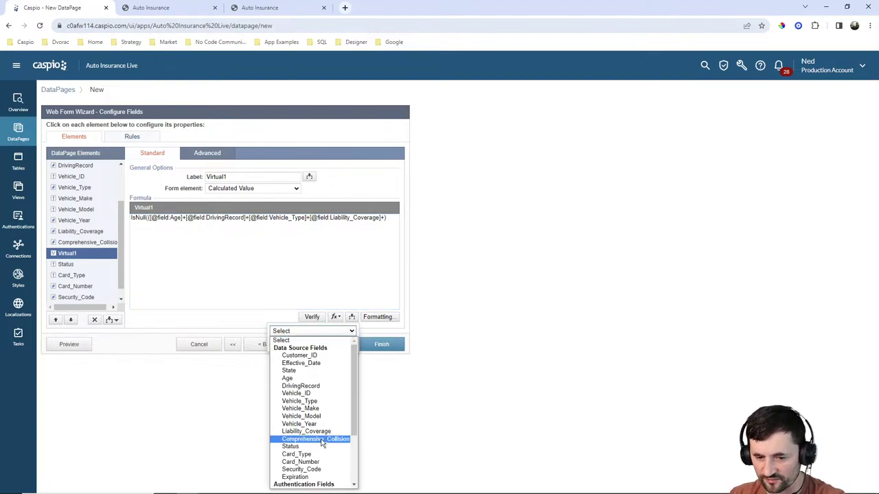
click(321, 439)
click(323, 345)
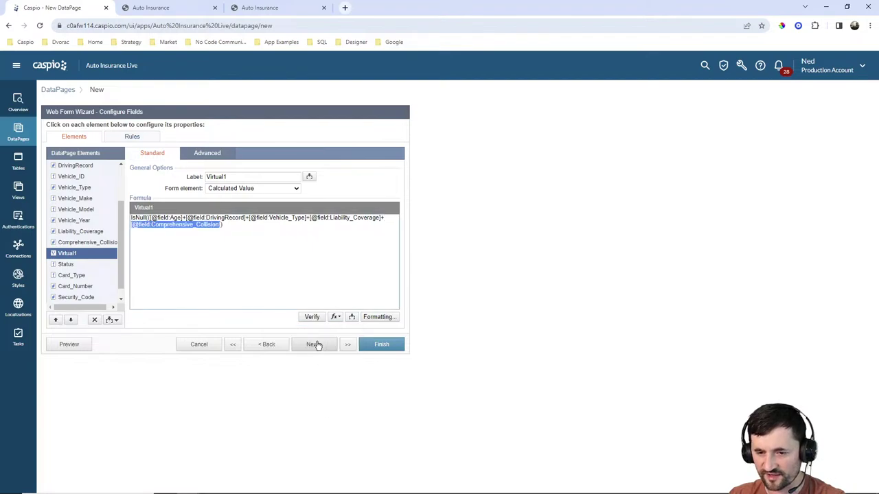
click(231, 221)
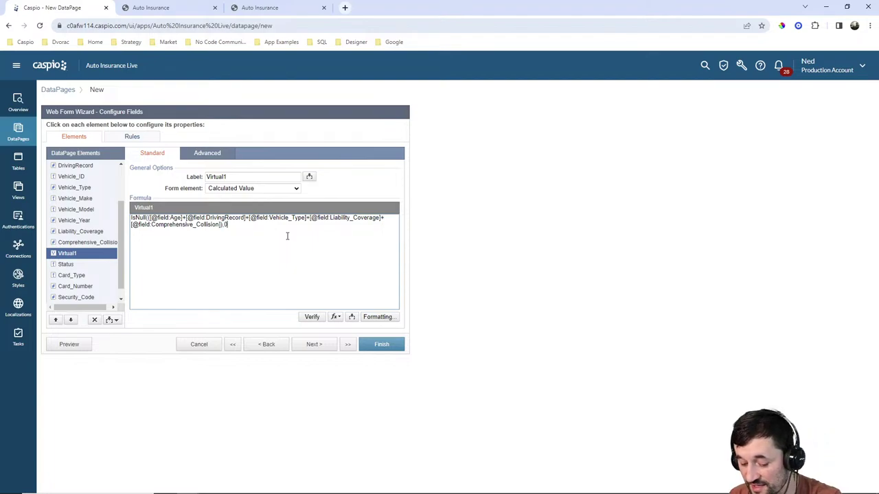
Format the calculated value as custom Currency with 0 decimal digits.
click(372, 319)
click(465, 213)
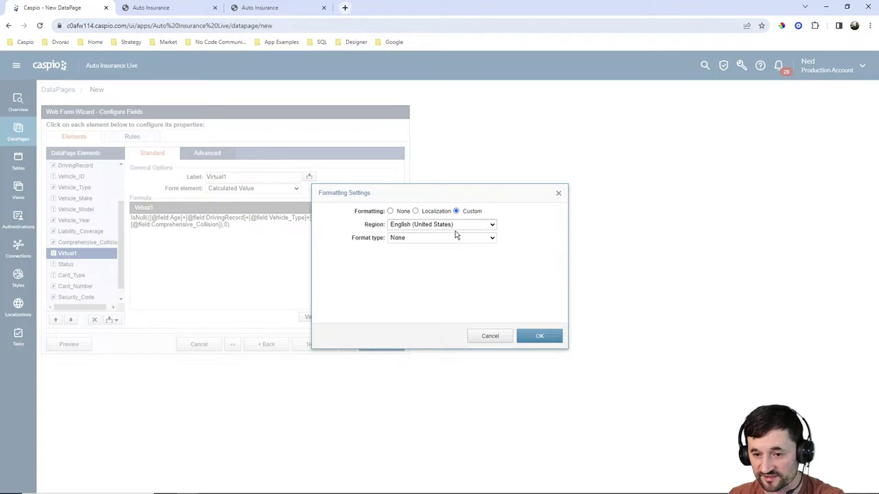
click(454, 237)
click(429, 264)
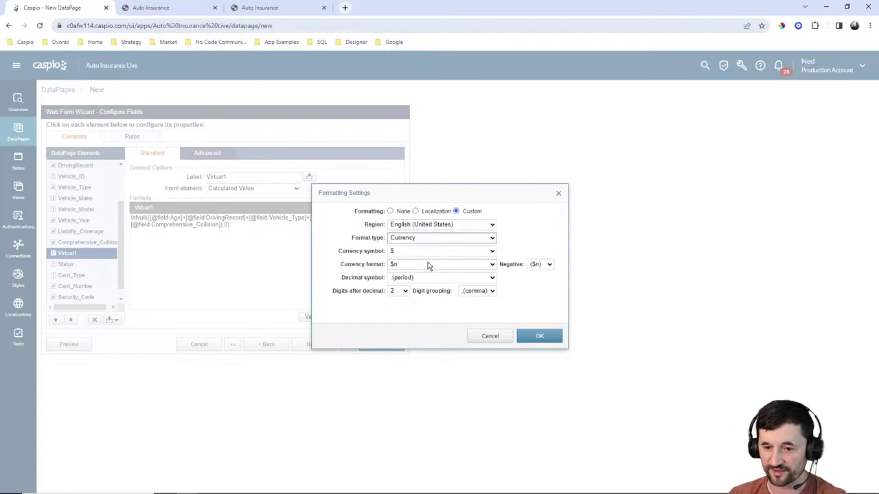
click(404, 291)
click(398, 300)
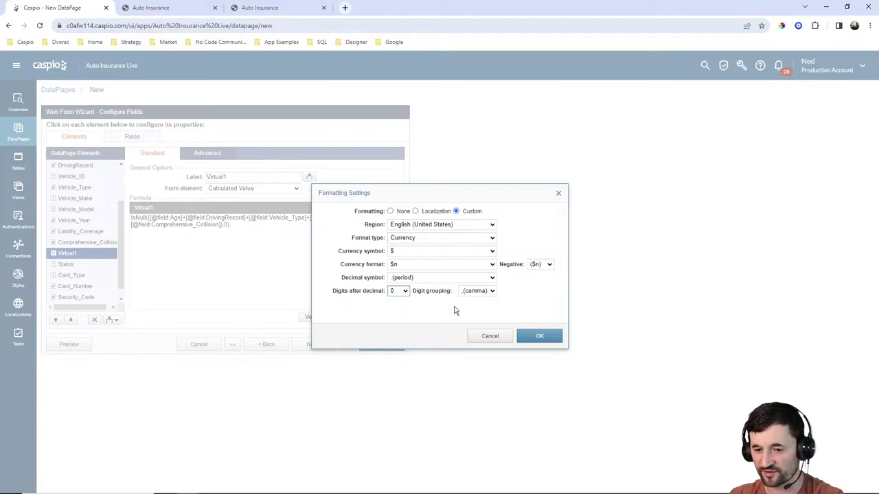
click(539, 335)
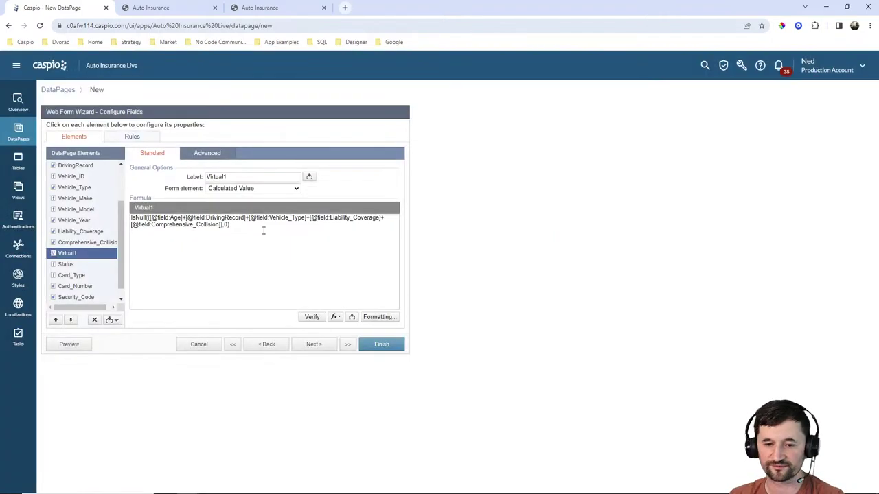
scroll(90, 248, down, 1)
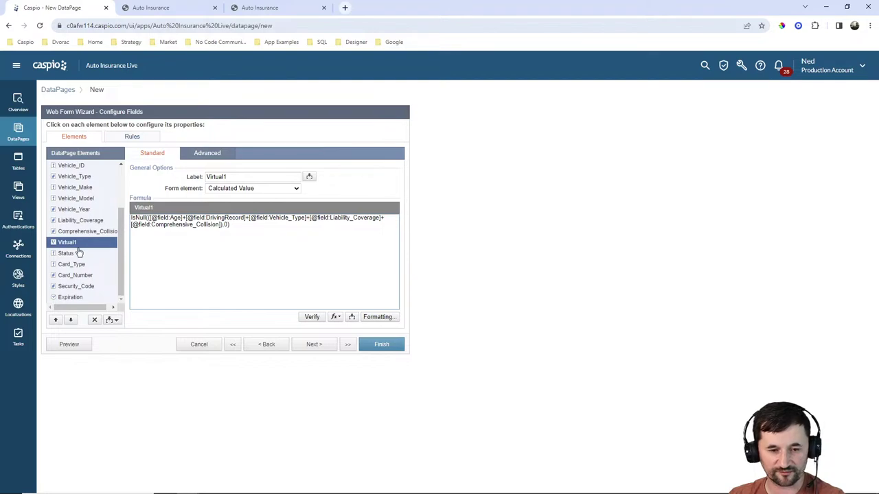
Make Status a Hidden element and edit its default value.
click(71, 253)
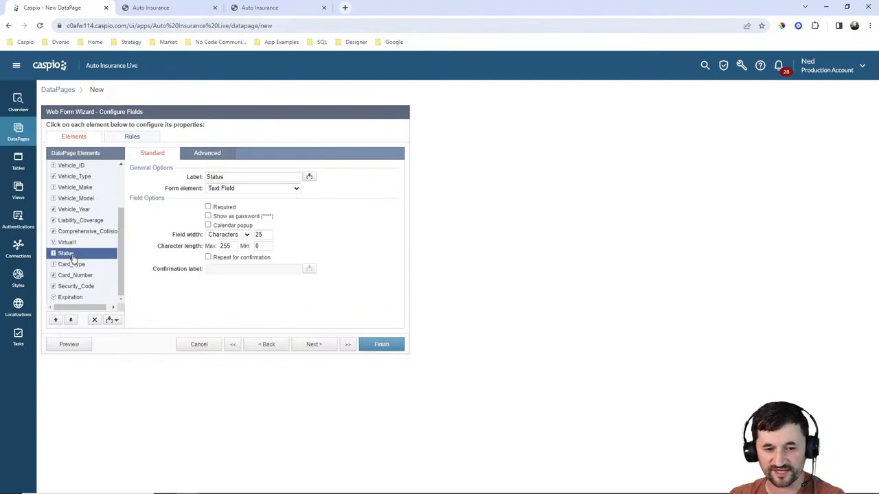
click(231, 190)
click(230, 247)
click(291, 207)
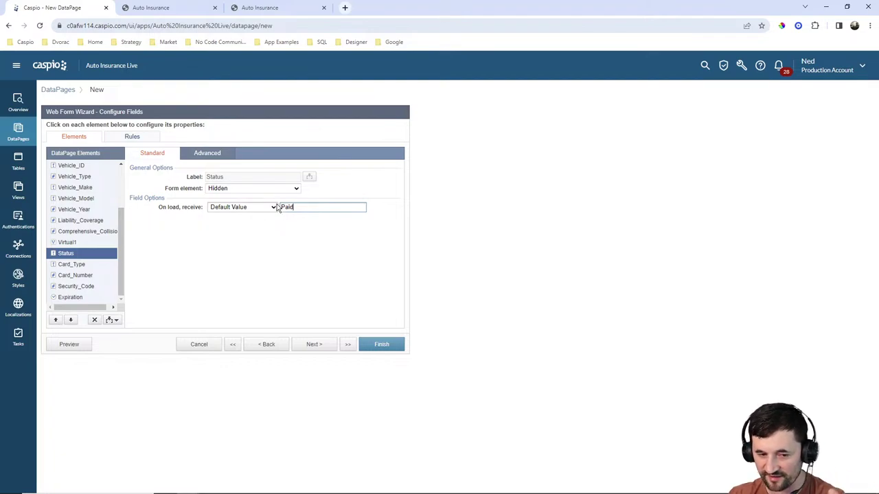
Turn Card_Type into a dropdown with custom values Select, Visa and Mastercard.
click(77, 266)
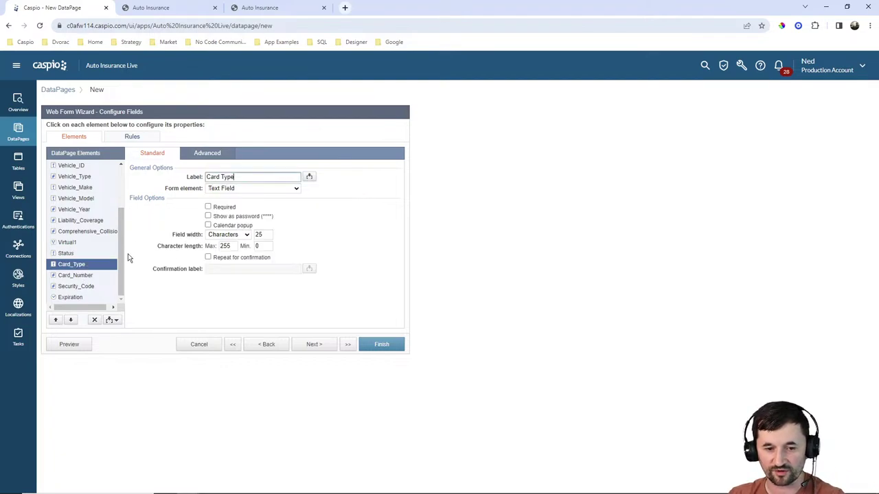
click(241, 188)
click(239, 235)
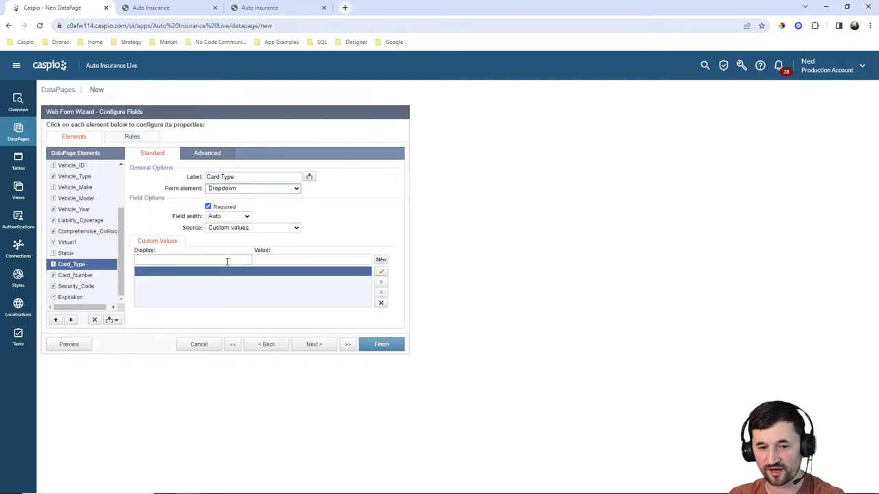
click(227, 261)
text(Seleect)
key(BackSpace)
key(BackSpace)
key(BackSpace)
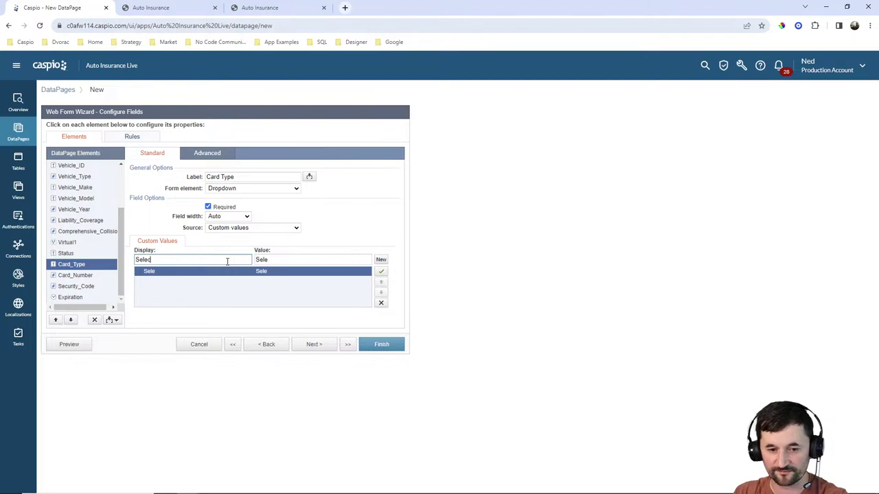
double_click(302, 259)
key(BackSpace)
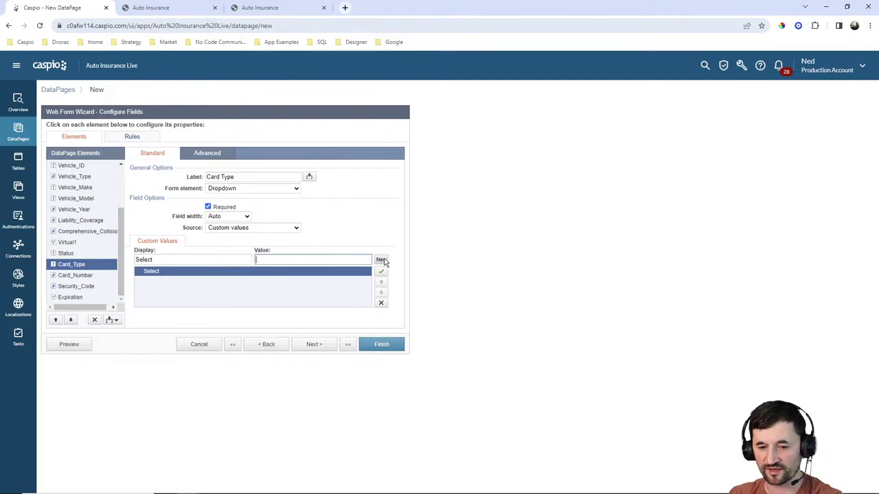
click(381, 260)
text(Visa)
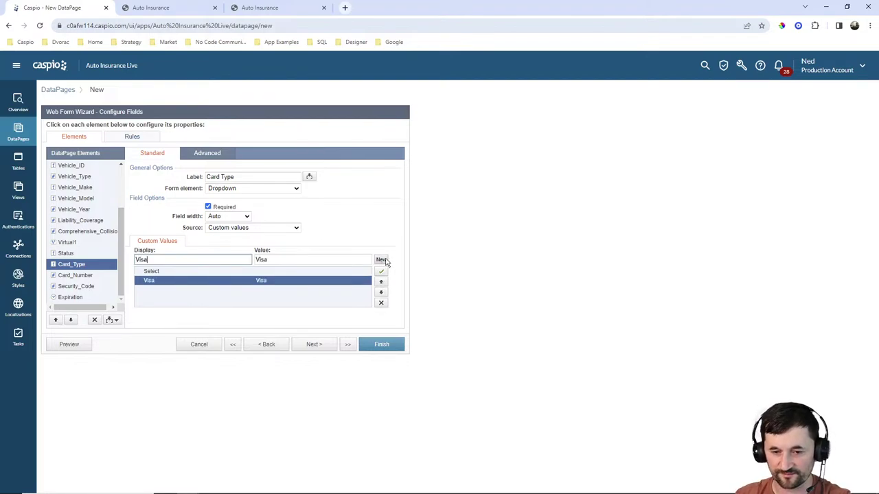
click(381, 259)
text(Mastercard)
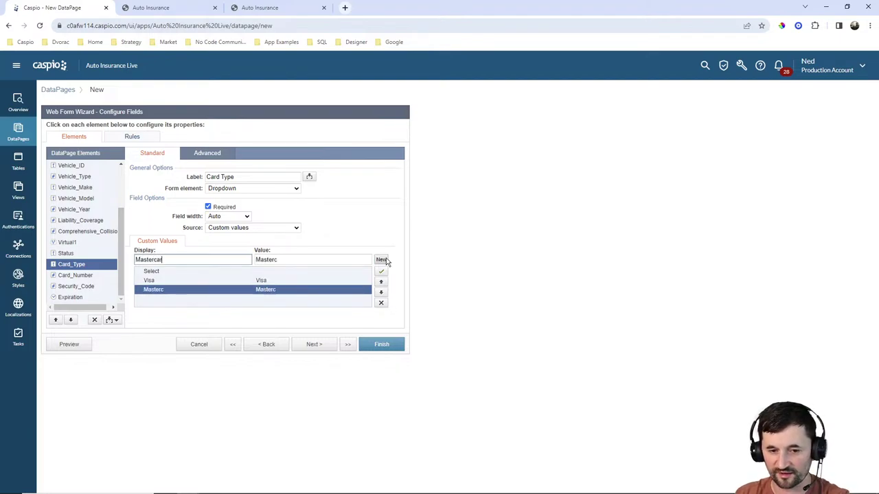
Mark Security_Code and Expiration as required fields.
click(71, 276)
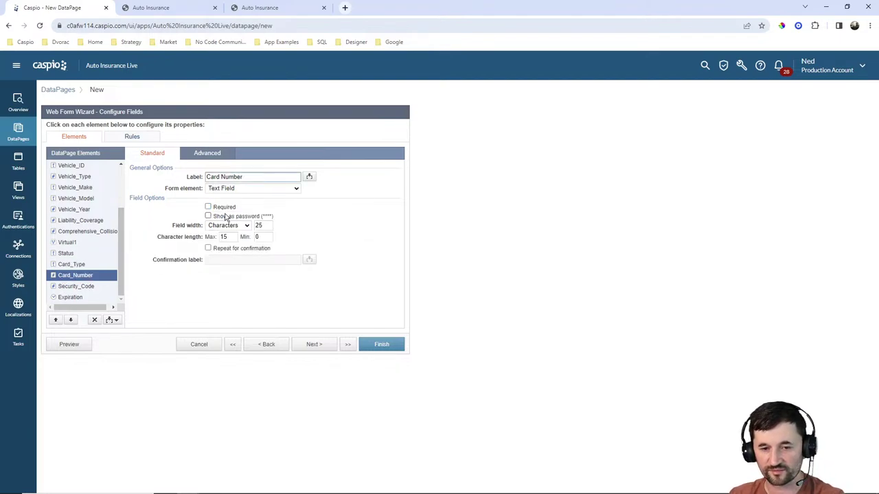
click(84, 287)
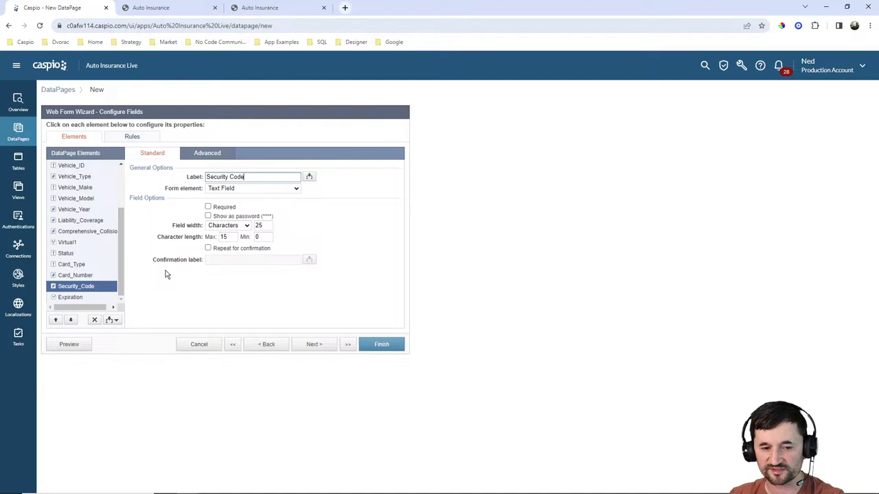
click(210, 208)
click(73, 298)
click(223, 209)
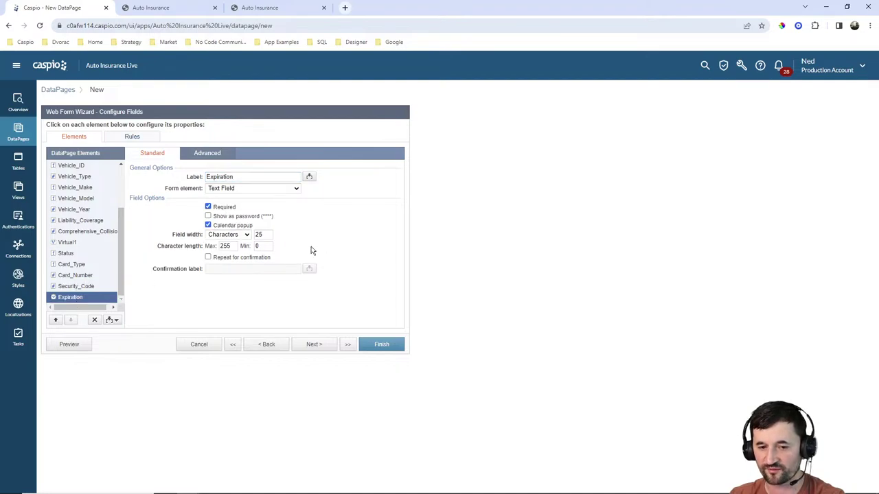
Finish the Create a policy DataPage and enable its deployment to get the embed code.
click(383, 345)
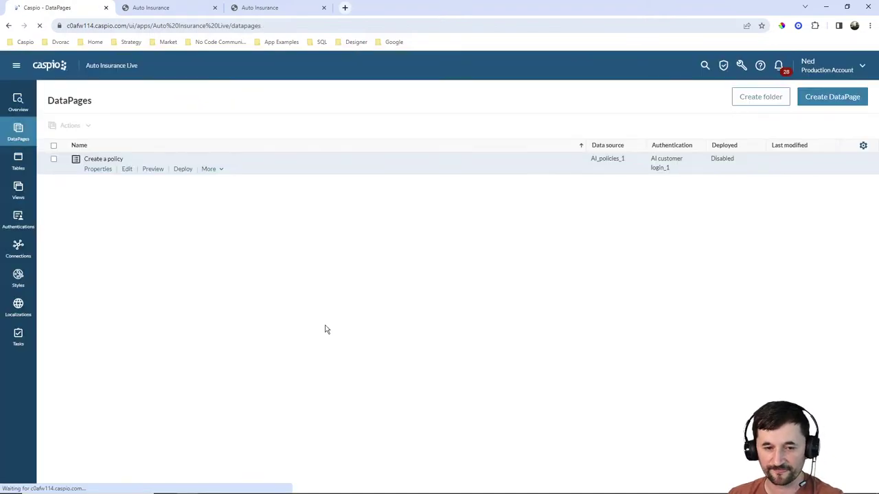
click(183, 169)
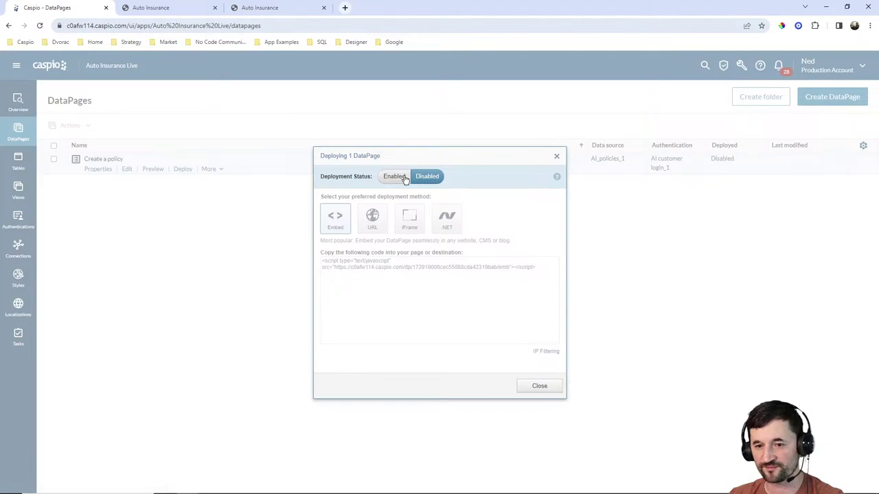
click(405, 177)
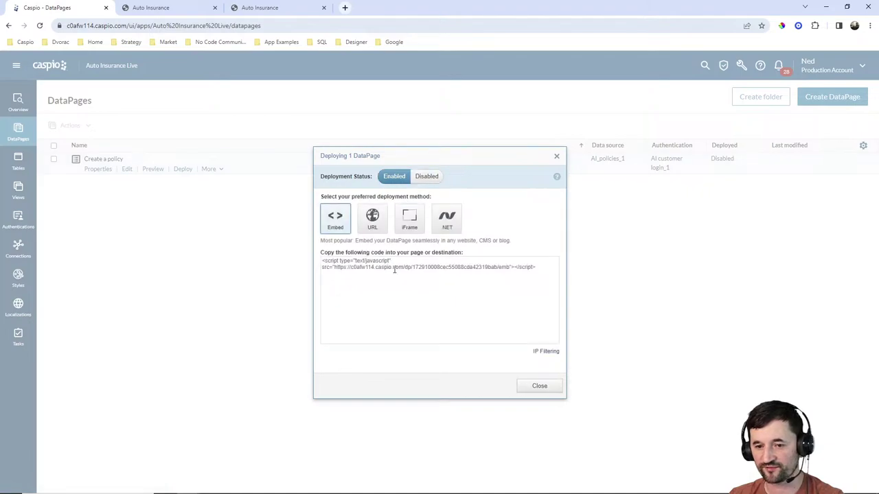
click(525, 387)
Replace the DATAPAGE placeholder in new_policy.html with the embed script and save.
click(525, 486)
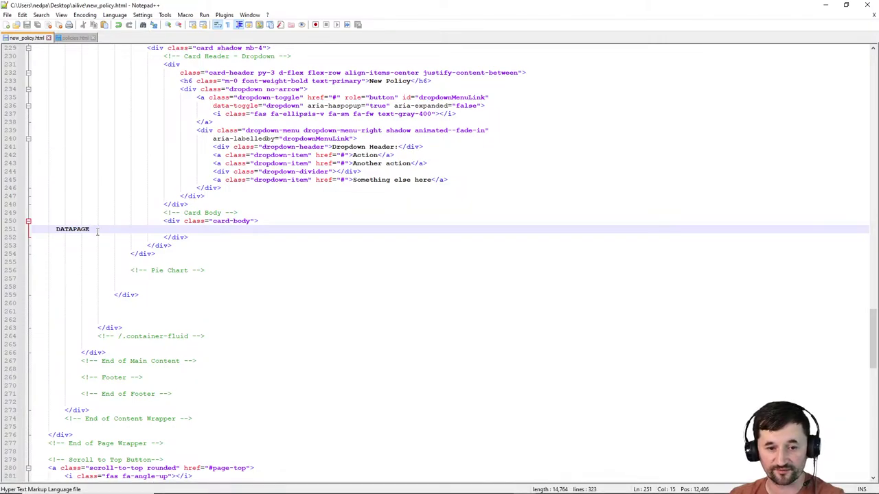
drag(97, 231, 55, 231)
text(<script type="text/javascript" src="https://c0afw114.caspio.com/dp/172910008cec55088cda42319bab/emb"></script>)
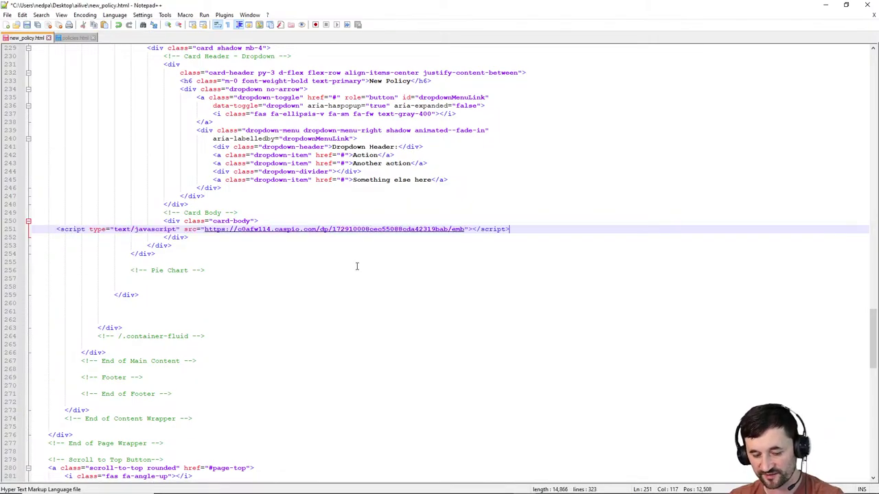
key(ctrl+s)
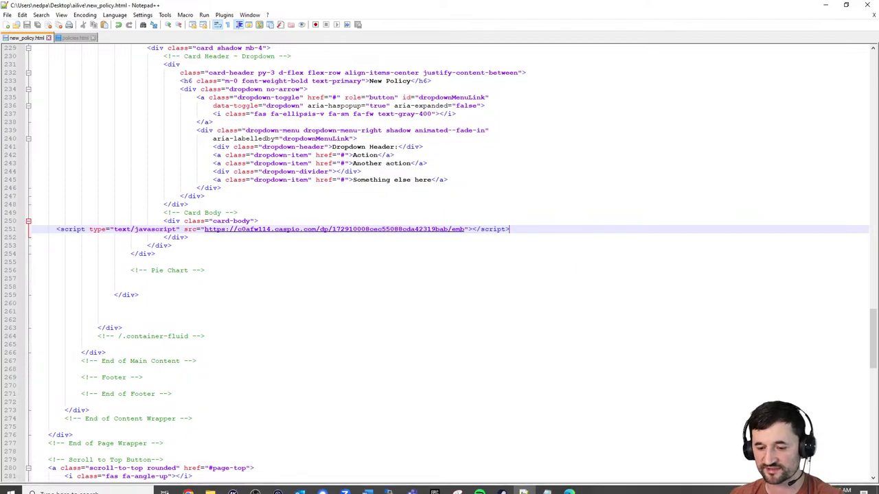
click(391, 485)
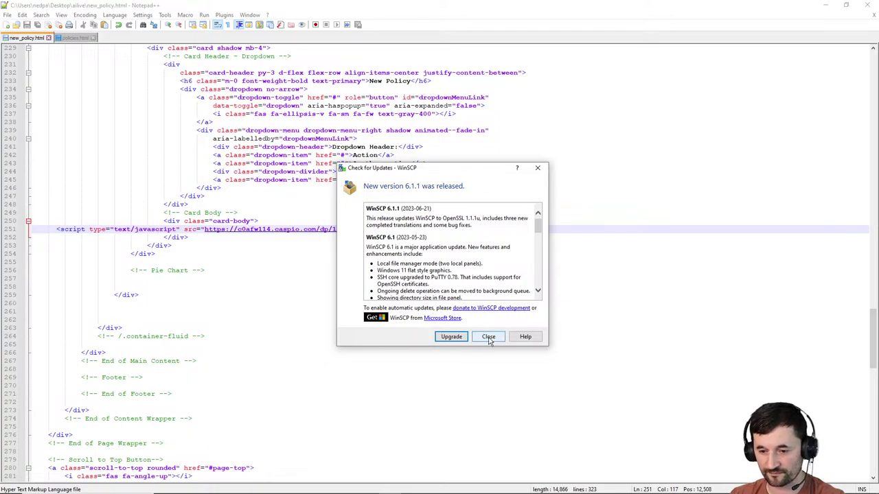
Dismiss the update notice and log in to the saved WinSCP workspace with the password.
click(488, 337)
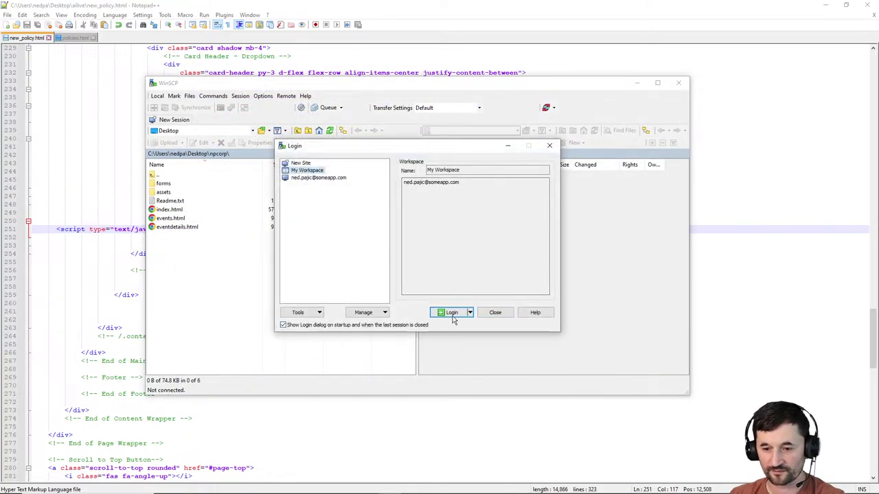
click(452, 314)
text(••)
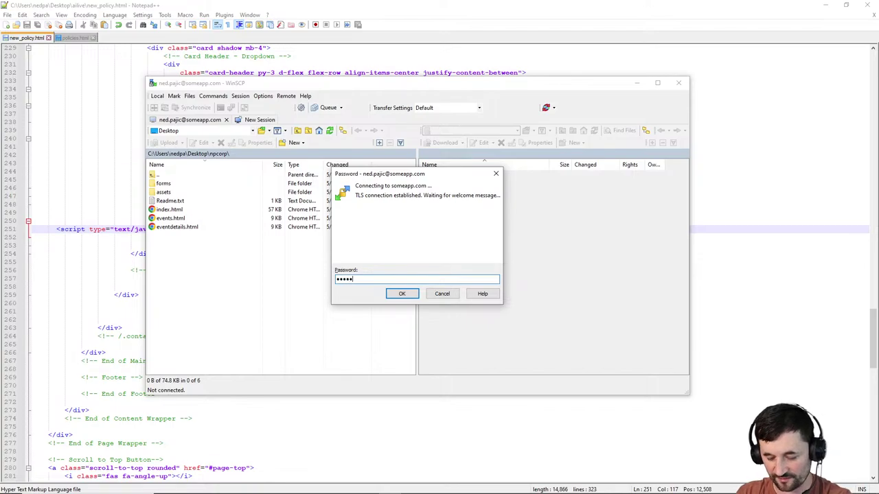
key(BackSpace)
key(BackSpace)
key(BackSpace)
key(BackSpace)
key(BackSpace)
key(BackSpace)
key(BackSpace)
key(BackSpace)
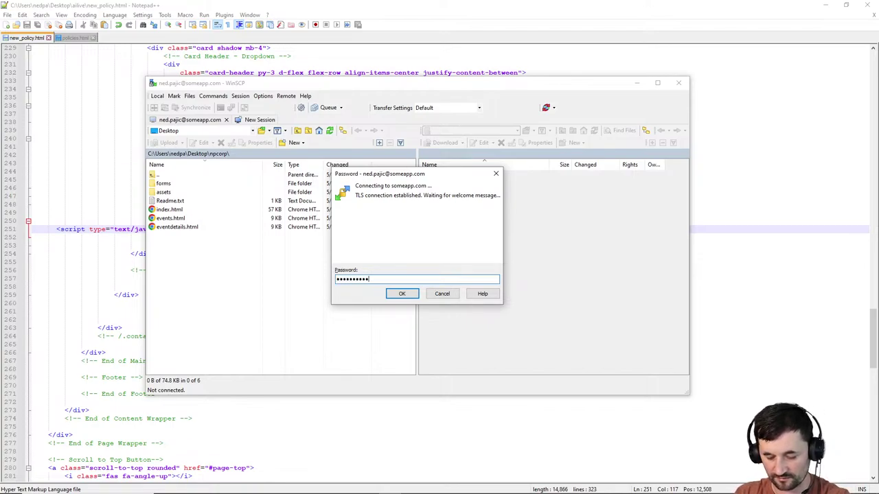
key(Return)
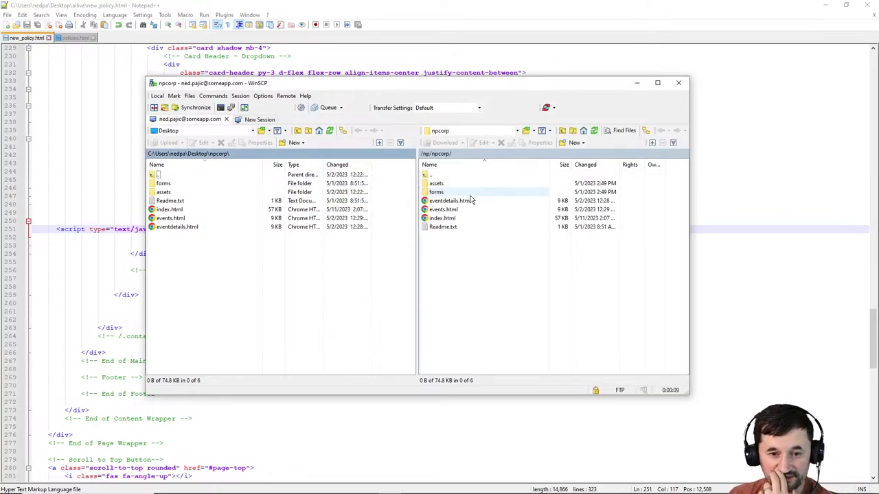
Upload new_policy.html from the local ailive folder to the server's /np/ailive/ folder.
click(297, 130)
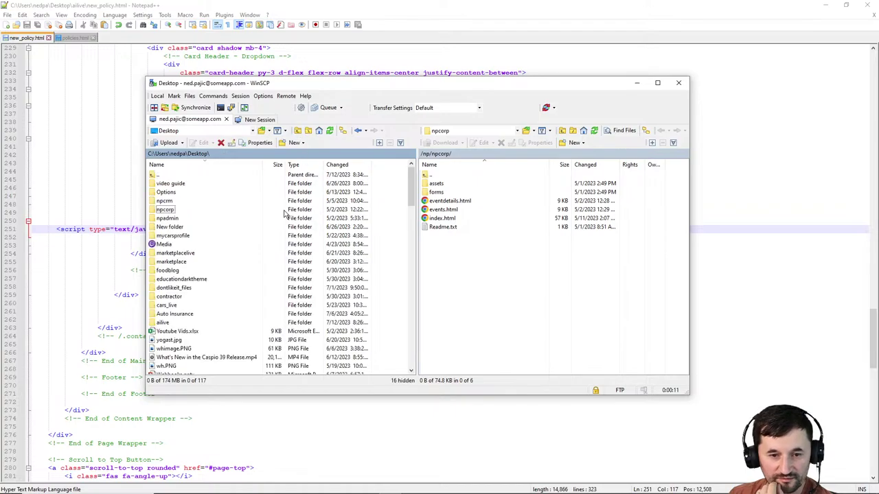
double_click(163, 322)
click(561, 131)
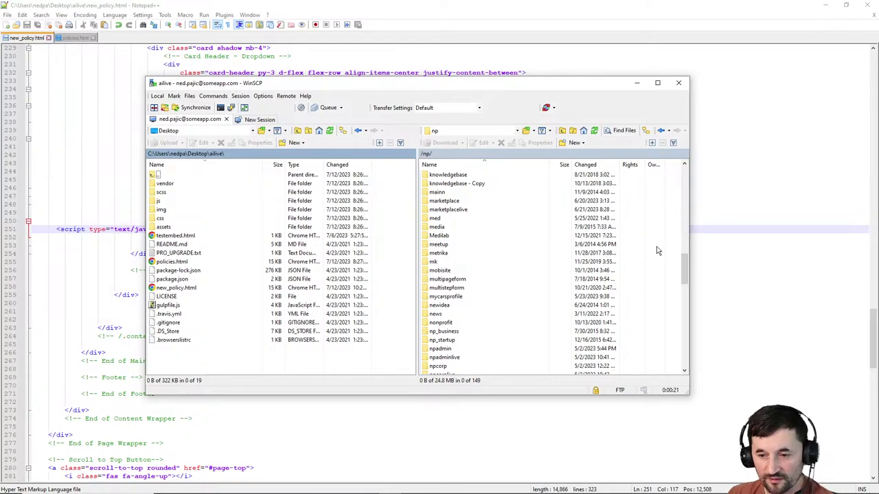
drag(684, 263, 697, 176)
double_click(437, 227)
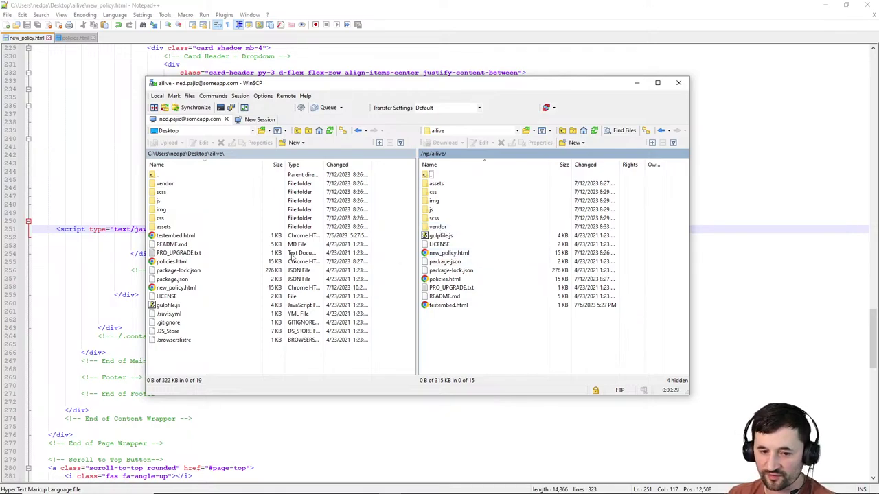
drag(184, 291, 442, 337)
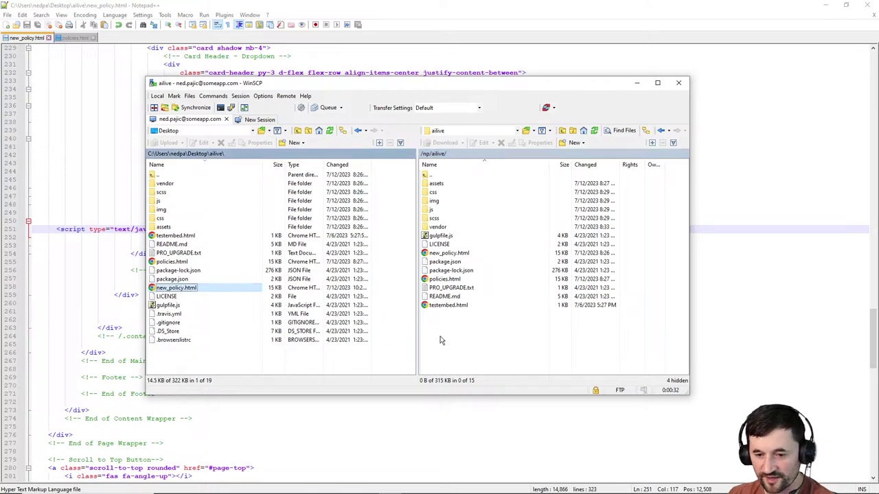
click(826, 5)
Open the live site's New Policy page and sign in with the user's email and password.
click(293, 7)
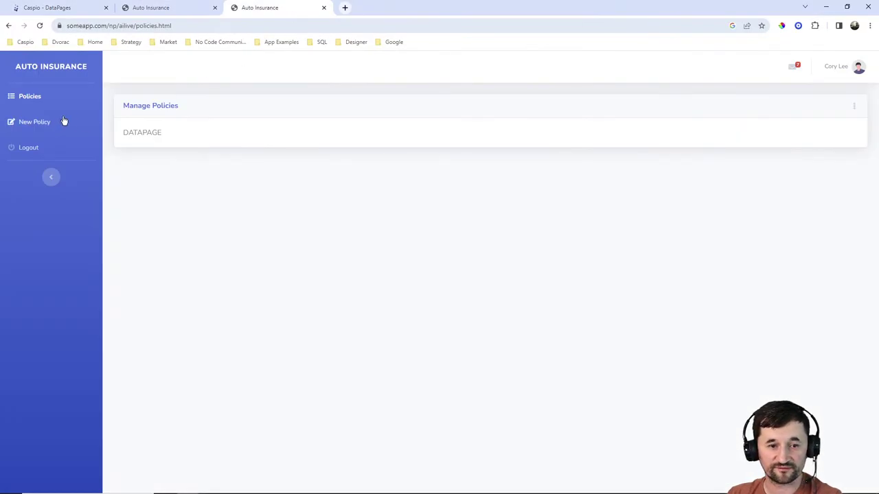
click(44, 125)
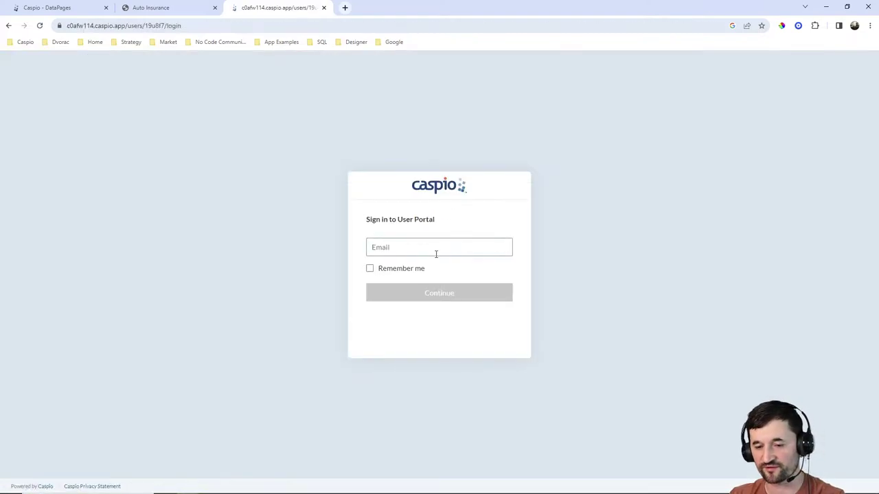
click(435, 254)
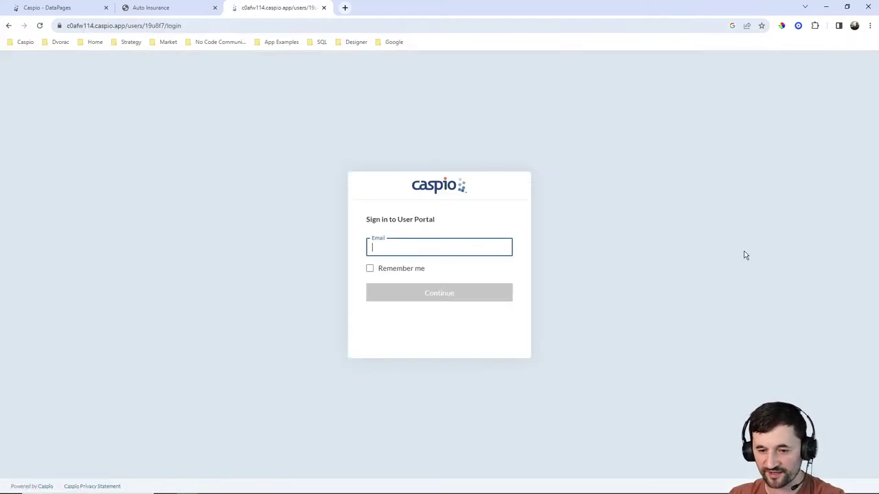
text(ustomer.com)
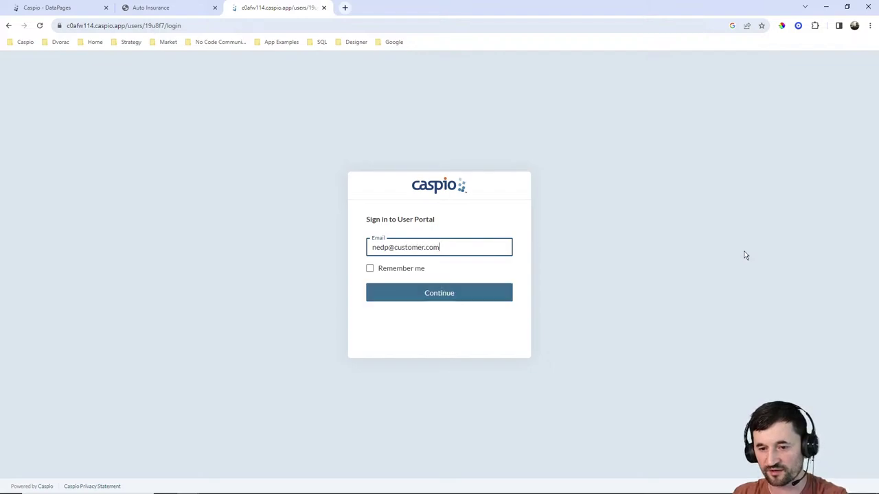
key(Return)
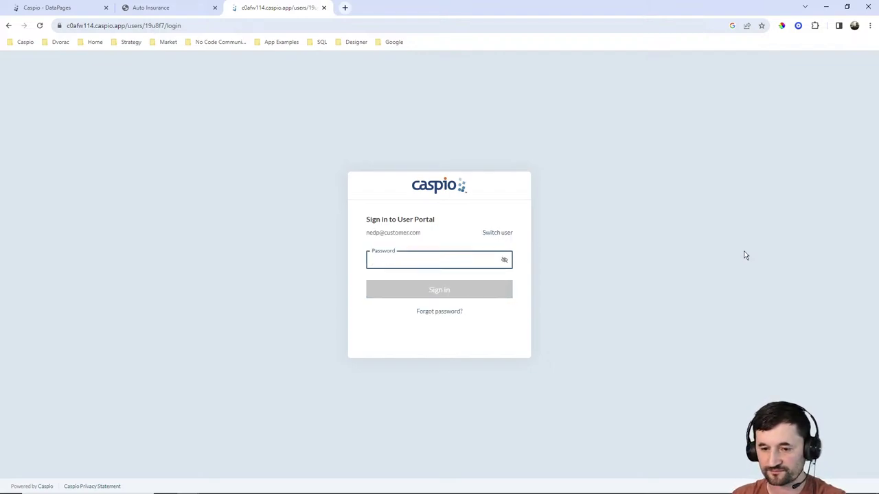
text(********)
click(455, 294)
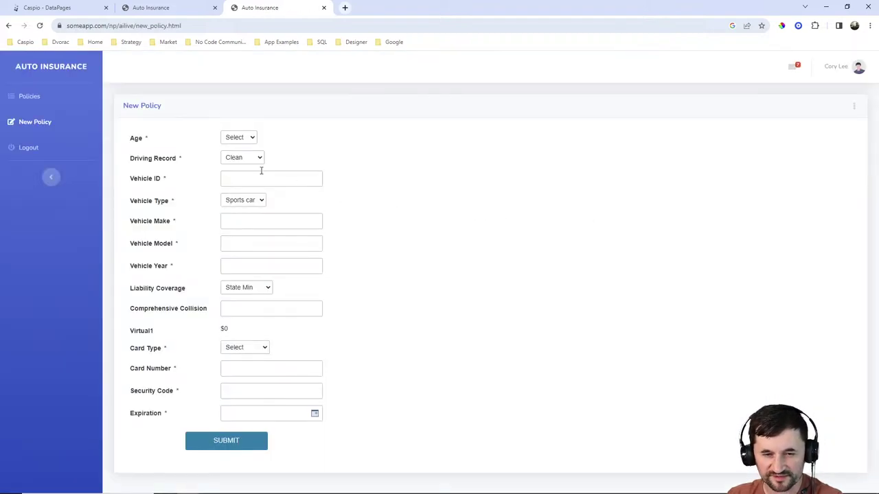
Try Age 16 - 20 and Driving Record Speeding, then reset them to Select and Clean.
click(241, 137)
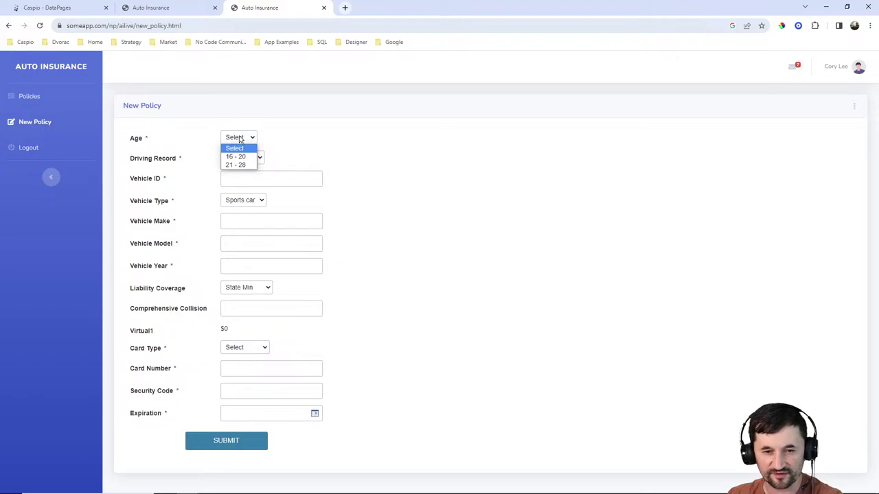
click(241, 156)
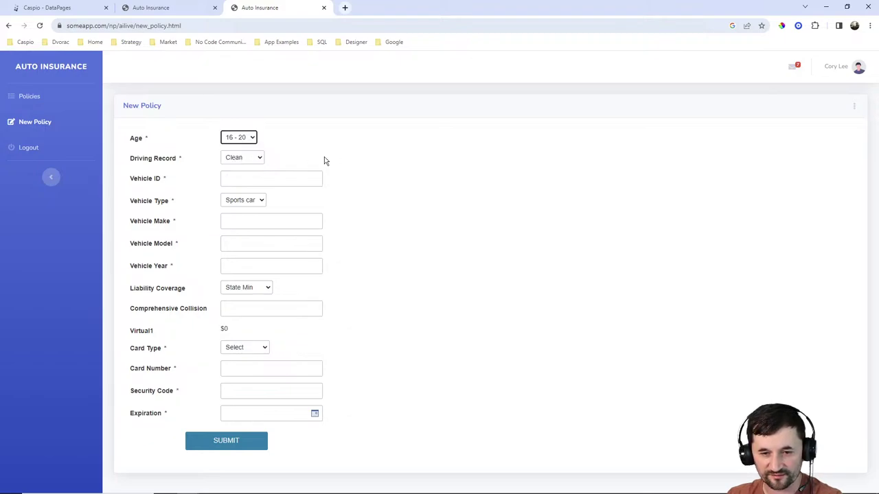
click(223, 329)
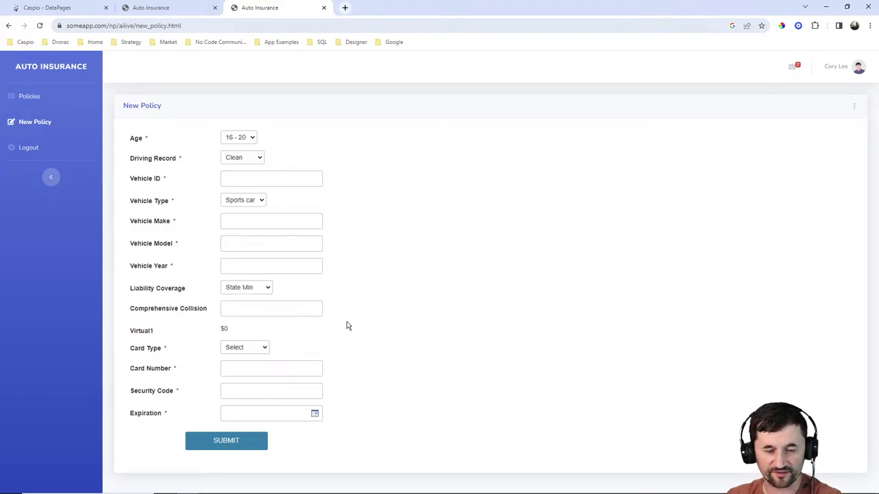
click(243, 158)
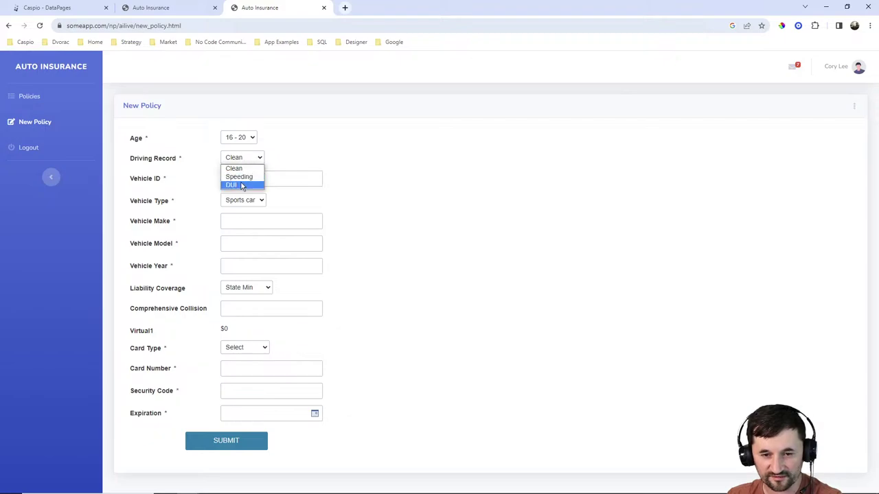
click(243, 175)
click(242, 158)
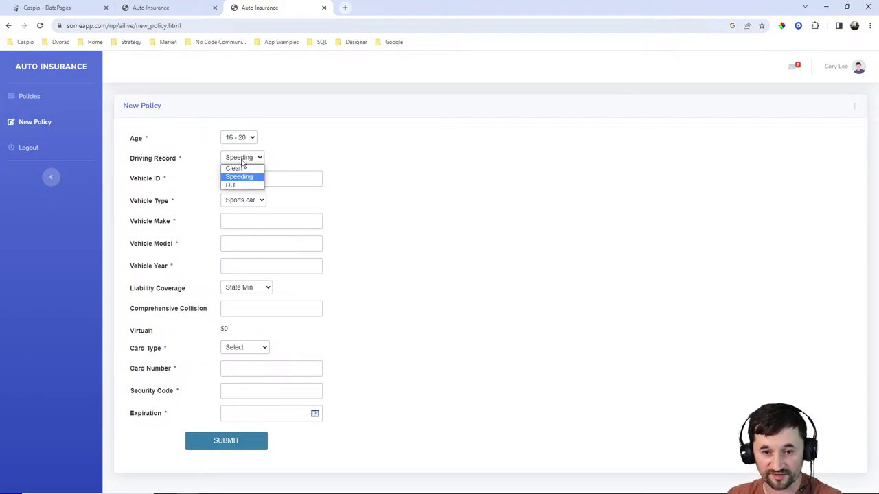
click(233, 167)
click(239, 137)
click(235, 149)
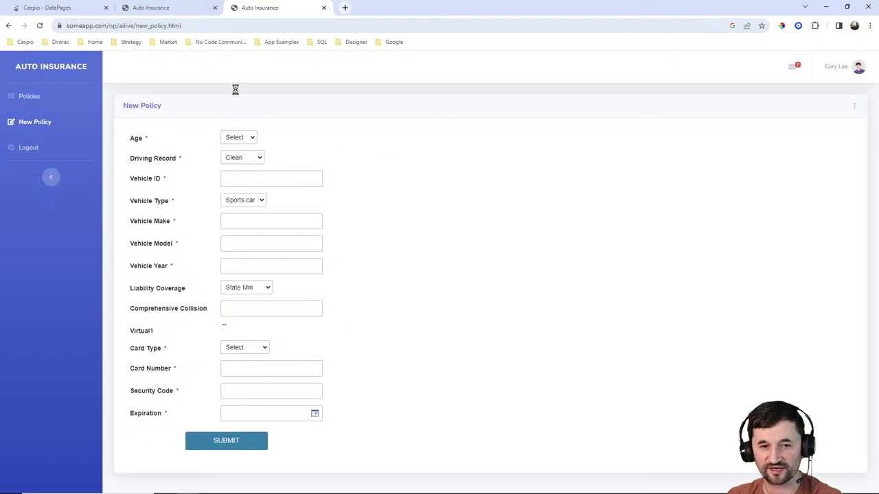
click(62, 8)
Reopen Create a policy, check the Age option values 400 and 350, and finish the wizard.
click(127, 170)
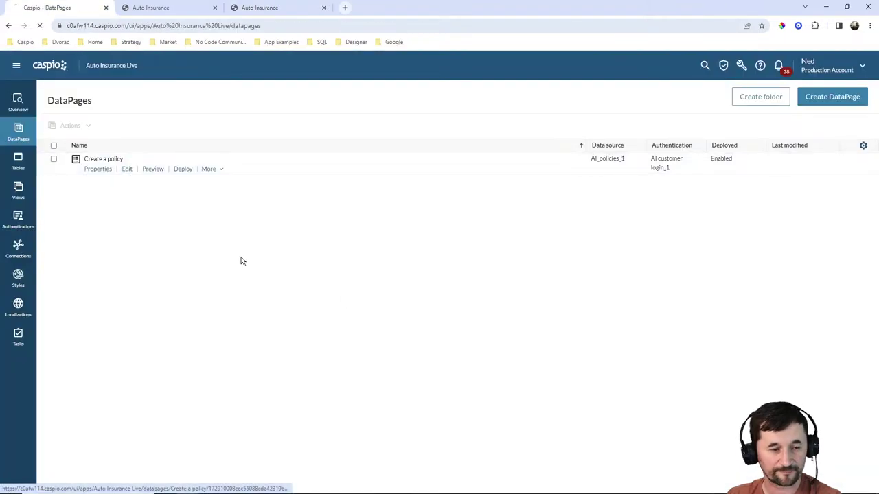
click(313, 344)
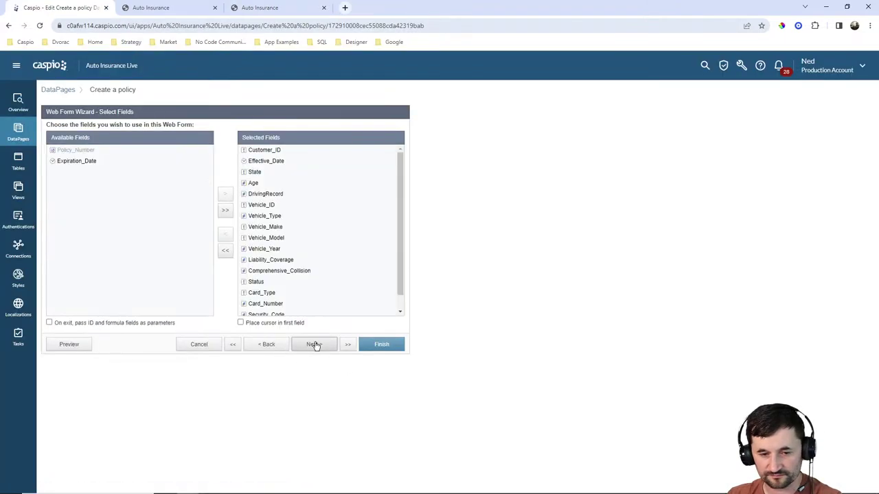
click(310, 345)
click(312, 344)
click(62, 208)
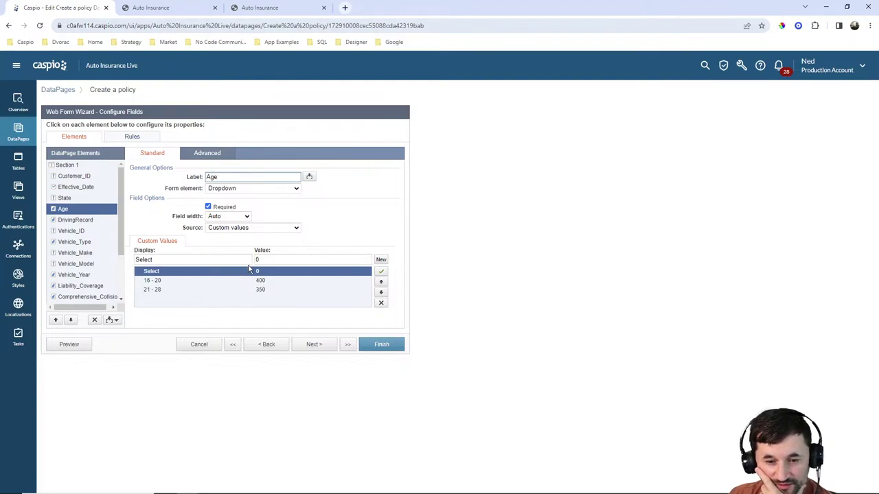
click(279, 261)
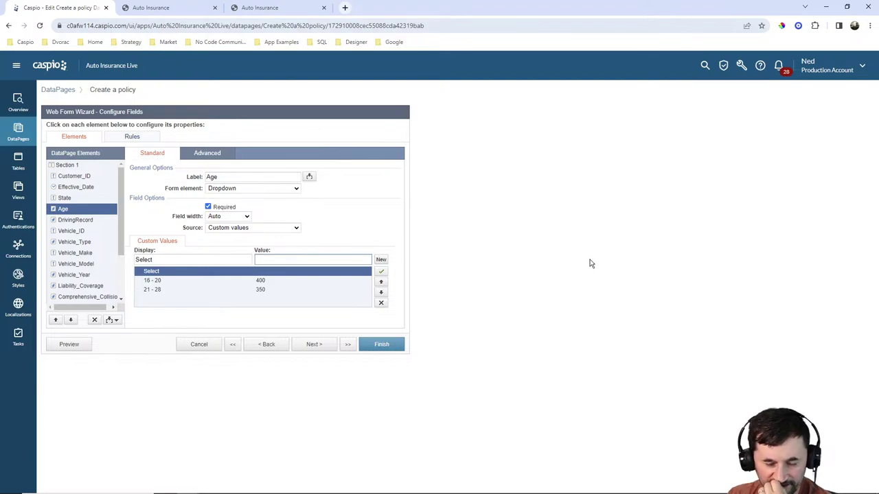
click(205, 282)
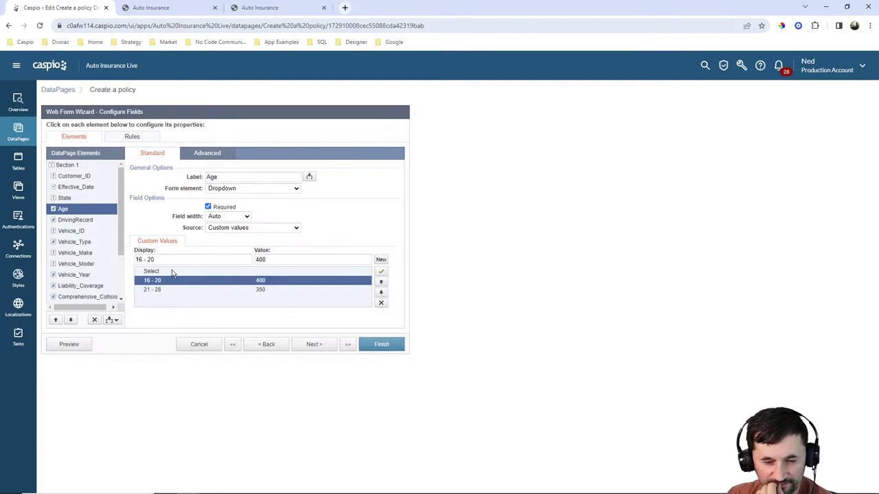
click(172, 272)
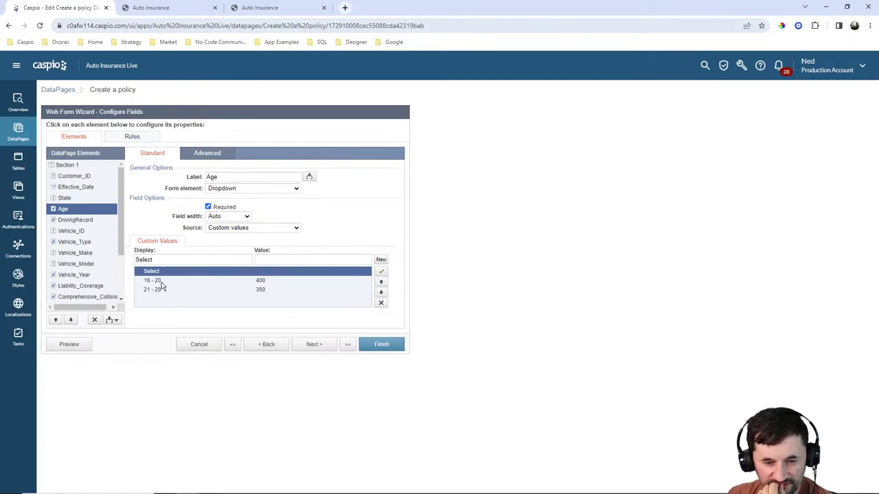
click(164, 282)
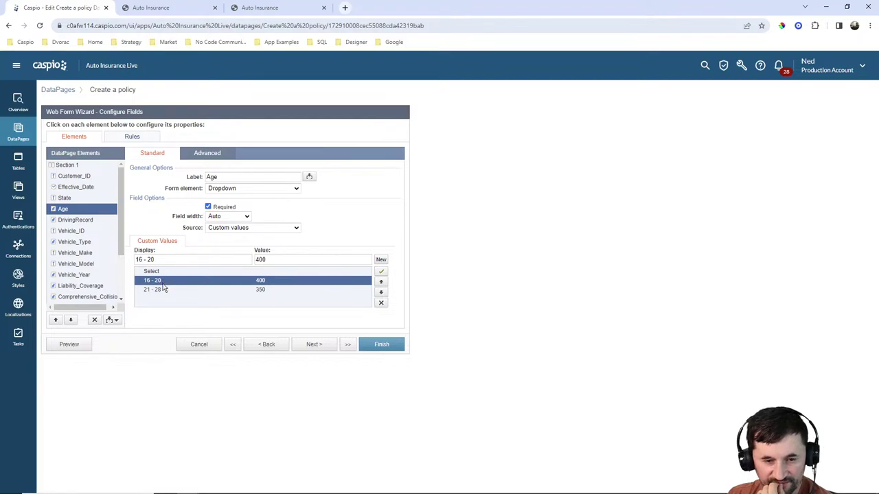
click(386, 347)
Reload the live New Policy form and choose the 16 - 20 age band.
click(190, 10)
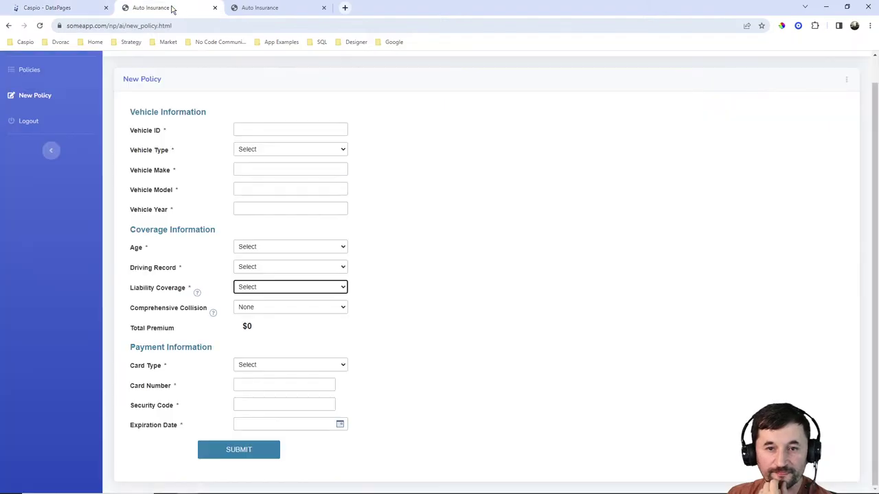
click(289, 8)
click(39, 25)
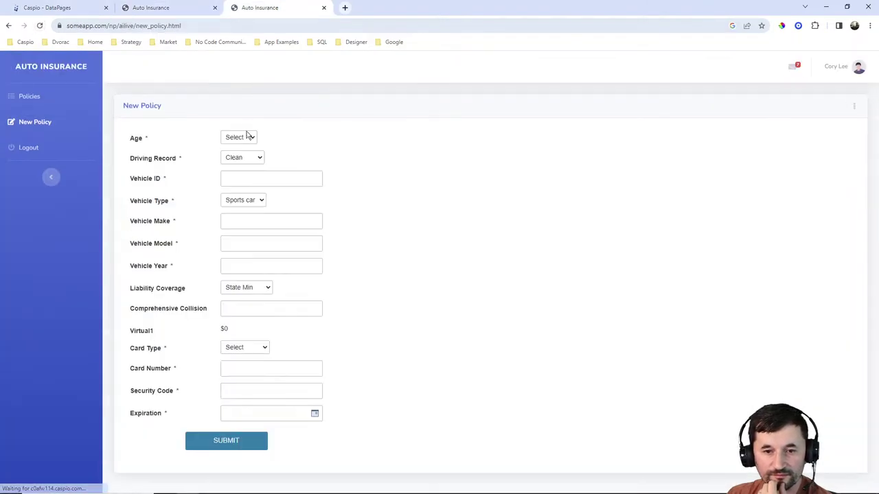
click(243, 138)
click(238, 155)
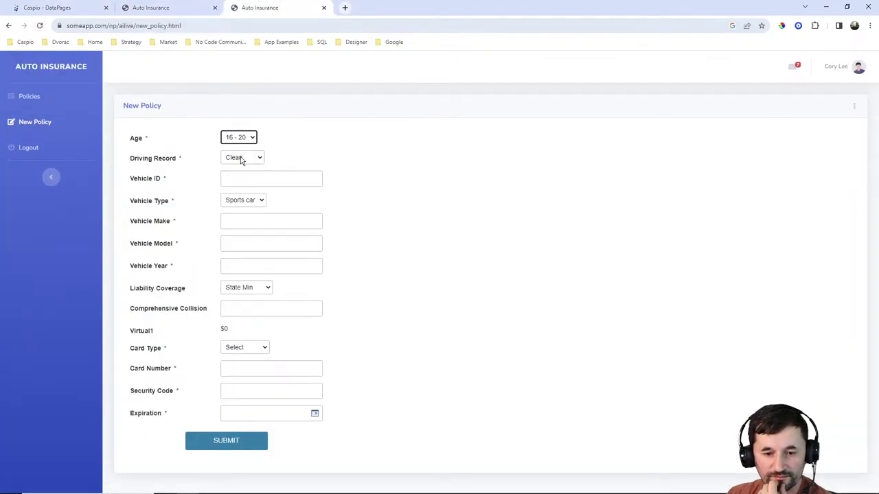
Open the original Auto Insurance app's New Policy DataPage at the field configuration step.
click(66, 10)
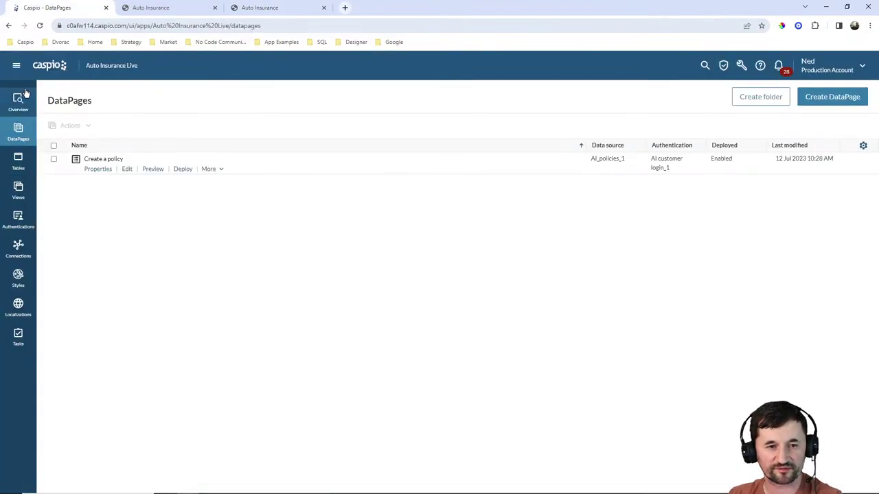
click(47, 68)
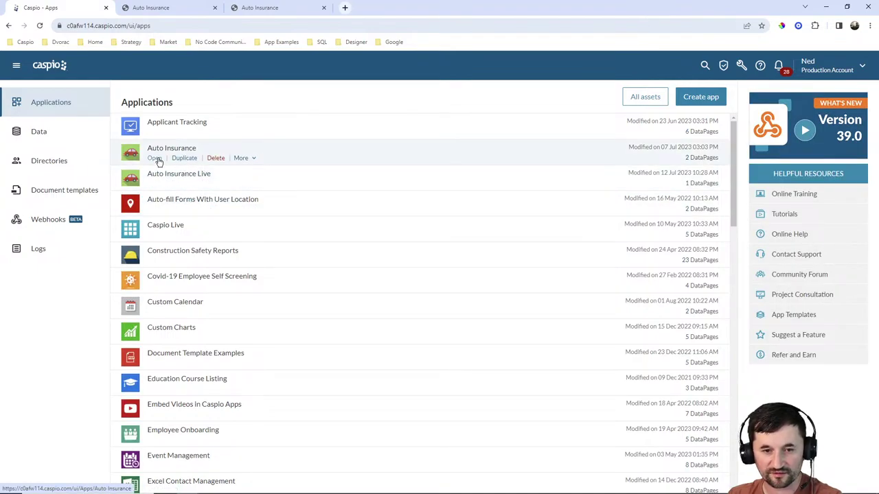
click(156, 159)
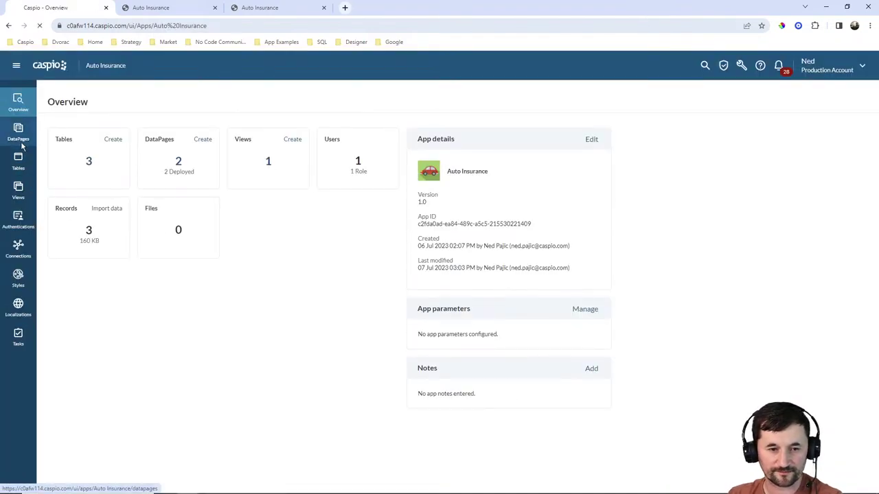
click(19, 137)
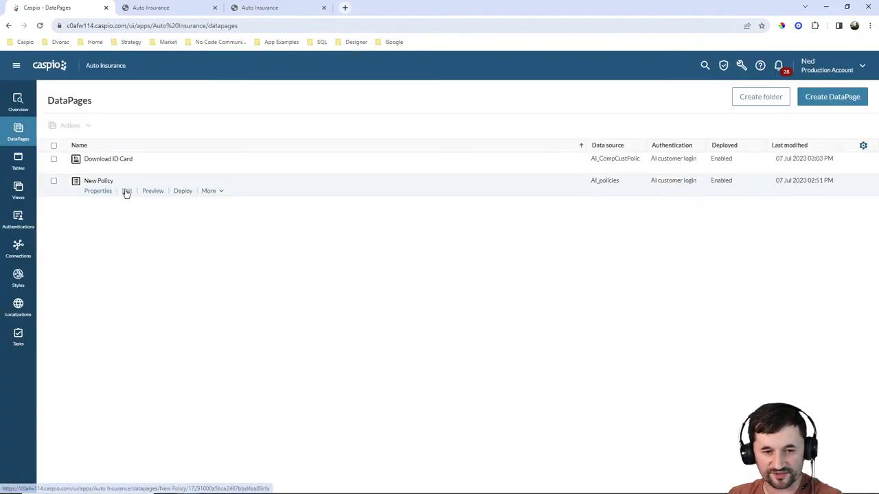
click(126, 190)
click(319, 345)
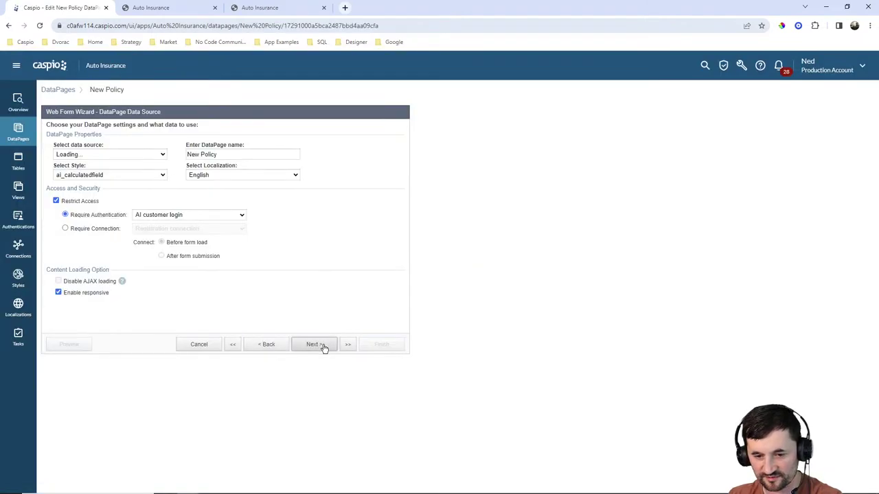
click(320, 344)
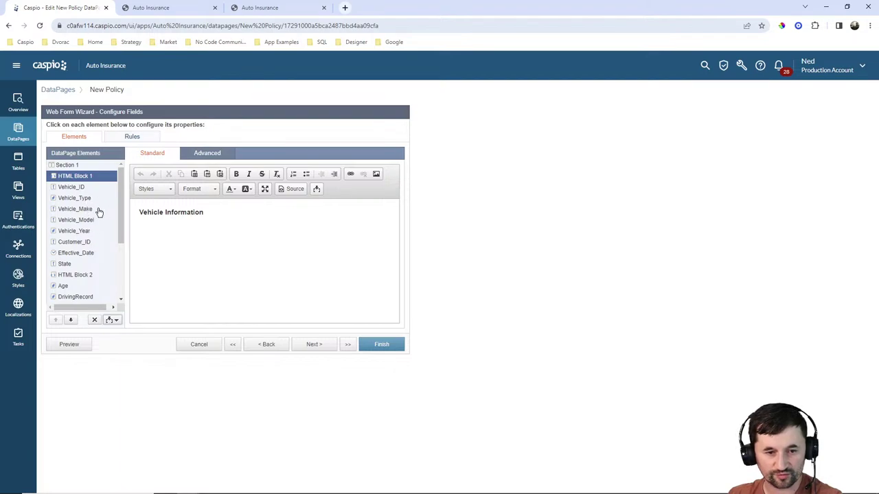
Review the Age values (750 for 18-20 down to 50 for 51+) and the Total Premium formula.
scroll(98, 213, down, 2)
click(60, 241)
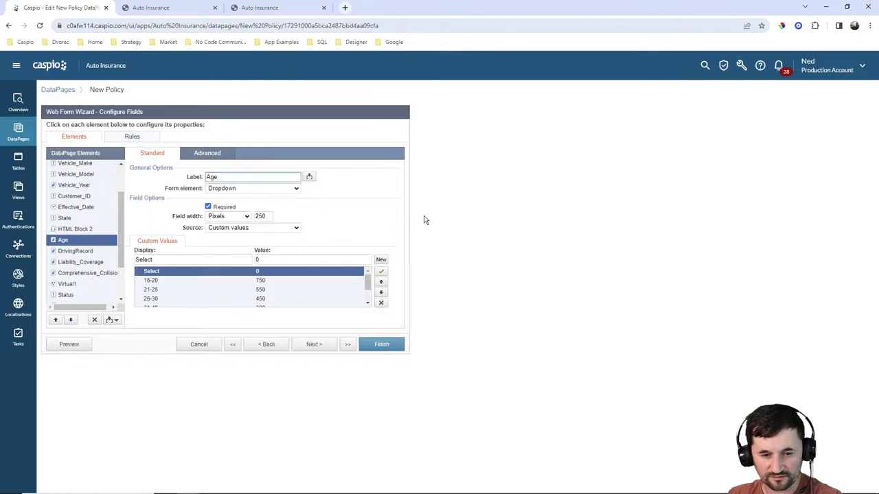
scroll(335, 288, down, 2)
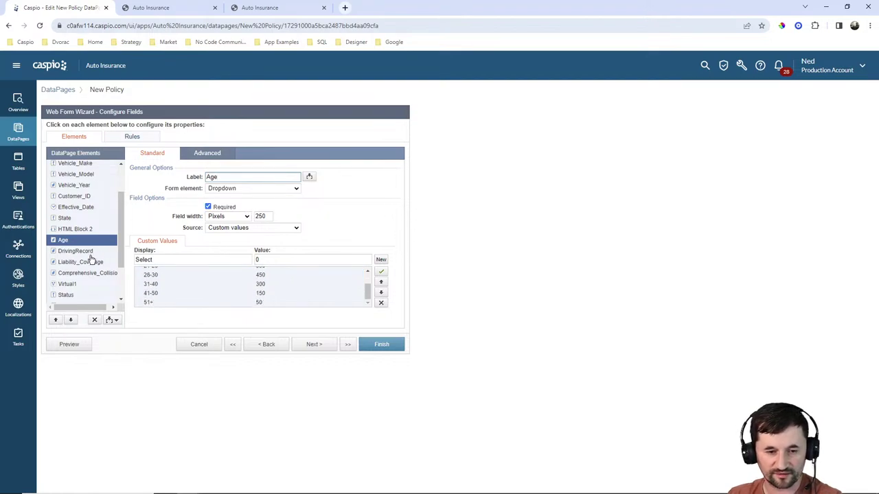
click(66, 284)
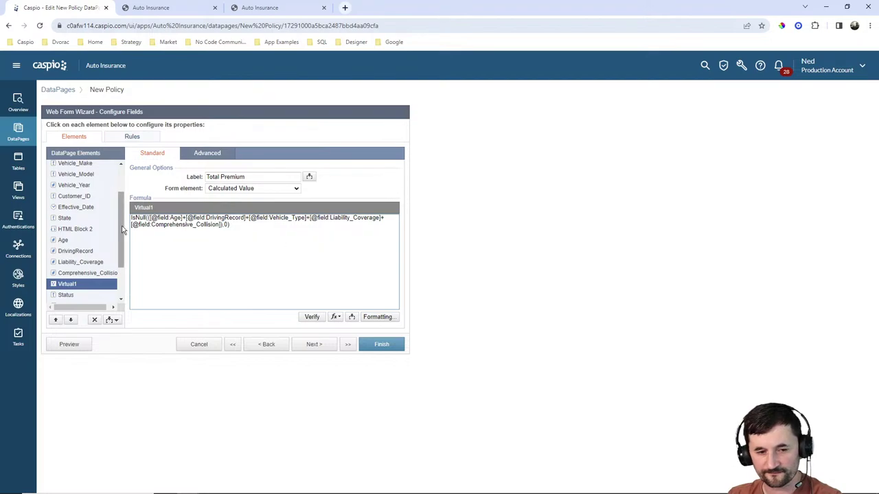
scroll(100, 228, up, 2)
click(63, 286)
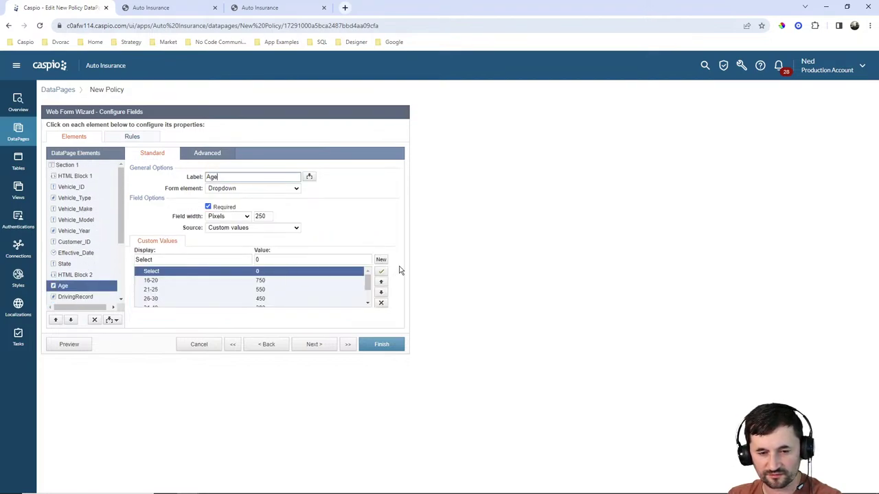
Discard the current wizard and edit the Create a policy DataPage in Auto Insurance Live.
click(47, 66)
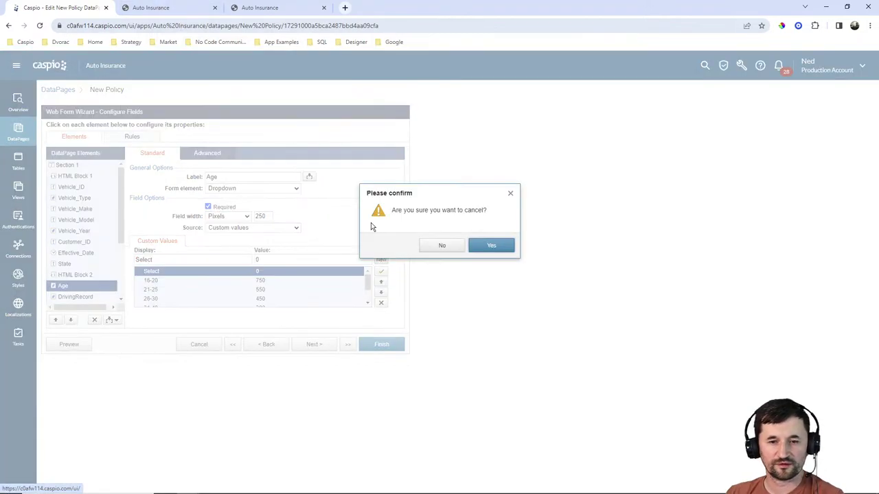
click(495, 247)
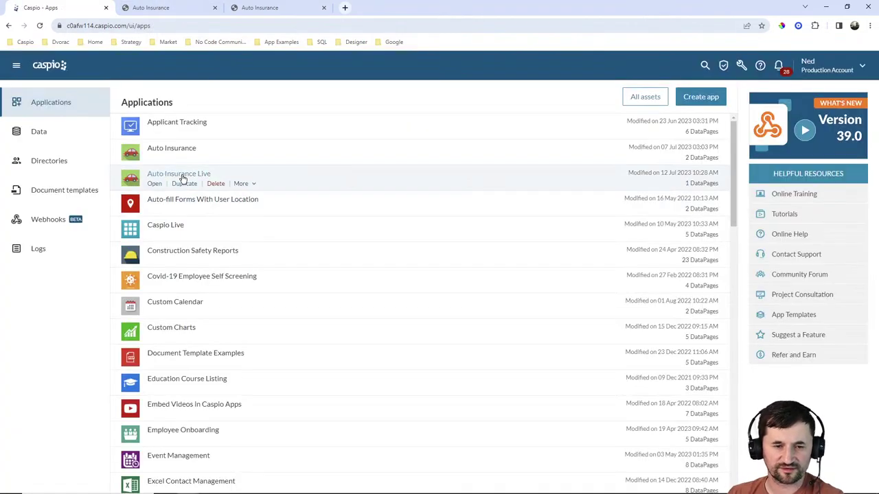
click(155, 184)
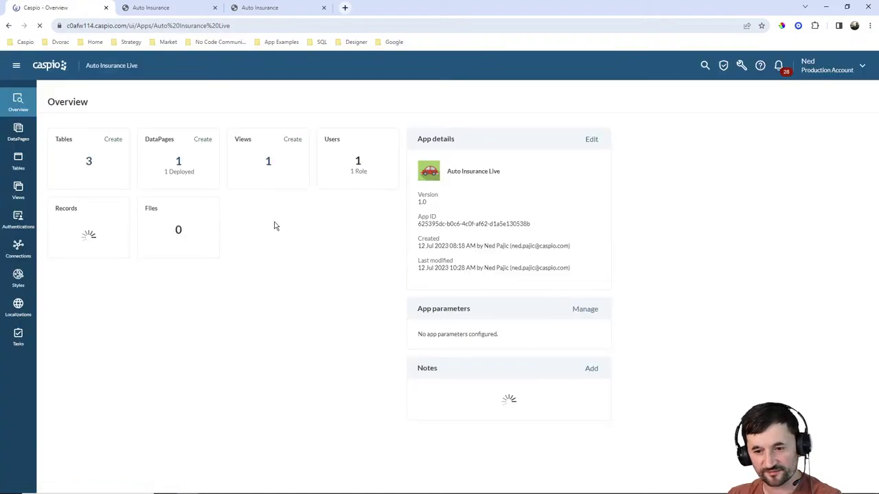
click(19, 133)
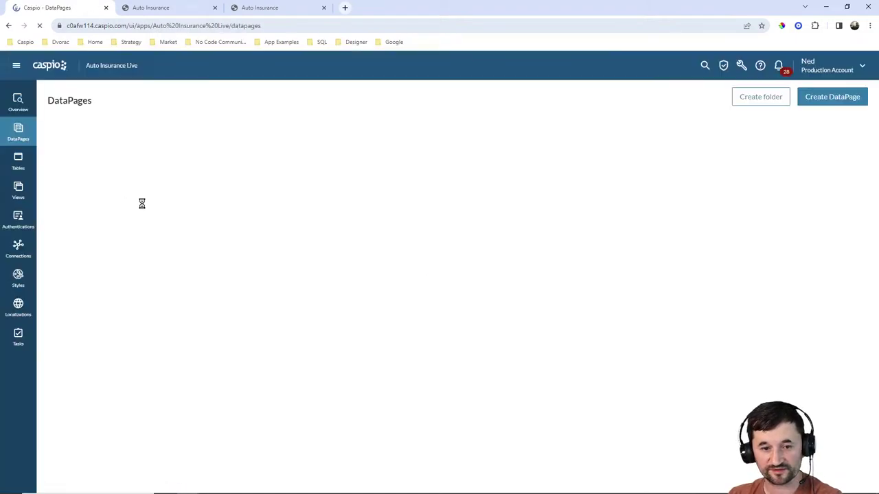
click(126, 171)
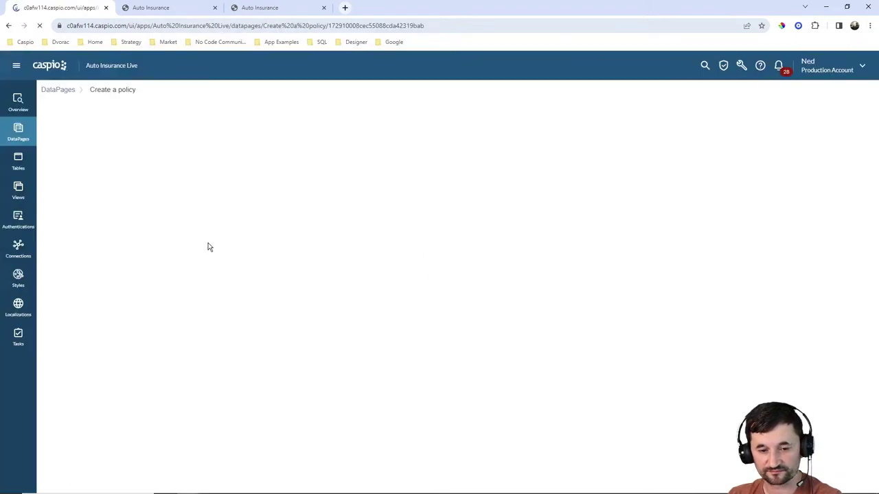
Advance to Configure Fields and review the Age options (16 - 20, 21 - 28) and Virtual1 formula.
click(313, 344)
click(313, 344)
click(313, 344)
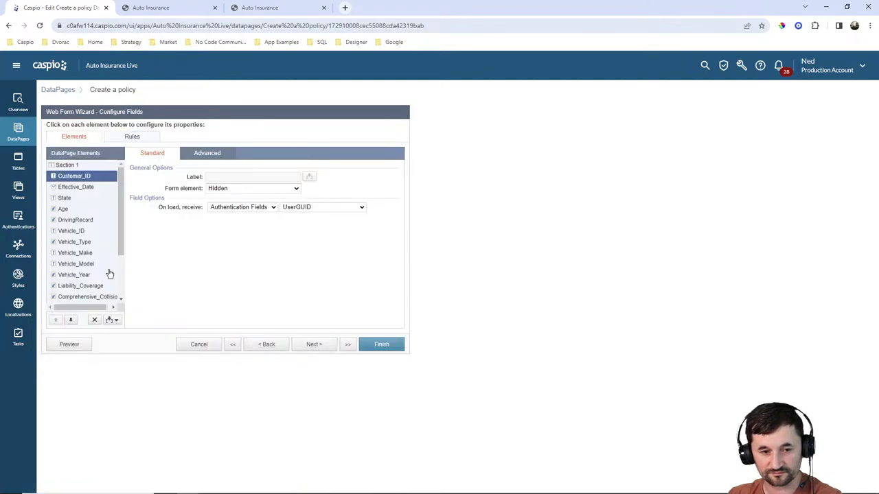
click(65, 208)
click(265, 259)
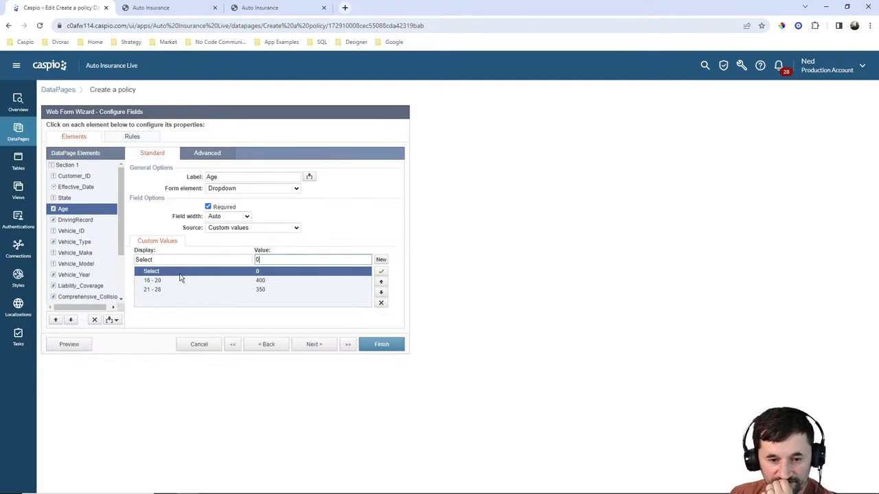
click(221, 281)
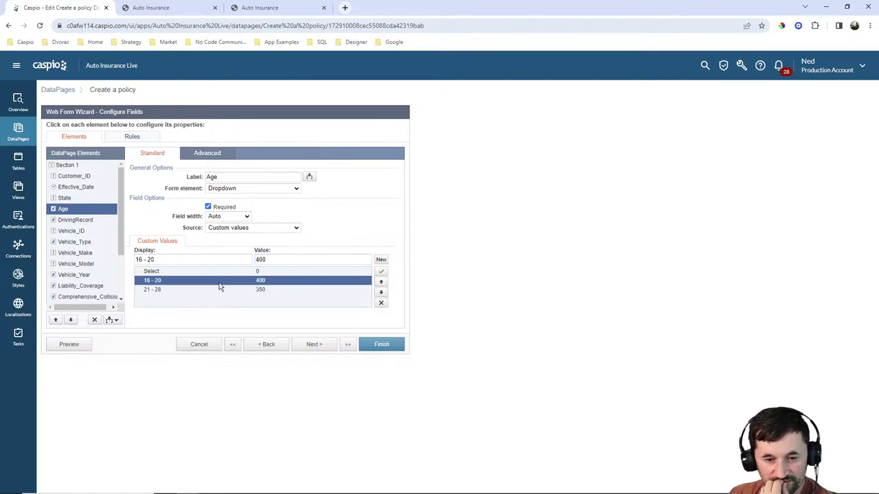
click(211, 291)
scroll(98, 248, down, 2)
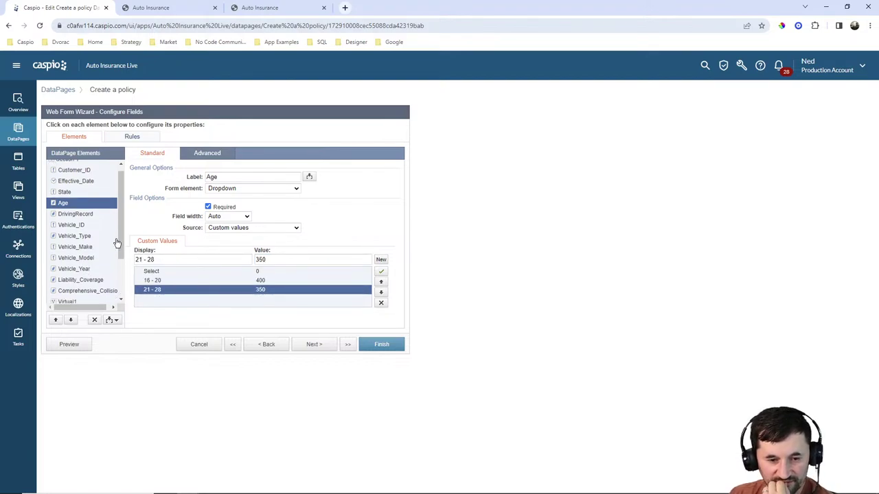
click(66, 244)
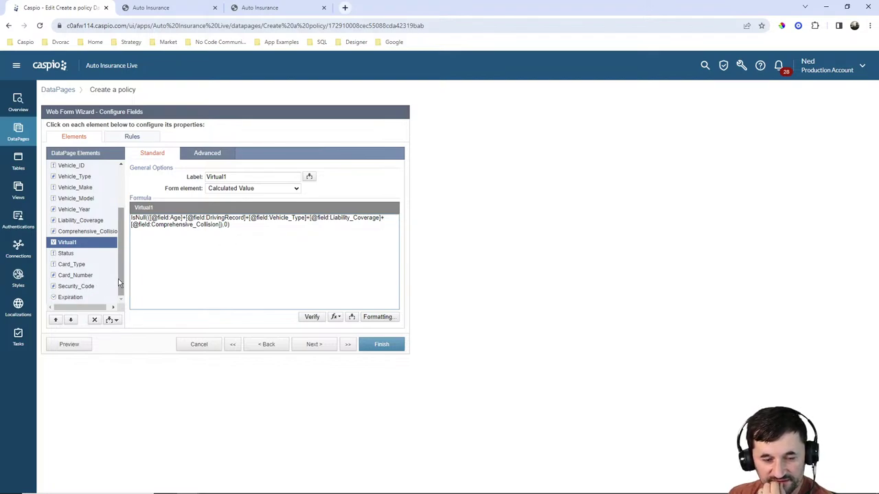
Set the Comprehensive_Collision form element to Dropdown.
click(79, 232)
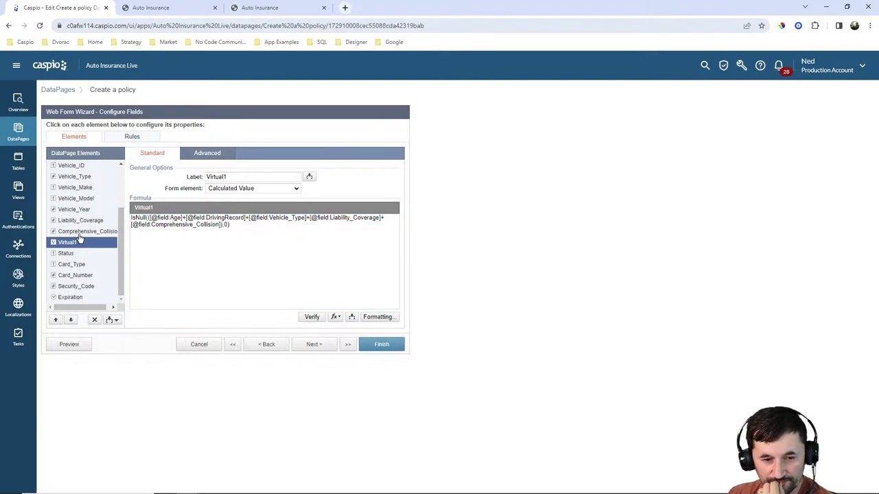
click(240, 189)
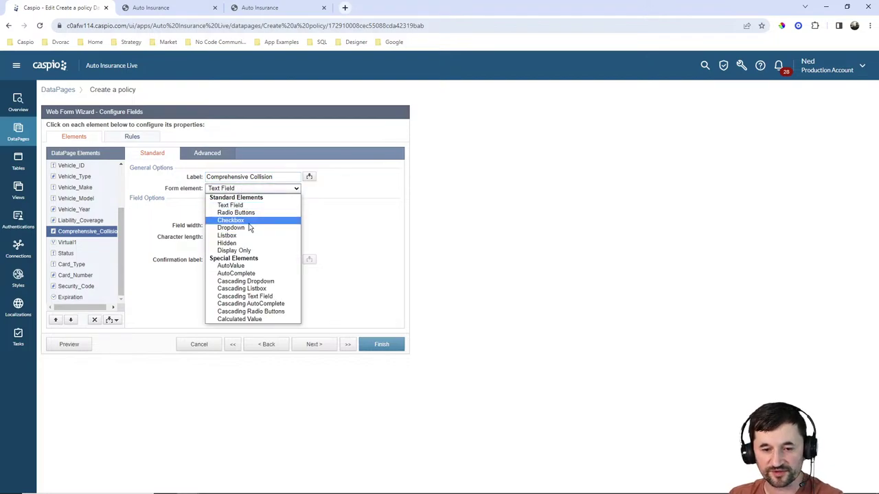
click(234, 220)
click(241, 188)
click(236, 228)
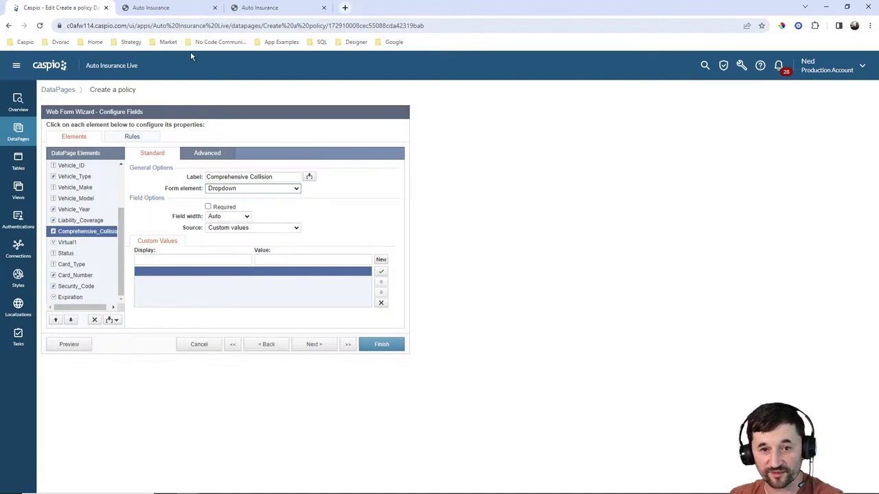
Check the Comprehensive Collision deductible choices on the live New Policy form.
click(155, 8)
click(258, 309)
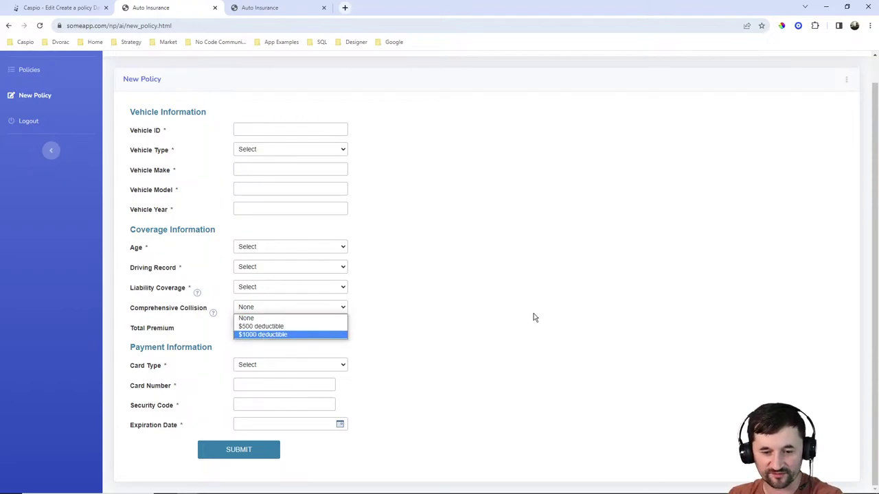
click(485, 285)
Back in Caspio, add the first dropdown option: $500 deductible with value 500.
click(79, 9)
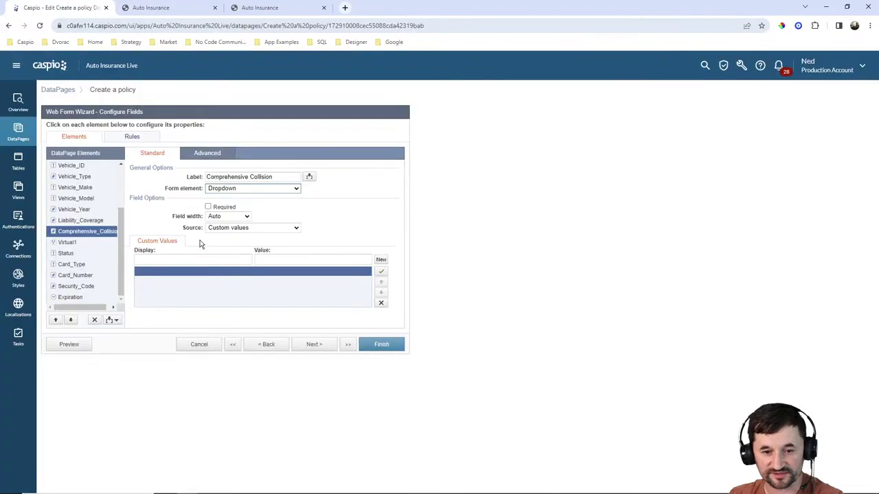
click(215, 259)
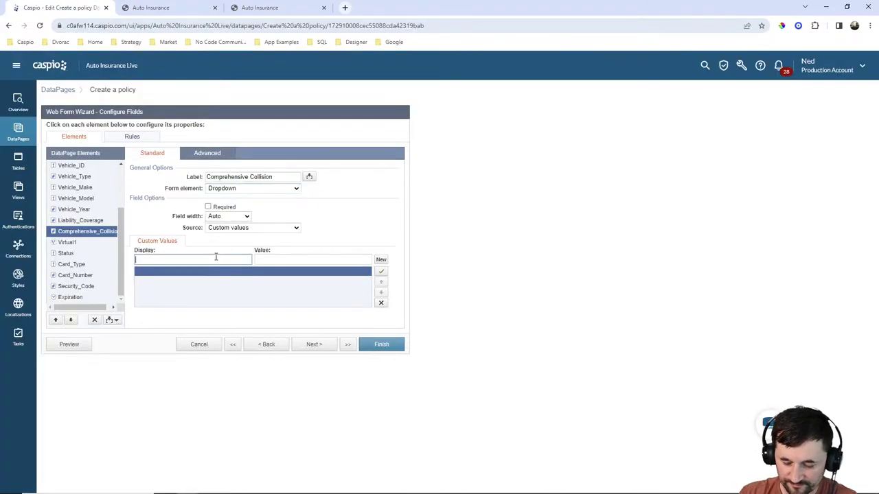
text($50)
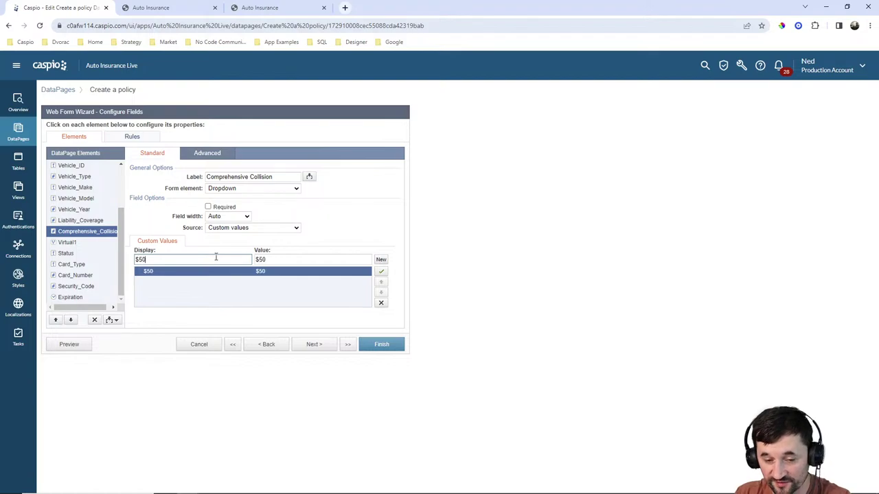
text(0 deductible)
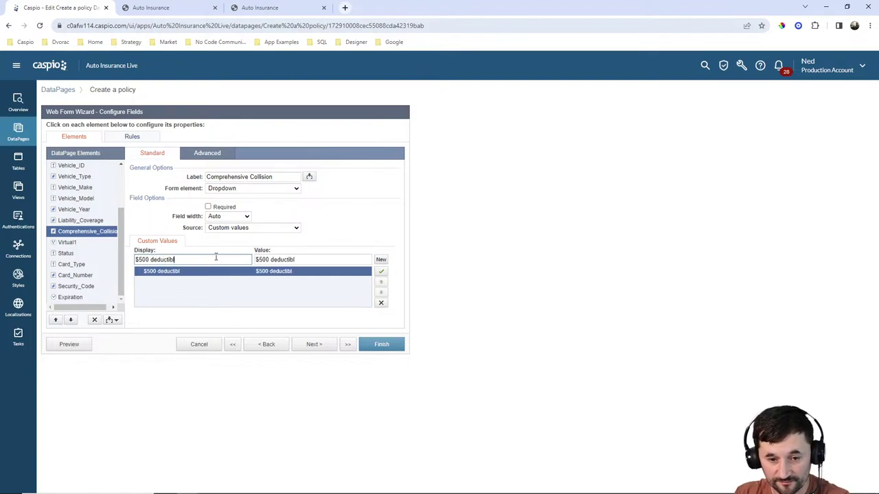
key(Tab)
text(50)
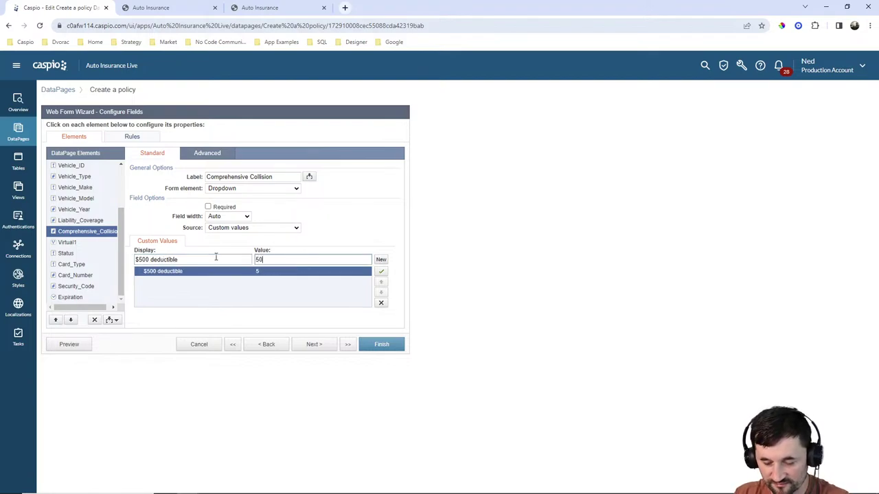
Add options $1000 deductible (1000) and Select (0) to the Comprehensive Collision dropdown.
click(381, 260)
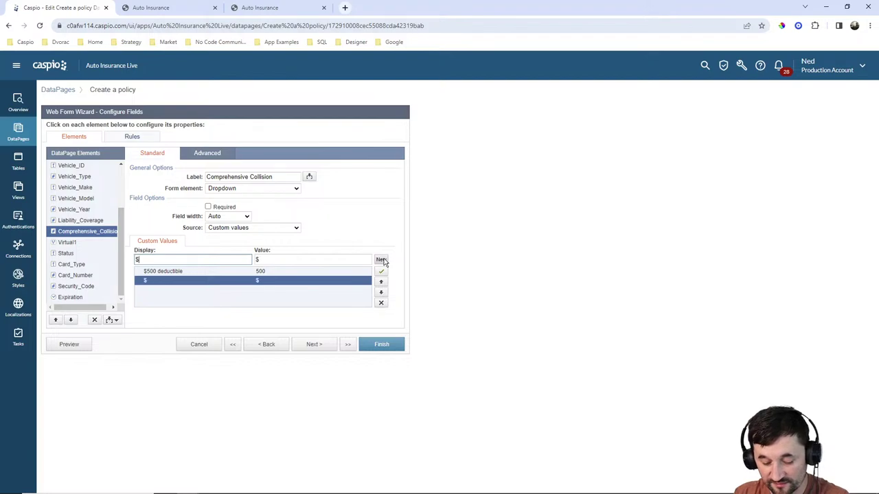
text($1000 D)
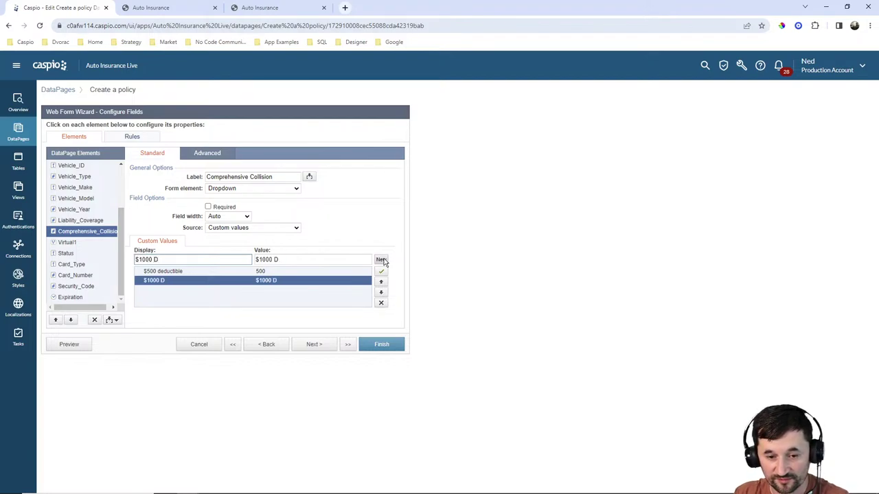
text(euctibled)
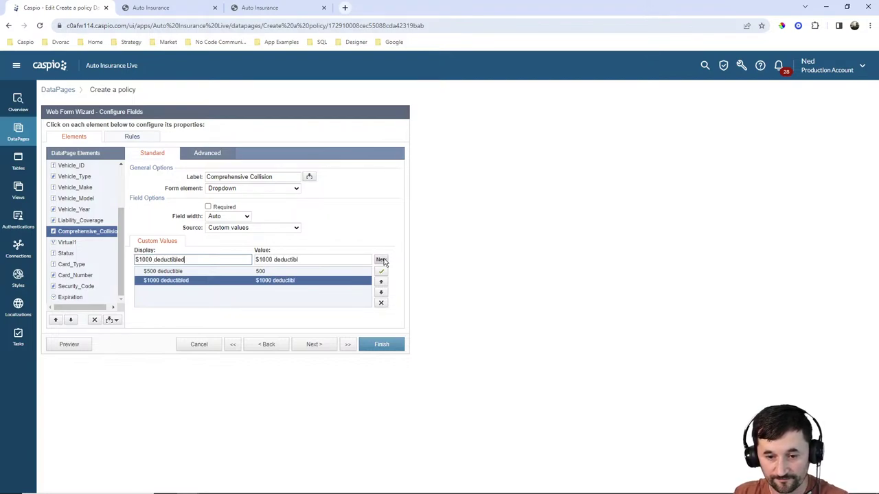
key(Tab)
text(1)
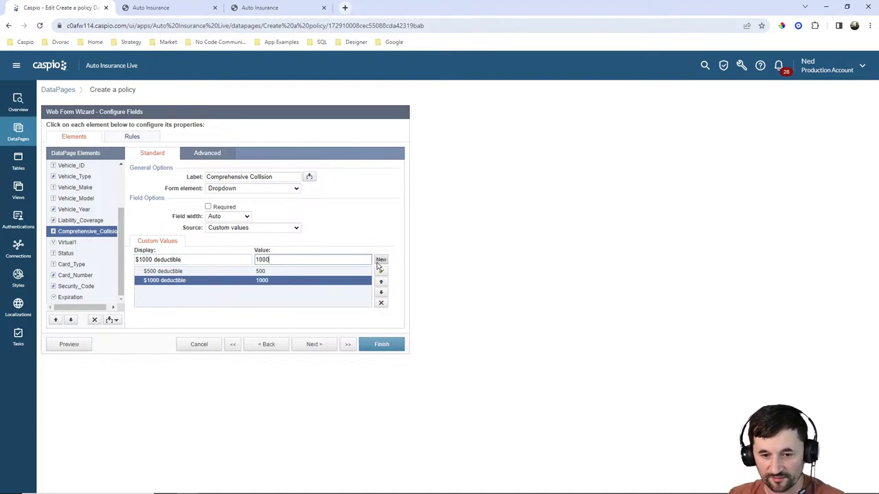
click(382, 260)
text(S)
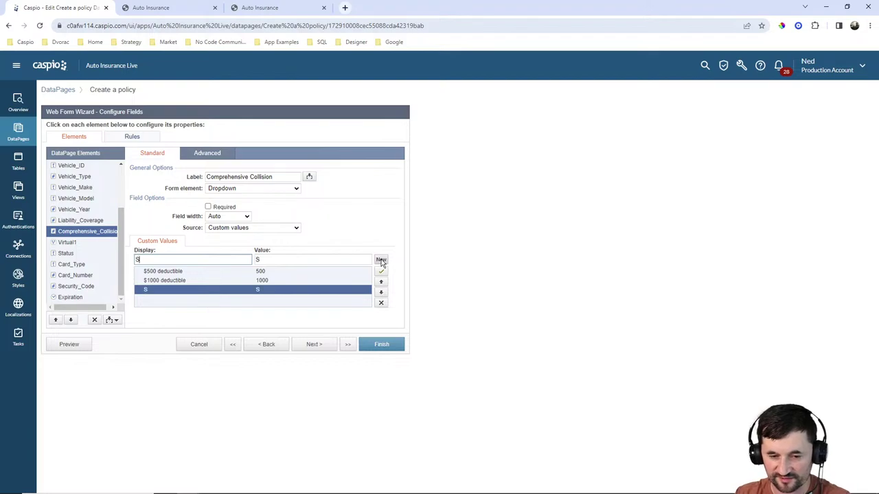
text(elect)
key(Tab)
text(0)
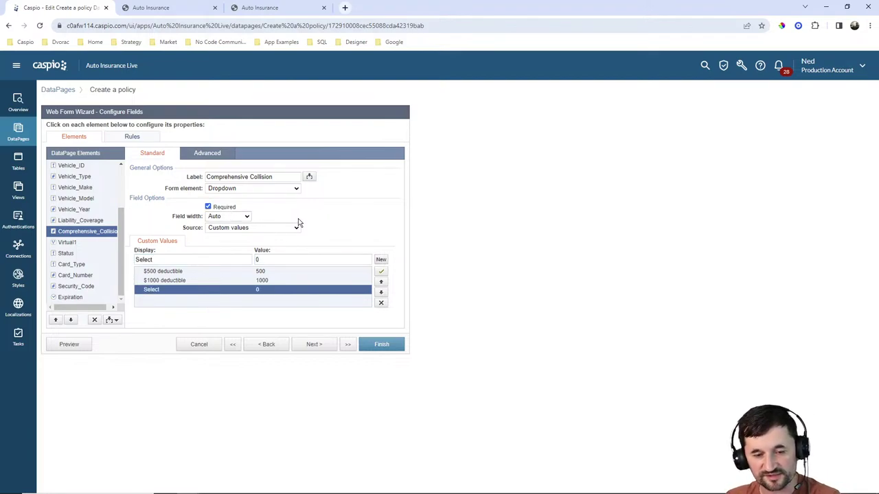
Add a Select option valued 0 to Liability_Coverage and move it to the top.
click(70, 222)
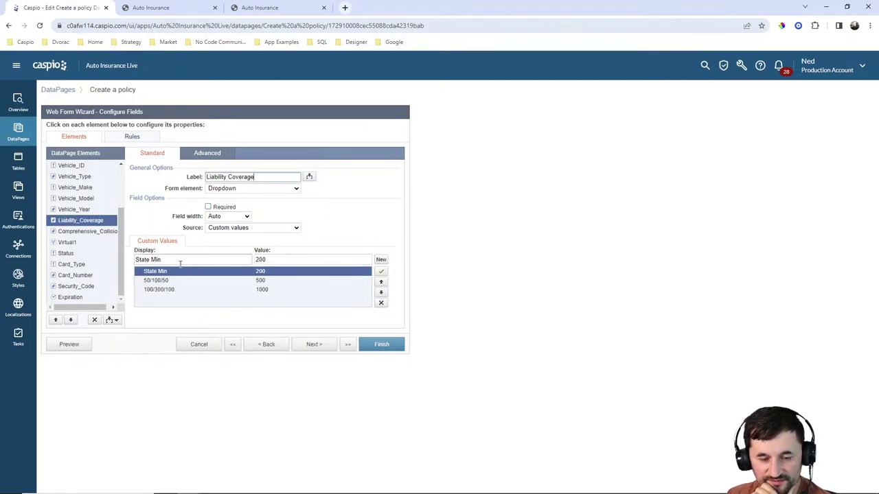
click(379, 261)
text(S)
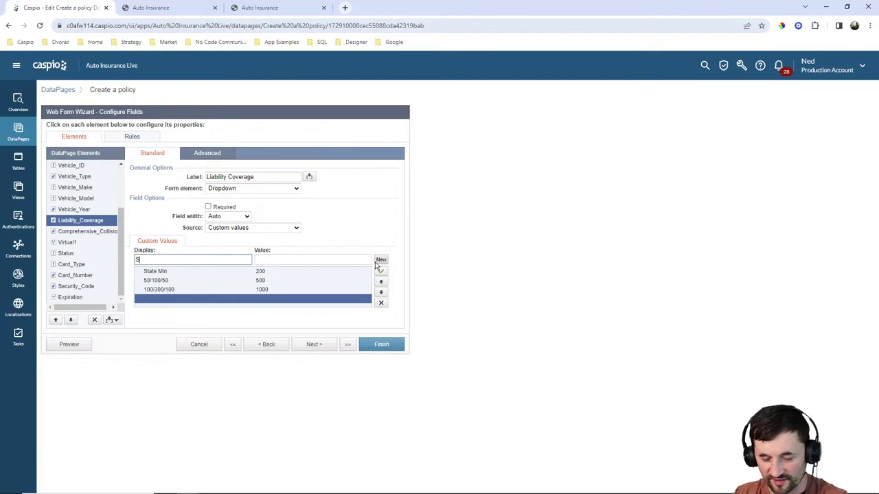
text(elect)
key(Tab)
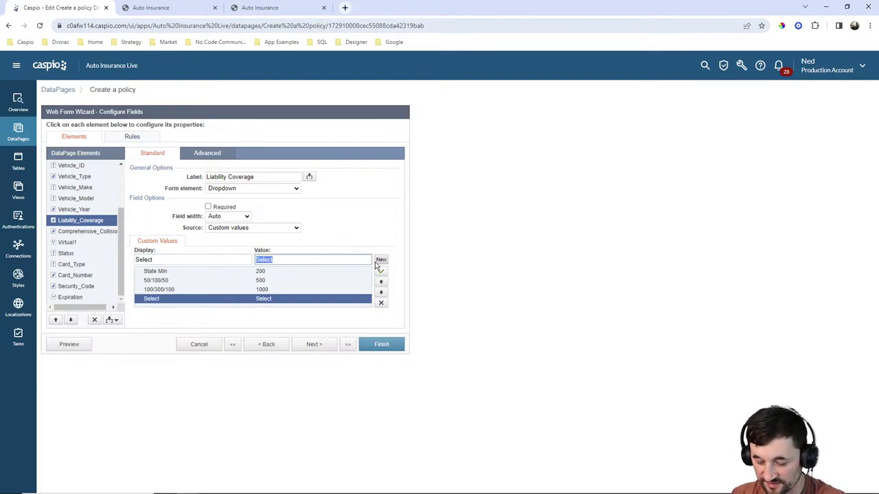
text(0)
click(381, 282)
click(381, 282)
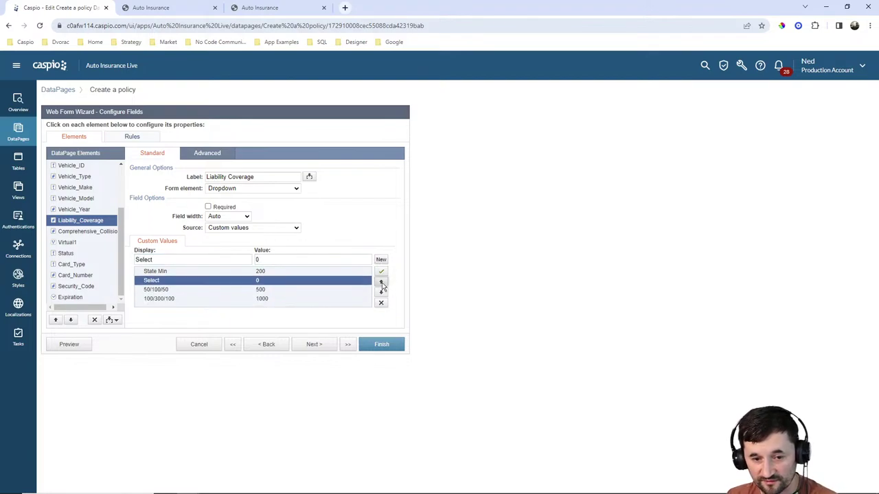
click(381, 282)
click(208, 206)
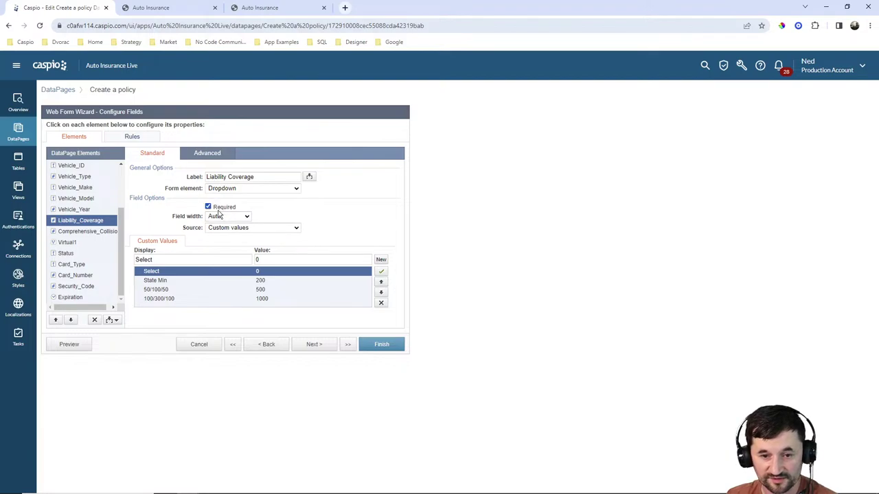
Give Vehicle_Type a Select option valued 0 at the top of its list.
click(79, 209)
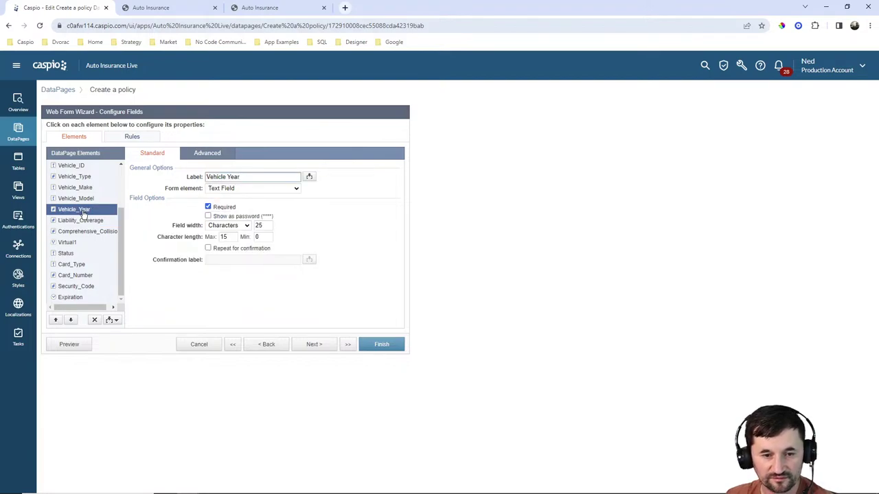
click(70, 199)
click(72, 188)
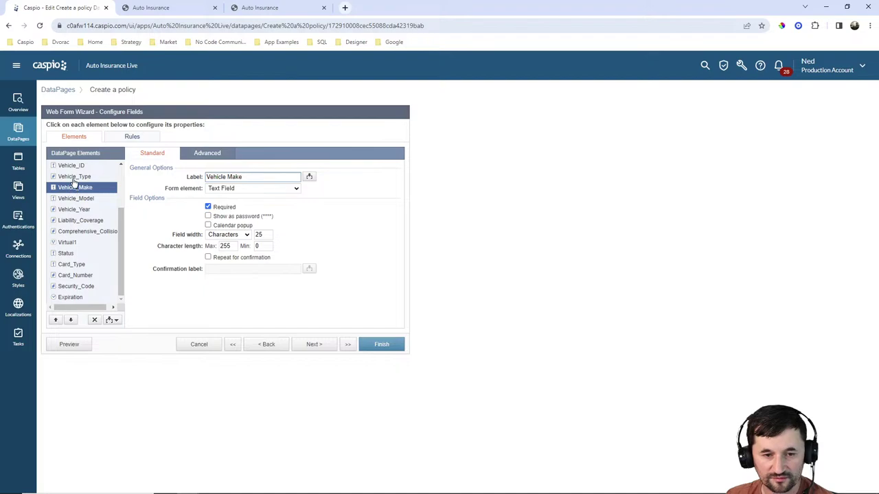
click(74, 178)
click(382, 260)
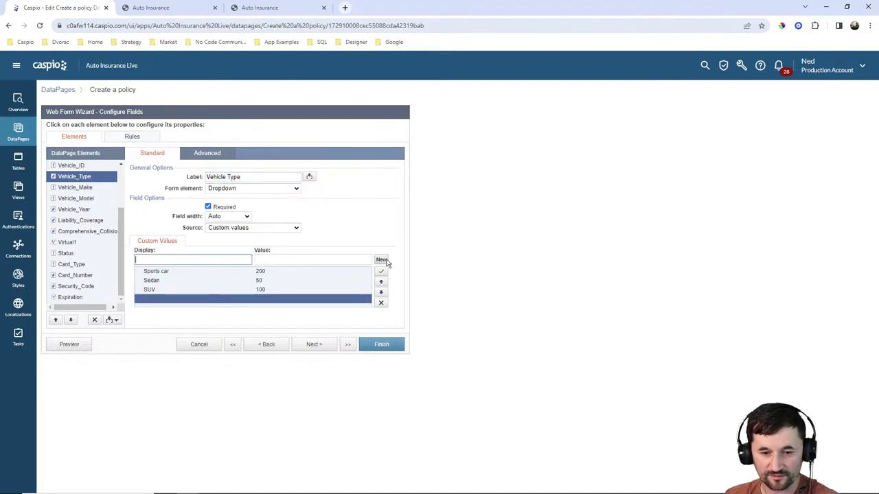
text(Select)
key(Tab)
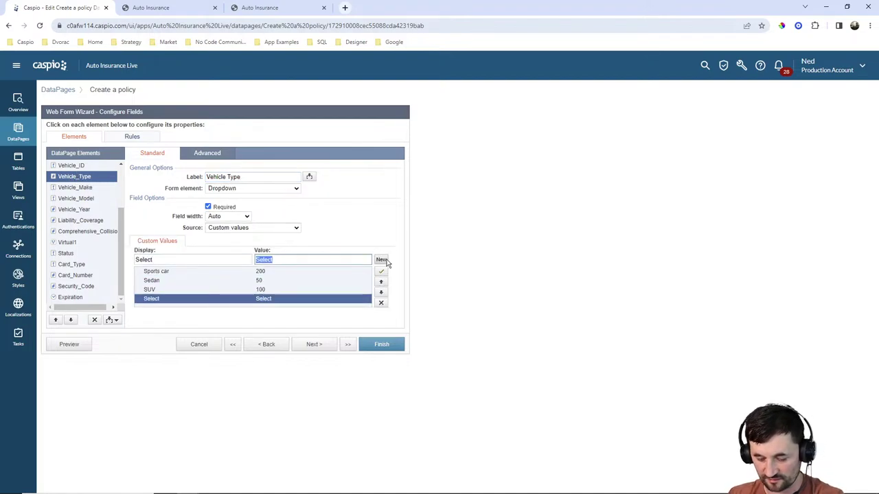
text(0)
click(381, 281)
click(380, 282)
click(381, 281)
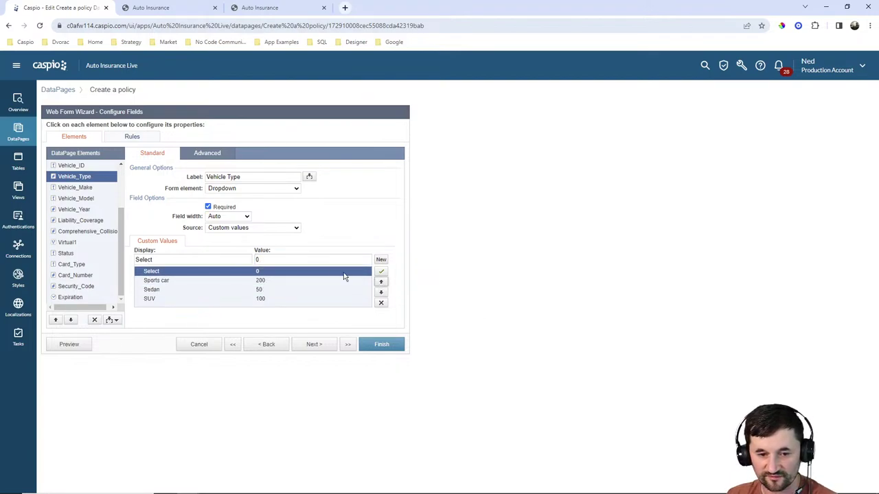
Review the Vehicle_ID, Driving_Record and Age settings, then finish the Create a policy DataPage.
scroll(76, 218, up, 2)
click(77, 231)
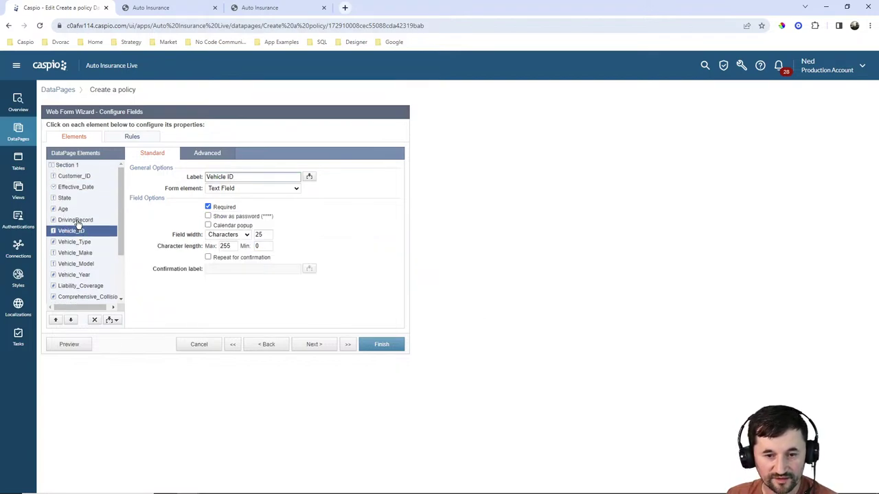
click(78, 220)
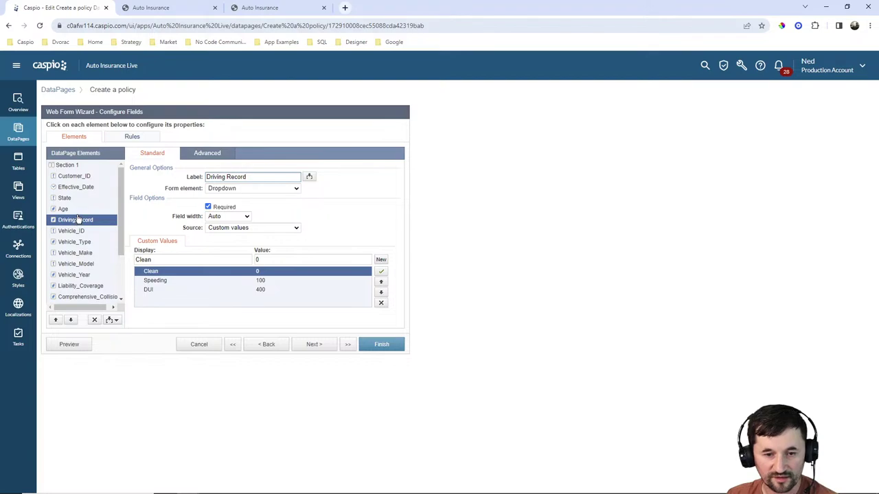
click(69, 211)
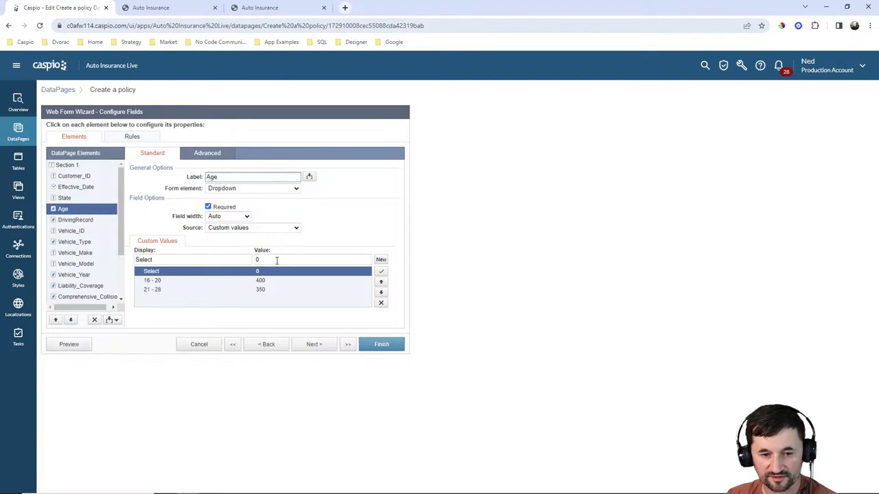
click(401, 344)
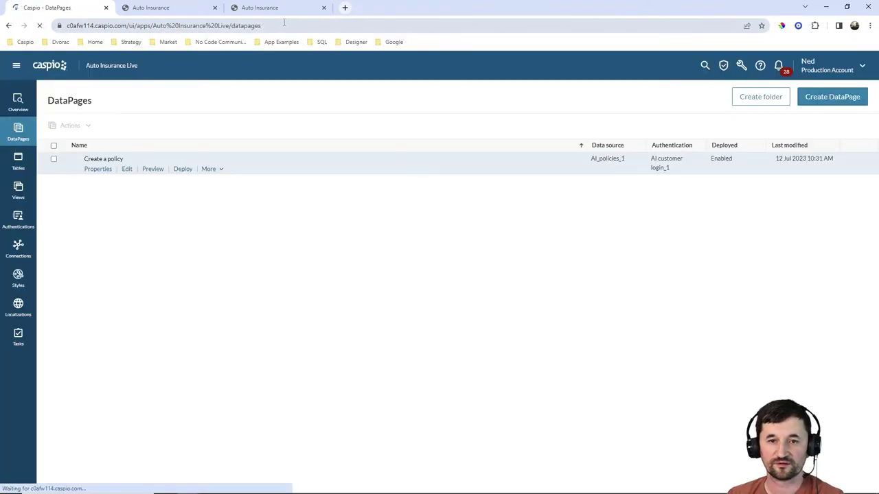
Reload the live New Policy form, set Comprehensive Collision to Select and Age to 16 - 20.
click(167, 8)
click(276, 8)
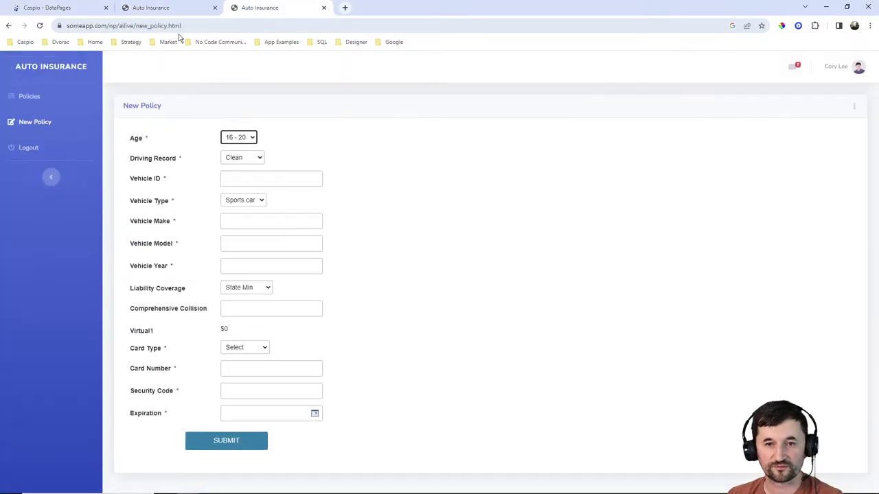
click(40, 26)
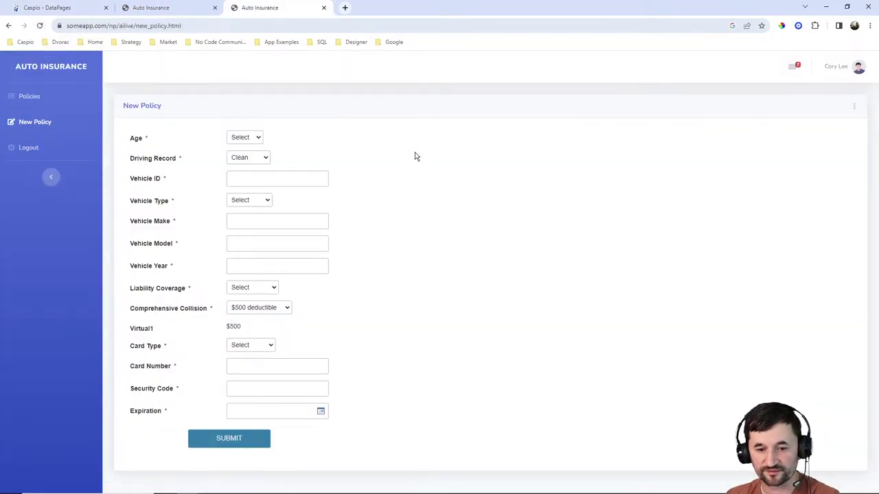
click(258, 308)
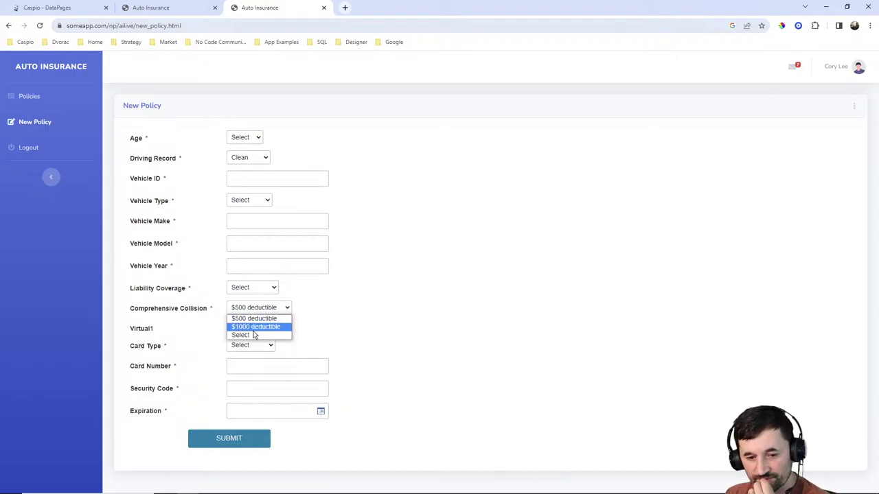
click(254, 334)
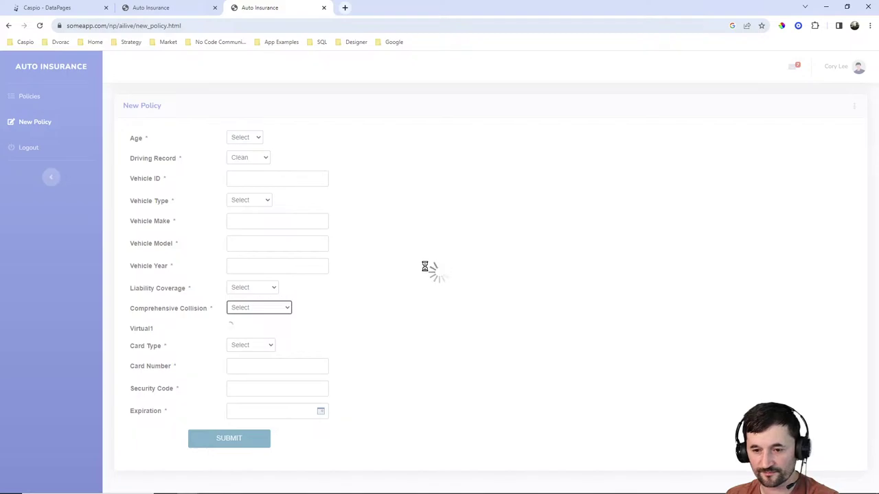
click(242, 138)
click(243, 156)
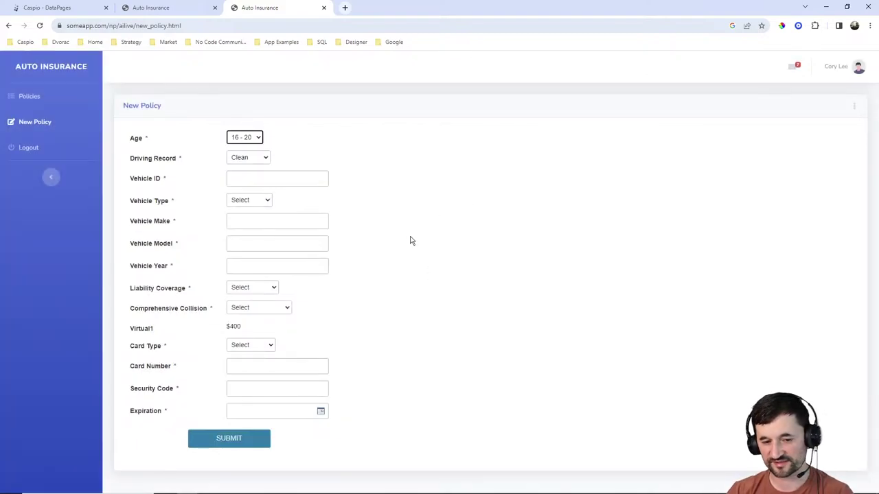
Set Driving Record to Speeding and Vehicle Type to Sports car on the policy form.
click(244, 159)
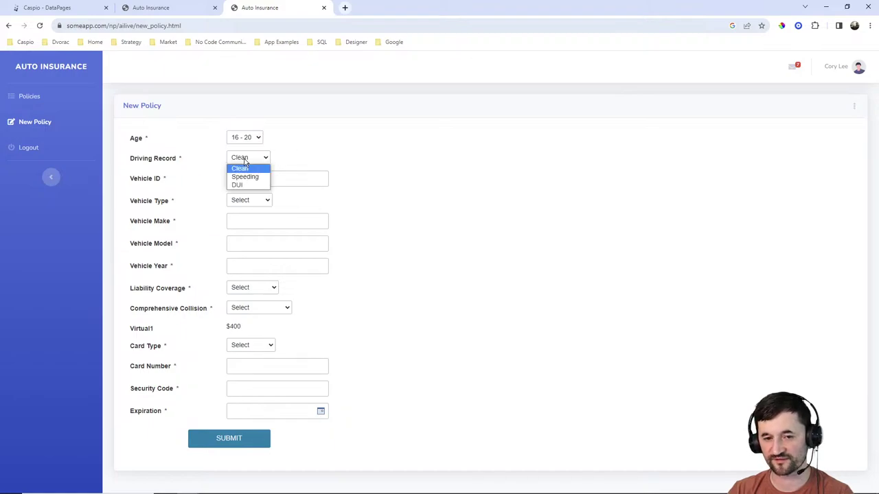
click(245, 179)
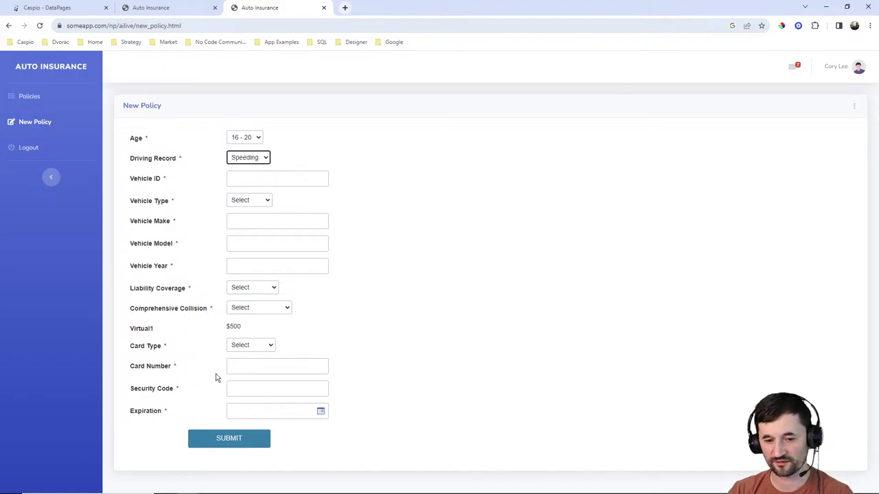
click(251, 200)
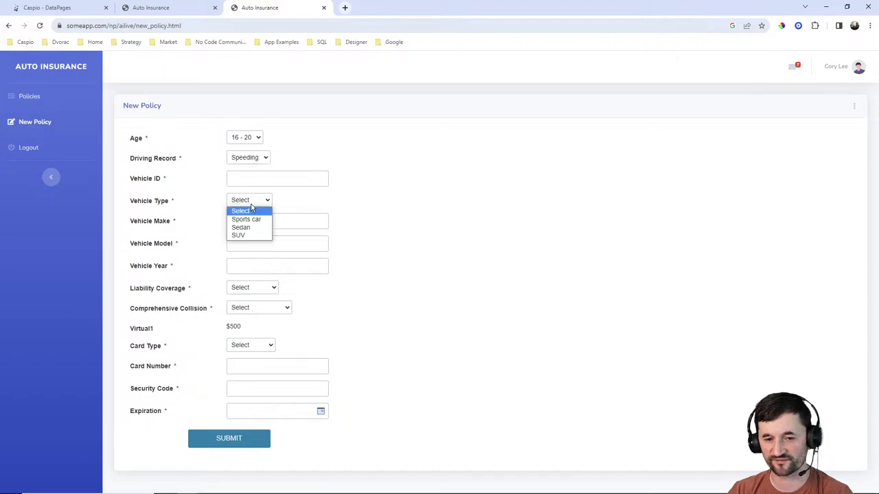
click(250, 221)
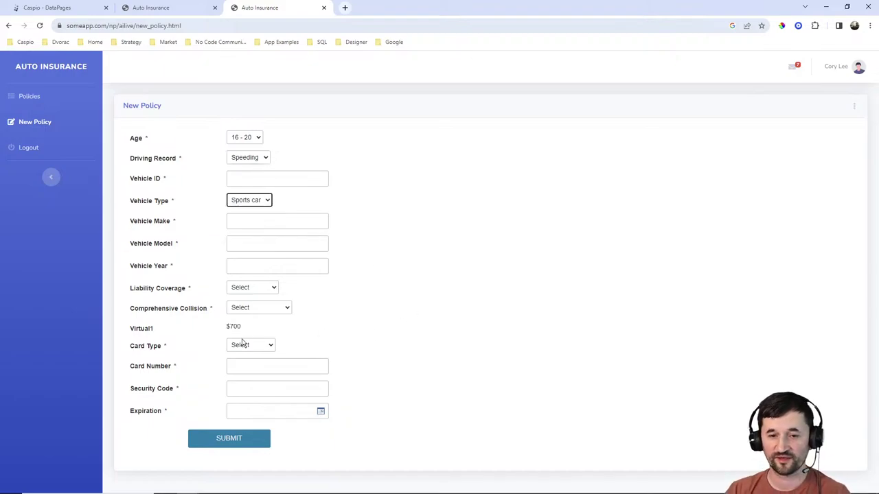
click(247, 178)
text(979876986987)
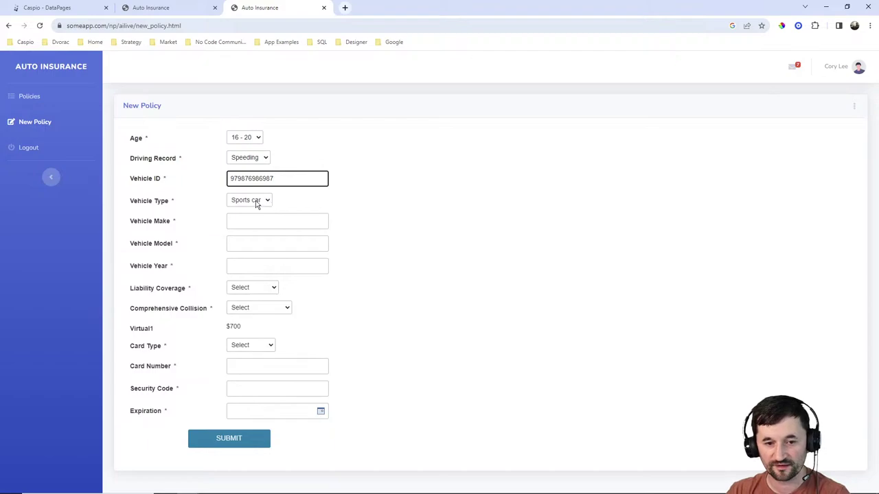
click(257, 218)
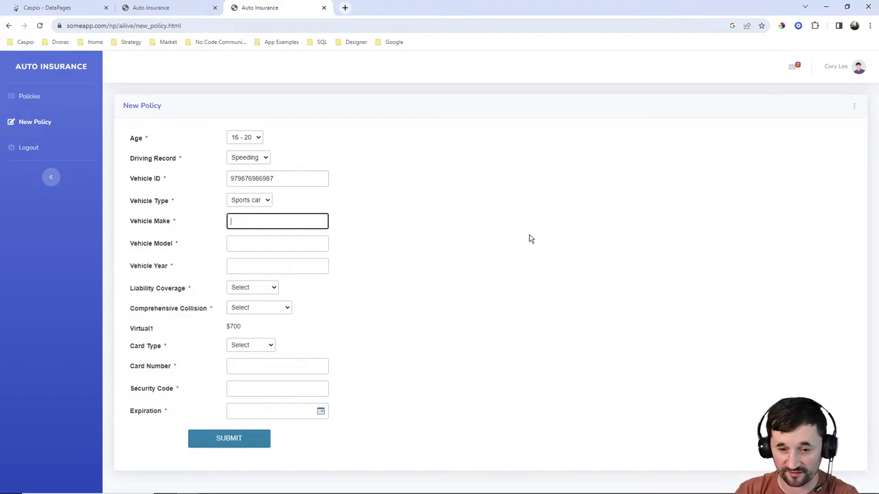
text(Tesl)
key(Tab)
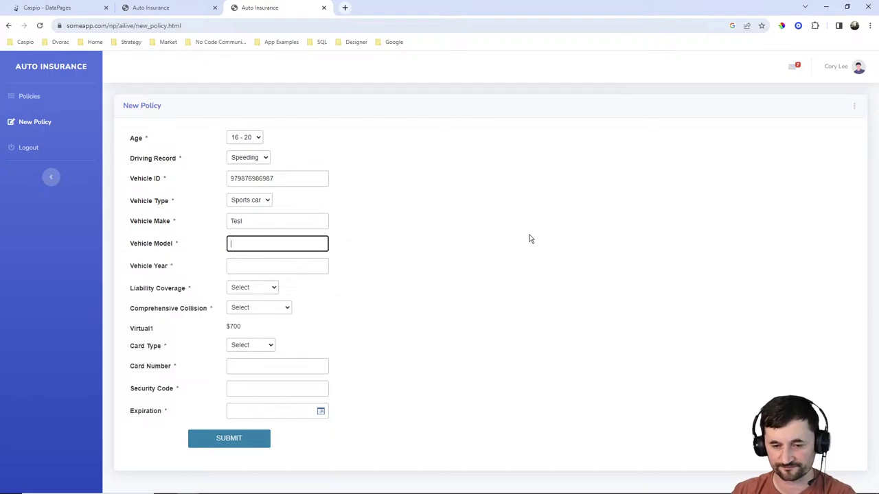
click(271, 222)
text(a)
key(Tab)
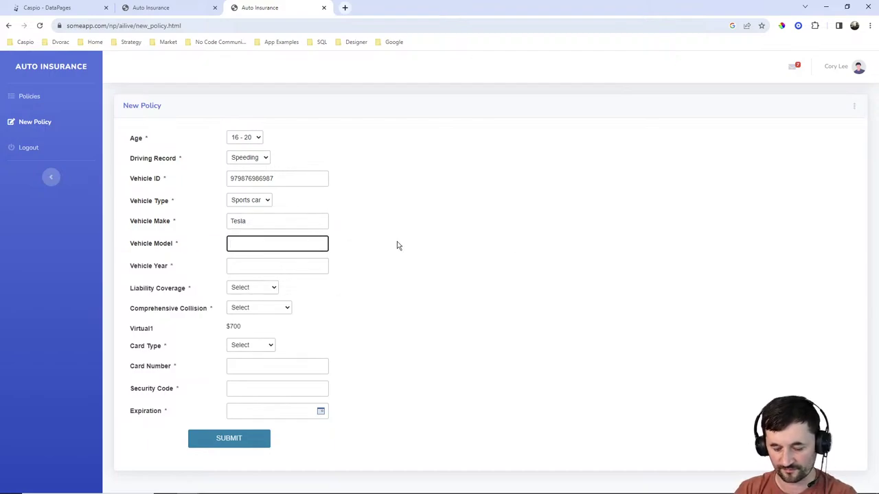
key(Tab)
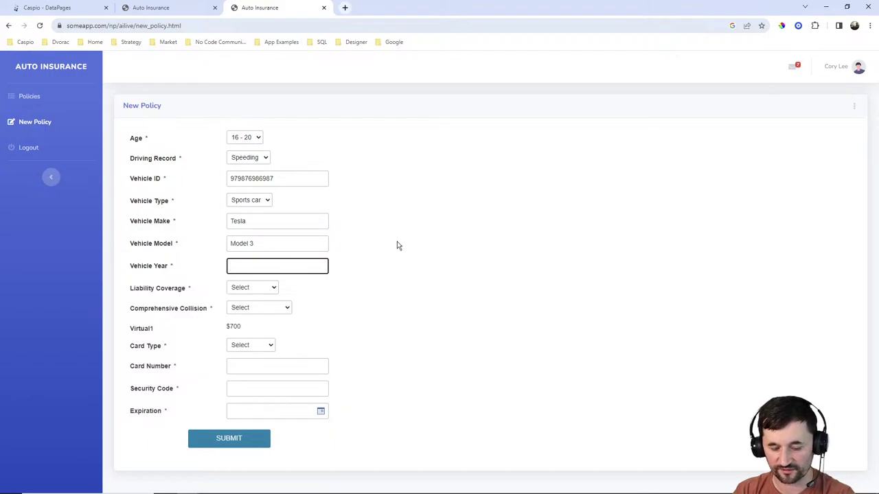
key(Tab)
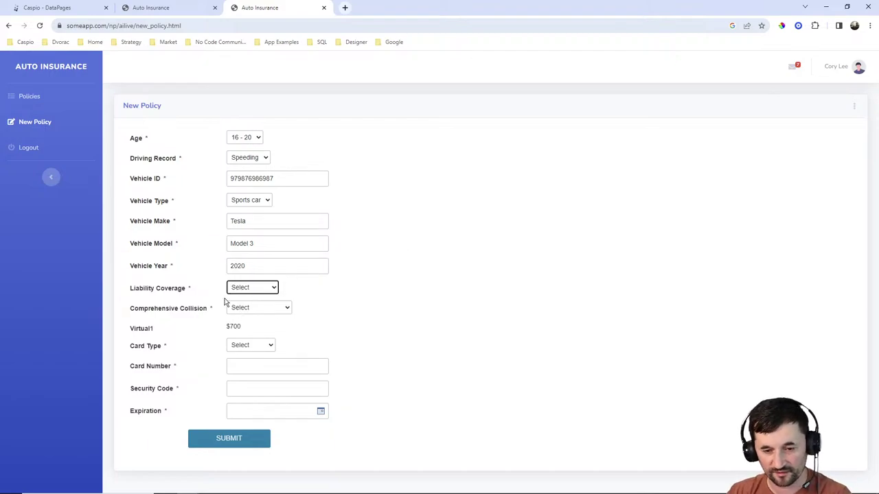
Choose 50/100/50 liability coverage, the $1000 deductible and Visa card type.
click(250, 289)
click(248, 310)
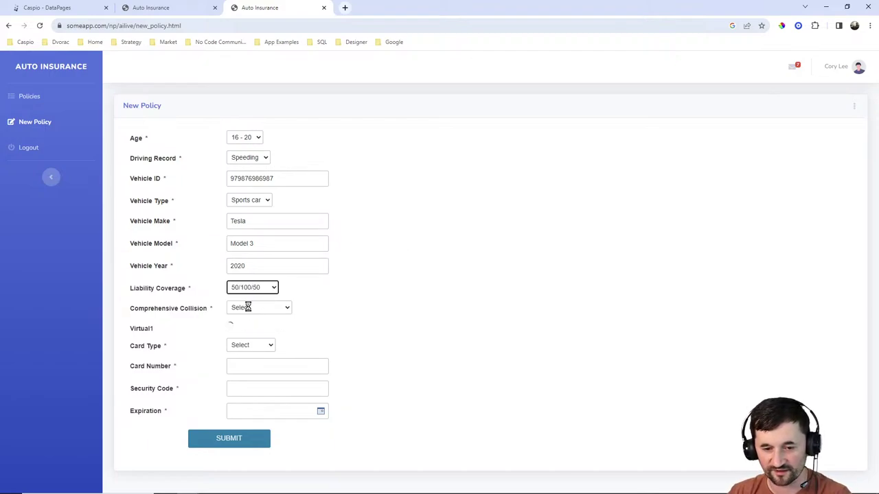
click(248, 308)
click(254, 325)
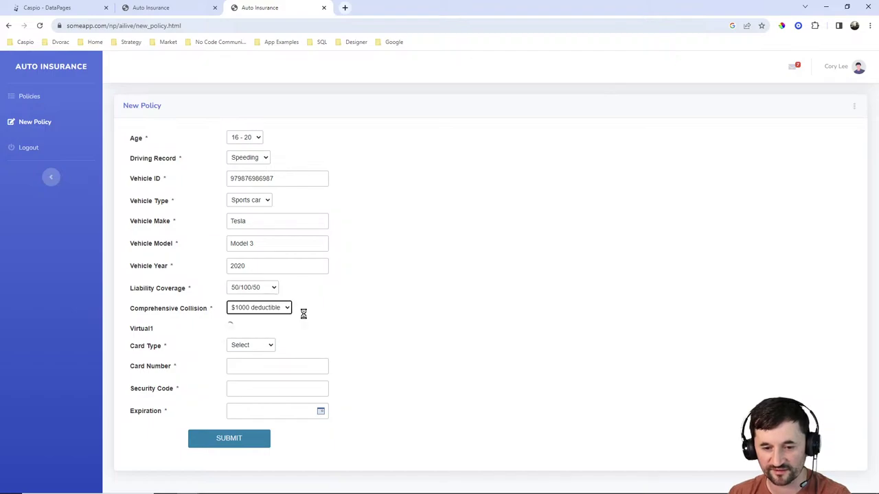
click(254, 345)
click(250, 361)
Enter the card number, security code and July 27, 2023 expiration, submit, then open policies.
click(251, 367)
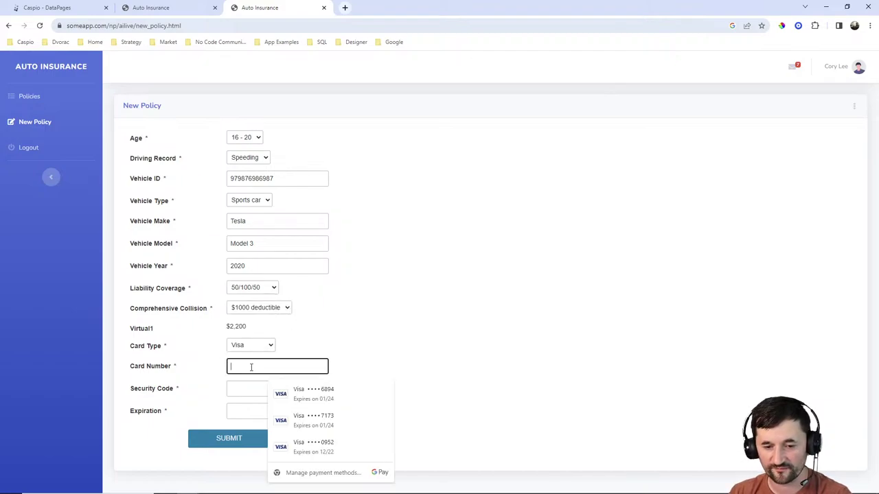
text(32453245325325)
click(254, 389)
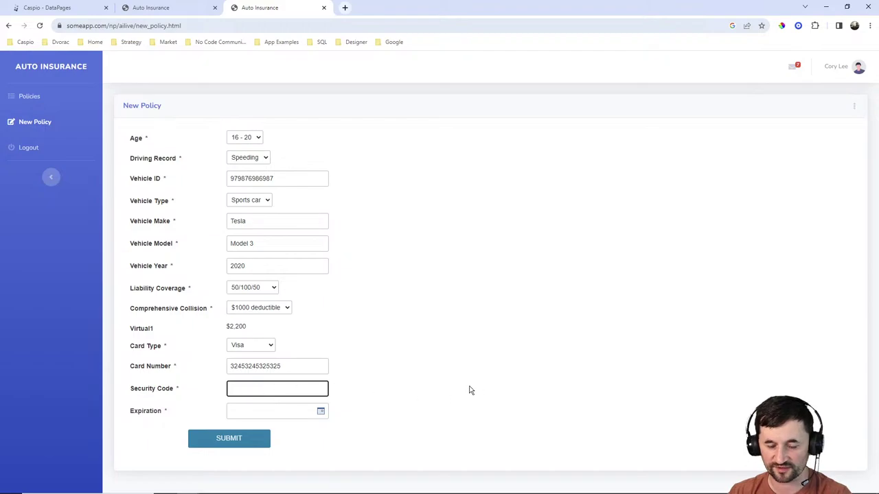
text(343)
click(319, 410)
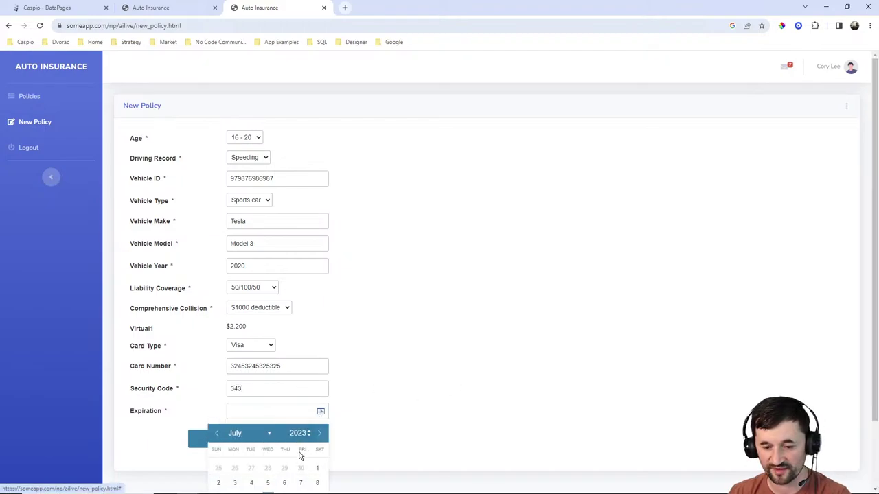
scroll(385, 392, down, 1)
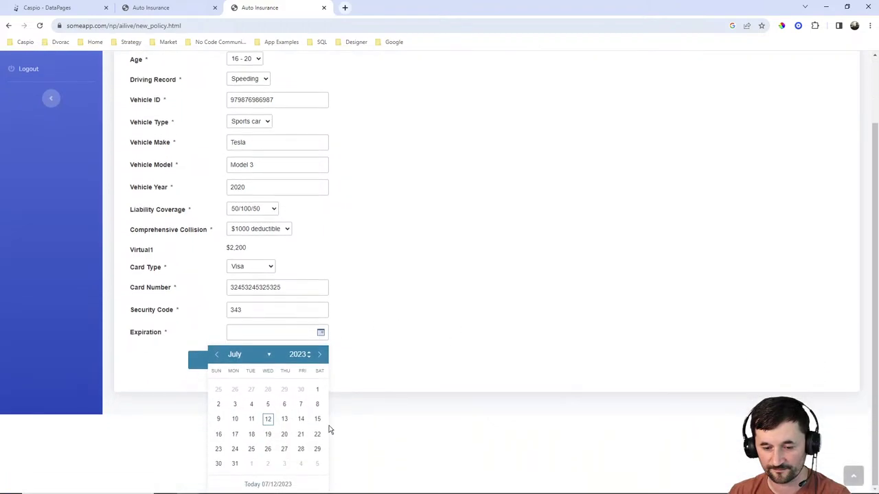
click(283, 448)
click(246, 438)
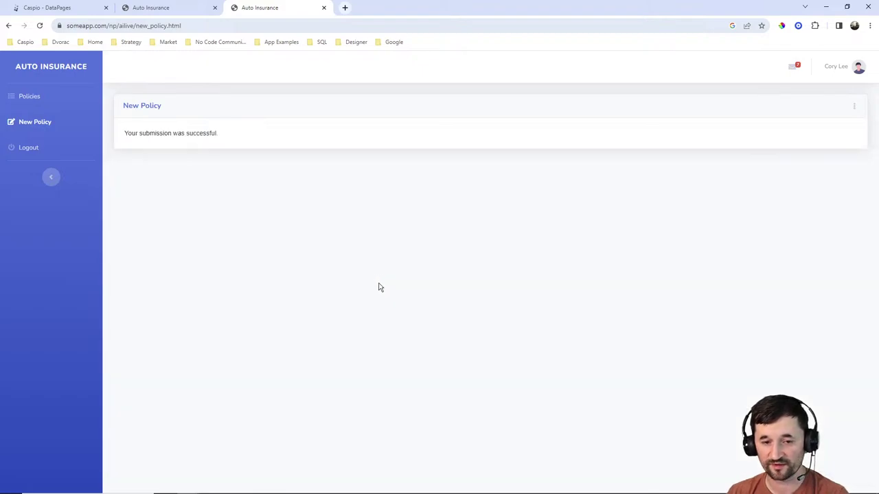
click(28, 96)
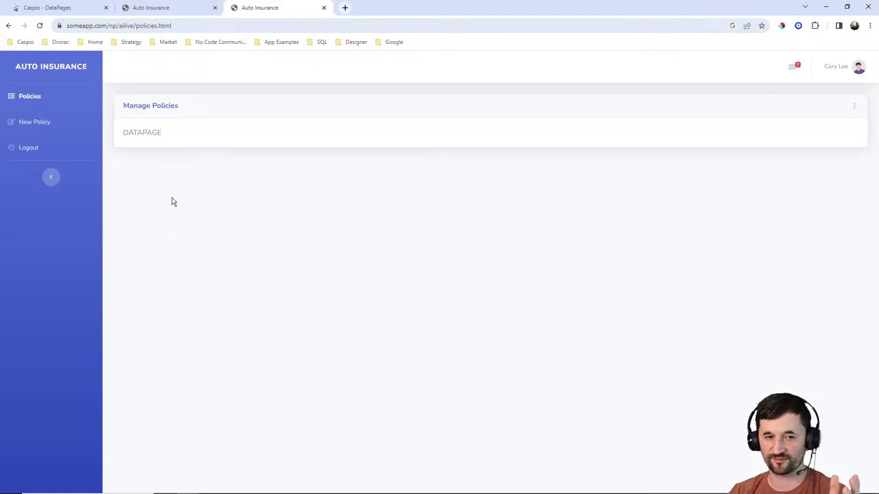
Start a new tabular report DataPage using the AI_policies_1 data source.
click(81, 10)
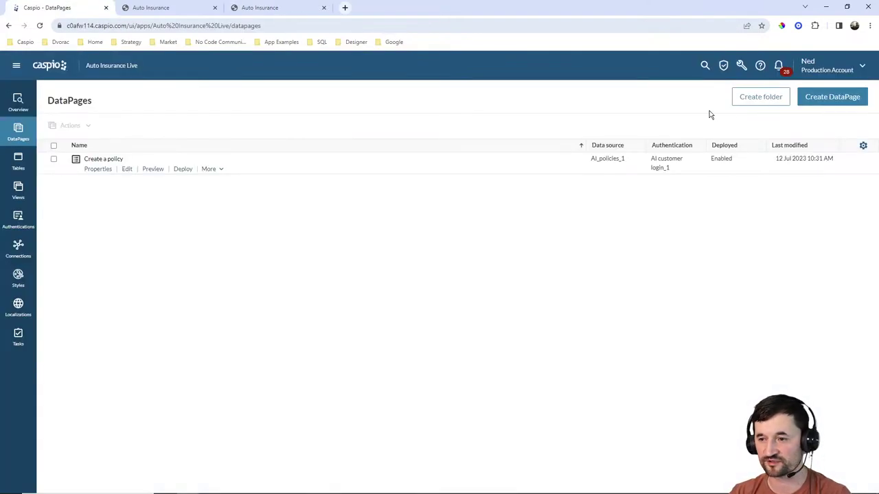
click(817, 101)
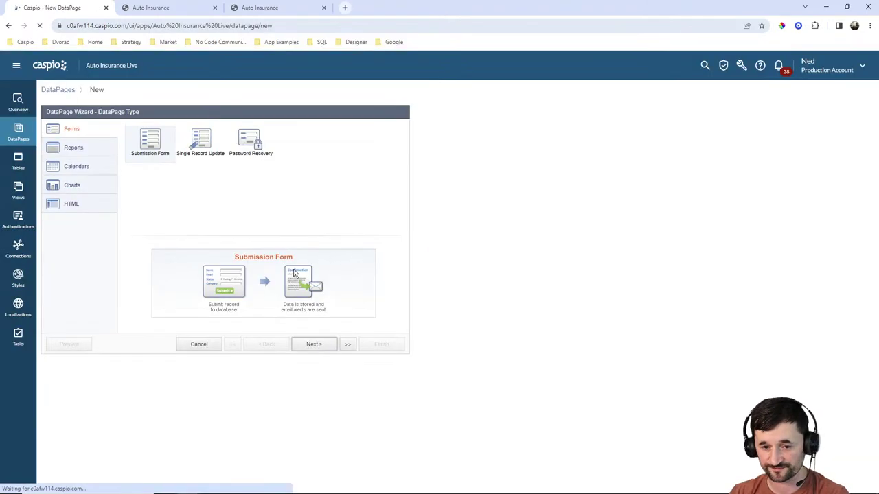
click(80, 150)
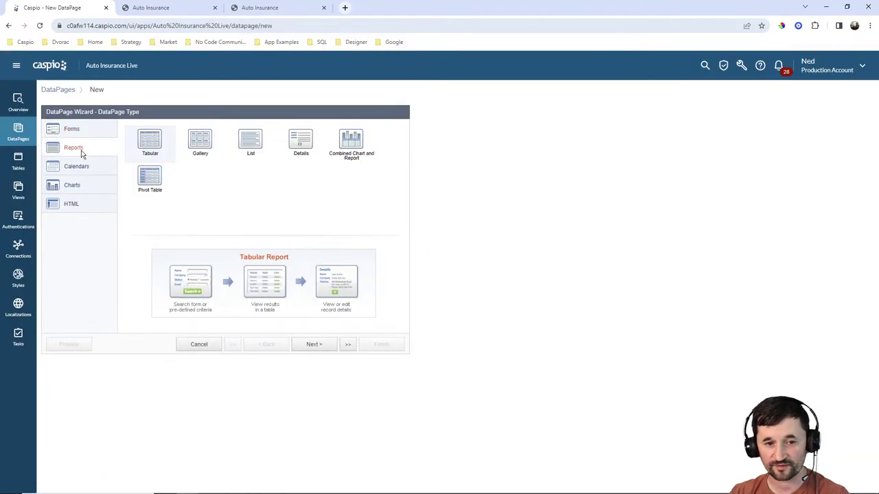
click(314, 344)
click(137, 155)
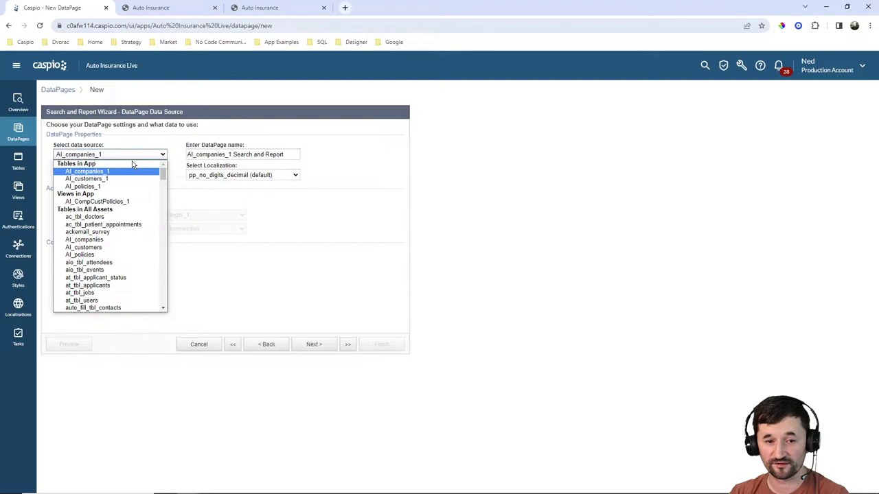
click(104, 187)
Name the DataPage Manage policies.
key(Tab)
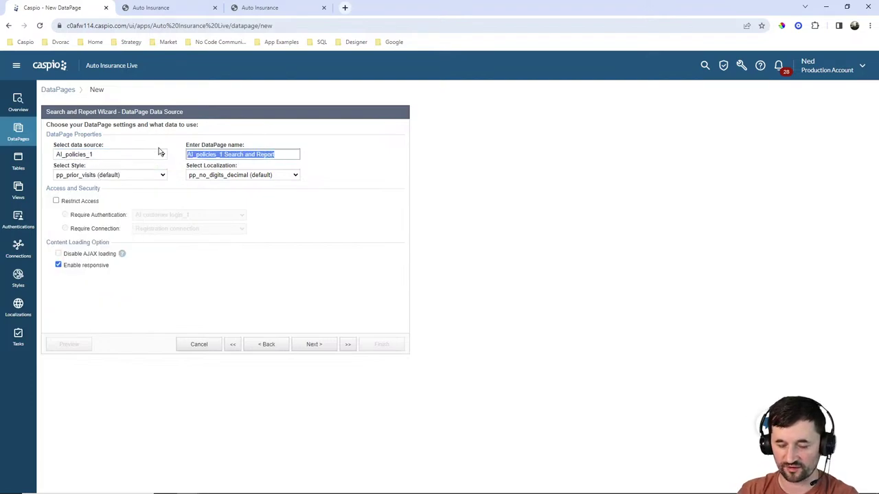
text(A)
key(BackSpace)
text(Manage policies)
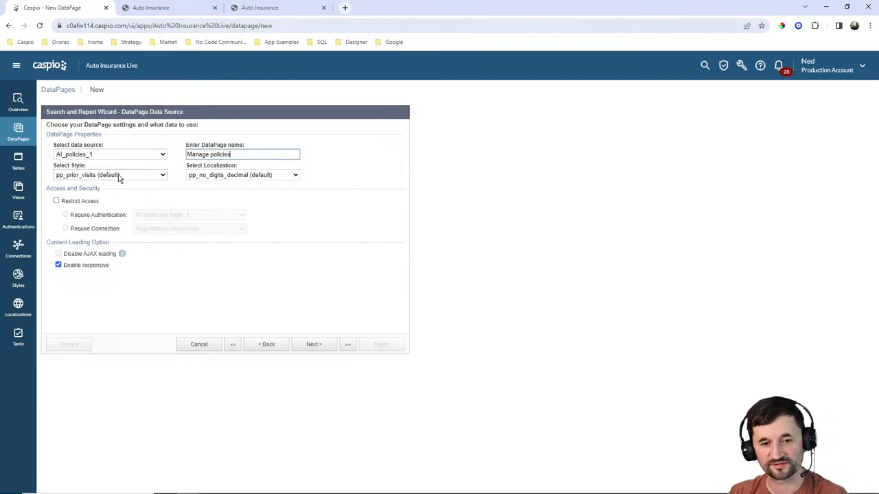
Apply Caspian style and English localization, restrict access to authenticated users, and continue.
click(120, 175)
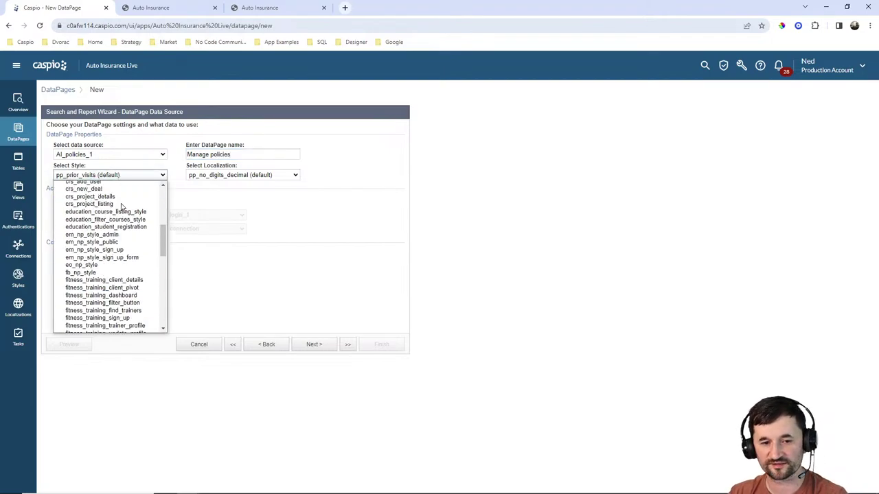
scroll(120, 206, up, 5)
click(89, 197)
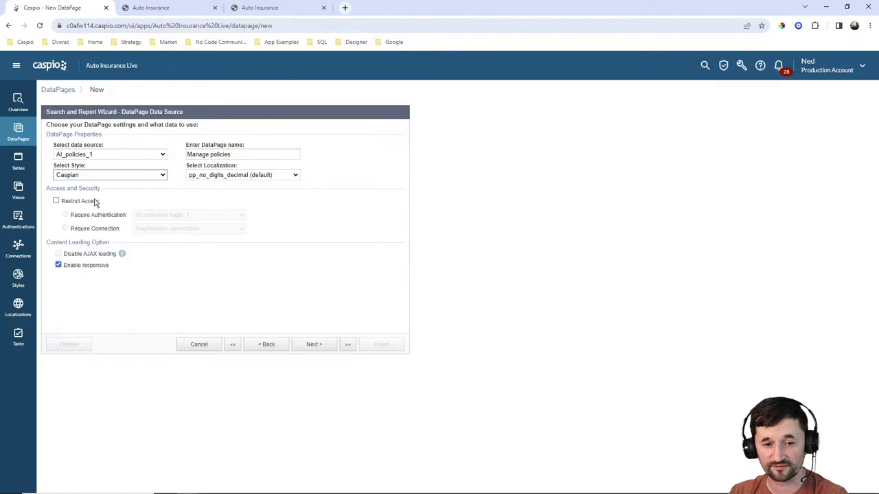
click(251, 176)
scroll(261, 218, up, 3)
scroll(261, 218, up, 3)
click(232, 208)
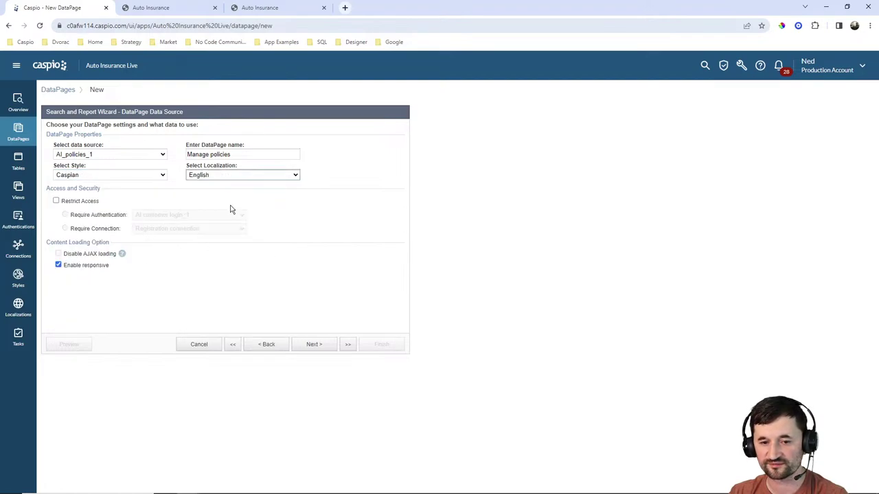
click(80, 200)
click(315, 348)
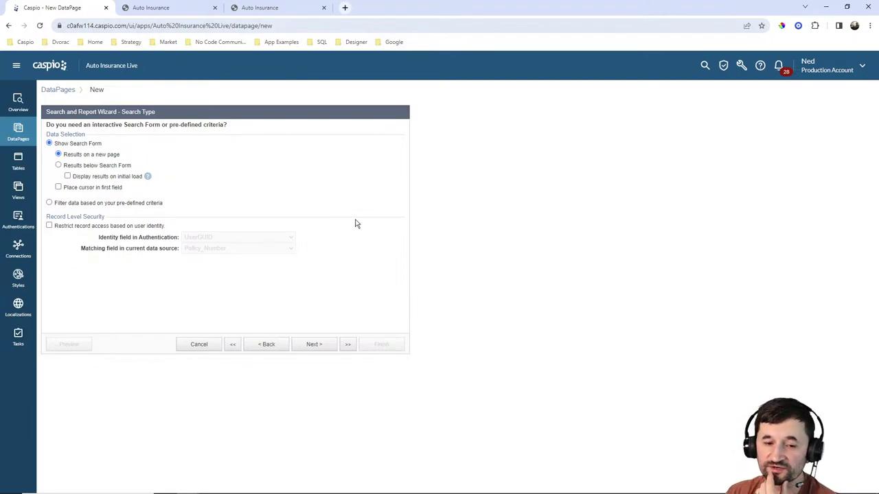
Filter on pre-defined criteria with record-level security matching the user to Customer_ID.
click(65, 204)
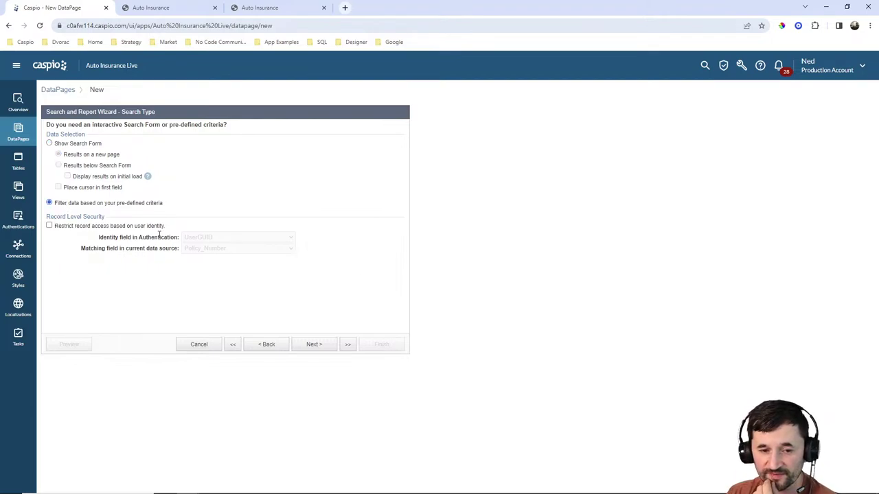
click(84, 228)
click(213, 248)
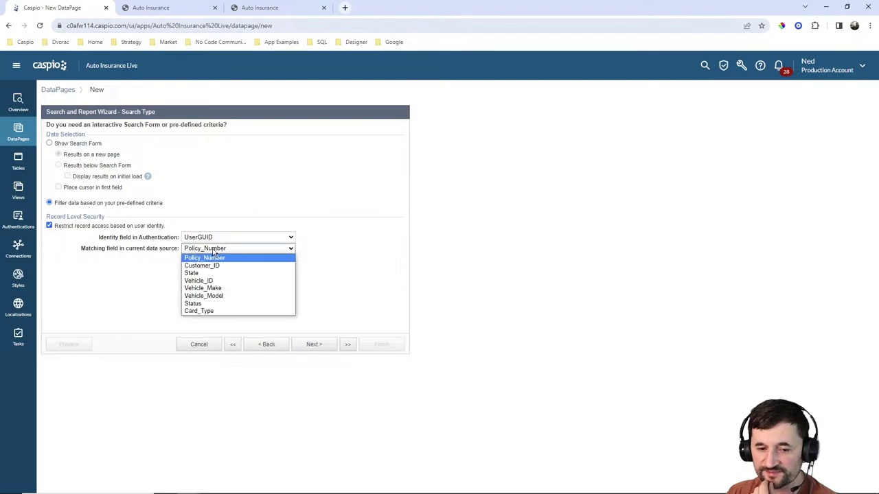
click(212, 266)
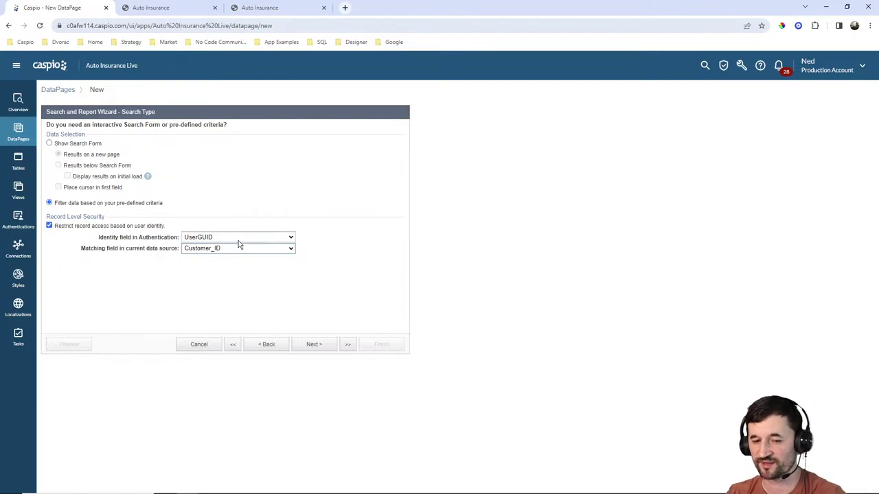
click(313, 344)
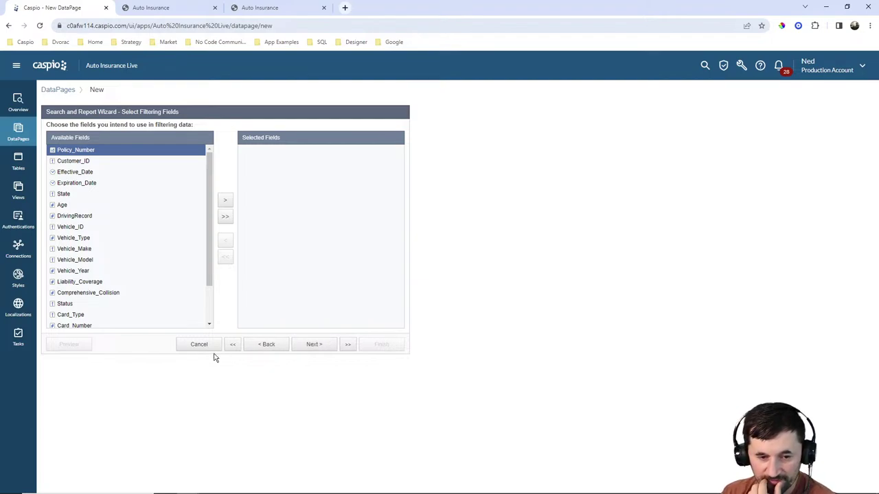
Add Status as a filter field with the value Paid.
scroll(105, 247, down, 2)
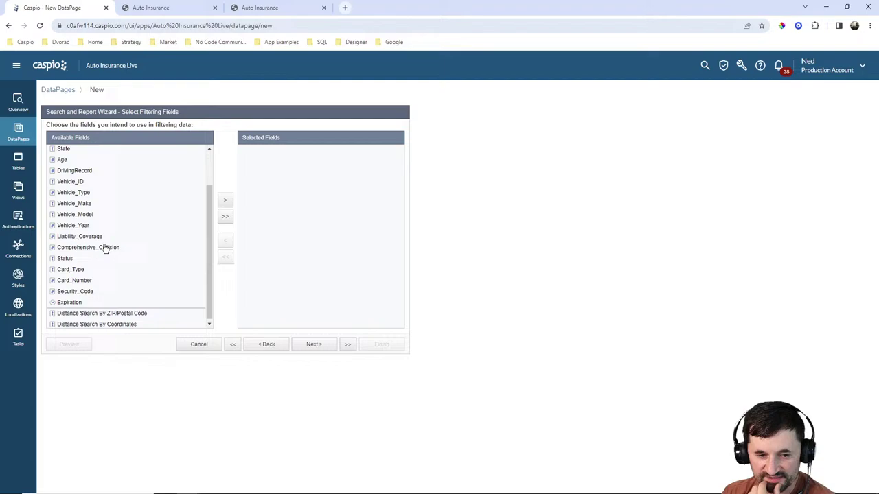
click(69, 259)
click(225, 200)
click(314, 345)
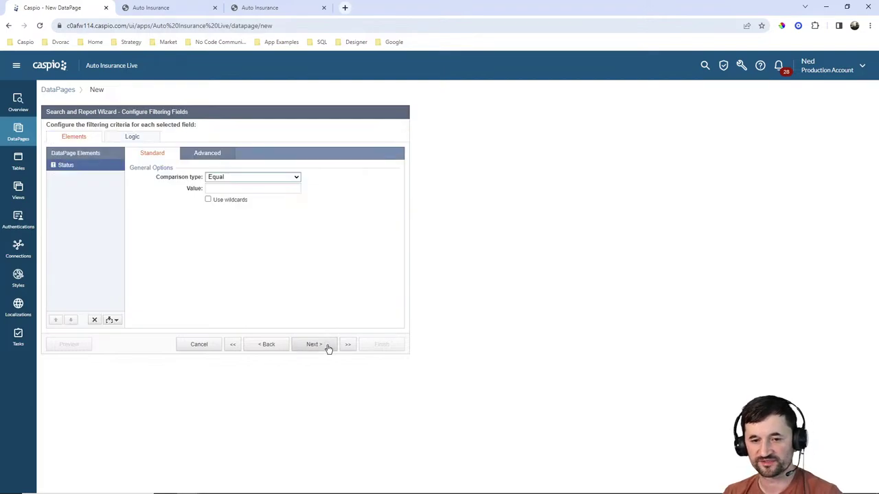
click(217, 188)
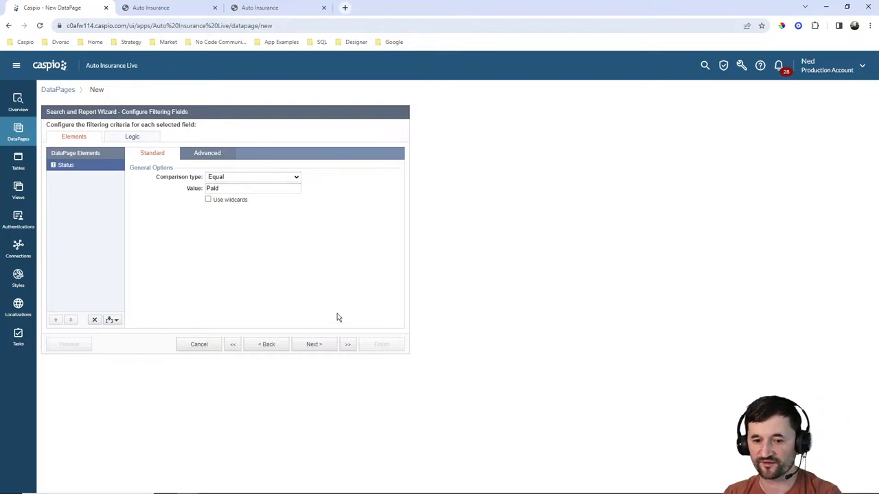
click(316, 347)
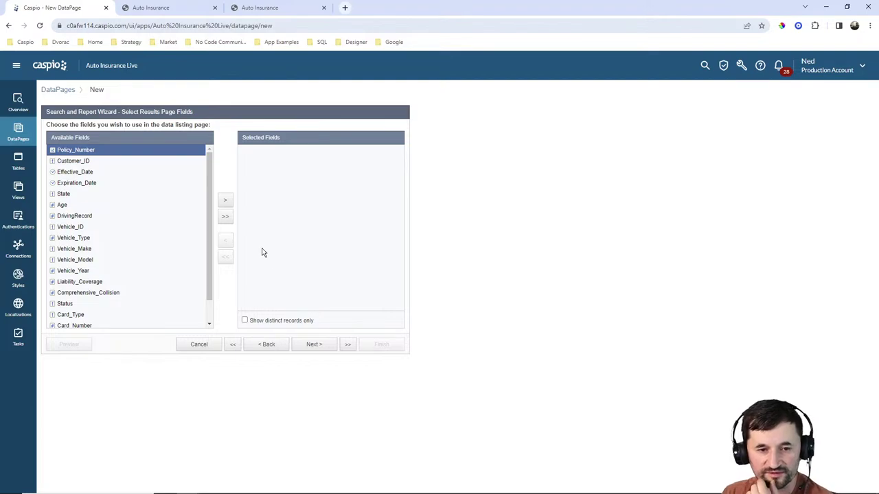
Add Policy_Number, Effective_Date, Vehicle_Make, Vehicle_Model and Vehicle_Year as results columns.
click(226, 202)
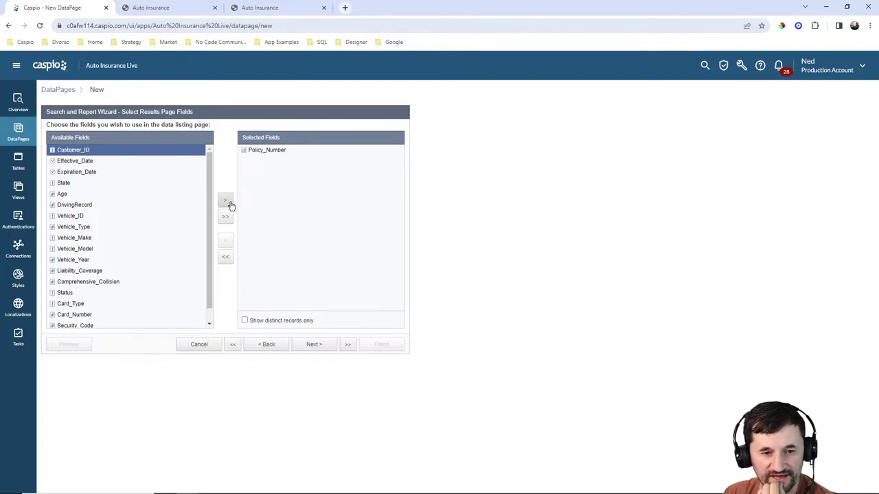
click(94, 162)
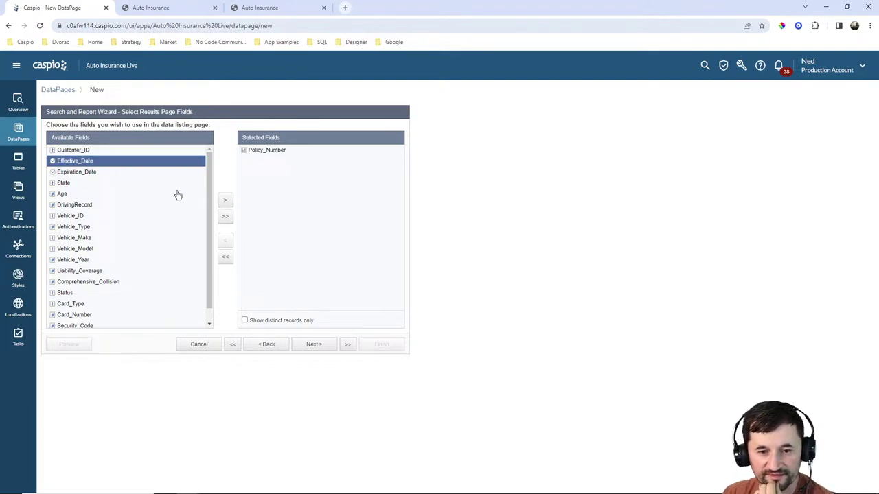
click(227, 204)
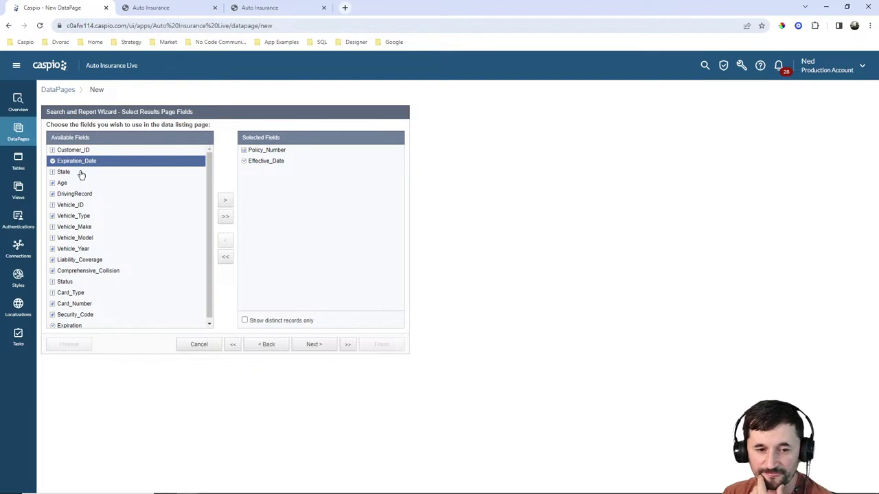
scroll(103, 195, down, 1)
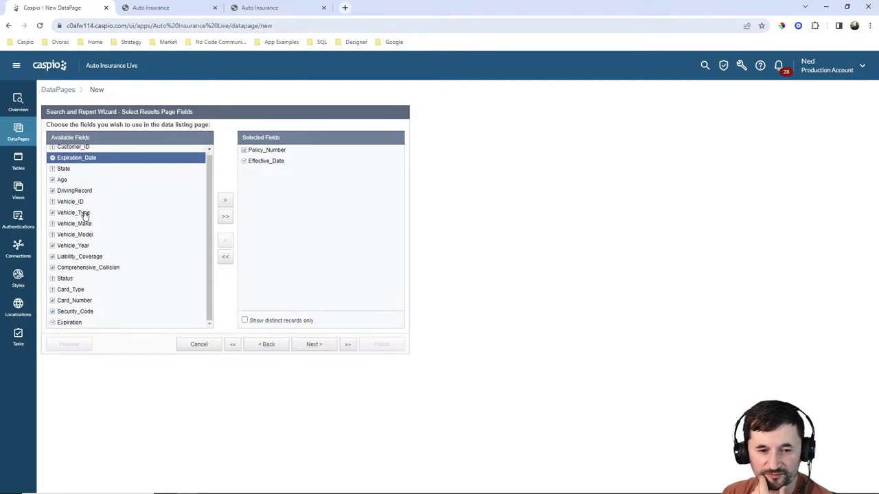
click(86, 213)
click(110, 223)
shift+click(110, 234)
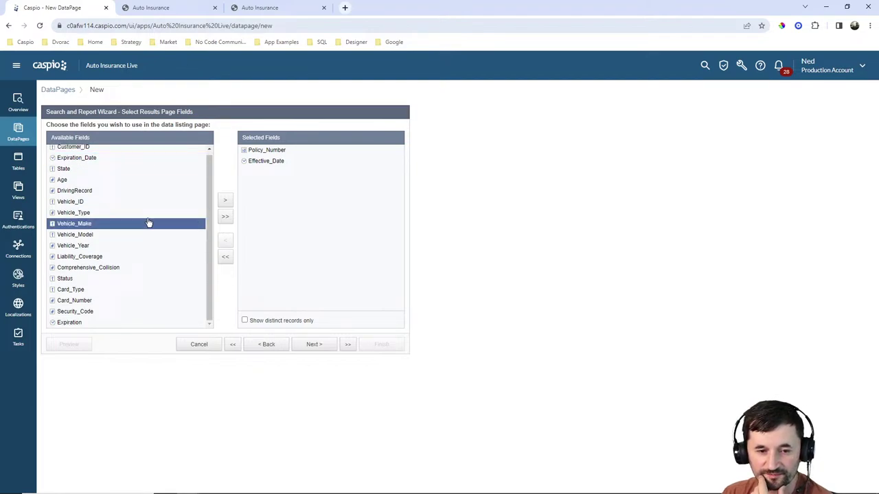
click(224, 200)
click(225, 201)
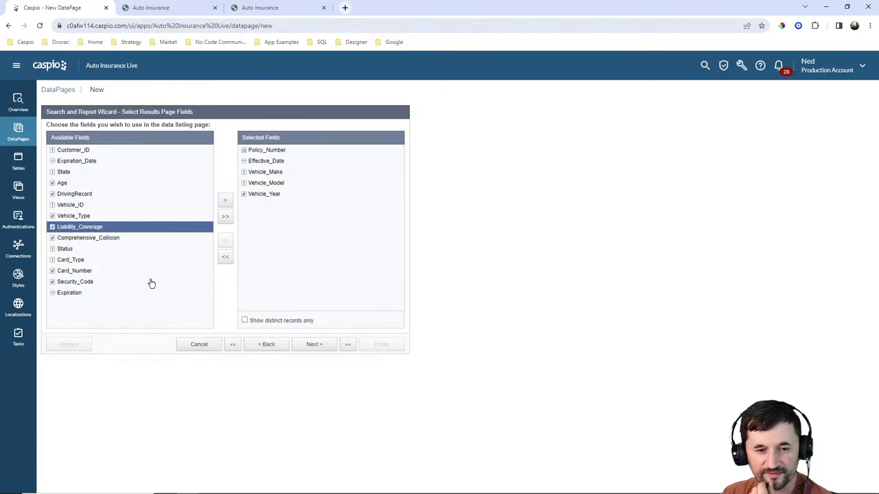
Advance to the results page fields and try inserting a PDF generation element.
click(313, 345)
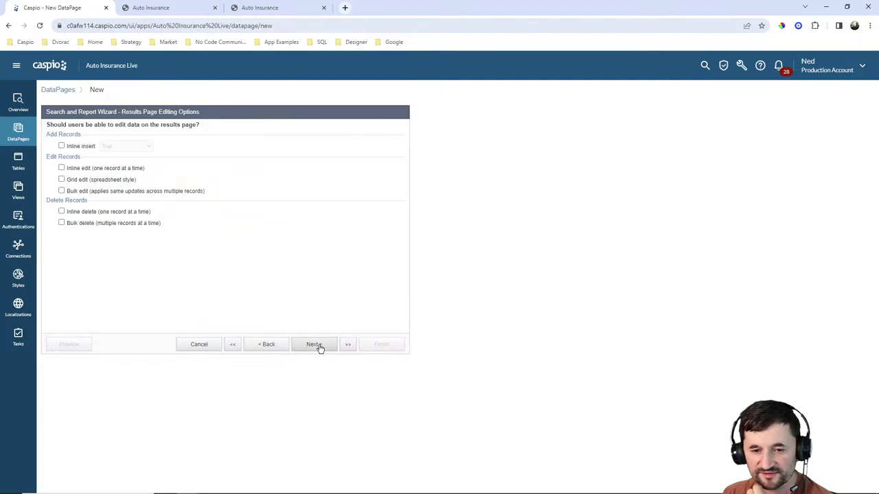
click(313, 345)
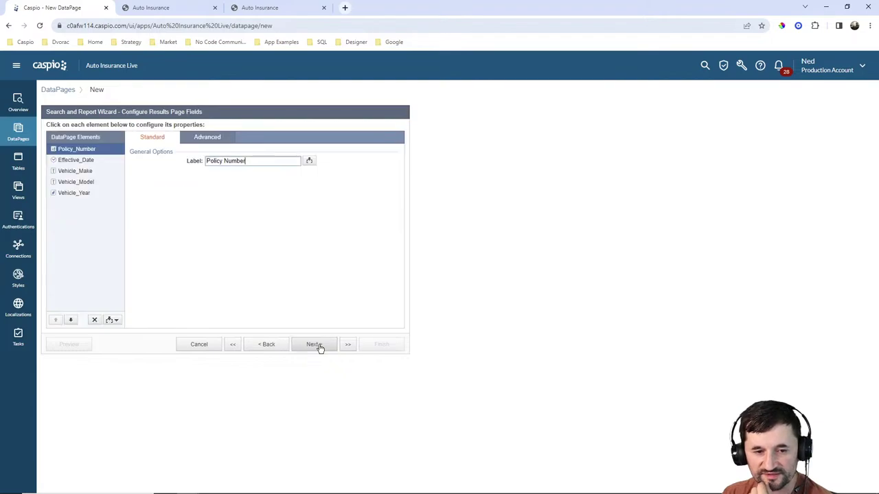
click(116, 321)
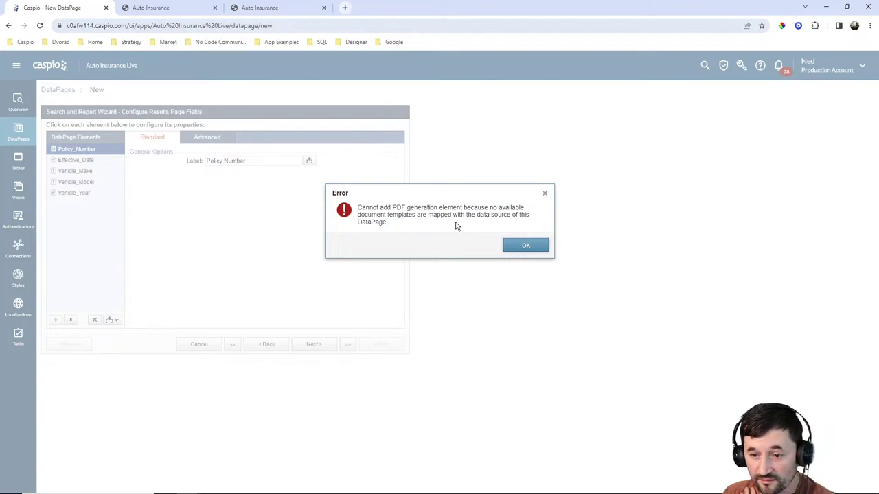
Dismiss the PDF error, return to the Data Source step, and switch it to AI_CompCustPolicies_1.
click(526, 247)
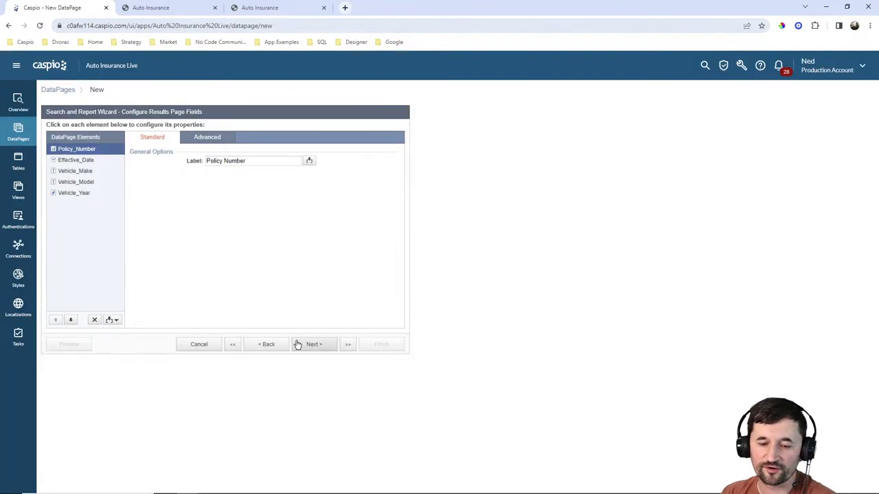
click(268, 345)
click(268, 344)
click(268, 345)
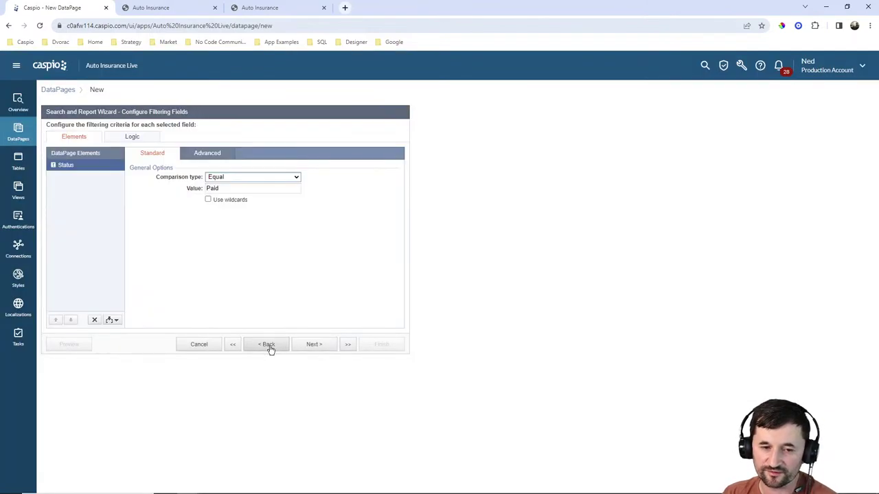
click(267, 345)
click(268, 345)
click(268, 344)
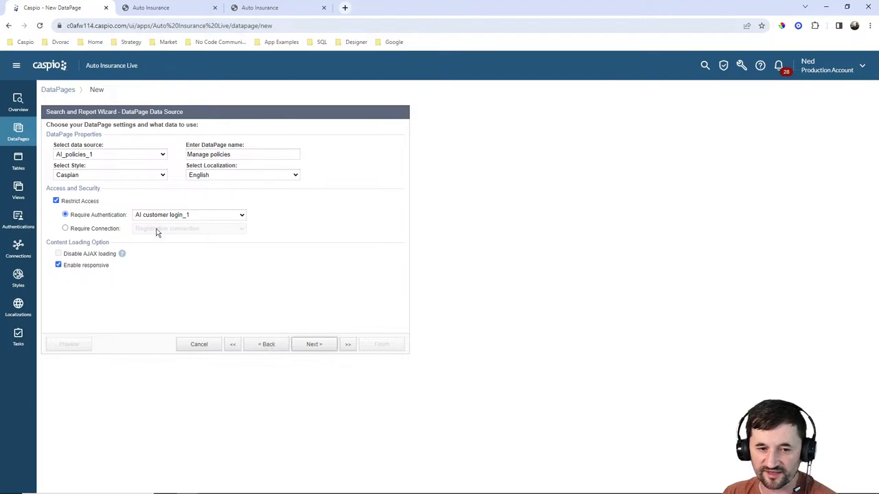
click(110, 155)
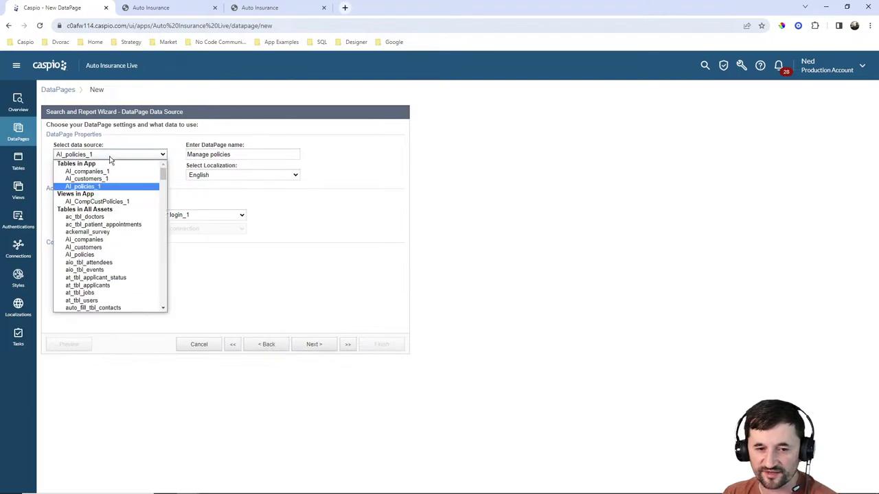
click(110, 202)
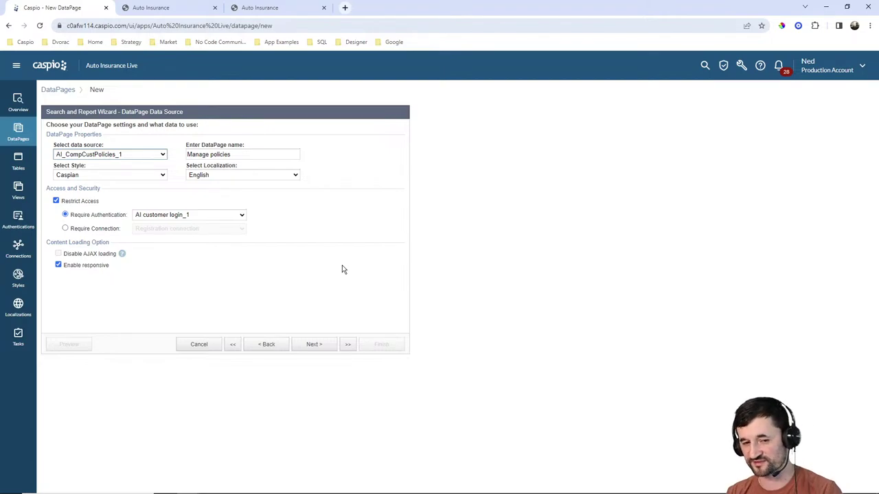
Set the matching field to AI_customers_UserGUID.
click(323, 347)
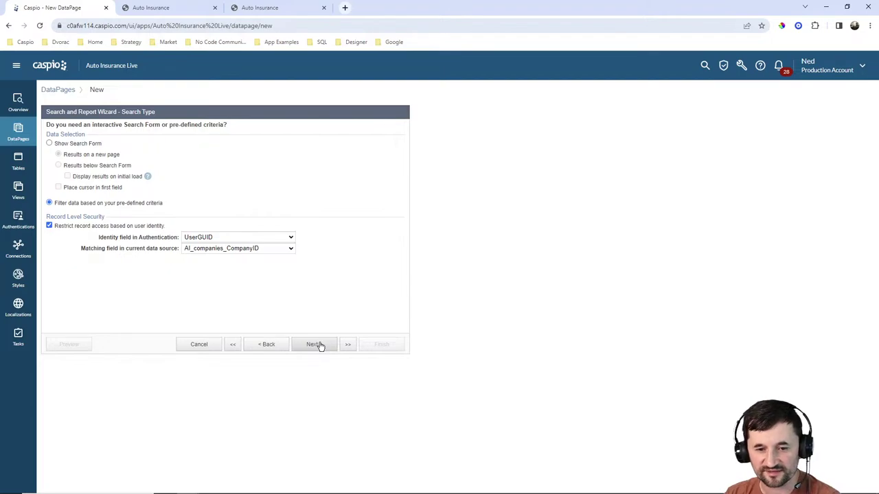
click(242, 249)
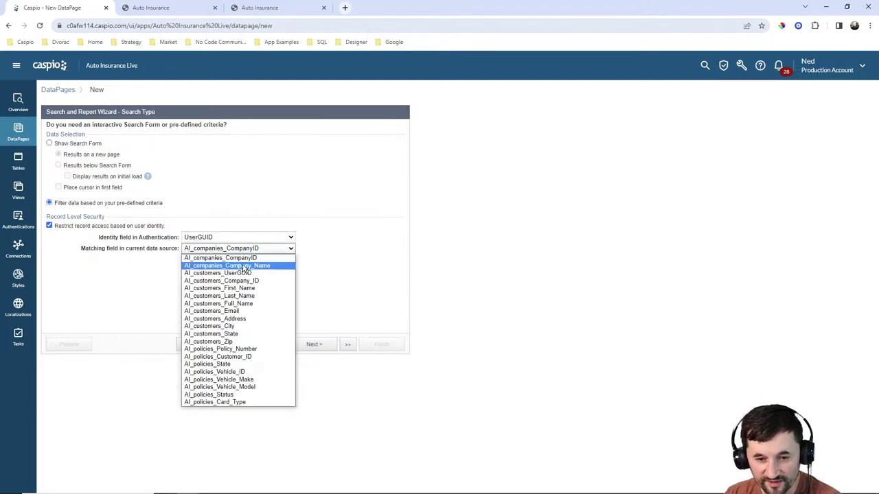
click(245, 273)
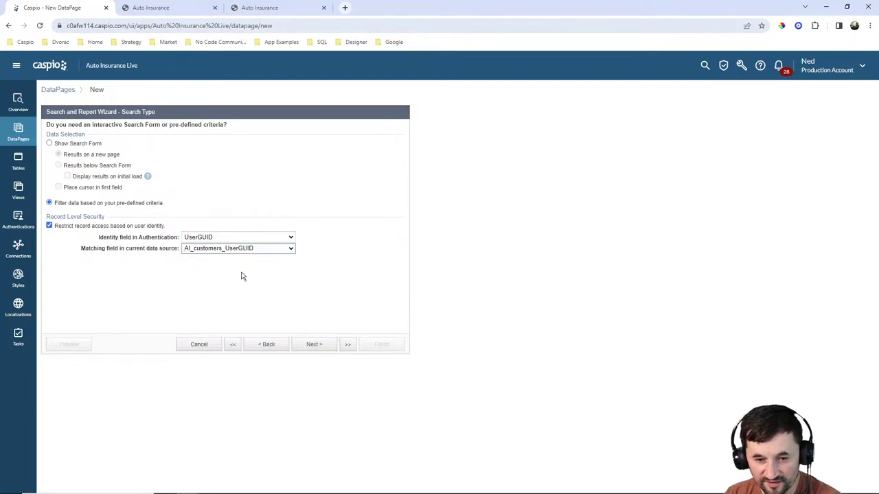
click(326, 344)
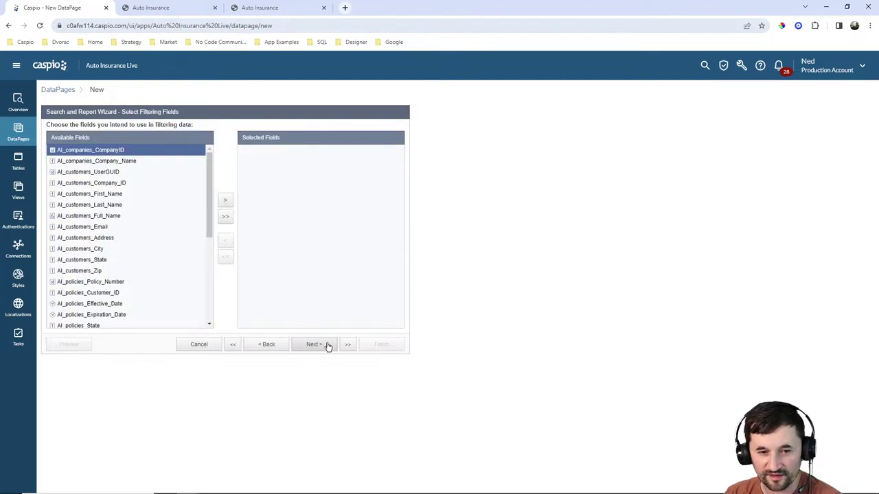
Add an AI_policies_Status filter with the value Paid.
scroll(137, 250, down, 3)
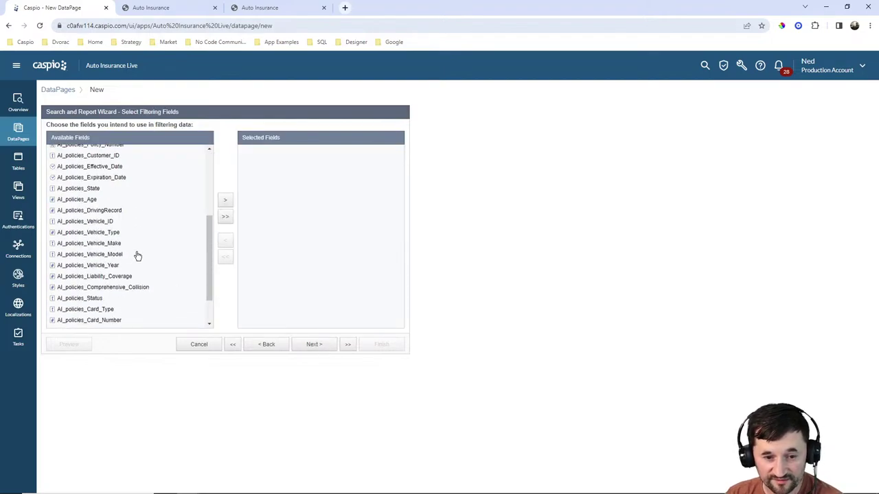
double_click(97, 299)
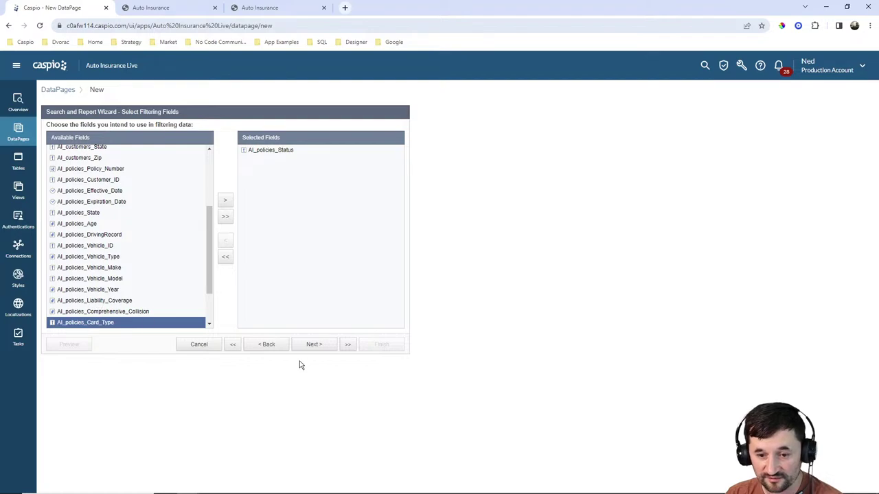
click(313, 345)
click(229, 189)
text(P)
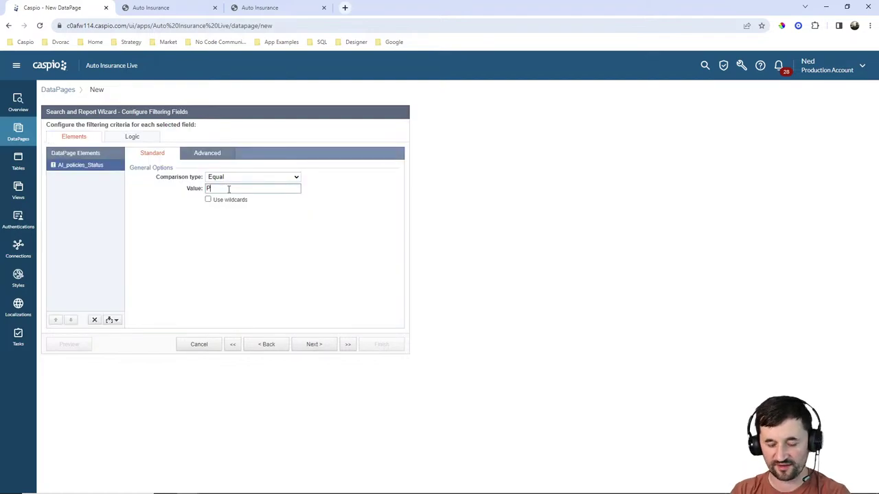
text(aid)
Add Policy_Number and Vehicle_Make, Vehicle_Model and Vehicle_Year to the results fields.
click(311, 350)
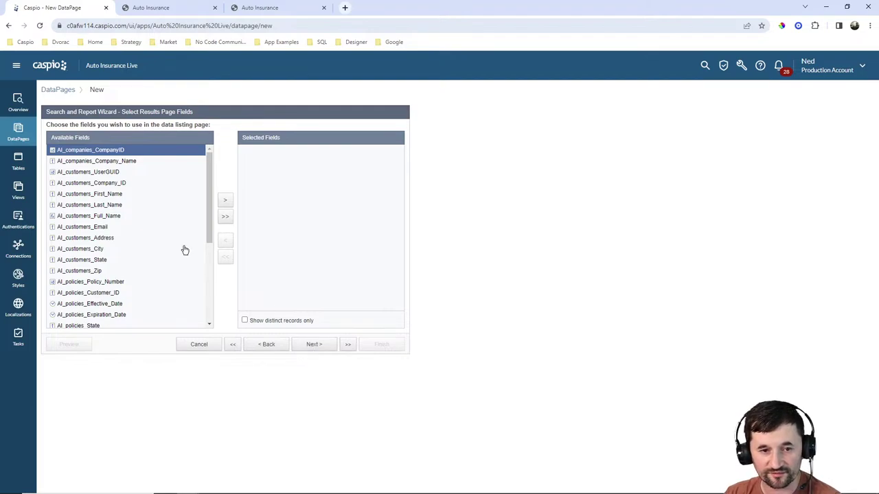
click(113, 282)
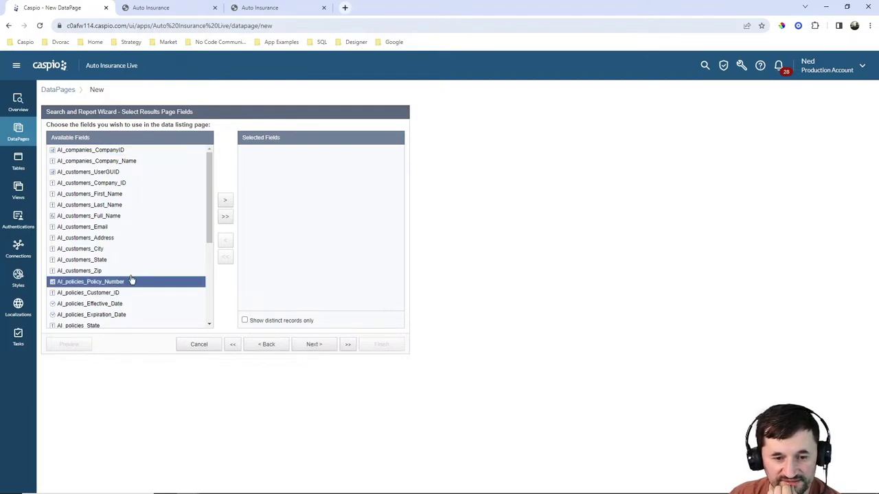
click(231, 206)
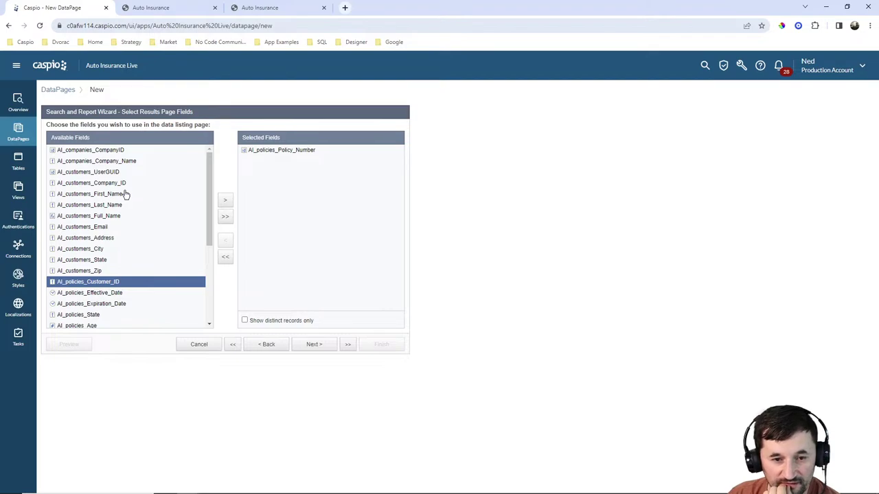
scroll(127, 200, down, 1)
scroll(126, 200, down, 1)
click(112, 271)
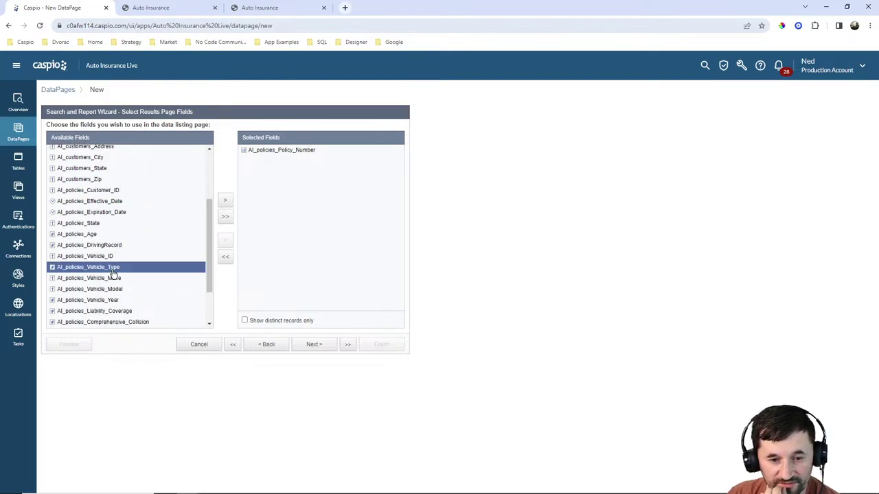
click(118, 278)
click(225, 201)
click(225, 201)
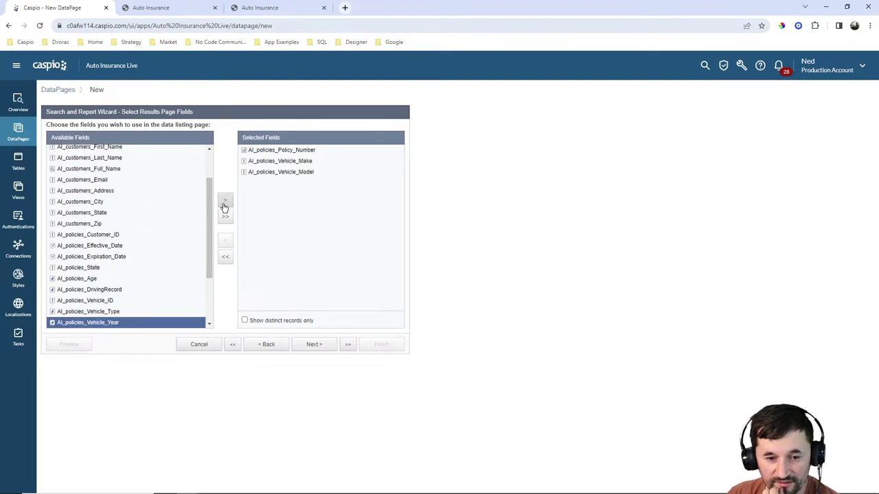
click(224, 202)
Add Effective_Date and Expiration_Date to the results fields.
scroll(109, 210, up, 1)
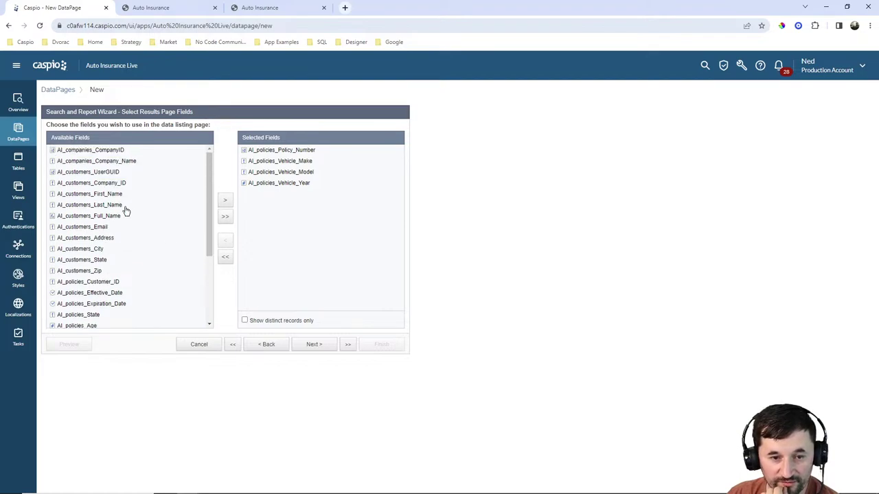
scroll(141, 211, down, 2)
click(114, 205)
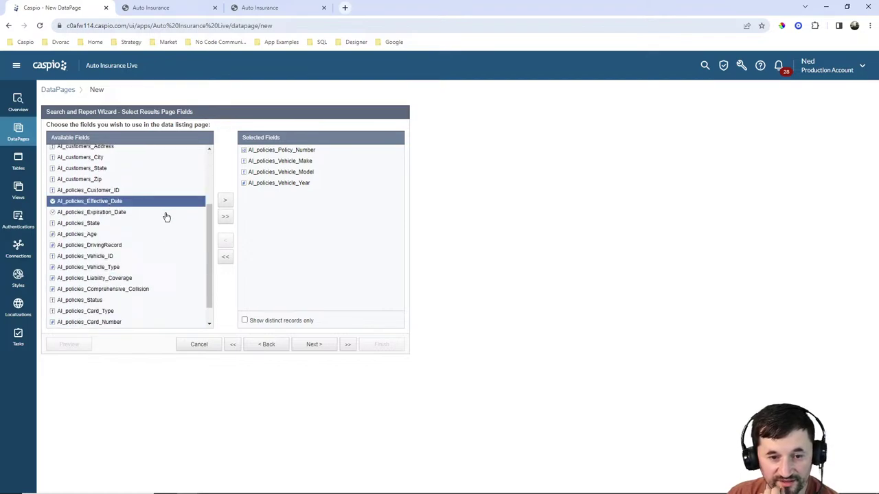
click(225, 202)
click(226, 204)
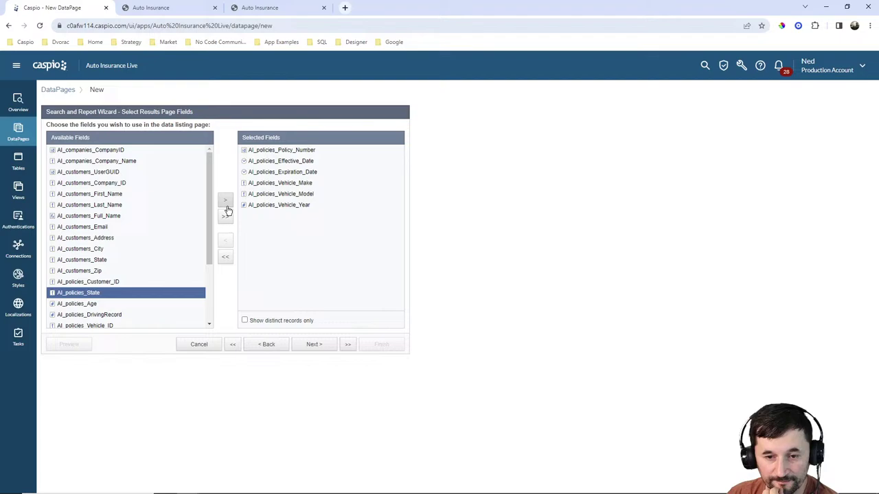
click(319, 349)
Remove the 'AI policies' prefix from the Policy Number, Vehicle Make and Vehicle Model labels.
click(319, 346)
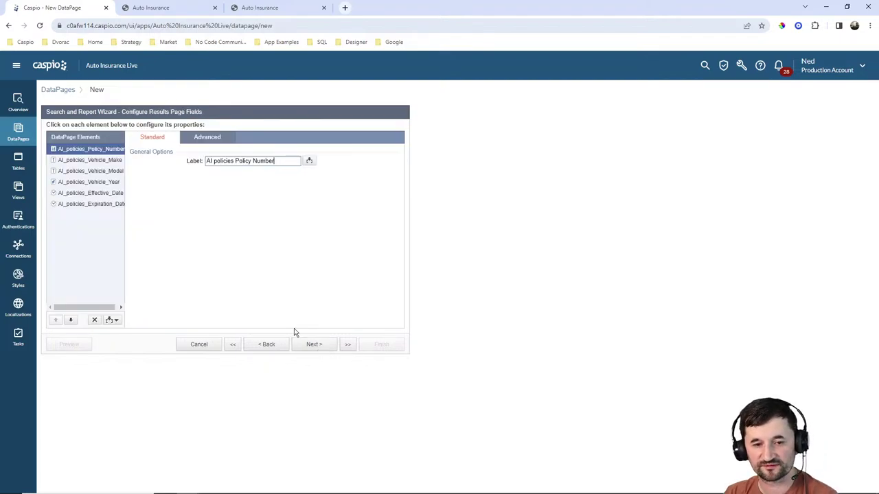
drag(237, 162, 157, 158)
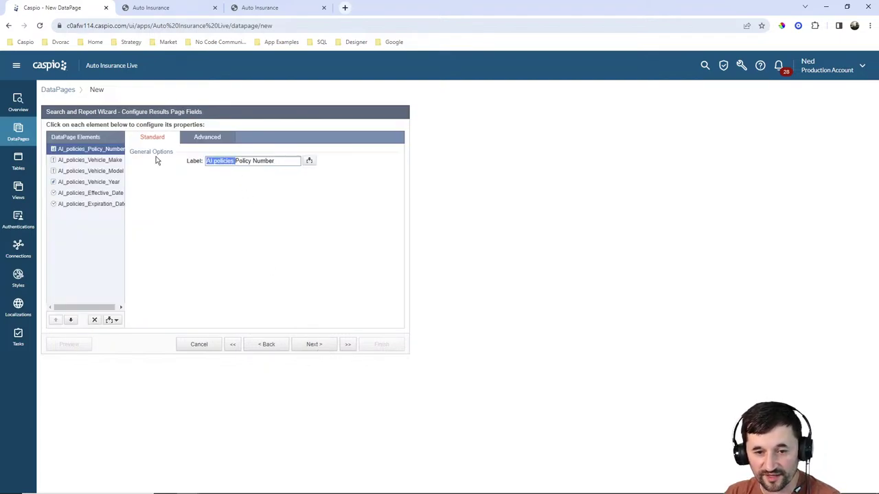
key(BackSpace)
click(103, 161)
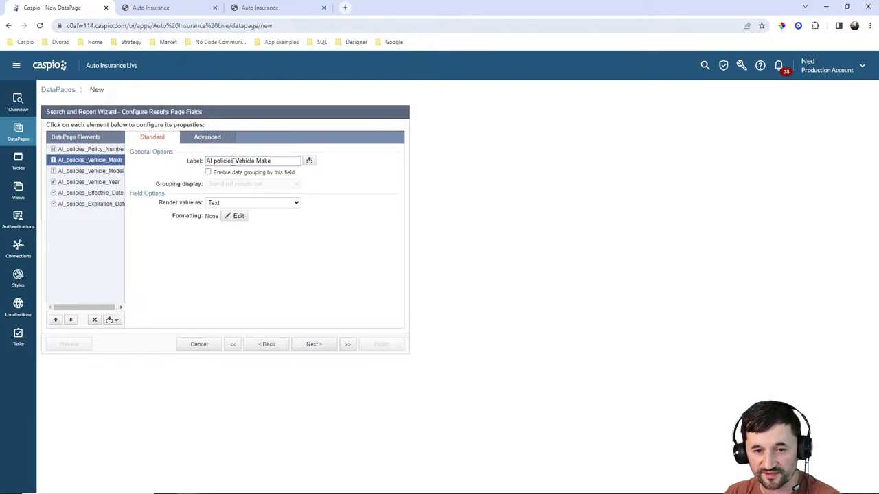
drag(237, 162, 144, 163)
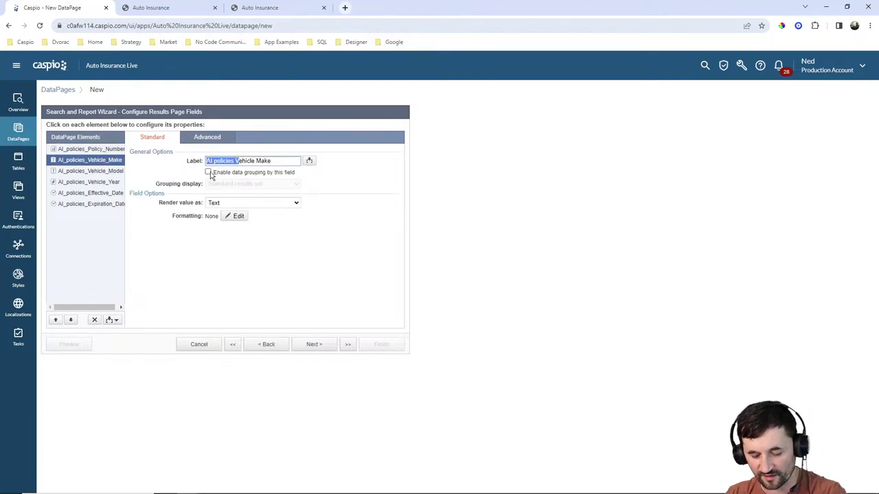
key(BackSpace)
click(96, 172)
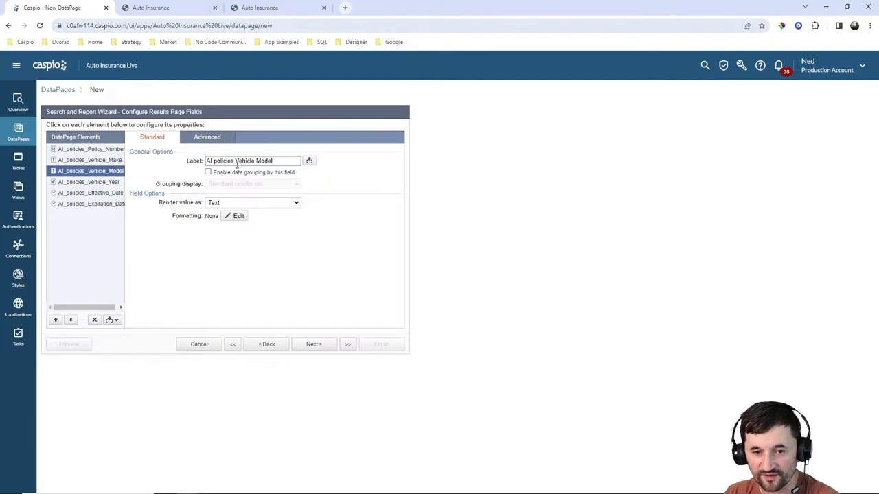
drag(236, 162, 179, 166)
key(BackSpace)
Remove the 'AI policies' prefix from the Vehicle Year, Effective Date and Expiration Date labels.
click(102, 182)
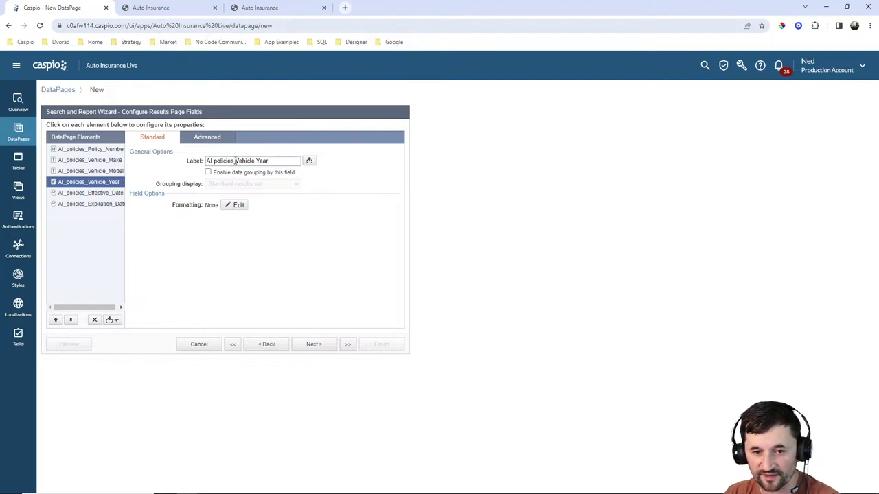
drag(235, 162, 165, 170)
key(BackSpace)
click(103, 195)
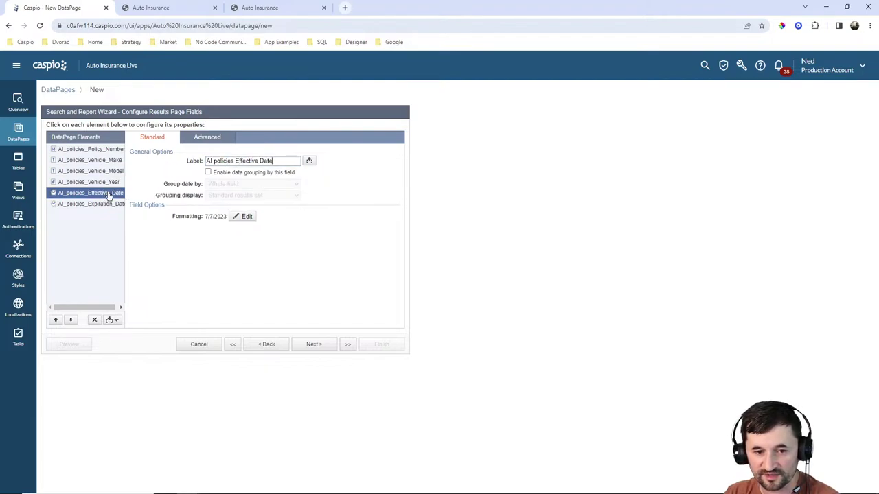
drag(236, 163, 168, 168)
key(BackSpace)
click(120, 204)
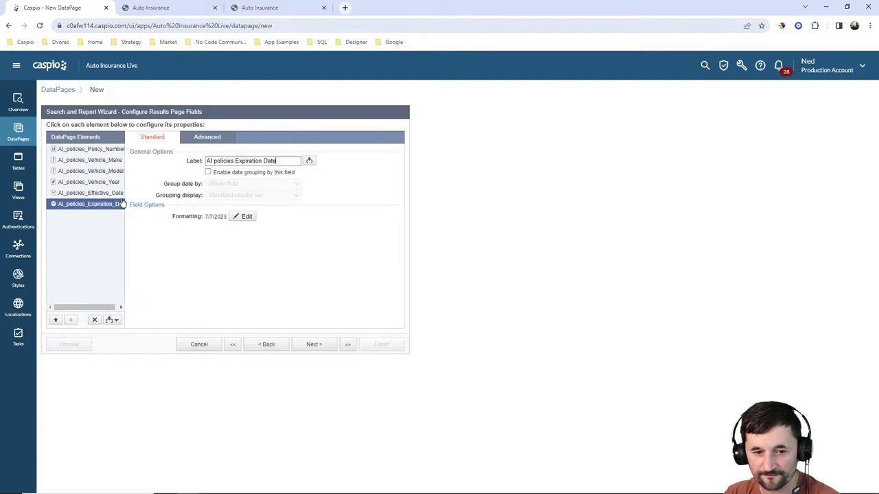
drag(236, 162, 161, 167)
key(BackSpace)
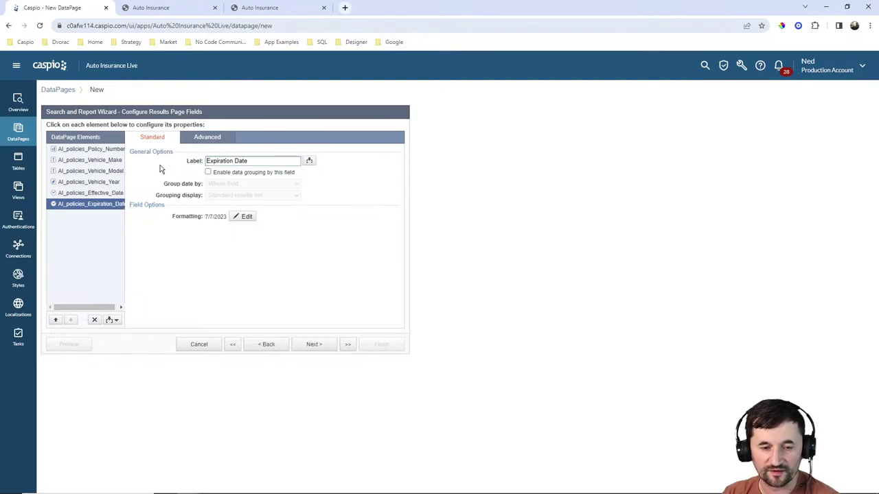
click(113, 320)
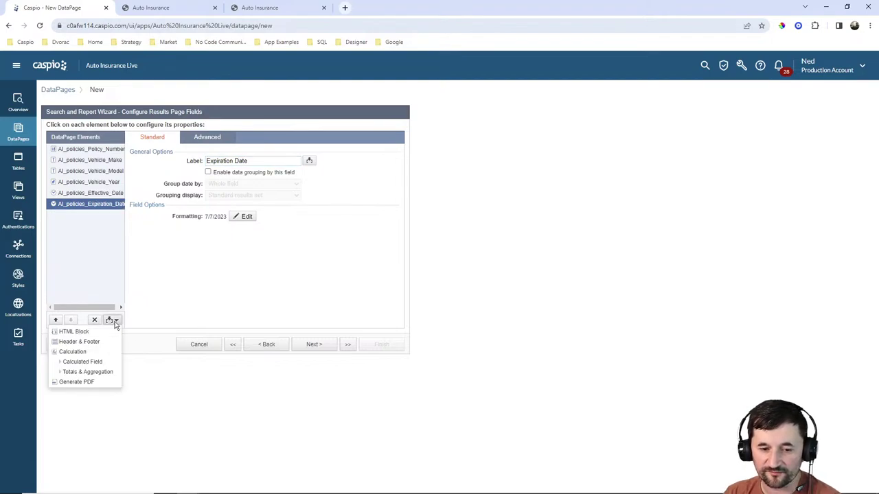
Add a Generate PDF element labelled 'Download ID Card' using the Insurance ID Card template, opening in browser.
click(93, 383)
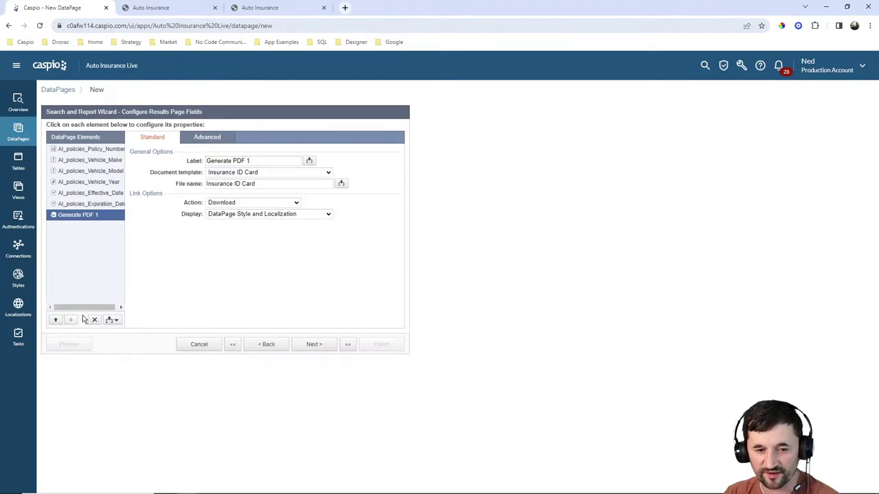
triple_click(295, 161)
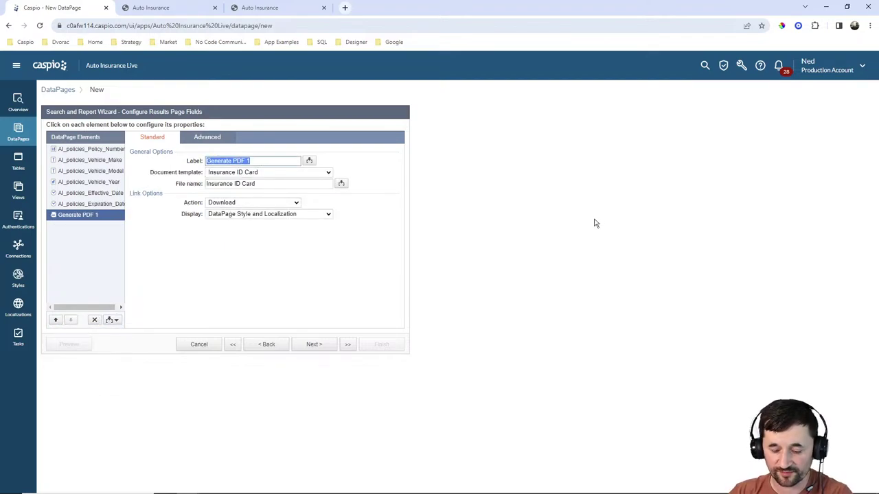
text(Download ID Card)
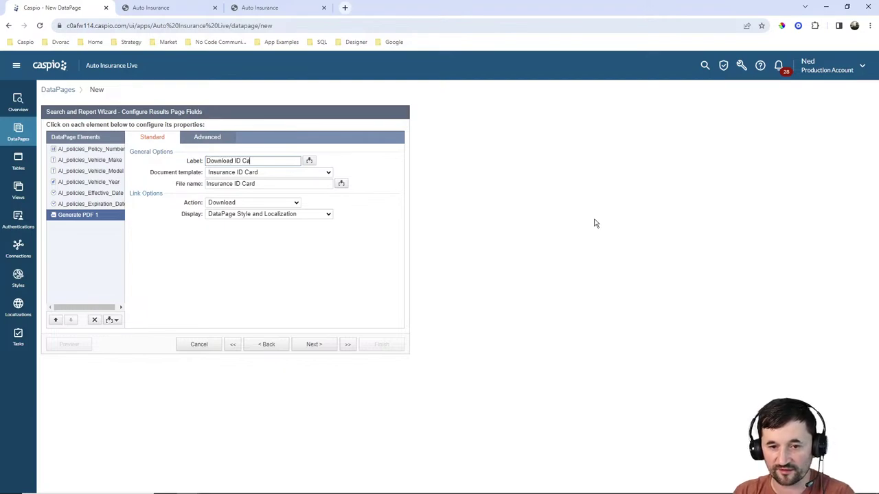
click(239, 178)
click(240, 180)
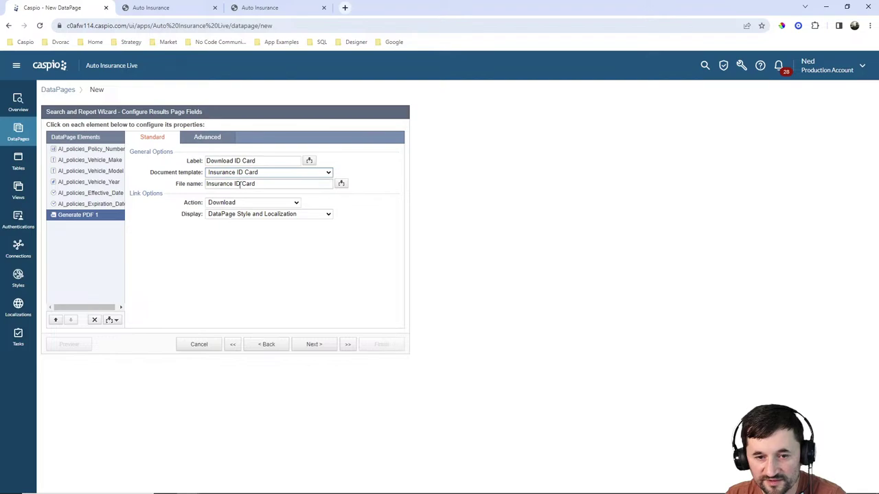
click(255, 202)
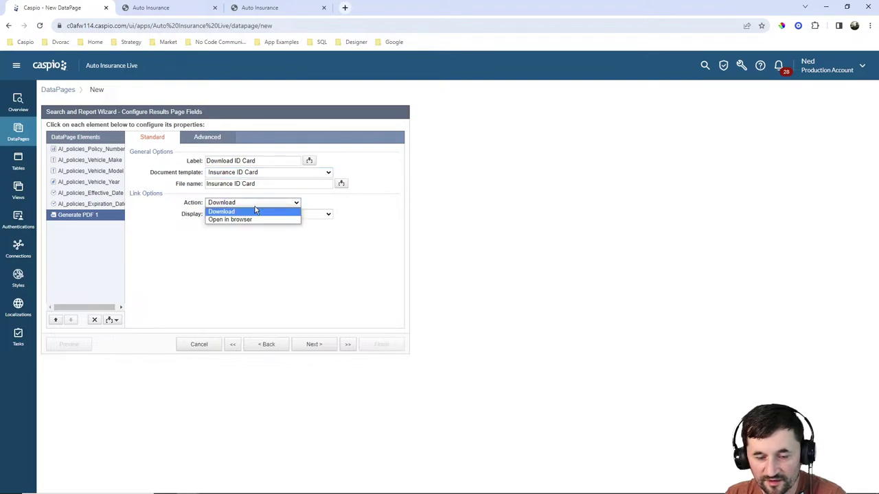
click(252, 220)
Give the link a Custom display reading 'Download ID Card' with an open-in-browser icon.
click(276, 215)
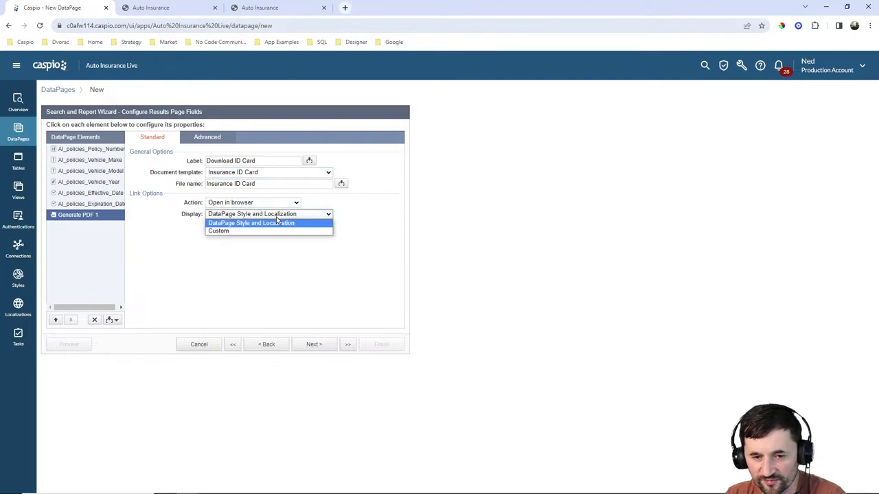
click(276, 231)
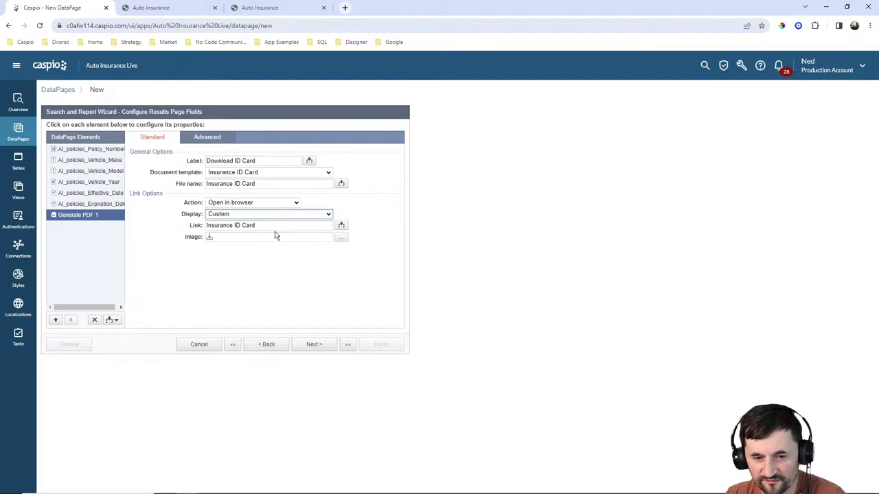
click(278, 226)
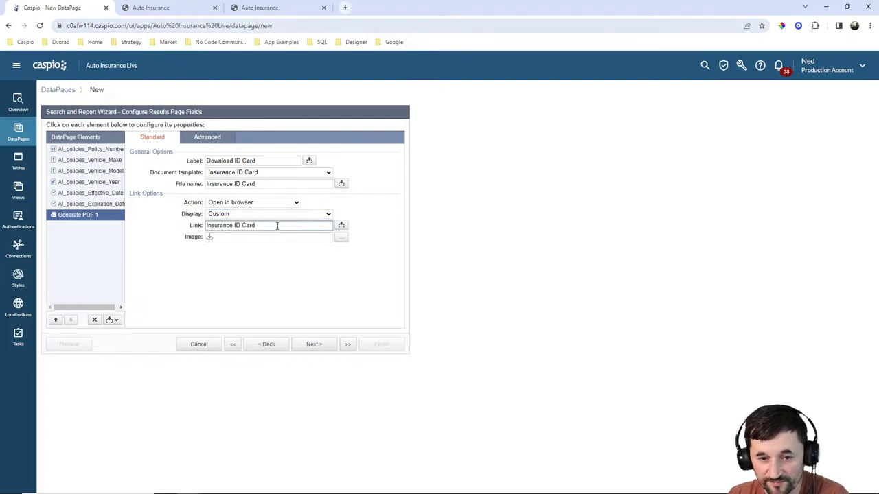
drag(277, 225, 102, 223)
key(BackSpace)
text(Download)
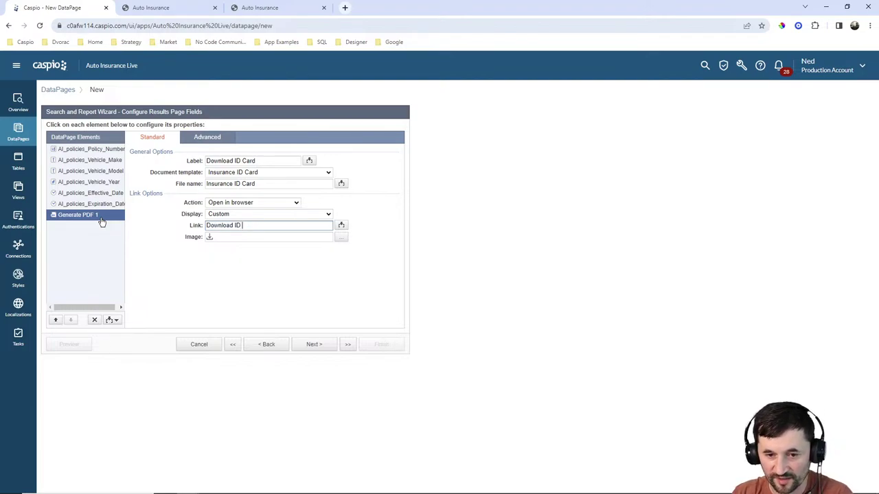
click(247, 244)
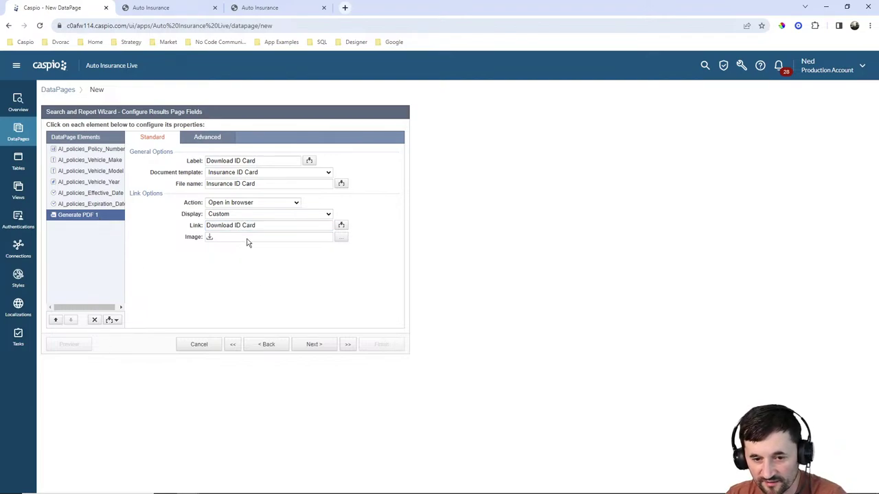
click(337, 236)
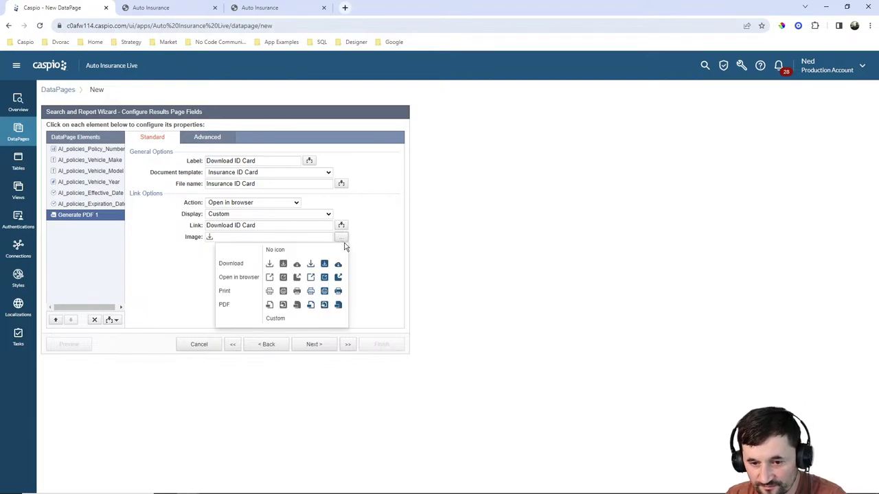
click(338, 278)
Choose No Details Page and finish the Manage policies DataPage.
click(330, 345)
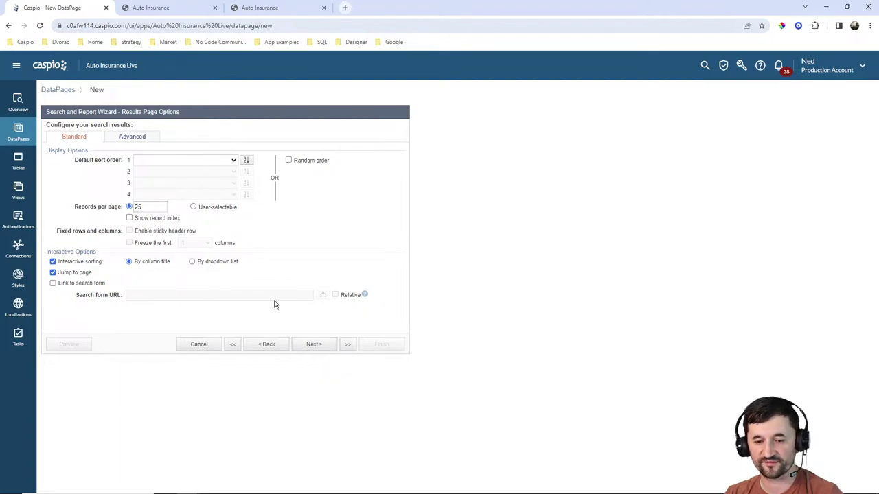
click(313, 343)
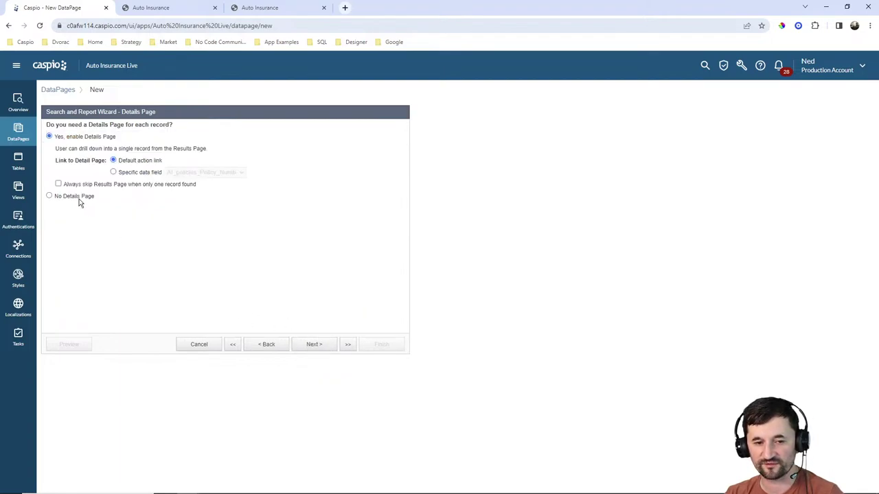
click(80, 198)
click(379, 344)
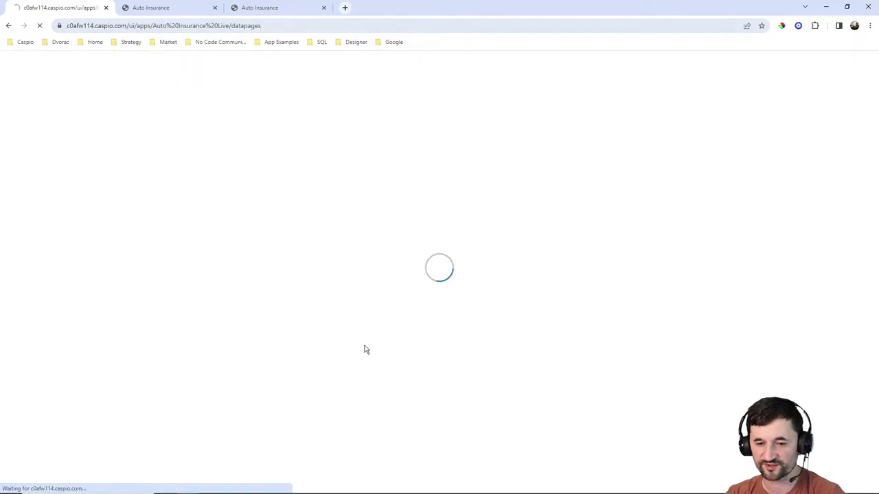
Enable deployment for Manage policies and copy its embed code.
click(185, 193)
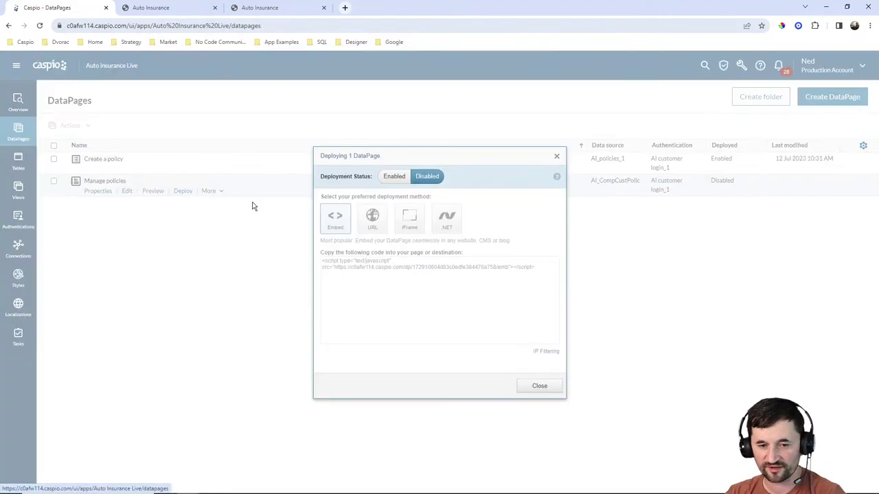
click(394, 179)
click(397, 272)
key(ctrl+c)
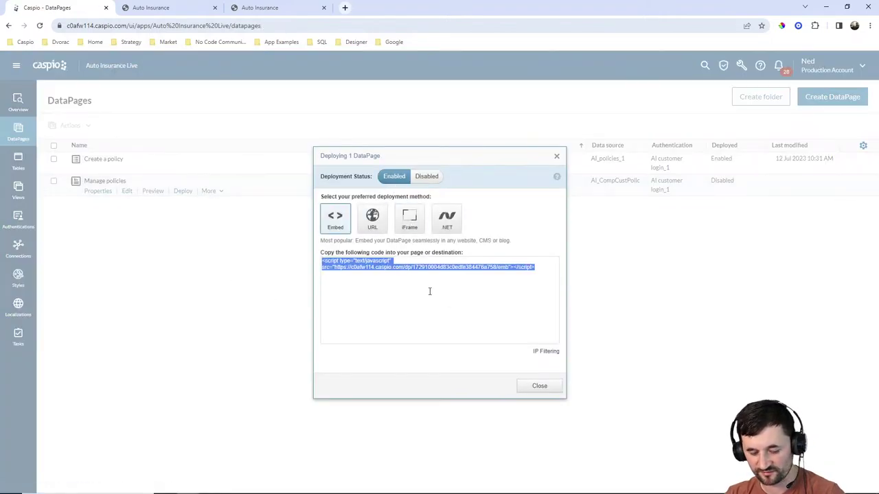
click(539, 385)
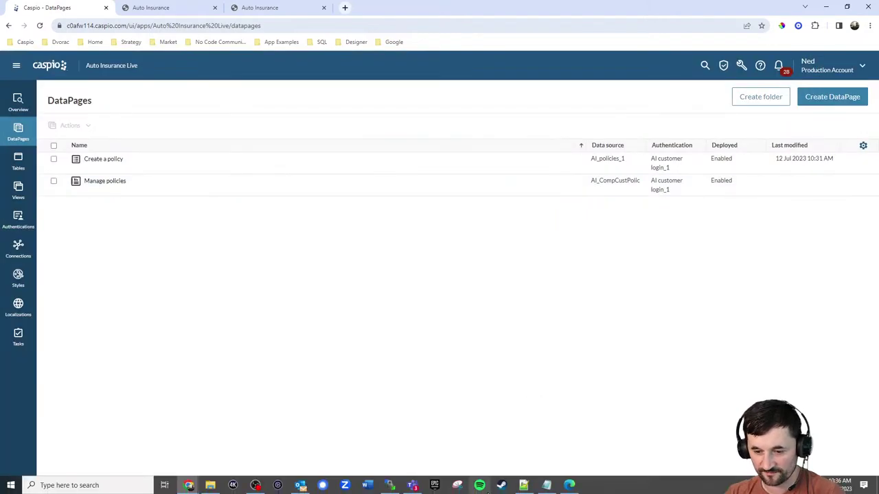
click(523, 489)
Replace the DATAPAGE placeholder on line 250 of policies.html with the Caspio embed code.
click(75, 38)
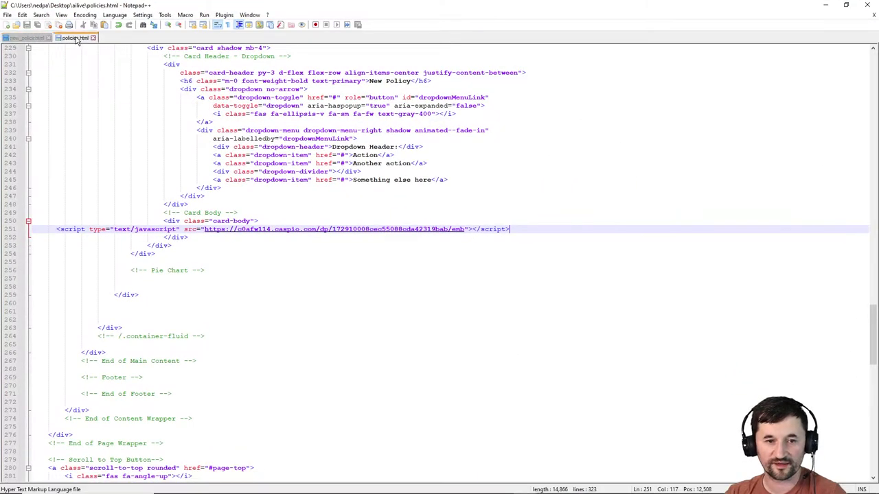
double_click(78, 253)
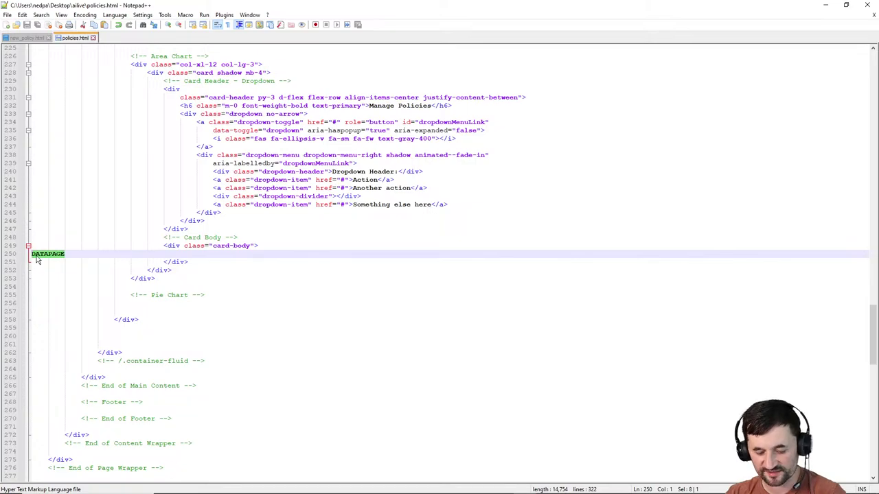
key(ctrl+v)
mouse_move(357, 493)
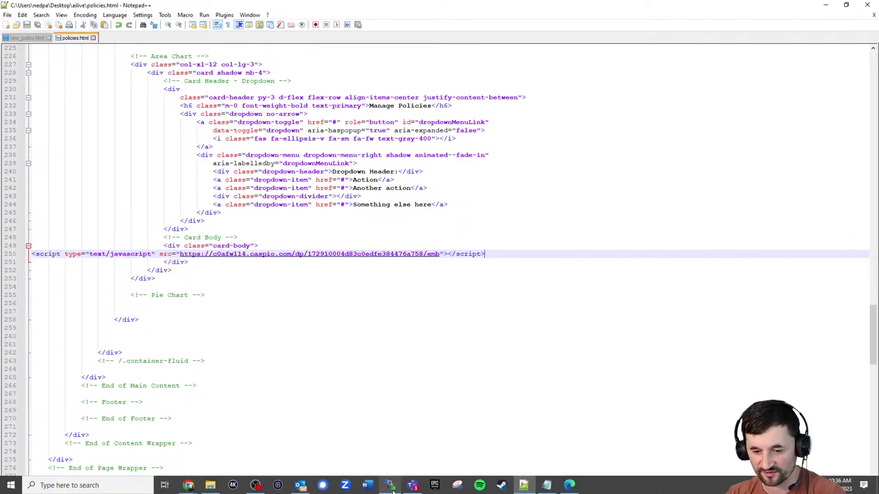
click(389, 486)
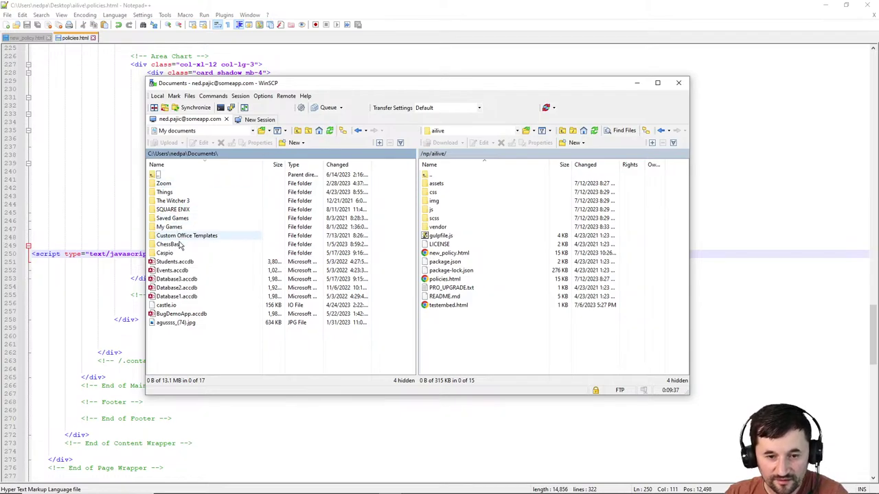
Upload policies.html from the Desktop ailive folder to the server's /np/ailive/ folder.
click(252, 132)
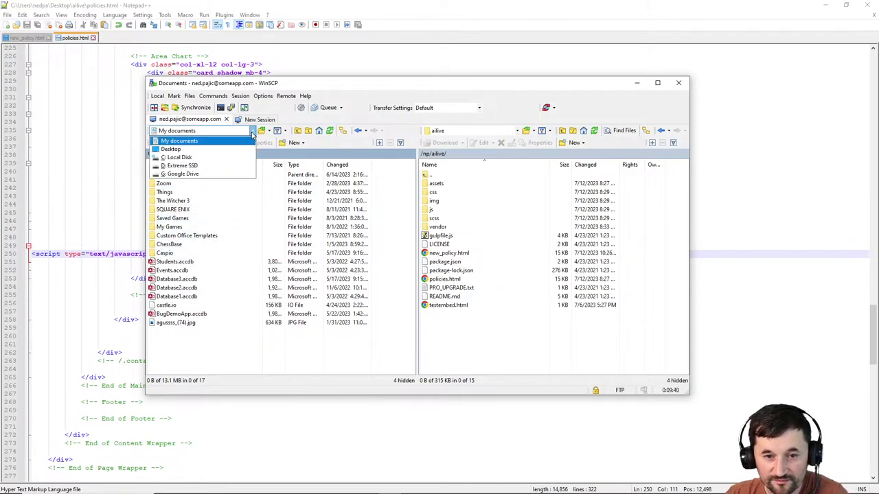
click(180, 152)
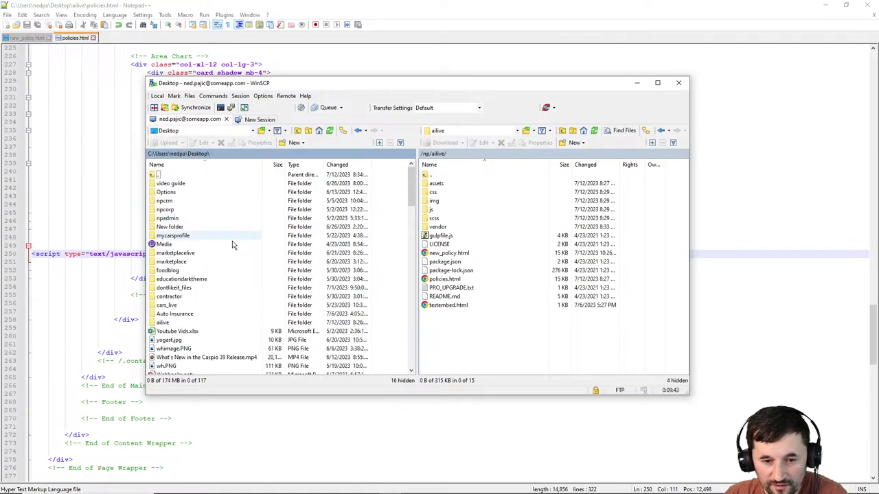
double_click(163, 323)
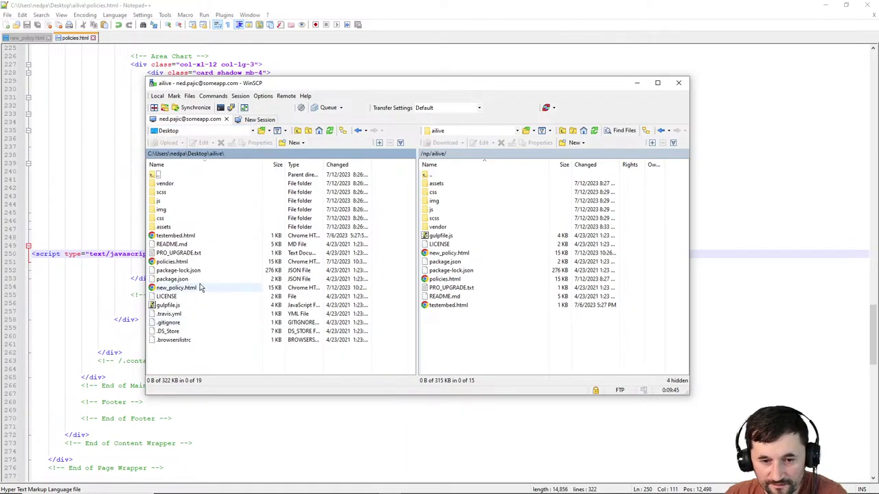
drag(168, 264, 491, 345)
click(826, 5)
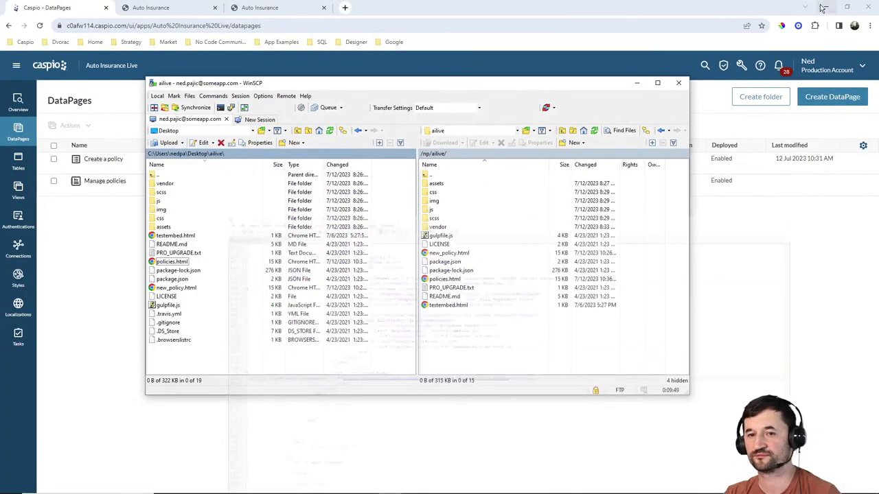
Reload the live Policies page and open the second Tesla policy's ID card PDF.
click(268, 7)
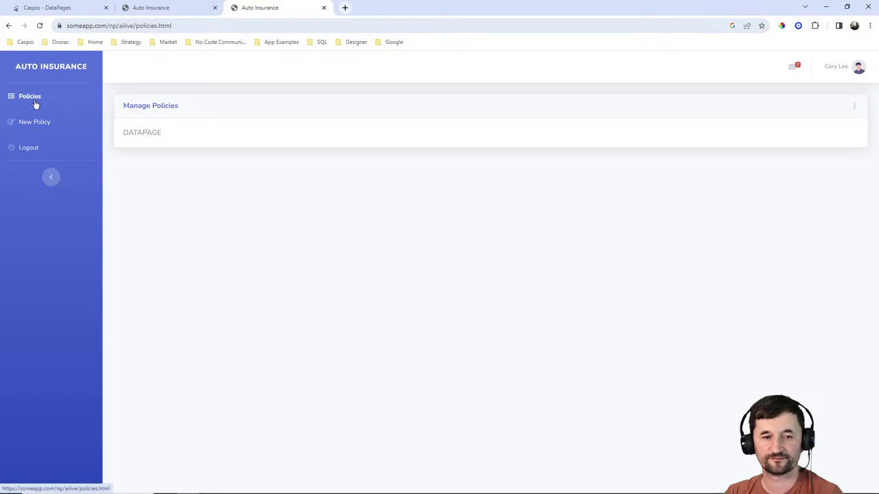
click(33, 101)
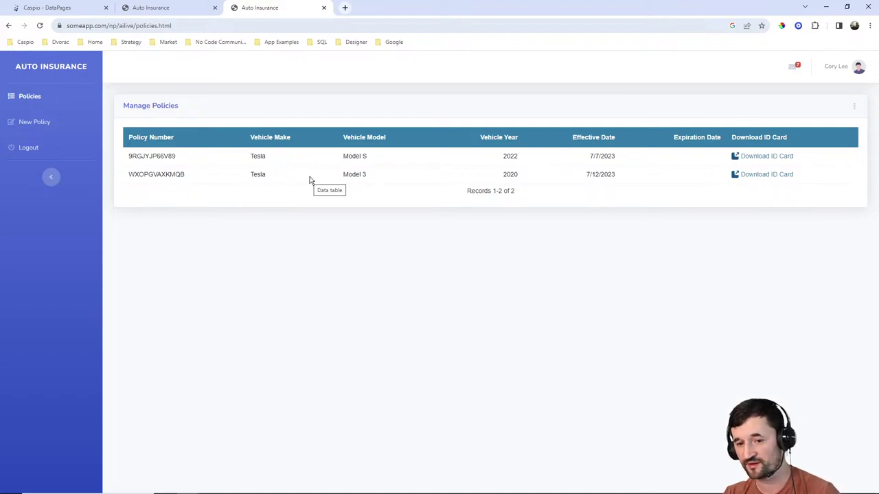
click(762, 175)
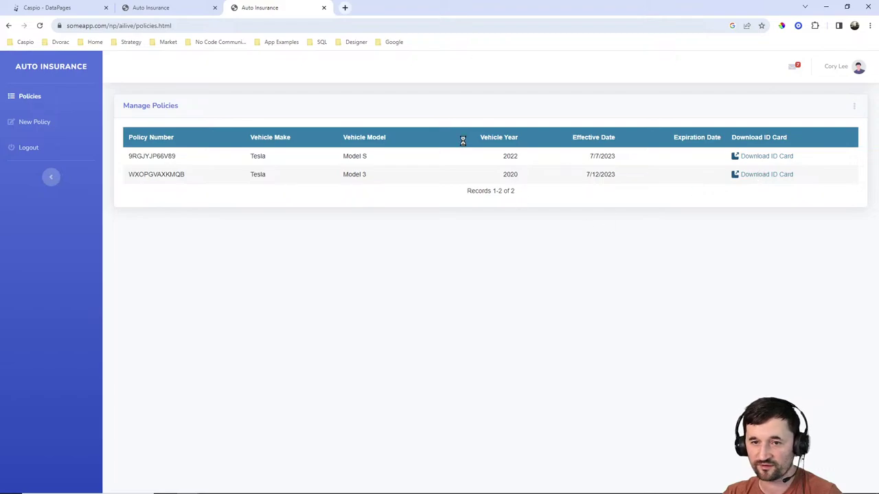